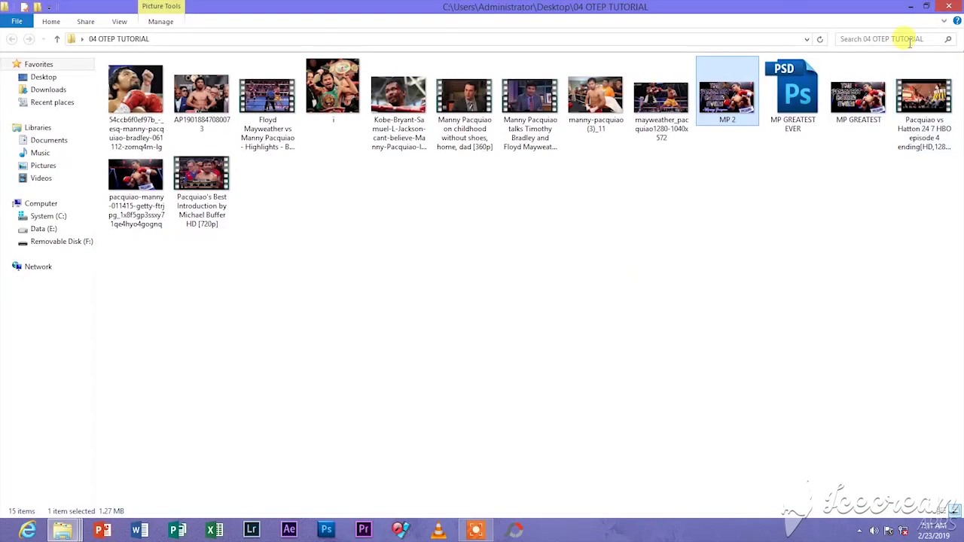
# - Switch from the project folder to Photoshop and open the settings for a new document
pyautogui.click(910, 6)
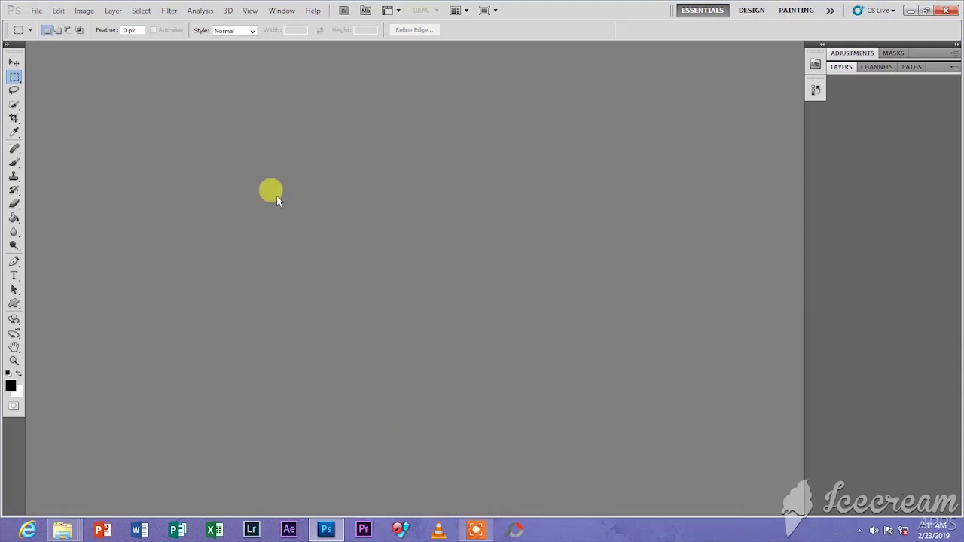
pyautogui.click(35, 13)
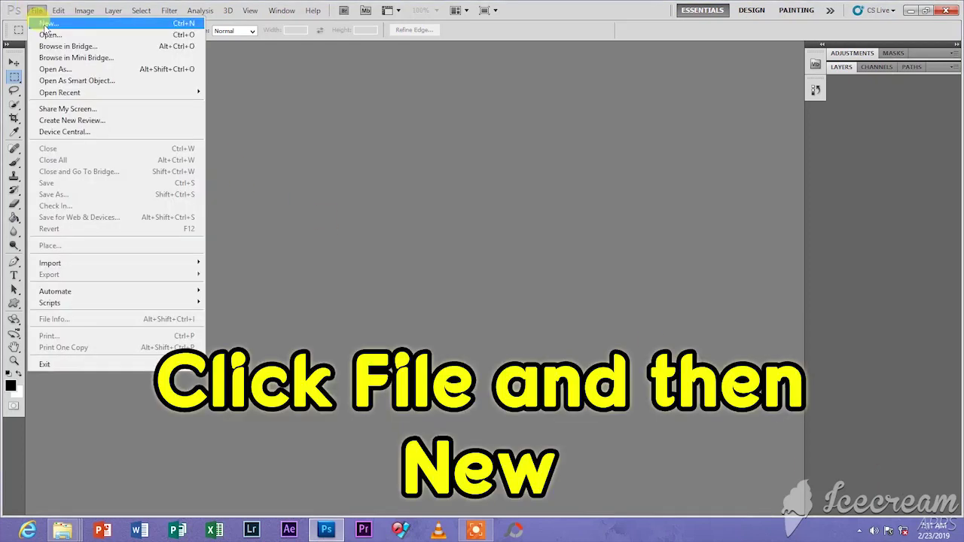
pyautogui.click(45, 24)
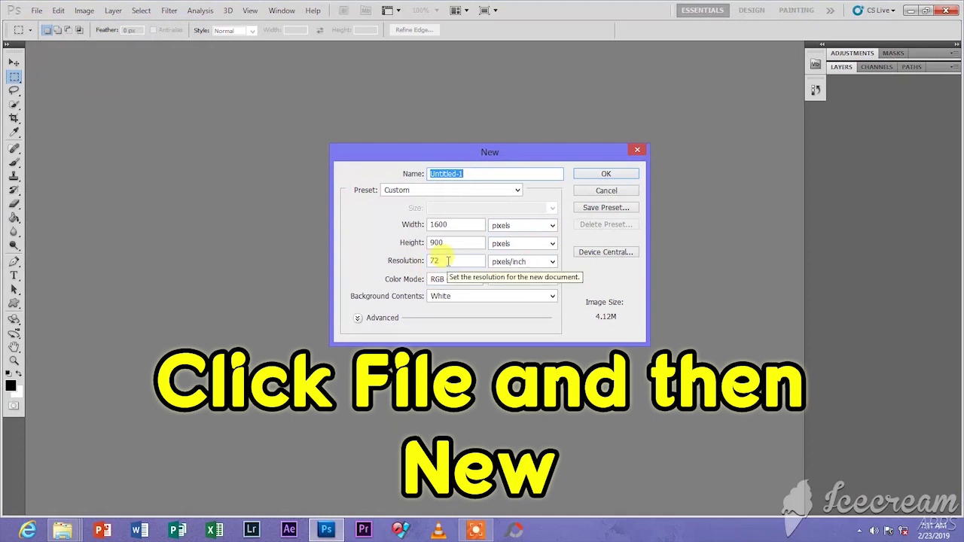
# - Try inches as the new document's width unit, and return the unit to pixels
pyautogui.click(546, 226)
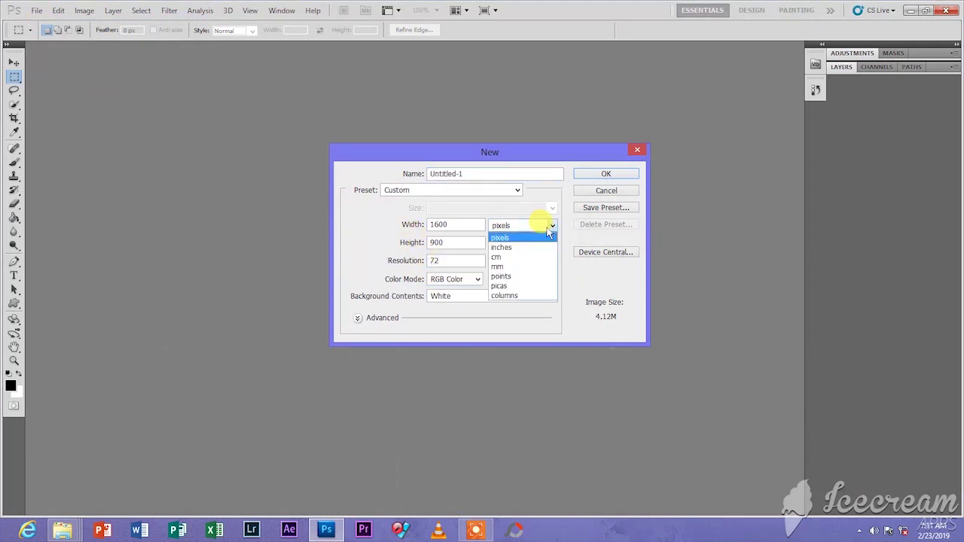
pyautogui.click(548, 226)
pyautogui.click(549, 225)
pyautogui.click(540, 253)
pyautogui.click(548, 226)
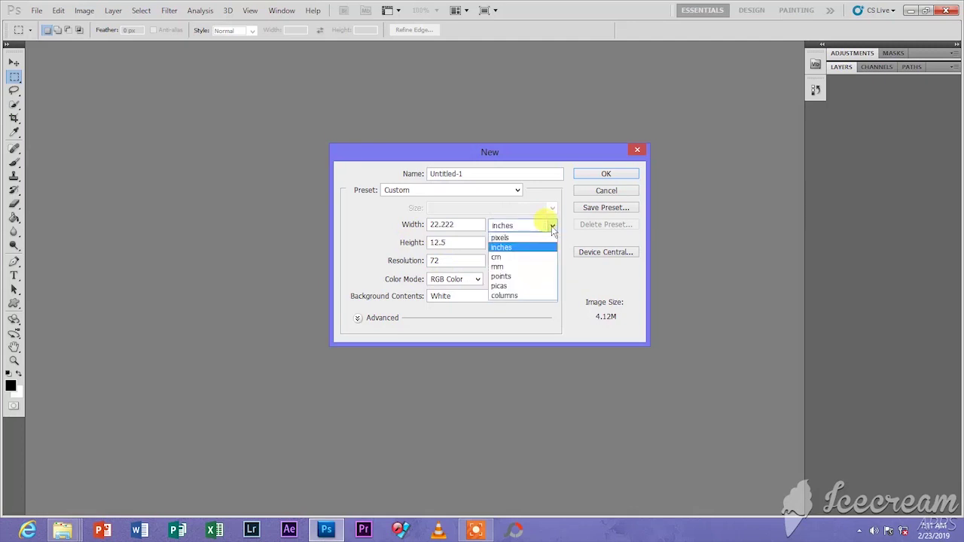
pyautogui.click(535, 238)
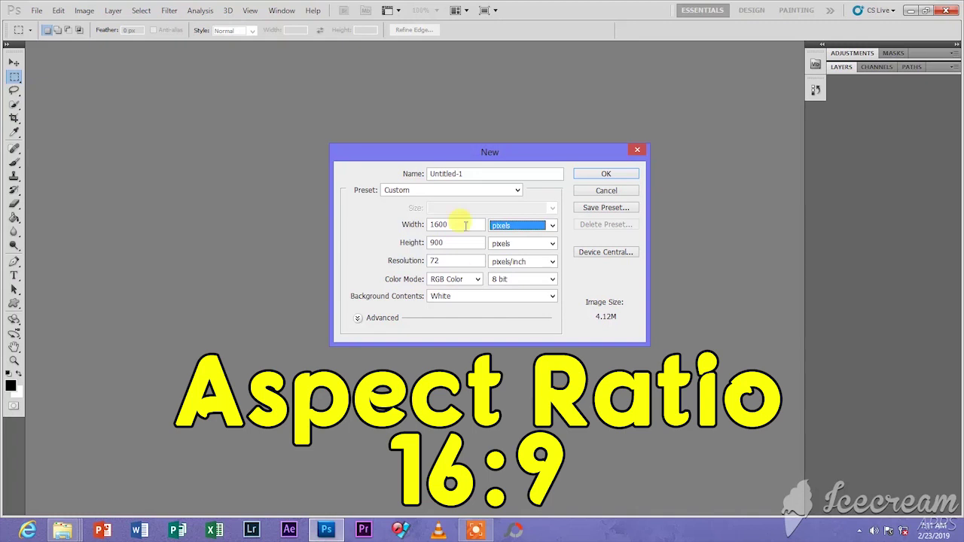
# - Create the document as MP GREATEST at 1600 by 900 pixels and 72 pixels/inch, and show its layers
pyautogui.doubleClick(461, 174)
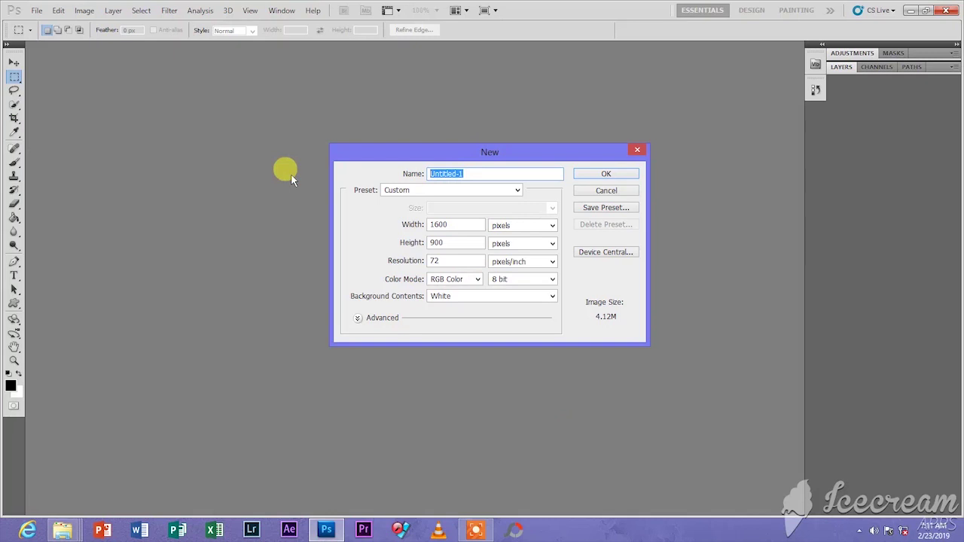
pyautogui.write('MP GREATEST')
pyautogui.doubleClick(435, 261)
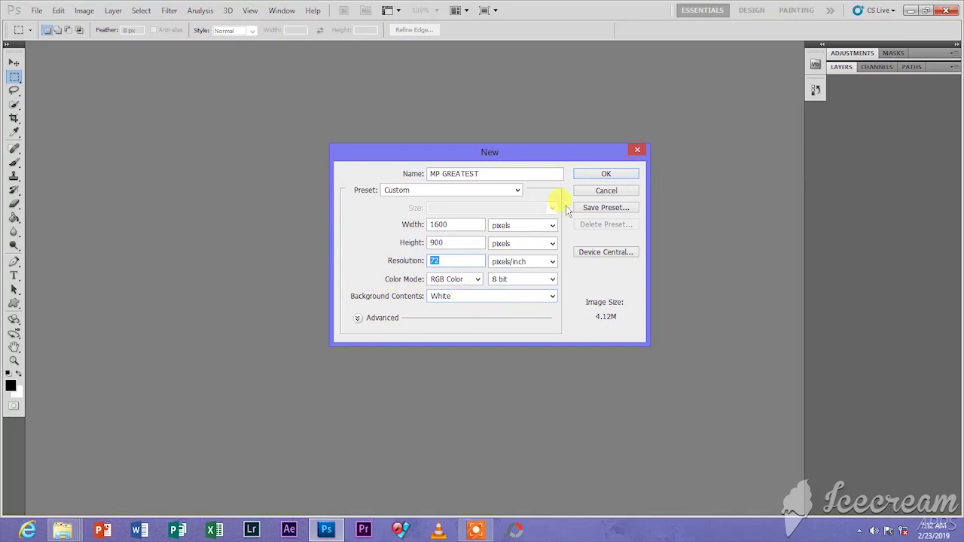
pyautogui.click(594, 173)
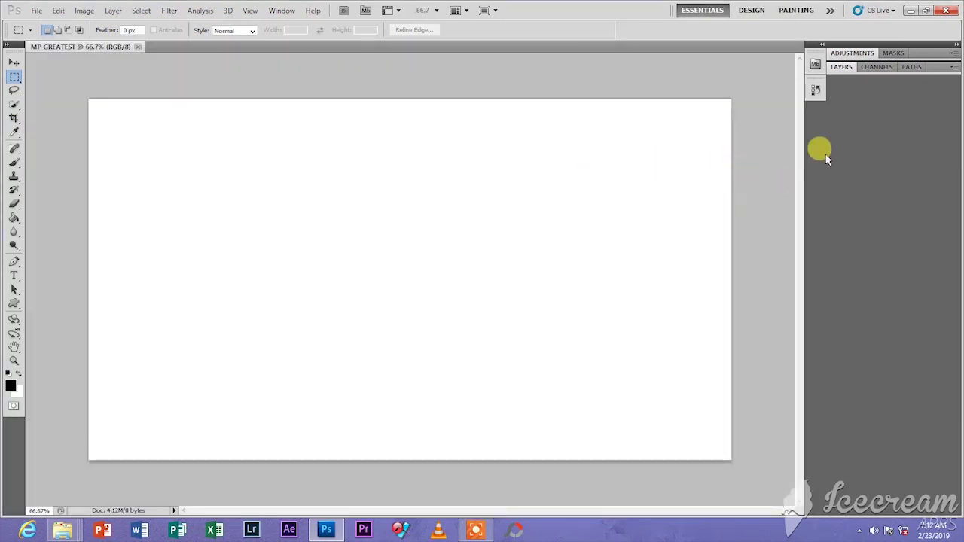
pyautogui.click(848, 67)
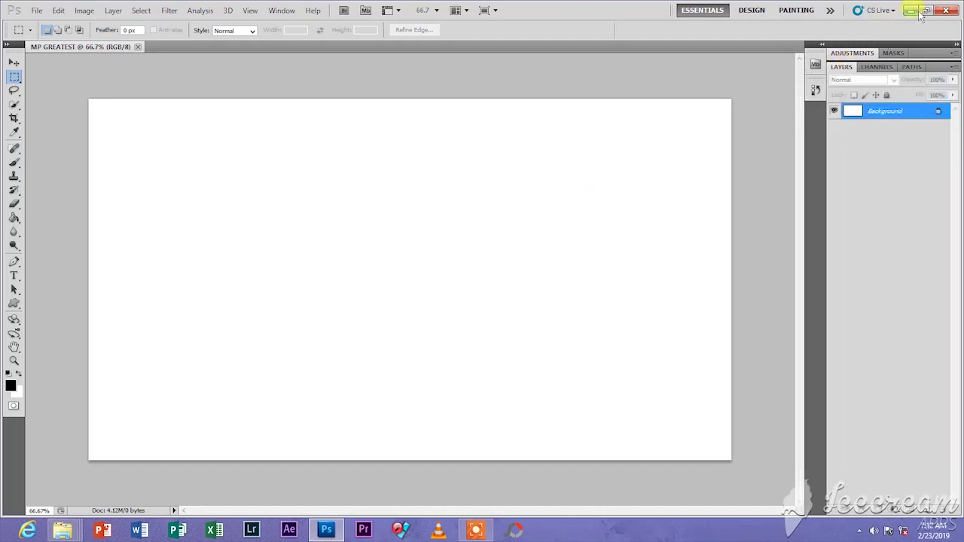
# - Switch to the 04 OTEP TUTORIAL folder, view the finished thumbnail MP 2 as a reference, and close the preview
pyautogui.click(911, 11)
pyautogui.click(569, 25)
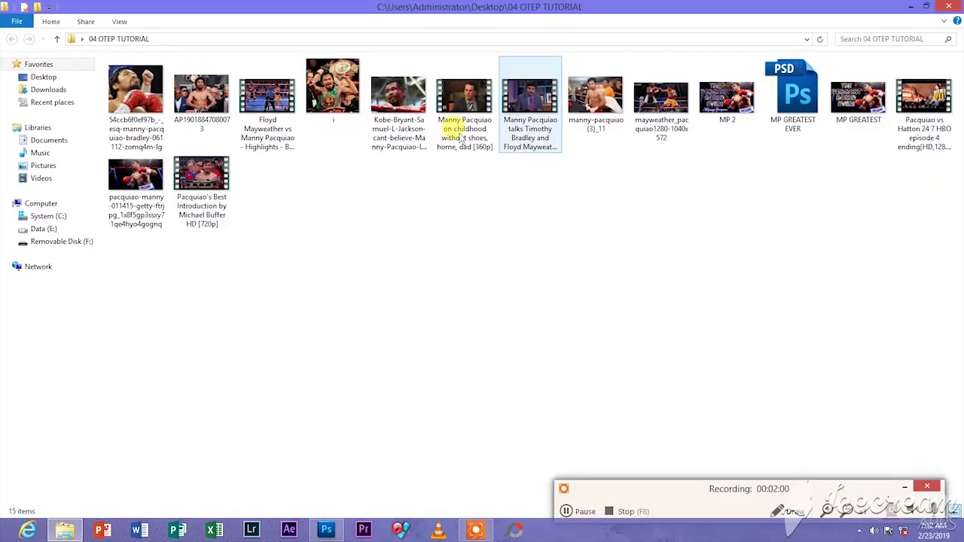
pyautogui.doubleClick(724, 98)
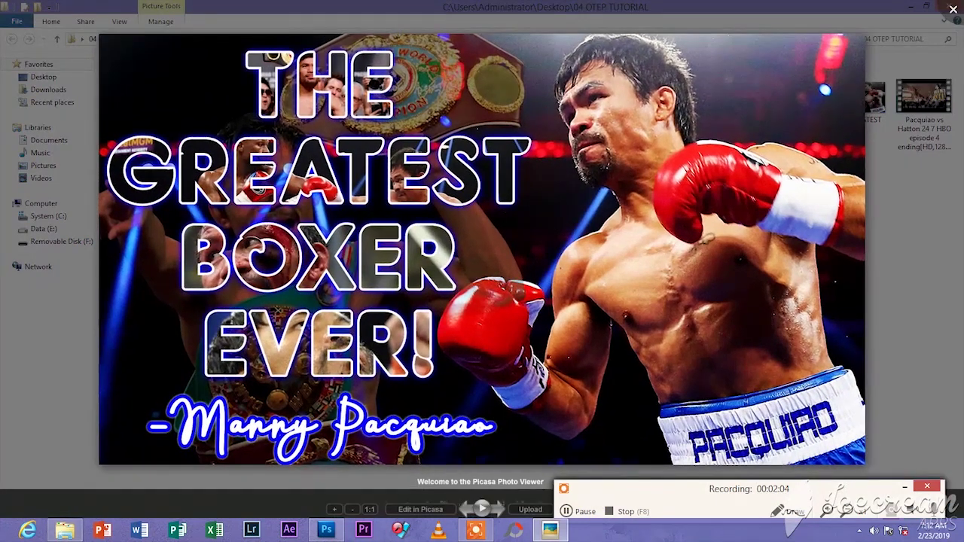
pyautogui.click(954, 9)
# - Preview the first source photos in the folder, from the raised-fist portrait through the weigh-in photo to i.jpg
pyautogui.doubleClick(132, 87)
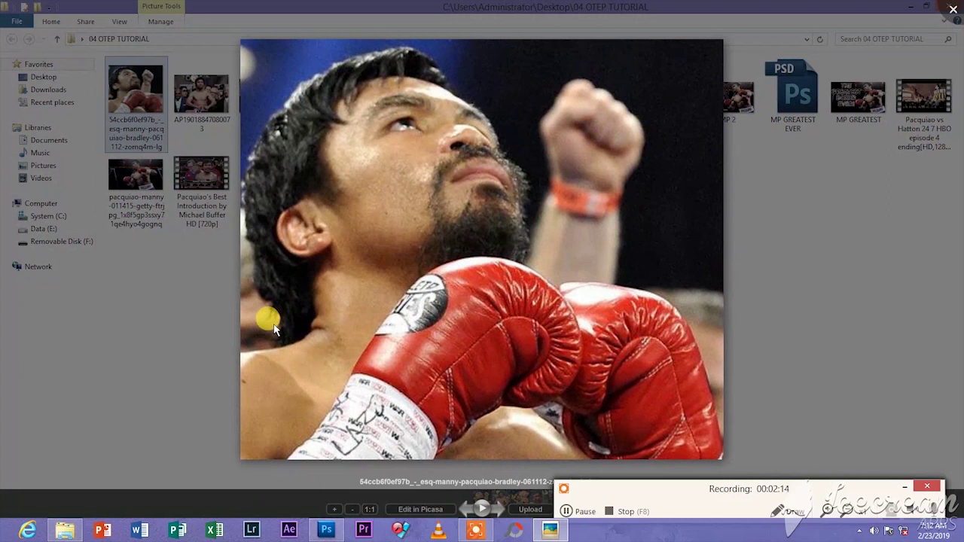
pyautogui.press('Right')
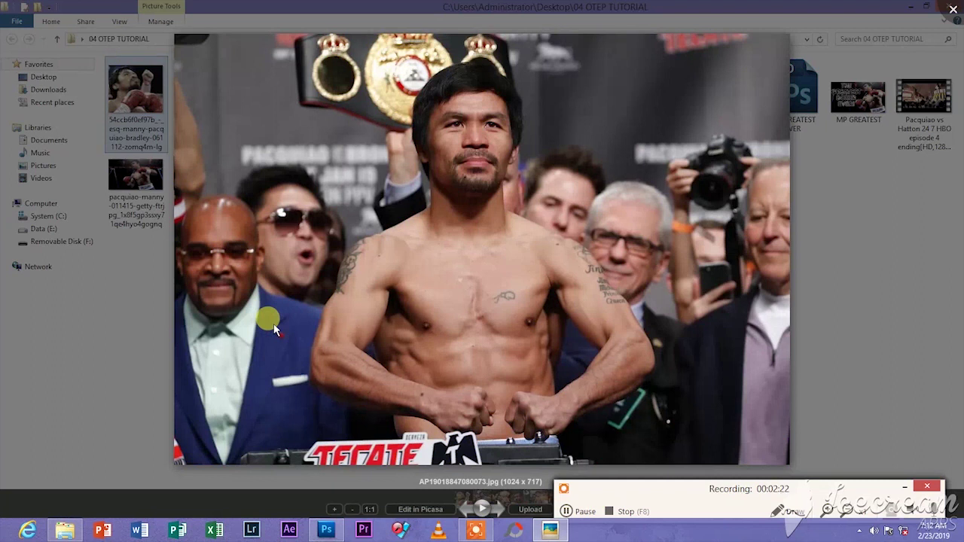
pyautogui.scroll(1, 233, 320)
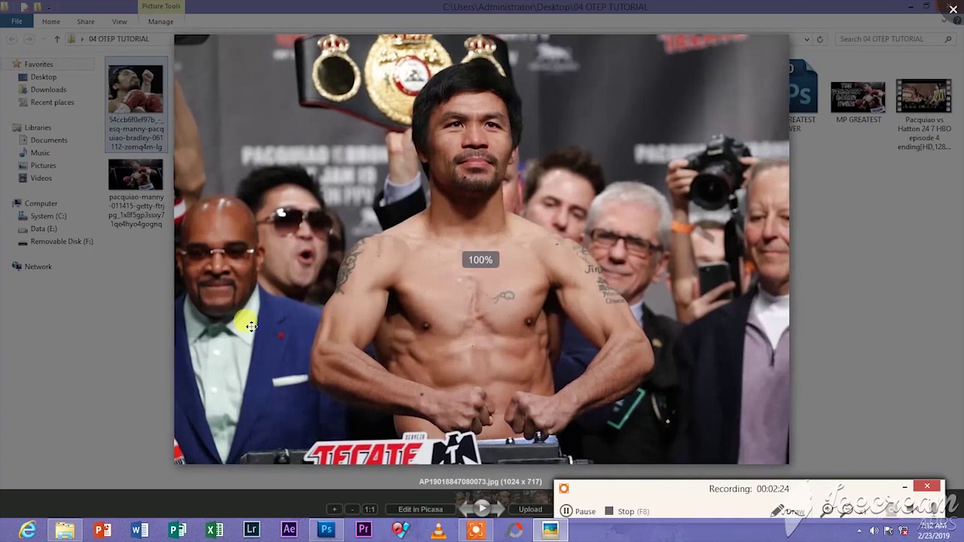
pyautogui.press('Right')
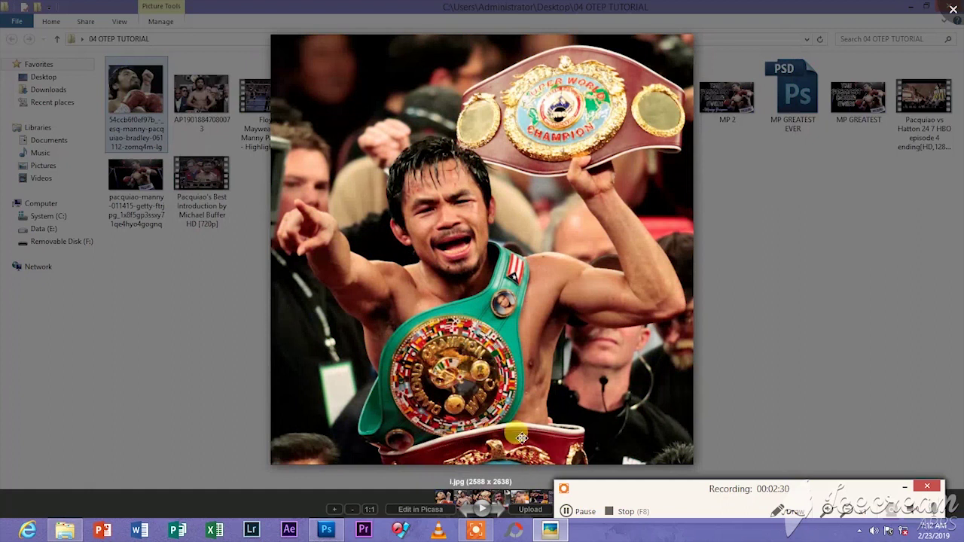
# - Examine the boxer's bloodied face up close in the Kobe-Bryant-Samuel-L-Jackson photo to judge its image quality
pyautogui.press('Right')
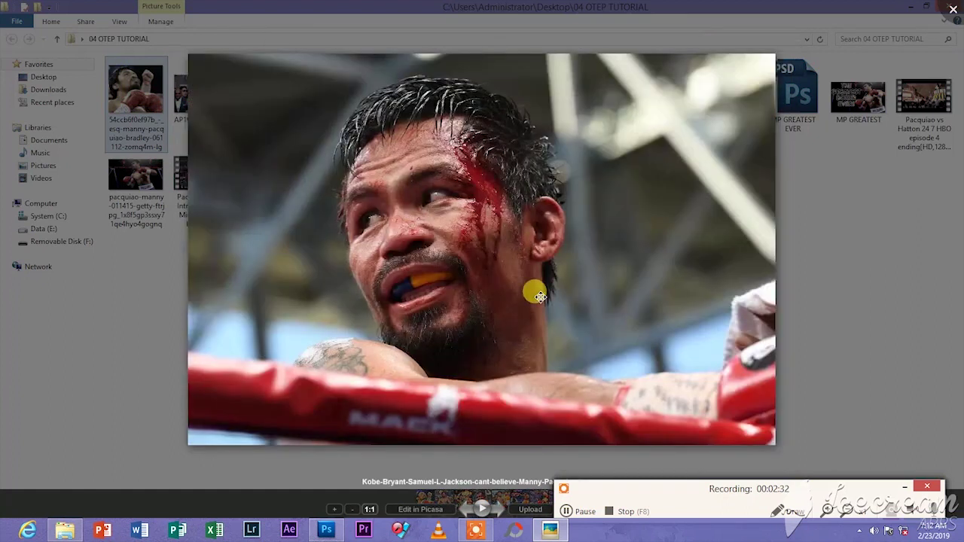
pyautogui.scroll(3, 527, 300)
pyautogui.scroll(3, 544, 284)
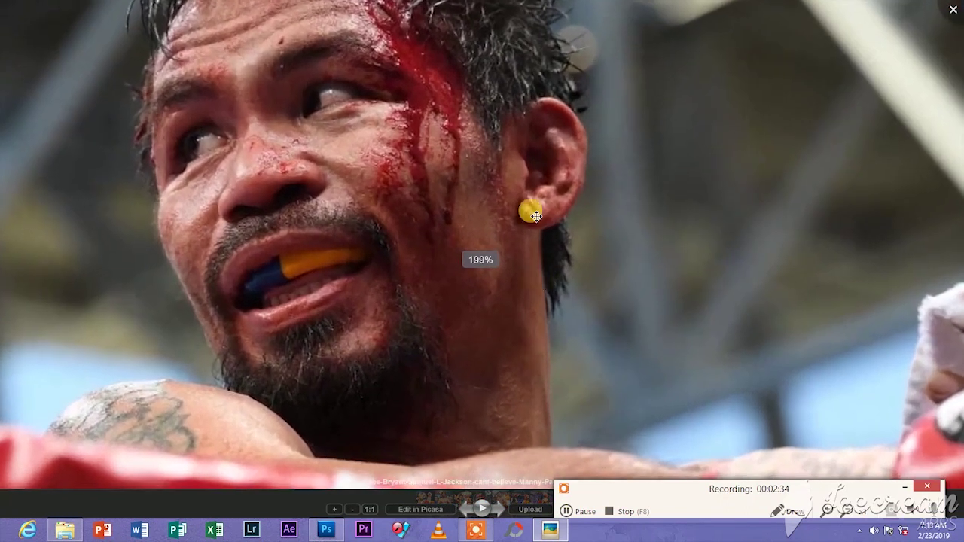
pyautogui.scroll(-4, 367, 200)
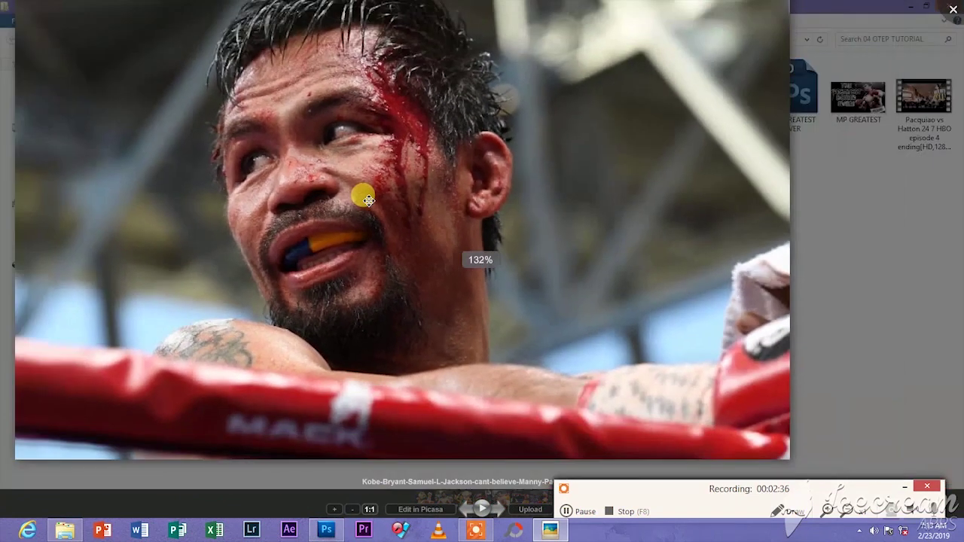
pyautogui.moveTo(334, 201); pyautogui.dragTo(373, 258)
pyautogui.scroll(3, 372, 258)
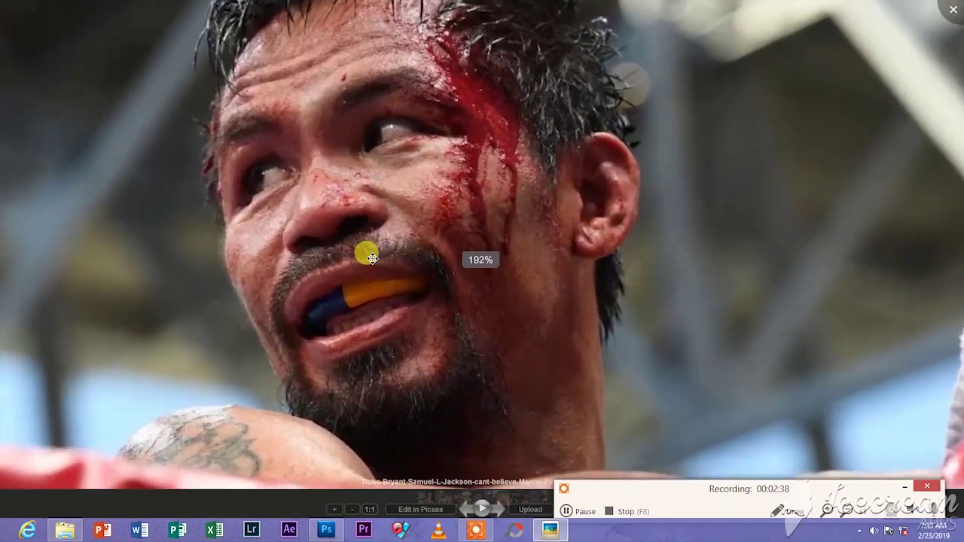
pyautogui.scroll(-3, 377, 255)
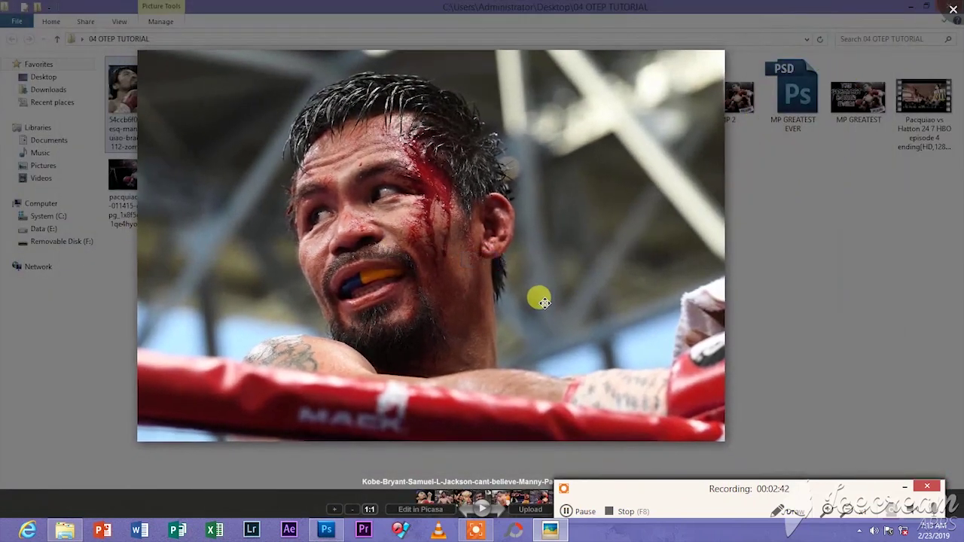
# - Examine the torso and arm tattoos up close in manny-pacquiao (3)_11.jpg to judge the photo's sharpness
pyautogui.press('Right')
pyautogui.scroll(3, 538, 295)
pyautogui.scroll(-2, 547, 281)
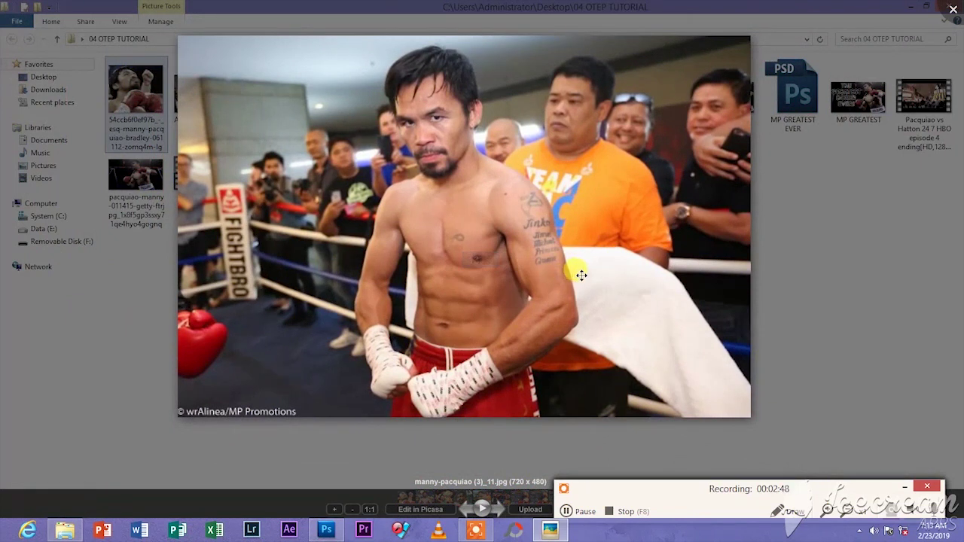
pyautogui.scroll(5, 478, 297)
pyautogui.scroll(-5, 478, 298)
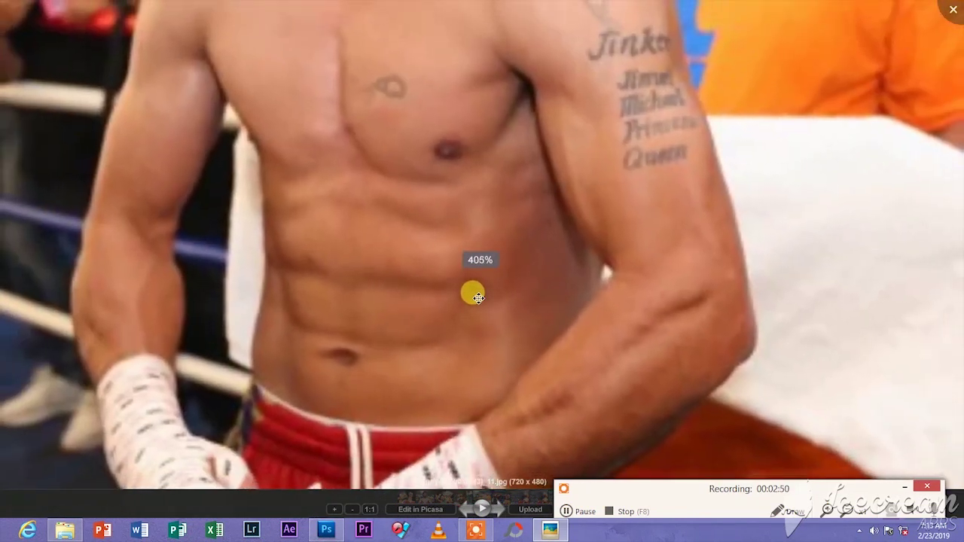
pyautogui.scroll(4, 427, 188)
pyautogui.scroll(-1, 437, 165)
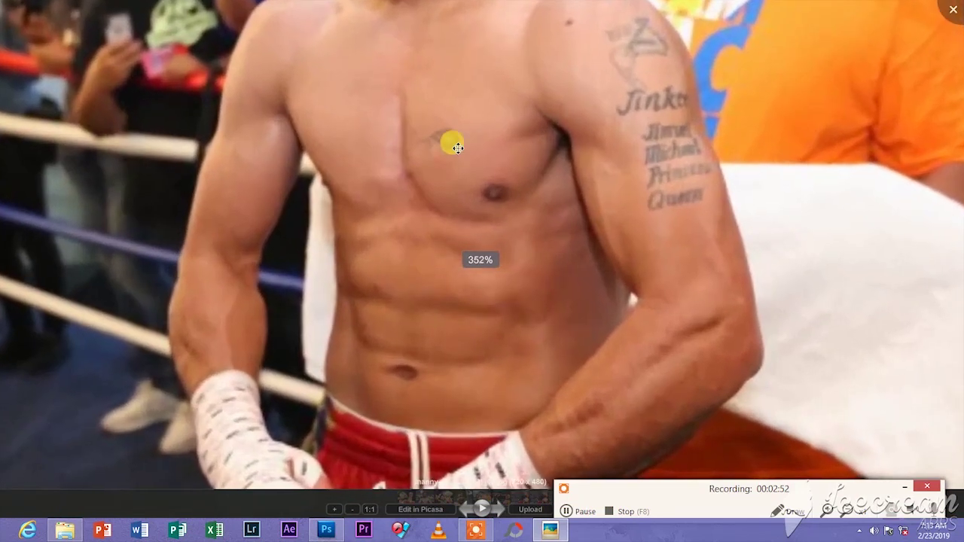
pyautogui.scroll(-2, 378, 198)
pyautogui.scroll(5, 577, 215)
pyautogui.scroll(1, 577, 214)
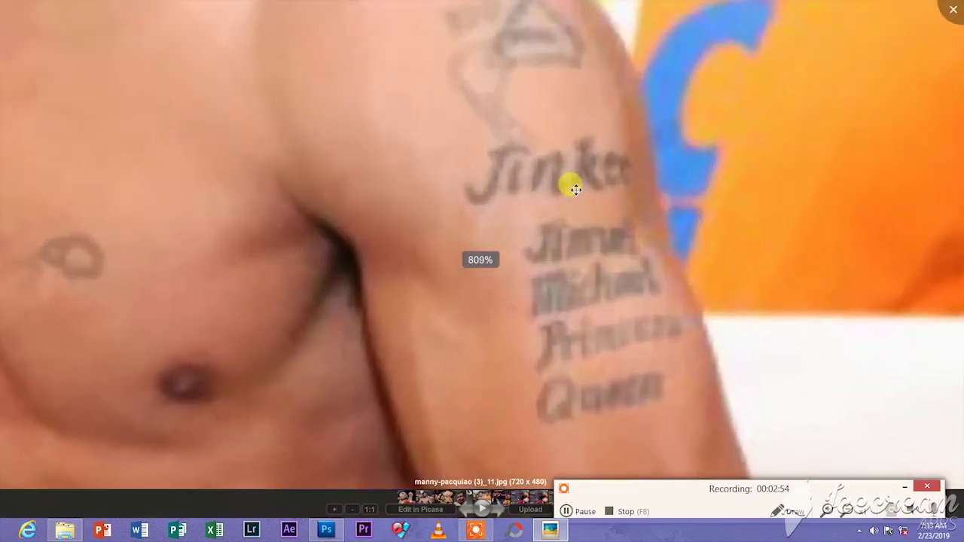
pyautogui.scroll(1, 646, 312)
pyautogui.scroll(-1, 649, 320)
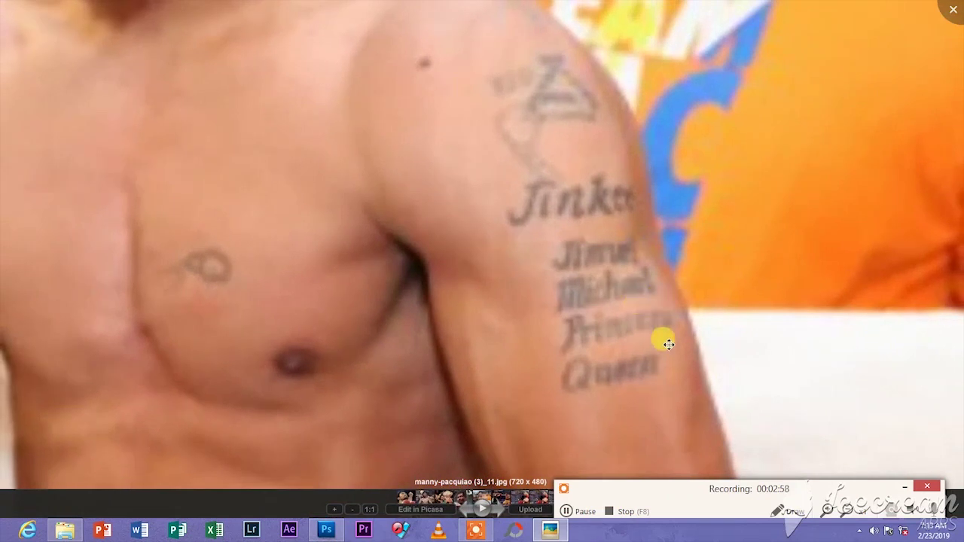
pyautogui.scroll(-1, 543, 302)
pyautogui.scroll(-5, 543, 302)
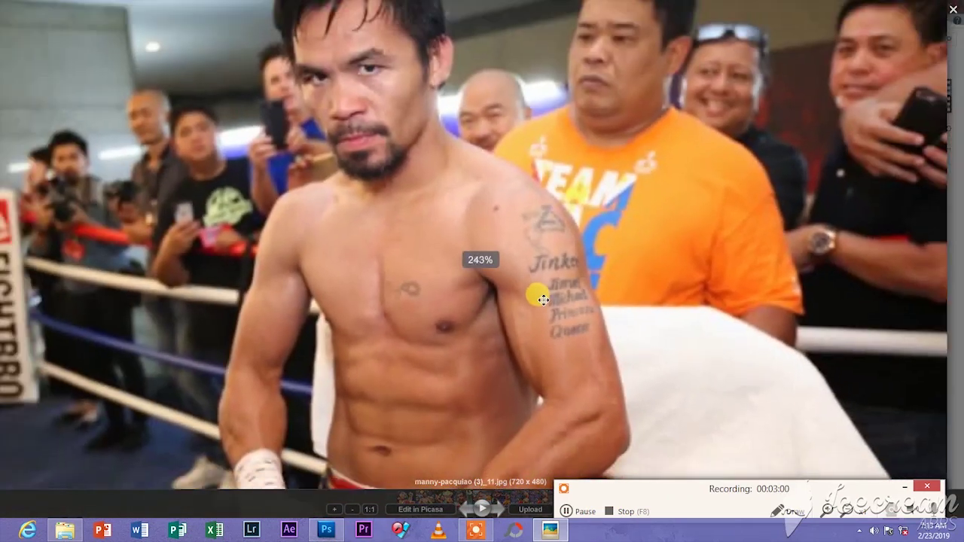
# - Examine both fighters up close in the mayweather_pacquiao1280-1040x572.jpg photo, and close the photo viewer
pyautogui.press('Right')
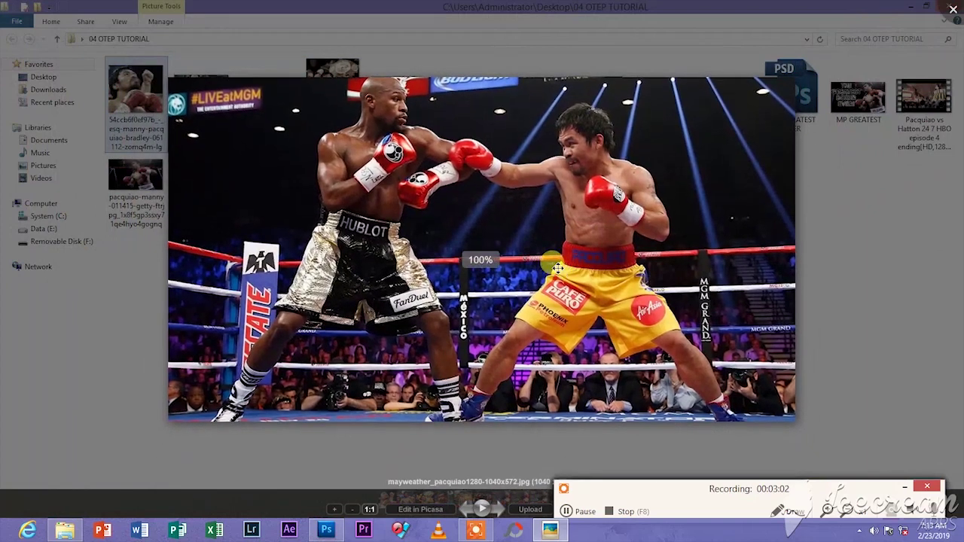
pyautogui.scroll(3, 545, 287)
pyautogui.scroll(-3, 545, 286)
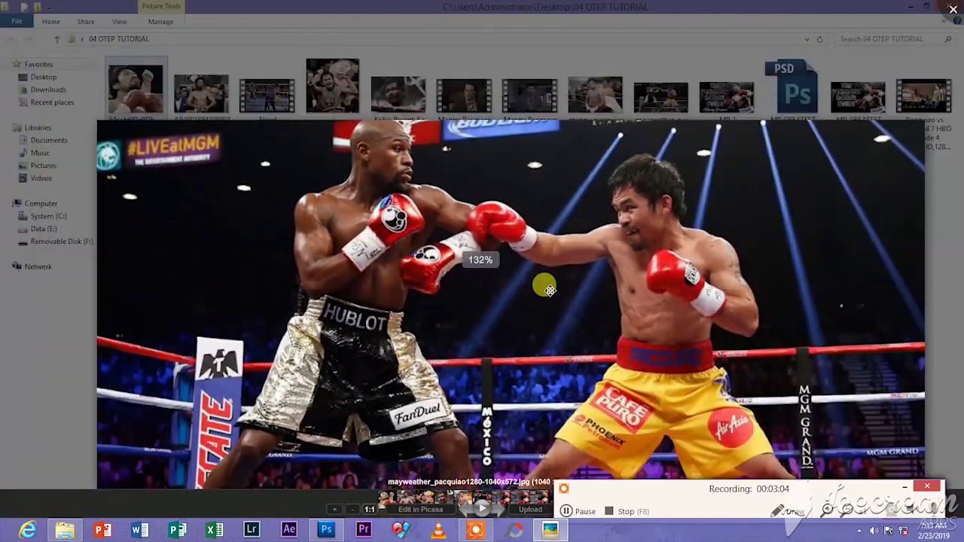
pyautogui.scroll(3, 529, 299)
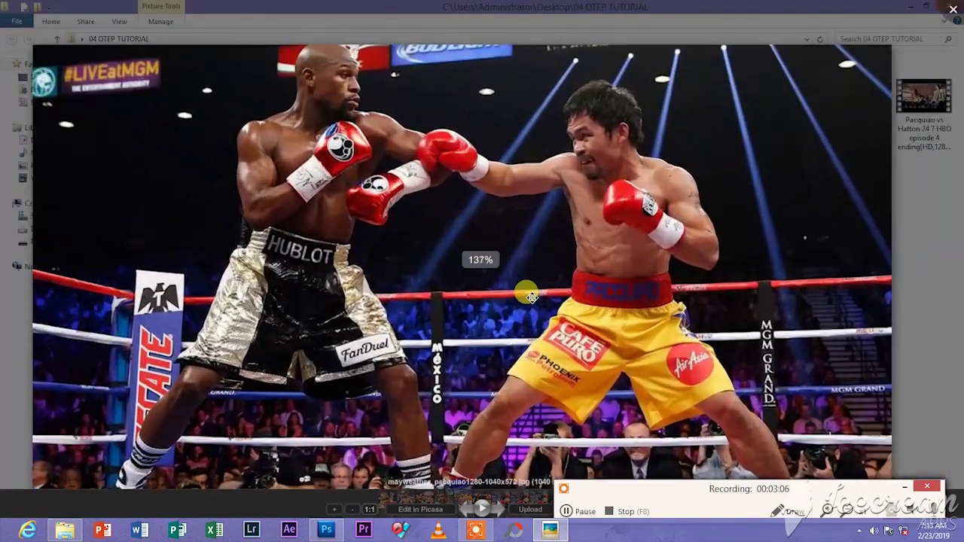
pyautogui.scroll(-1, 533, 287)
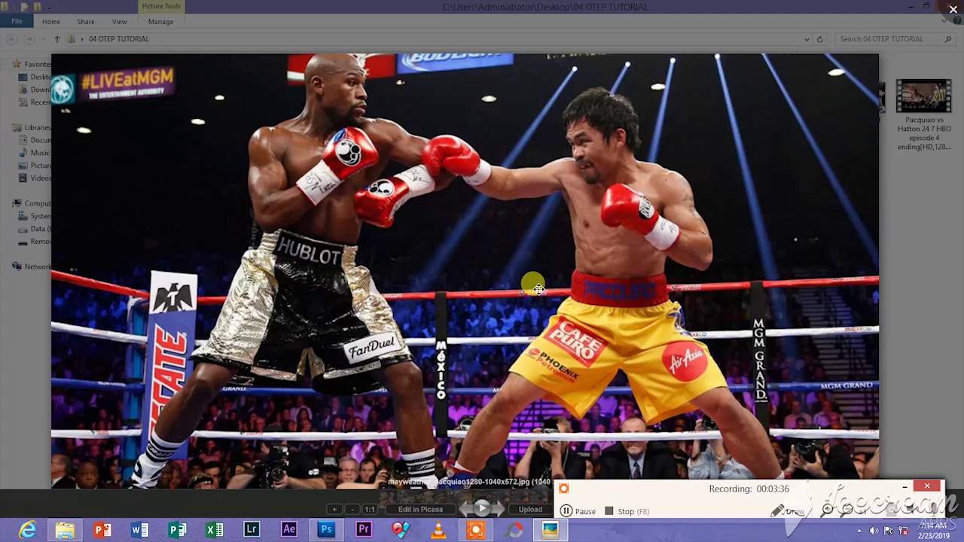
pyautogui.scroll(5, 370, 201)
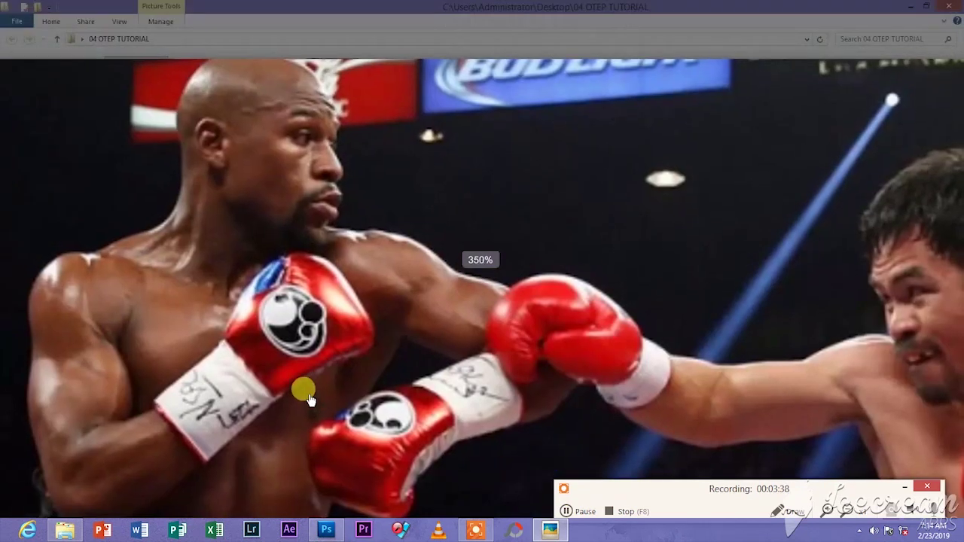
pyautogui.scroll(-5, 311, 362)
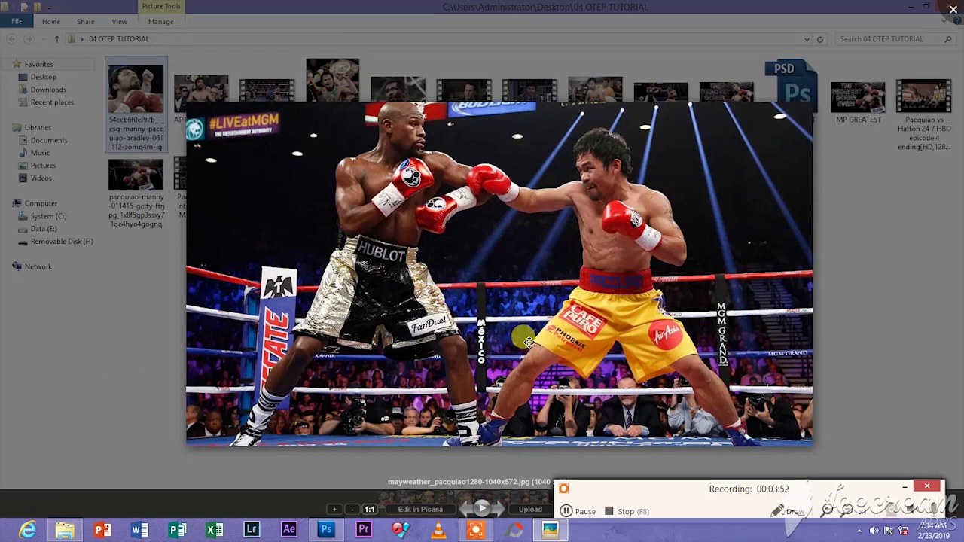
pyautogui.scroll(5, 529, 341)
pyautogui.scroll(-3, 482, 323)
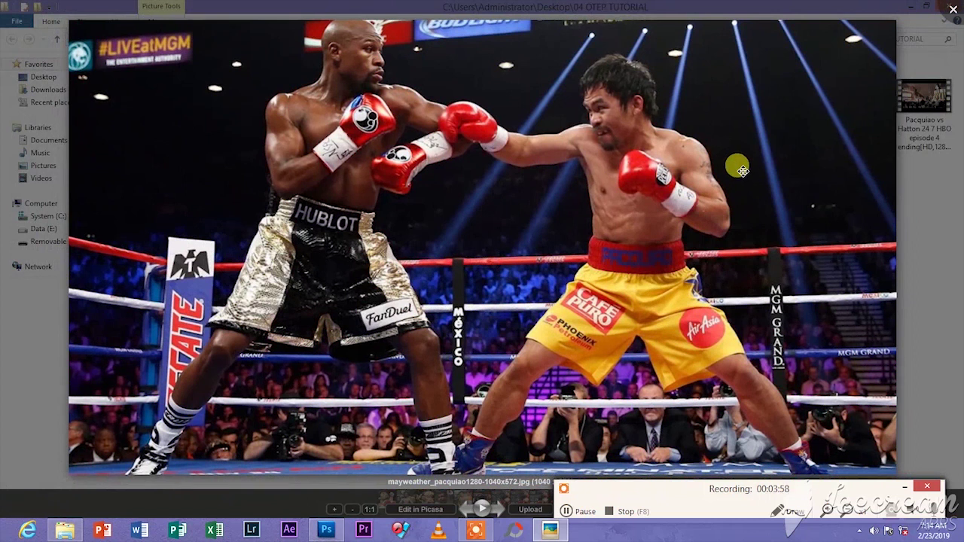
pyautogui.click(953, 9)
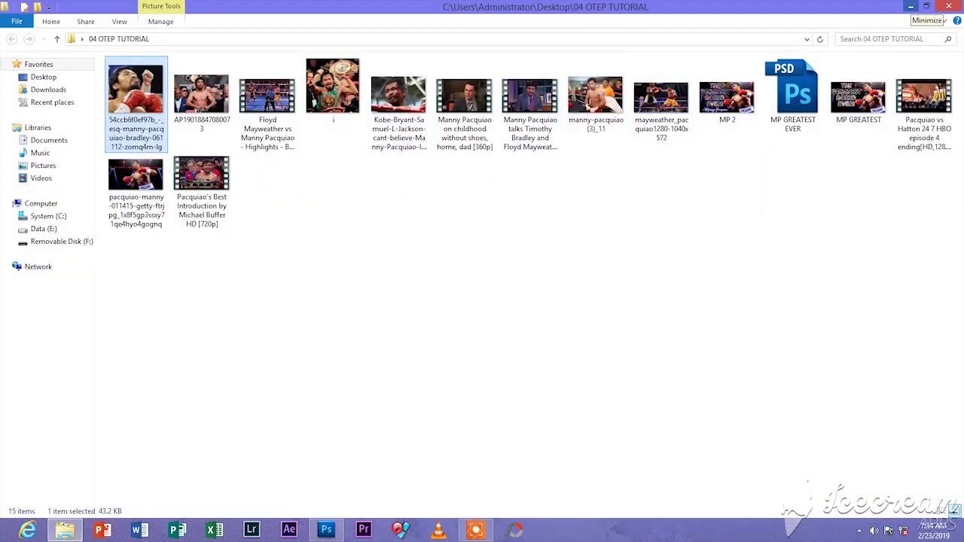
# - Switch to Photoshop and open the pacquiao-manny-011415-getty photo from the 04 OTEP TUTORIAL folder
pyautogui.click(910, 6)
pyautogui.click(326, 530)
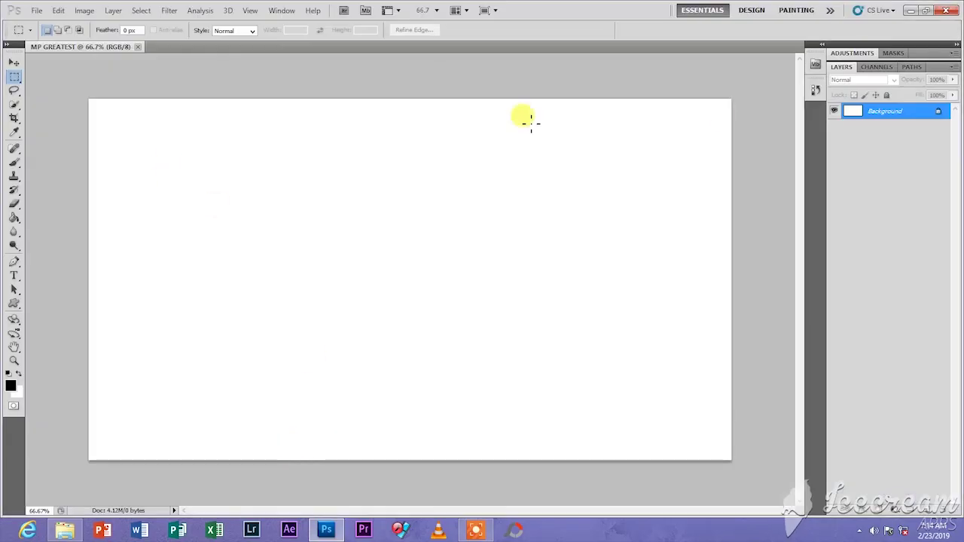
pyautogui.click(37, 10)
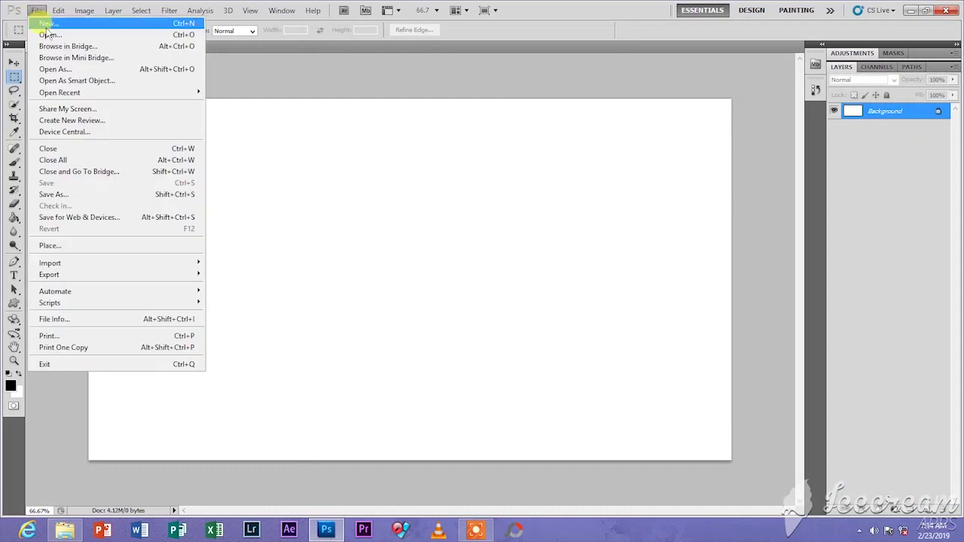
pyautogui.click(42, 28)
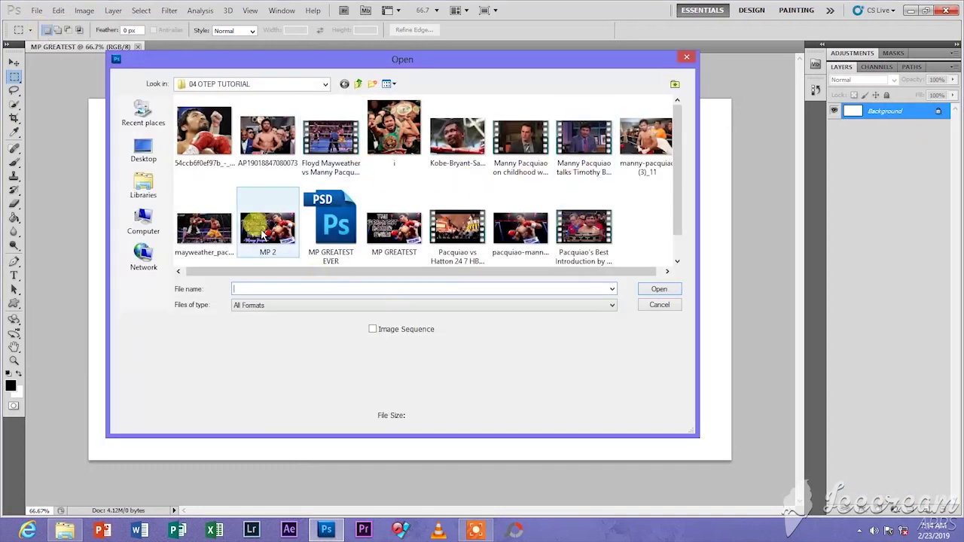
pyautogui.click(527, 235)
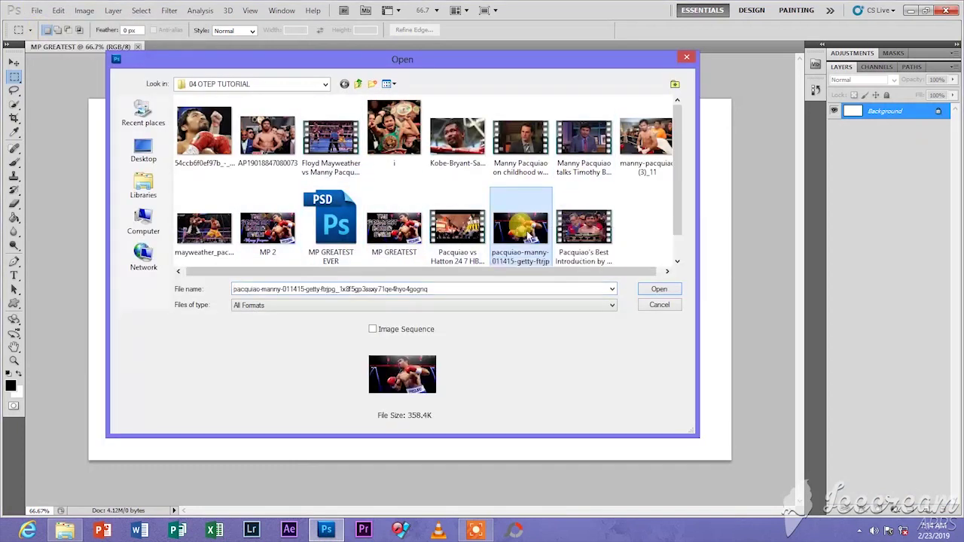
pyautogui.click(651, 290)
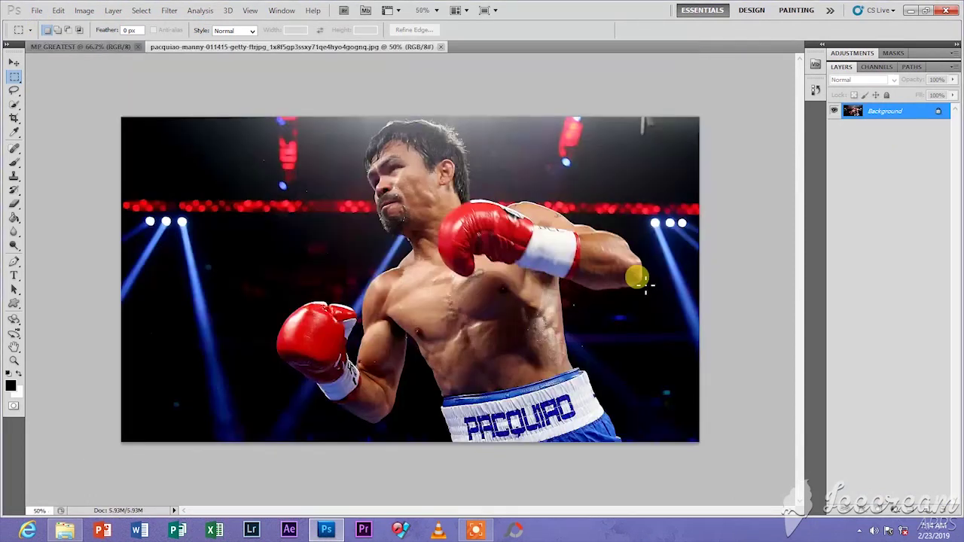
# - Duplicate the photo's Background layer into the MP GREATEST document and switch to that document
pyautogui.rightClick(905, 117)
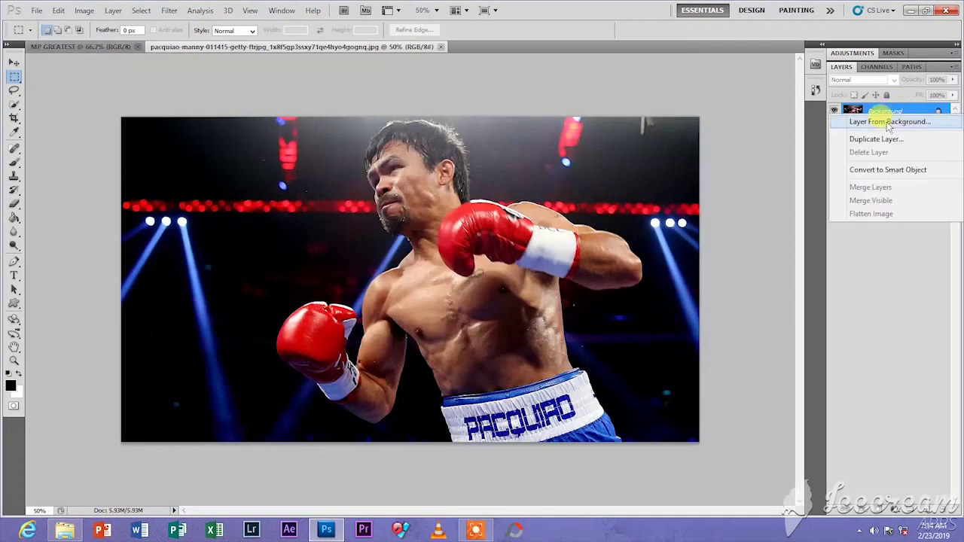
pyautogui.click(883, 140)
pyautogui.click(536, 208)
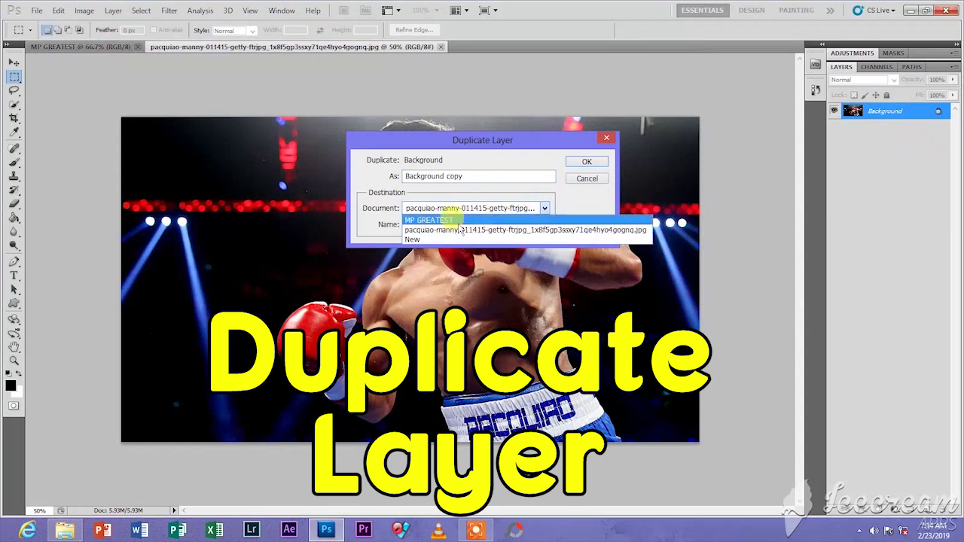
pyautogui.click(452, 220)
pyautogui.click(587, 161)
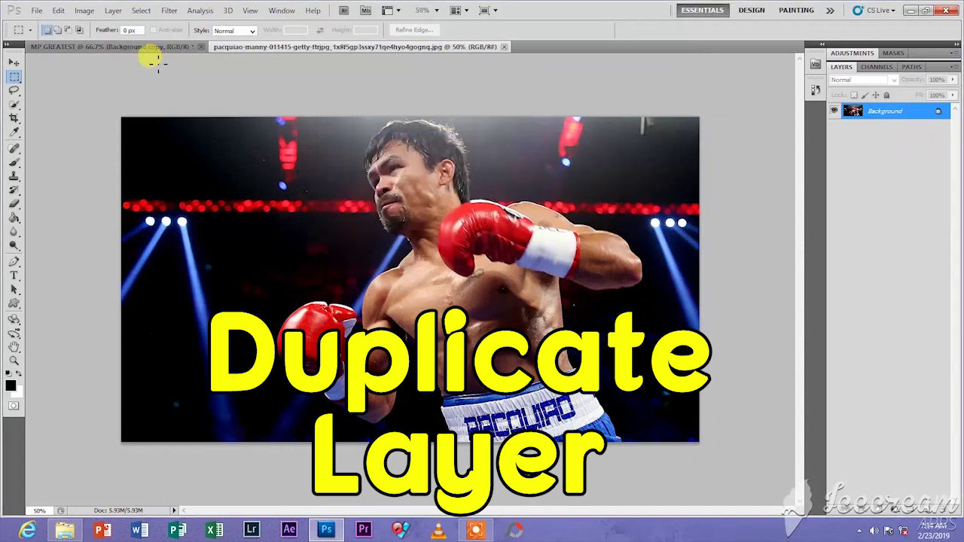
pyautogui.click(98, 47)
# - Scale the copied photo proportionally to nearly the canvas size, showing the boxer from head to waistband
pyautogui.click(14, 63)
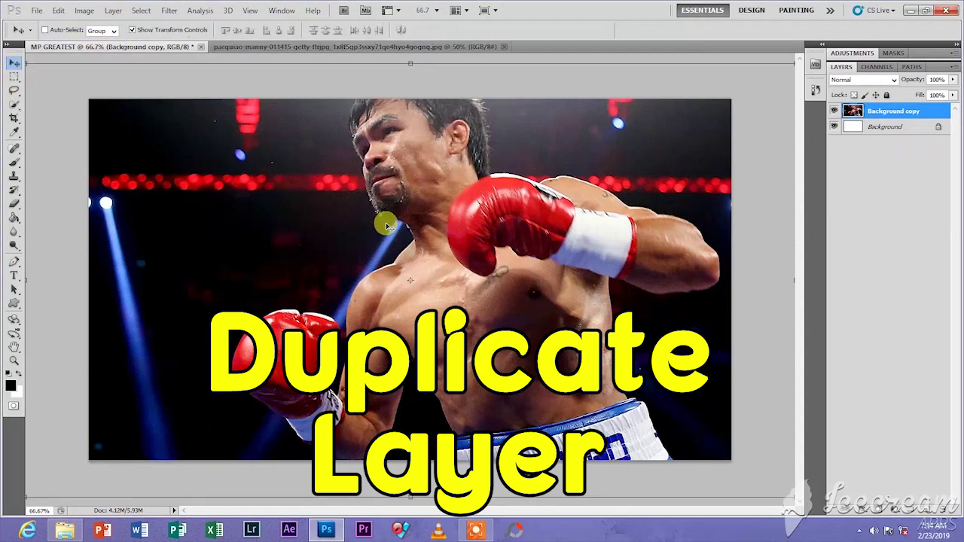
pyautogui.scroll(-3, 388, 222)
pyautogui.moveTo(503, 297); pyautogui.dragTo(470, 309)
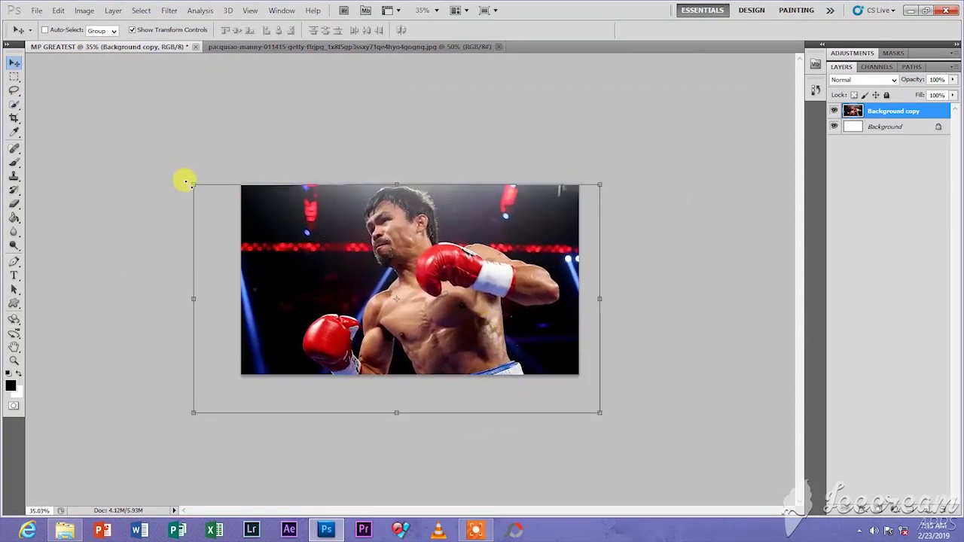
pyautogui.moveTo(185, 182)
pyautogui.mouseDown()
pyautogui.moveTo(228, 209)
pyautogui.moveTo(201, 159)
pyautogui.moveTo(176, 176)
pyautogui.mouseUp()
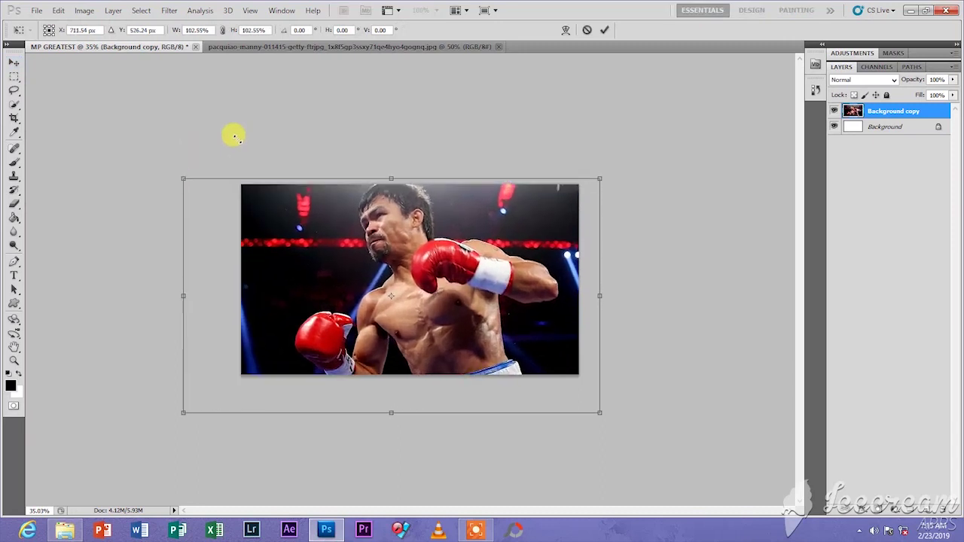
pyautogui.click(604, 30)
pyautogui.moveTo(424, 215); pyautogui.dragTo(437, 200)
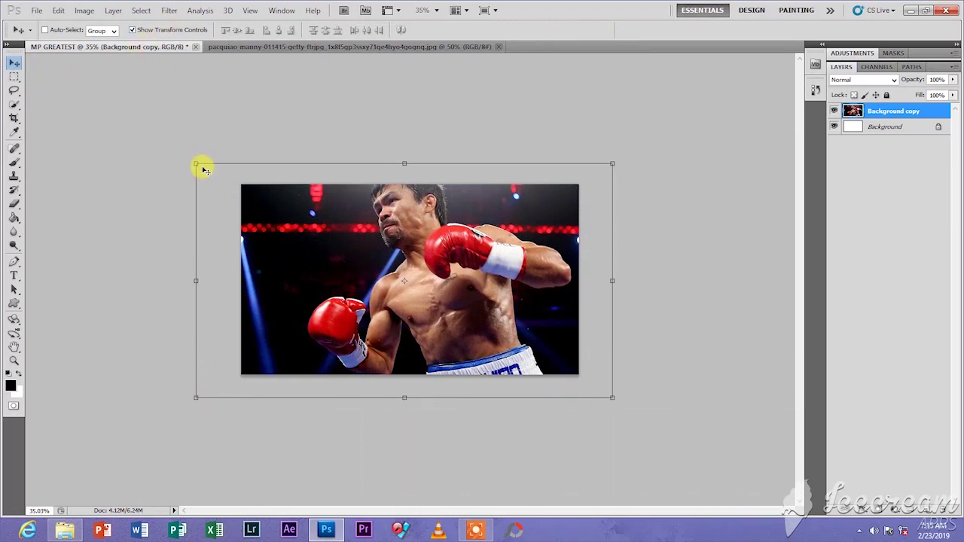
pyautogui.moveTo(195, 164); pyautogui.dragTo(271, 206)
pyautogui.click(605, 31)
pyautogui.scroll(4, 457, 275)
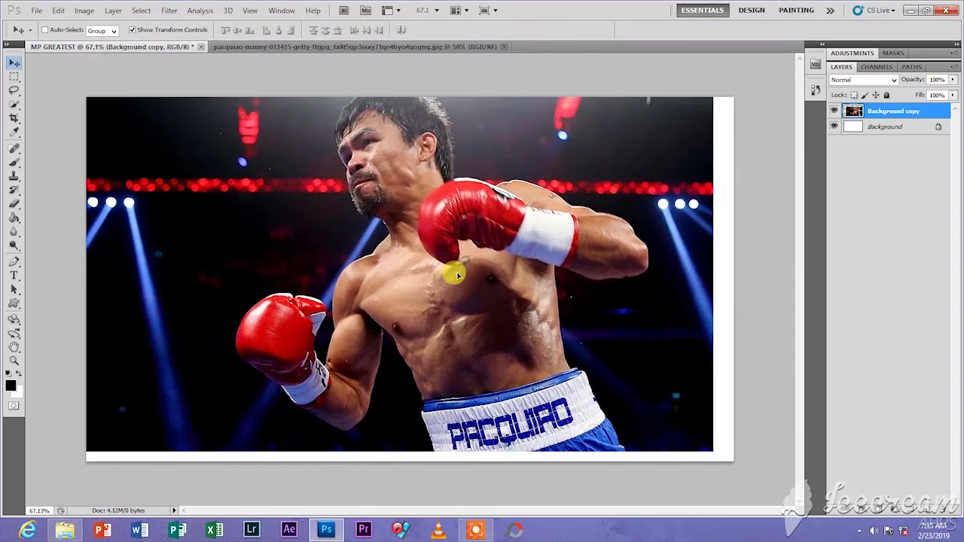
# - Move the photo layer right until the boxer fills the canvas's right side, leaving a blank strip along the left edge
pyautogui.moveTo(458, 275); pyautogui.dragTo(564, 287)
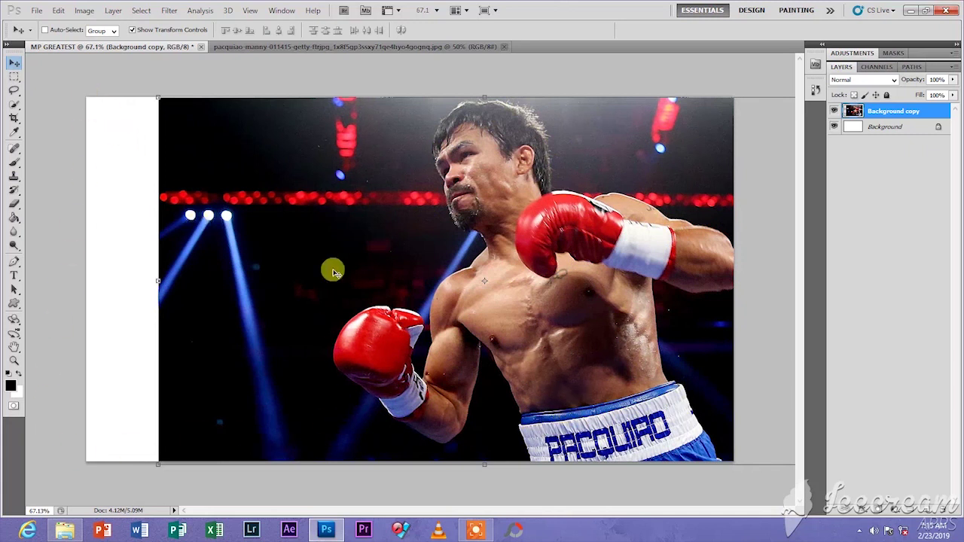
pyautogui.scroll(-2, 307, 274)
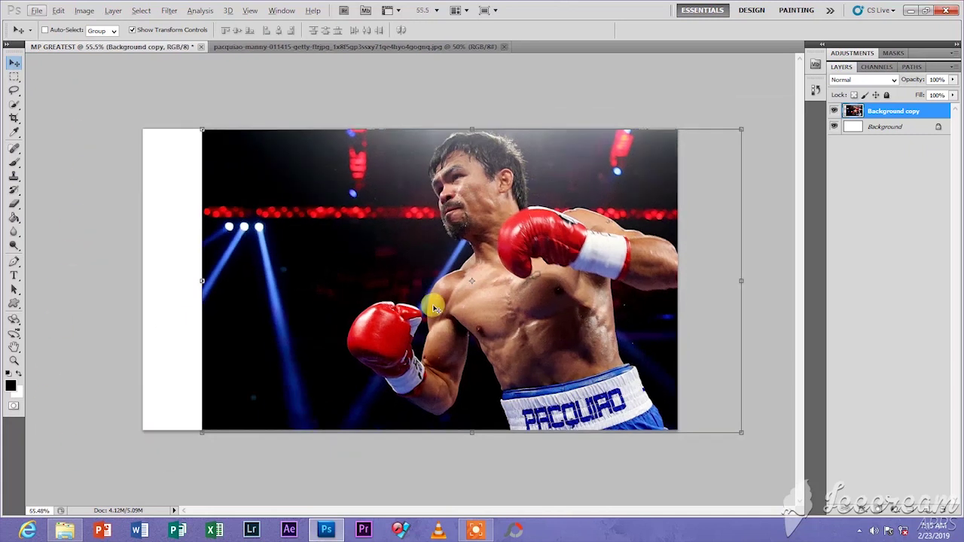
pyautogui.moveTo(450, 311); pyautogui.dragTo(472, 311)
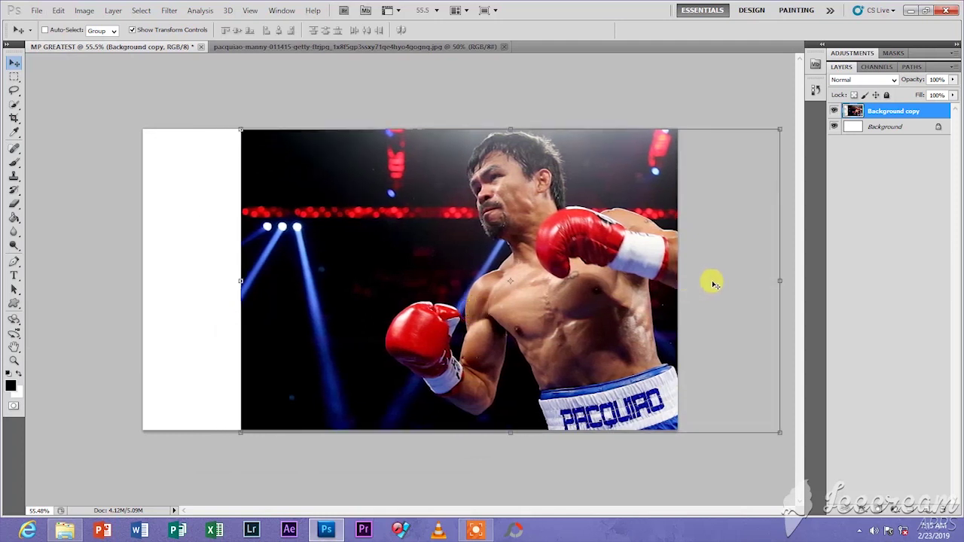
pyautogui.click(878, 278)
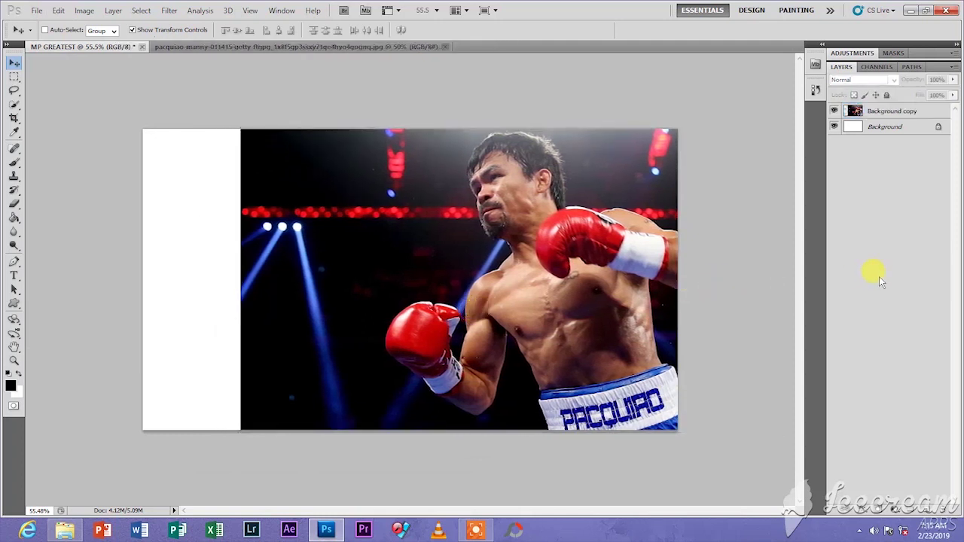
pyautogui.click(637, 324)
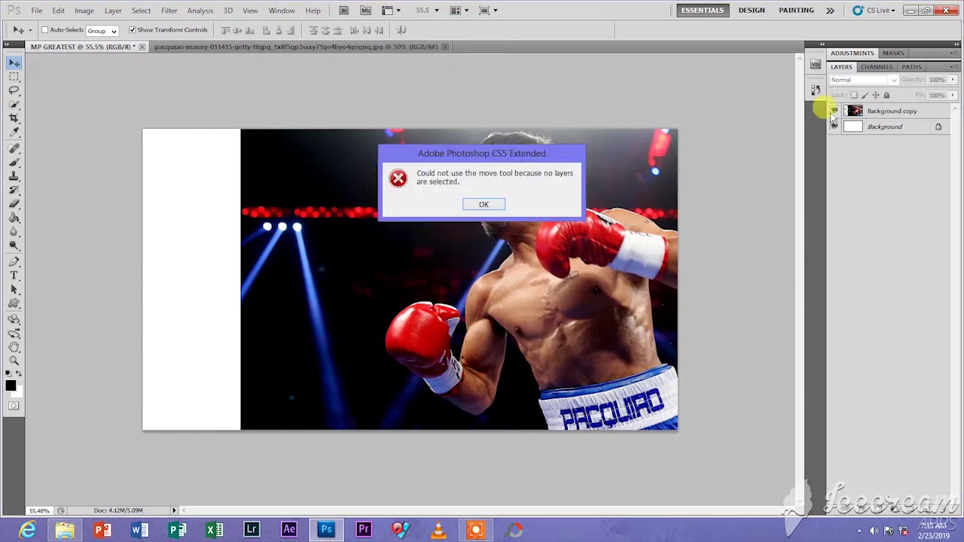
pyautogui.click(483, 204)
pyautogui.click(933, 113)
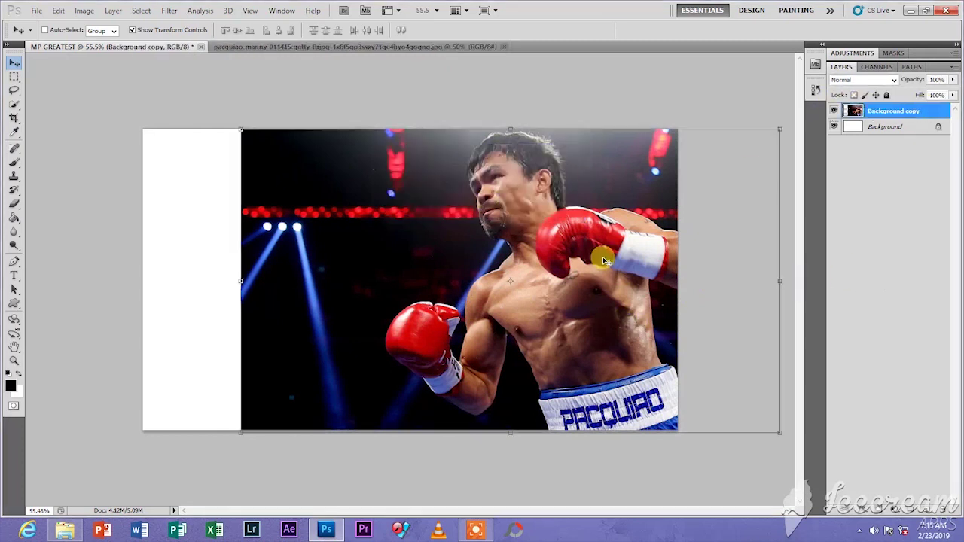
pyautogui.moveTo(593, 262); pyautogui.dragTo(586, 261)
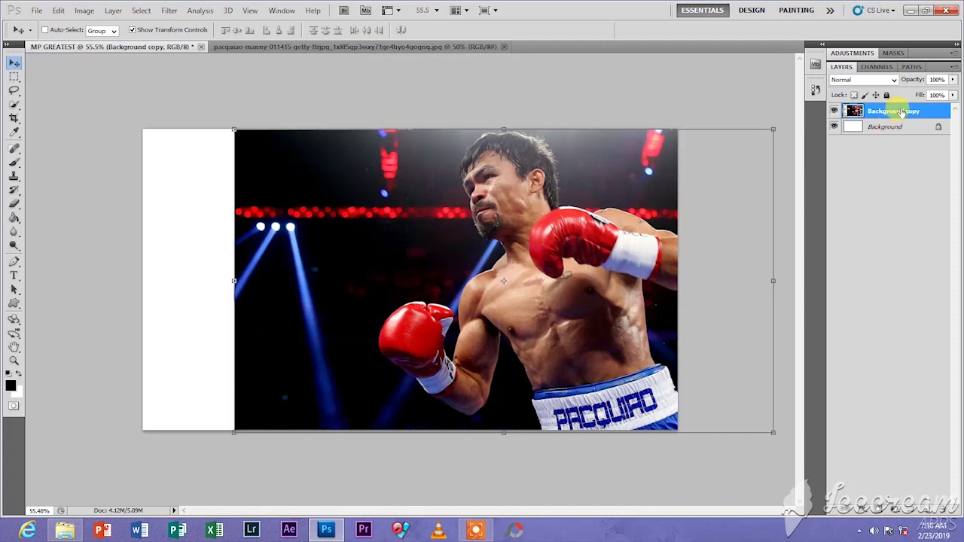
# - Duplicate the Background copy layer and flip the duplicate horizontally
pyautogui.click(913, 126)
pyautogui.click(915, 117)
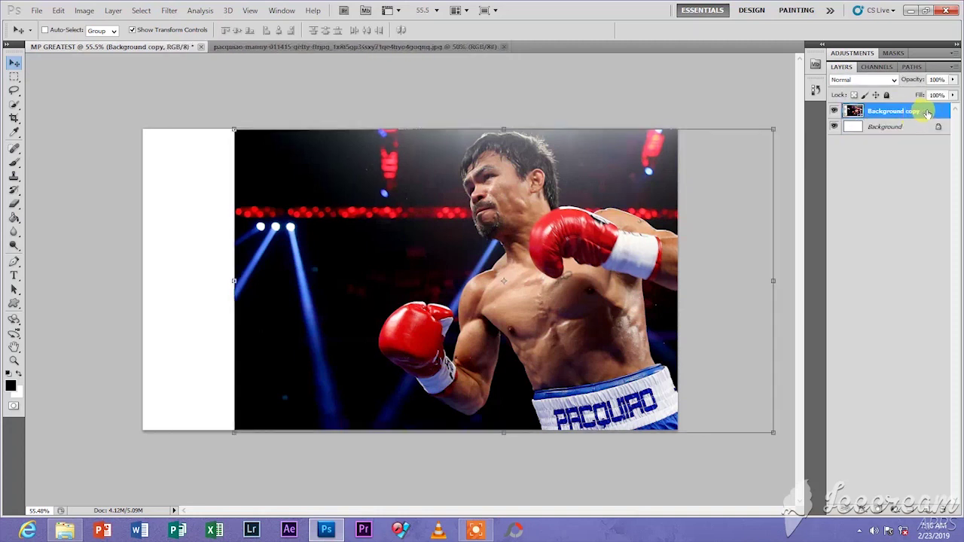
pyautogui.moveTo(928, 112); pyautogui.dragTo(925, 503)
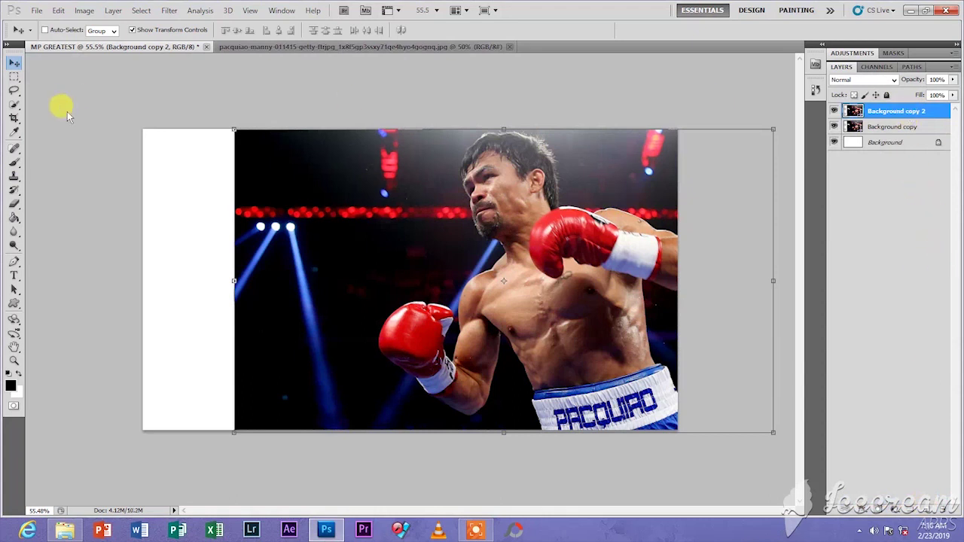
pyautogui.click(58, 11)
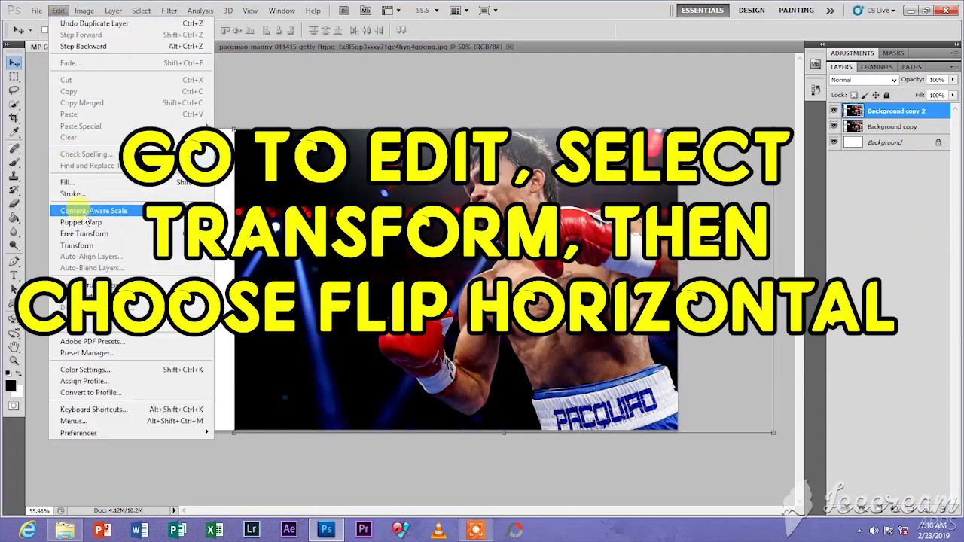
pyautogui.moveTo(91, 247)
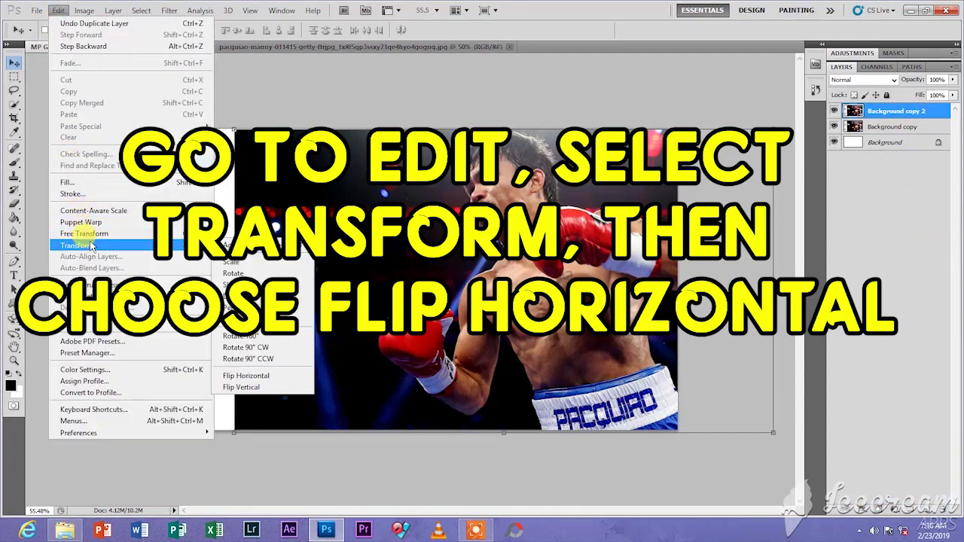
pyautogui.click(249, 376)
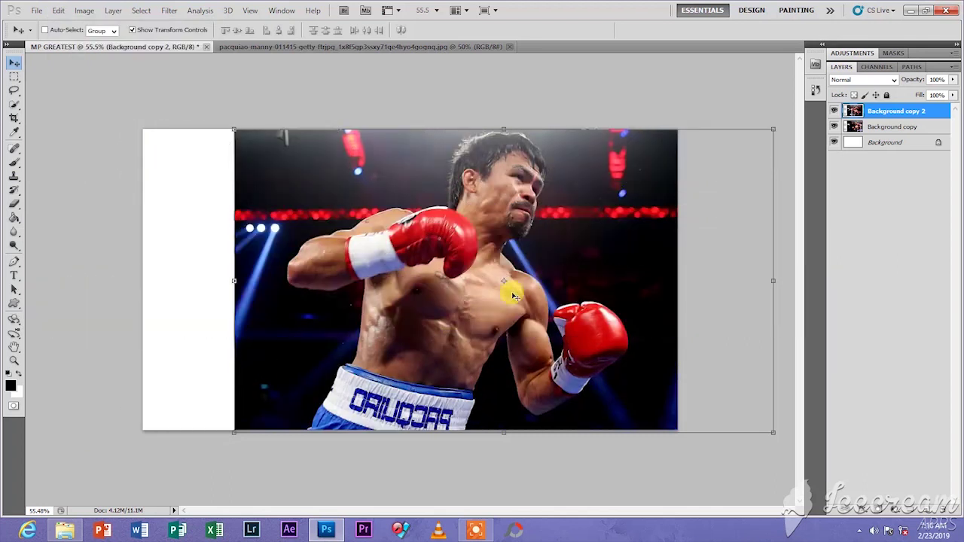
# - Move the flipped copy left to fill the blank strip with mirrored stage lights, and toggle its visibility to compare
pyautogui.moveTo(570, 339); pyautogui.dragTo(878, 284)
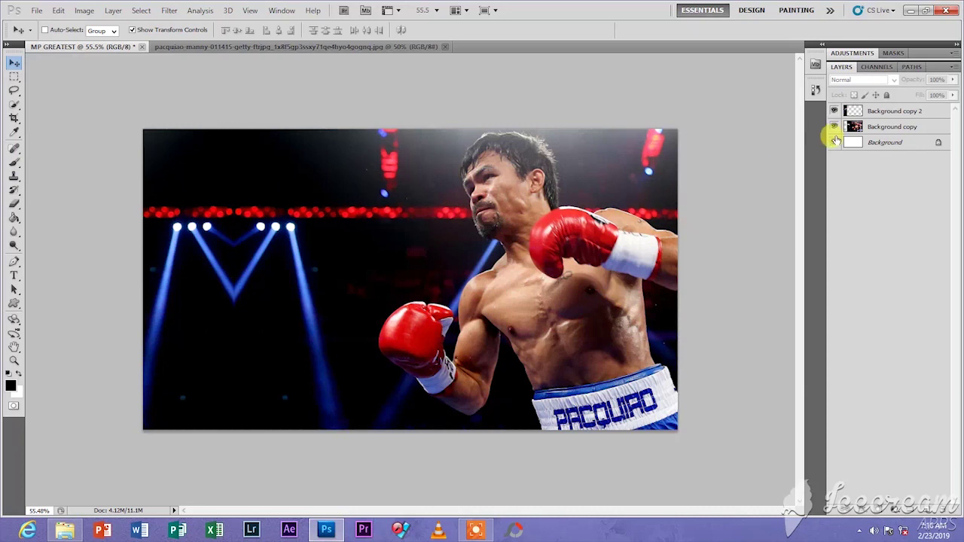
pyautogui.click(835, 111)
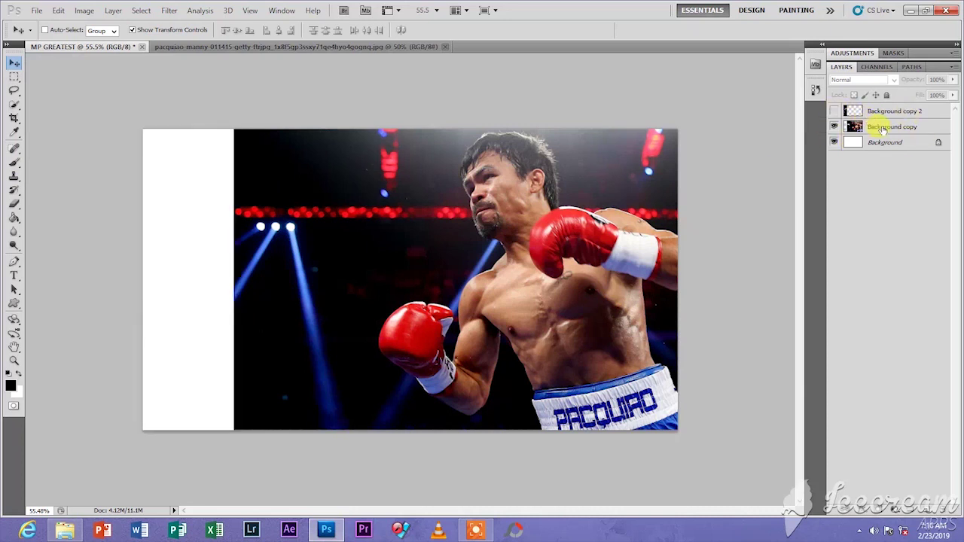
pyautogui.click(883, 127)
pyautogui.click(834, 110)
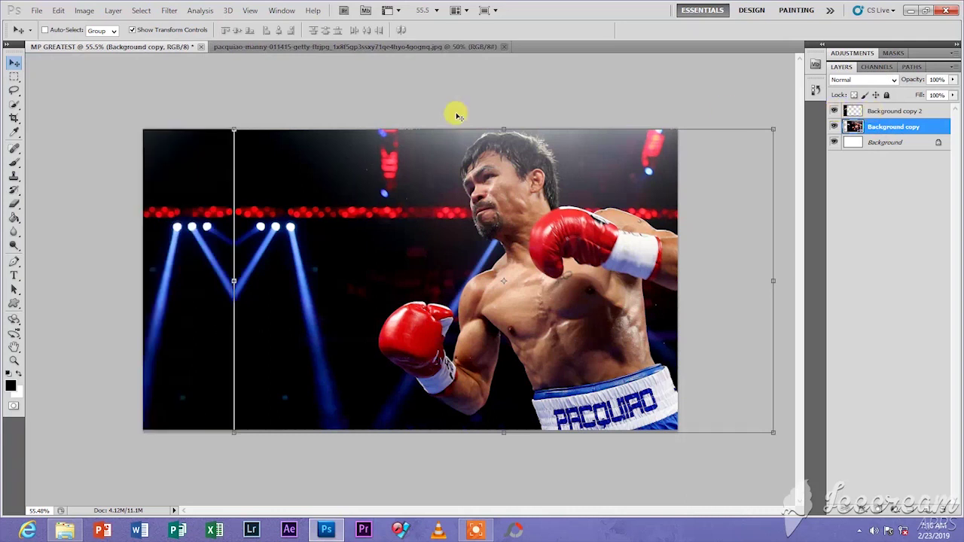
pyautogui.click(59, 11)
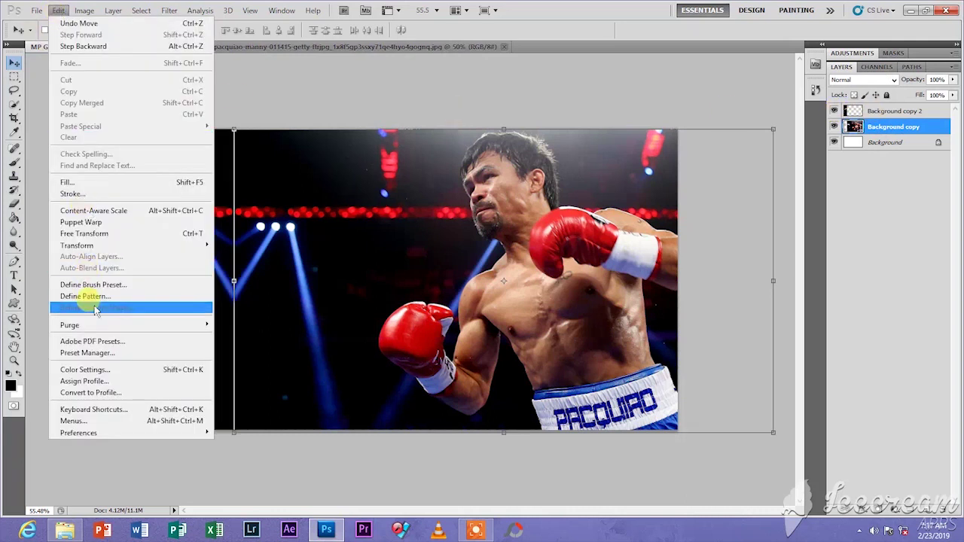
pyautogui.moveTo(92, 246)
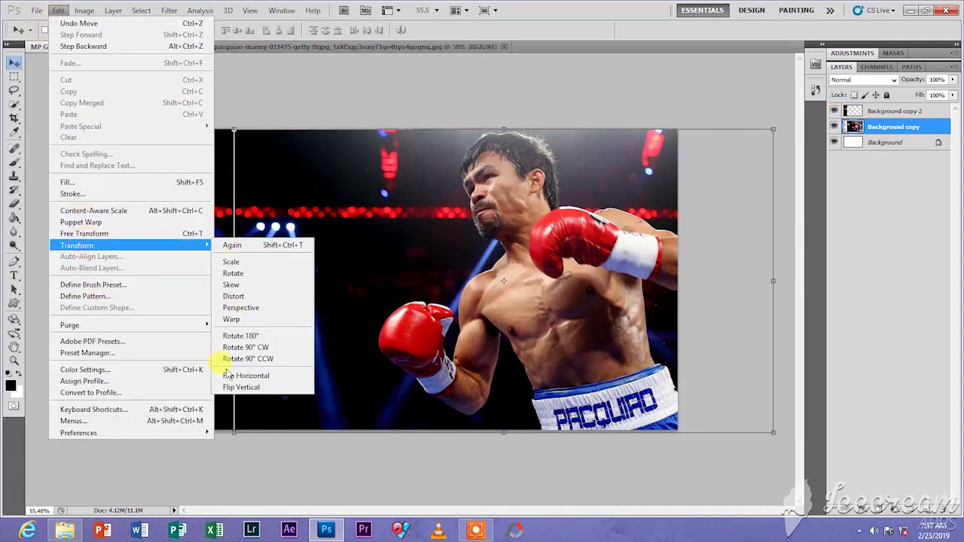
pyautogui.click(757, 295)
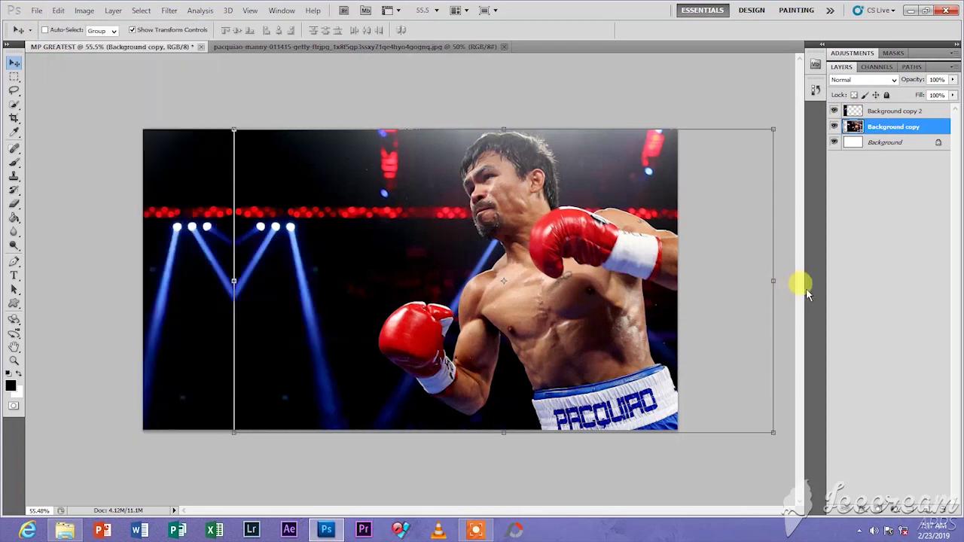
pyautogui.click(885, 258)
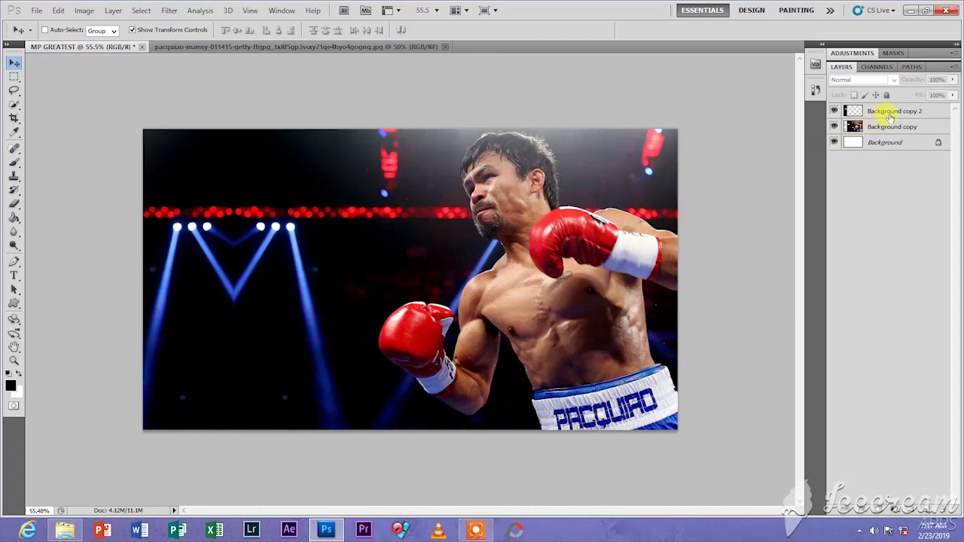
# - Merge the Background copy 2 and Background copy layers into one layer
pyautogui.click(890, 117)
pyautogui.keyDown('ctrl'); pyautogui.click(885, 128); pyautogui.keyUp('ctrl')
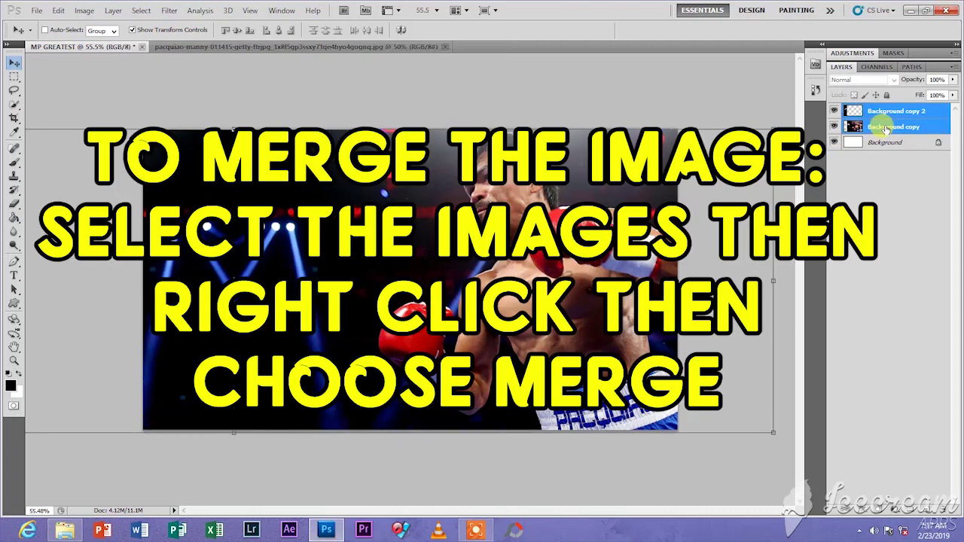
pyautogui.rightClick(887, 129)
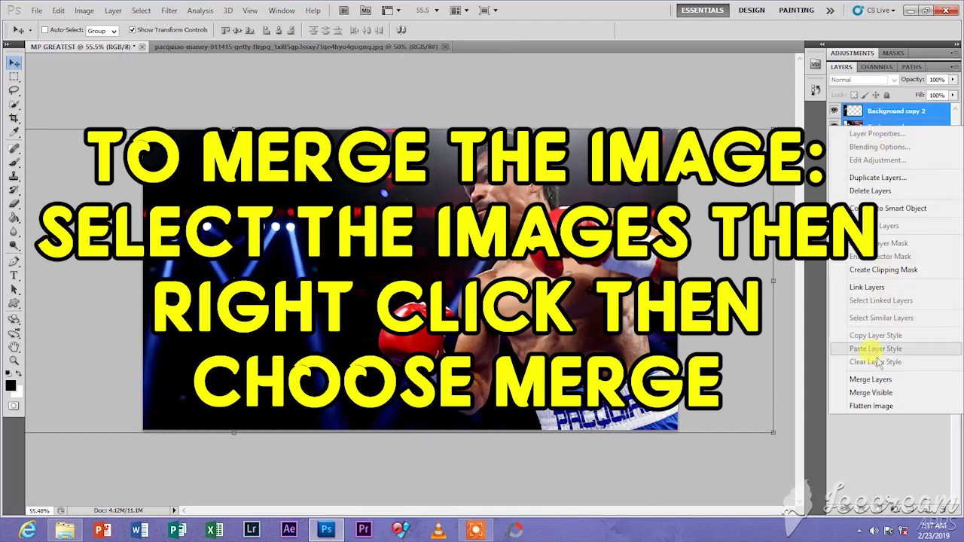
pyautogui.click(881, 385)
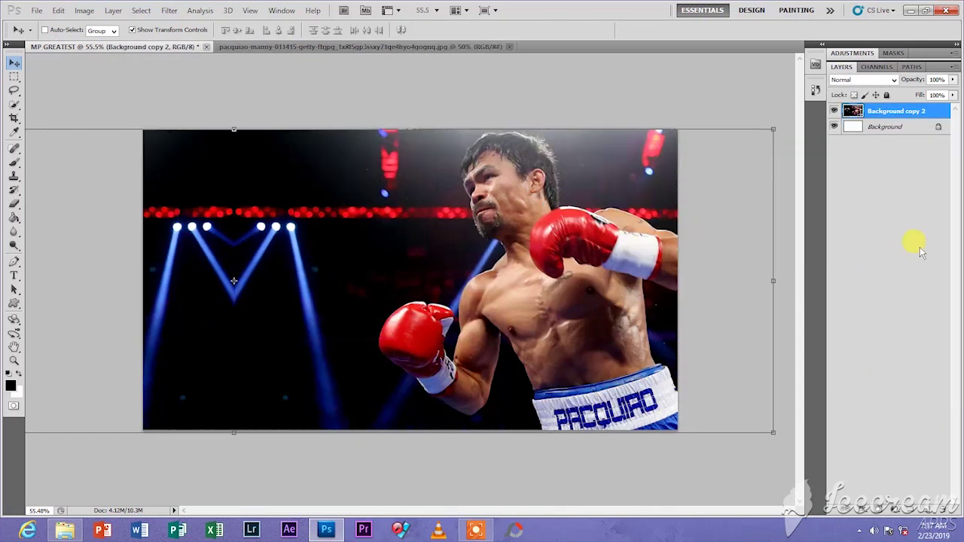
# - Try shifting the Background copy 2 layer sideways across the canvas, and return it to its original position
pyautogui.click(916, 248)
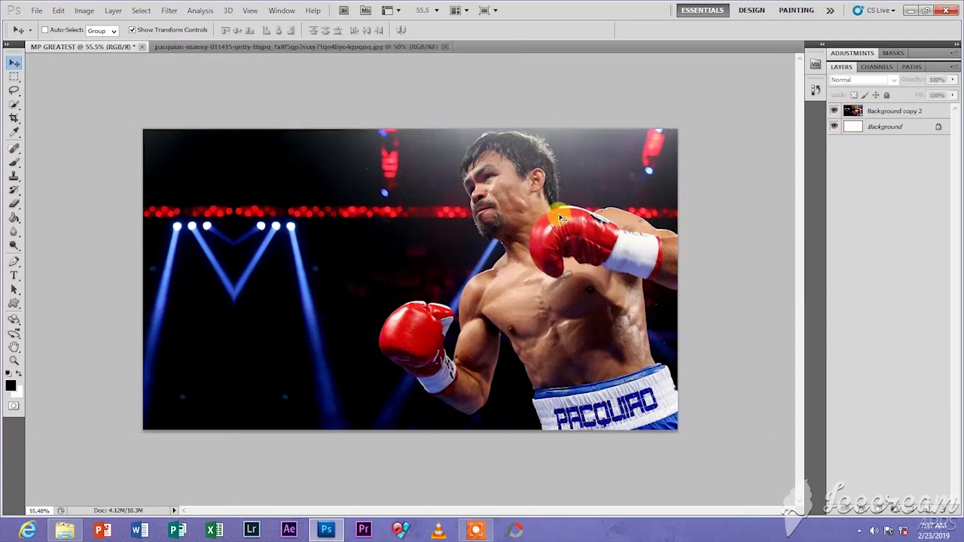
pyautogui.scroll(-3, 560, 219)
pyautogui.click(900, 110)
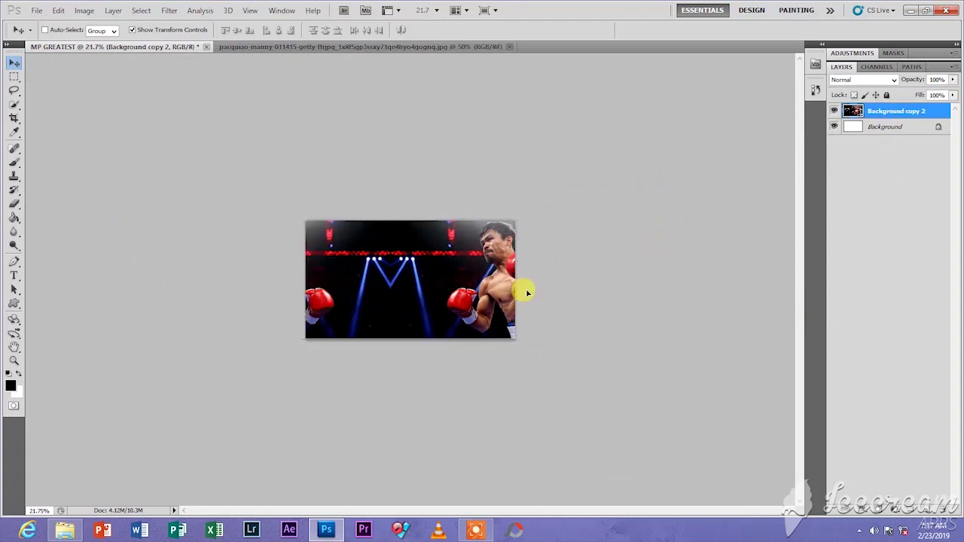
pyautogui.moveTo(523, 289); pyautogui.dragTo(409, 294)
pyautogui.click(846, 250)
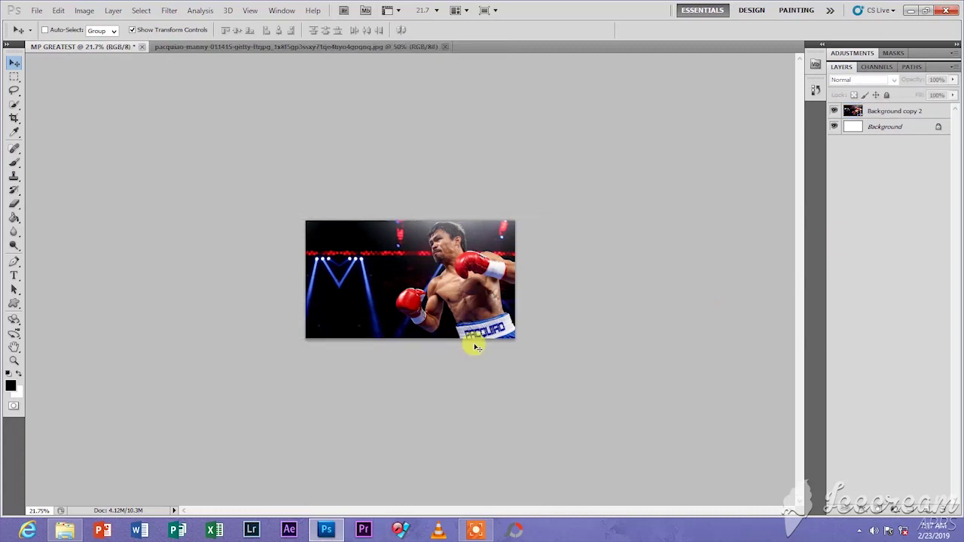
# - Examine the merged background around the boxer's lower glove and the mirrored stage lights, both close up and in full view
pyautogui.hotkey('ctrl', '+')
pyautogui.hotkey('ctrl', '+')
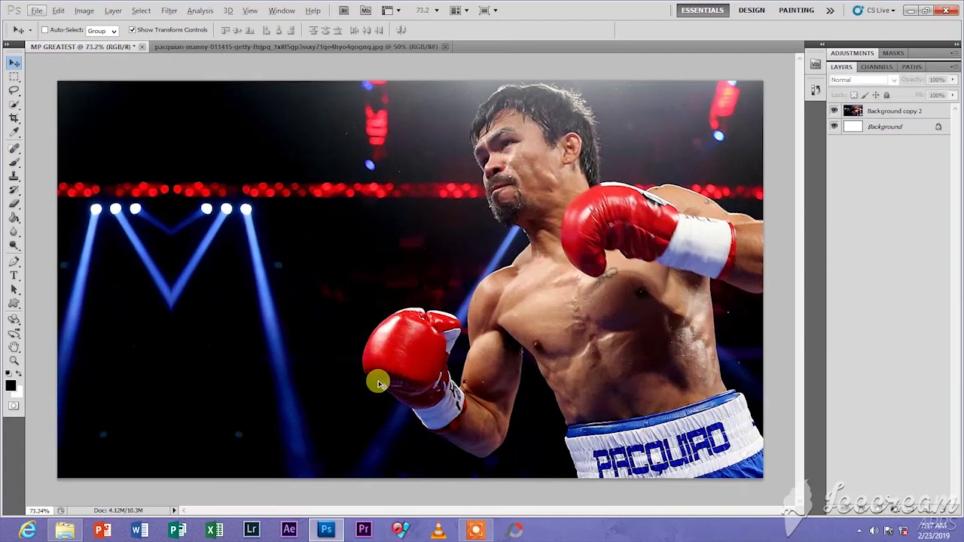
pyautogui.hotkey('ctrl', '-')
pyautogui.scroll(10, 381, 378)
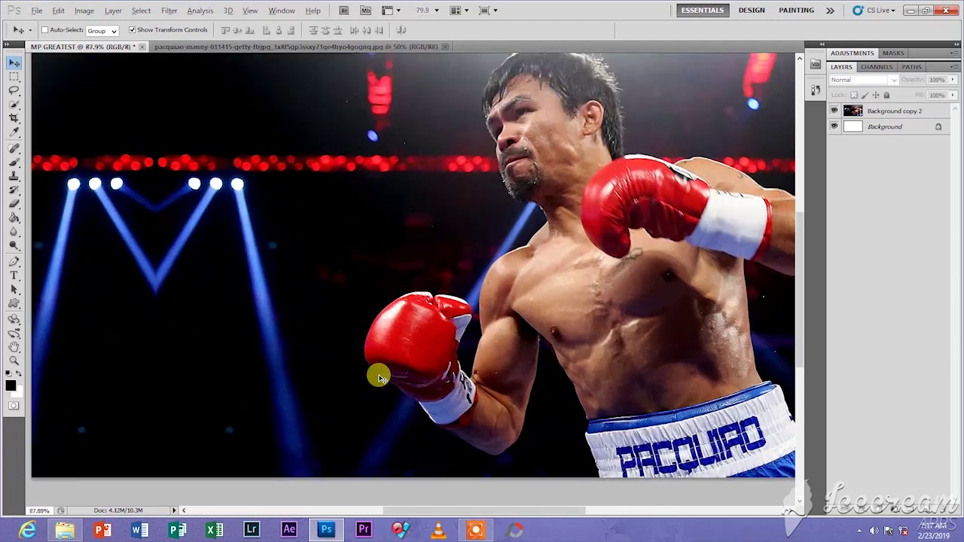
pyautogui.scroll(-12, 380, 377)
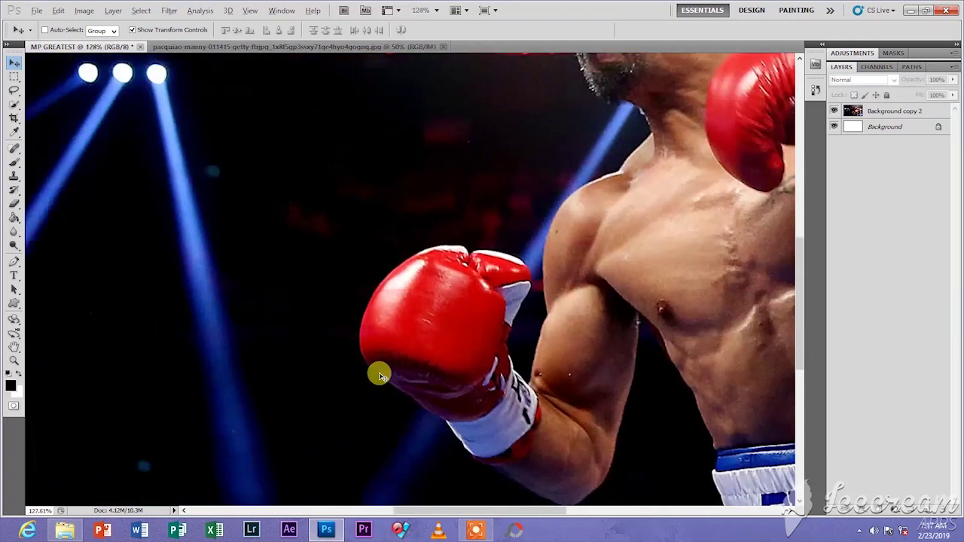
pyautogui.scroll(10, 380, 377)
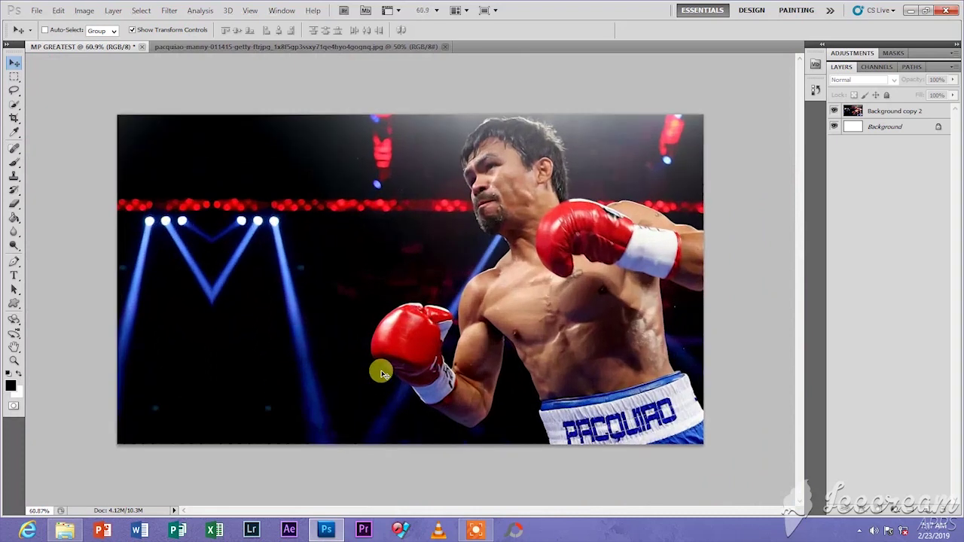
pyautogui.scroll(5, 380, 375)
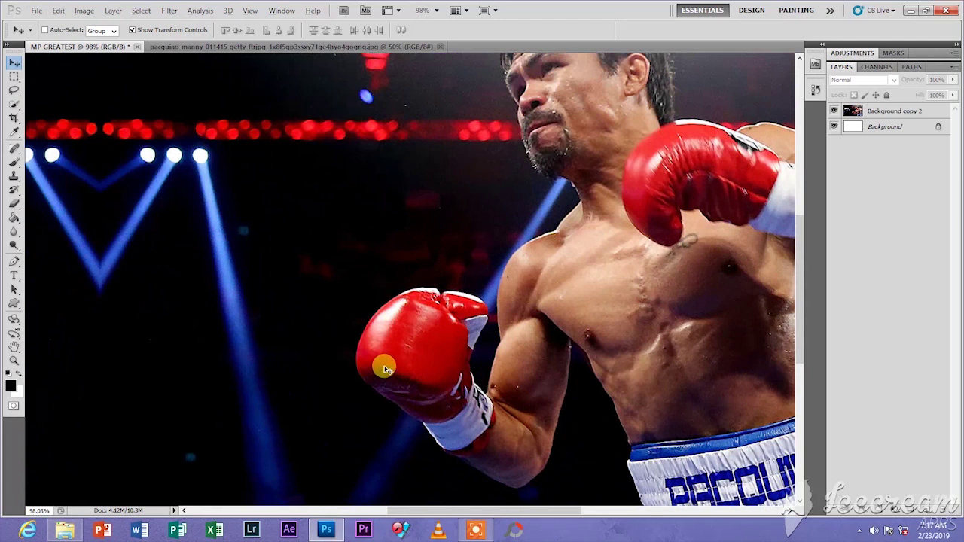
pyautogui.scroll(-4, 384, 368)
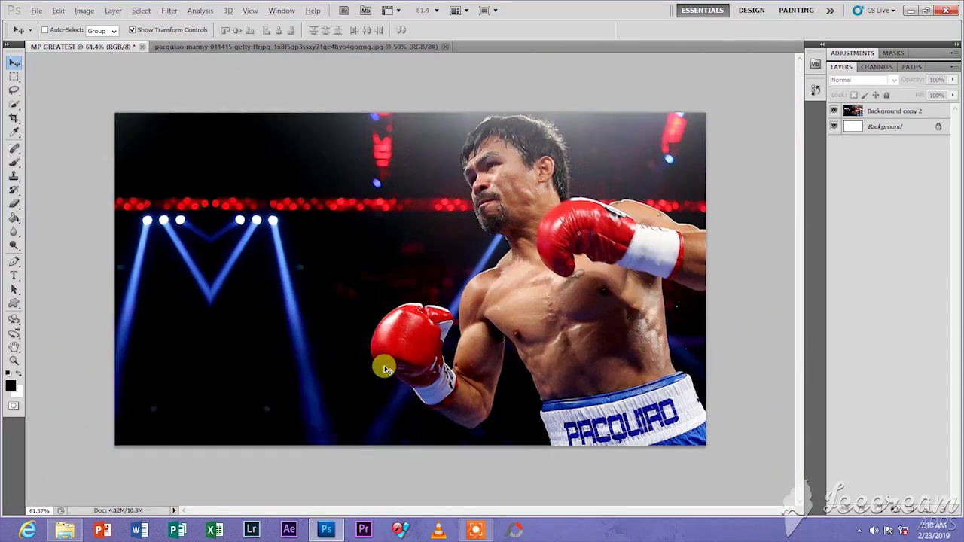
pyautogui.scroll(-1, 384, 368)
pyautogui.scroll(2, 384, 368)
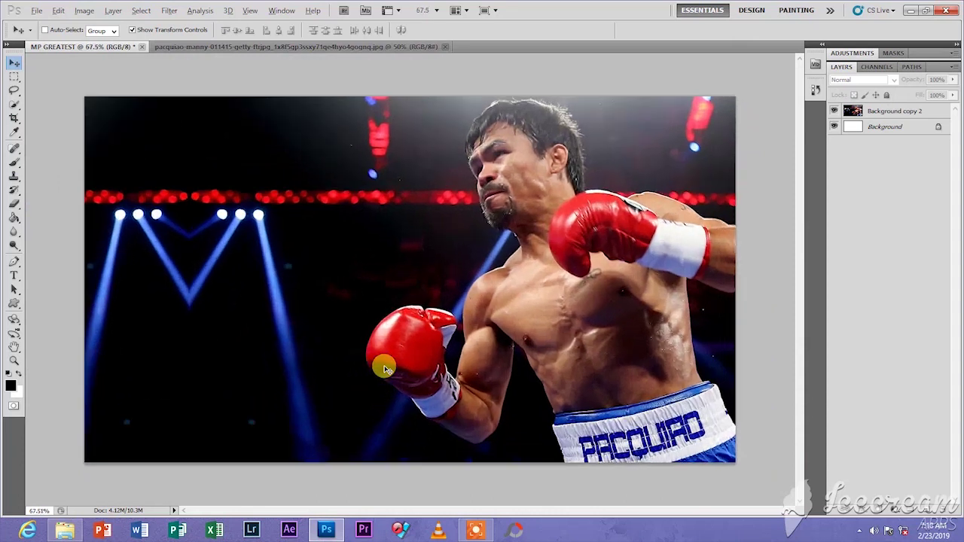
pyautogui.scroll(-1, 384, 368)
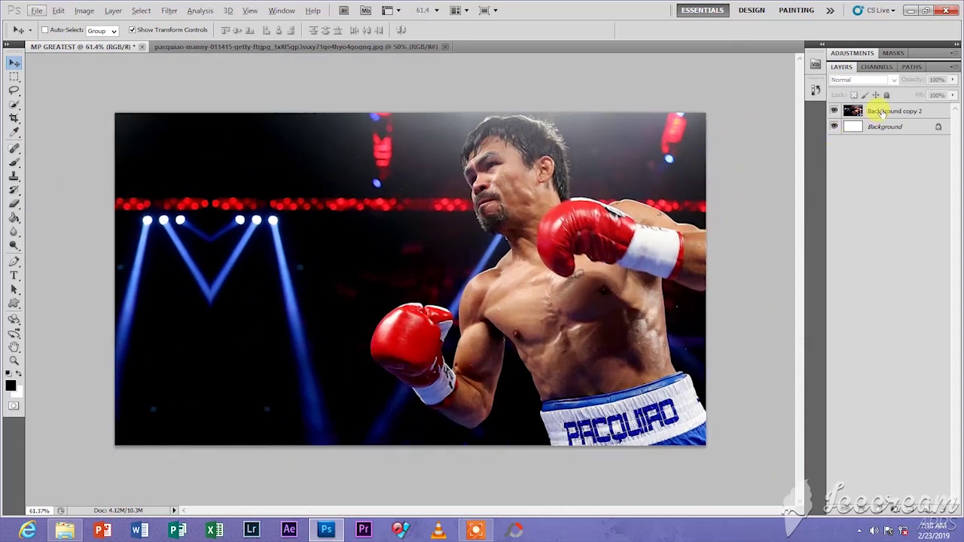
# - Add a Curves adjustment layer above Background copy 2 and brighten the RGB midtones with a point at input 123, output 143
pyautogui.click(877, 111)
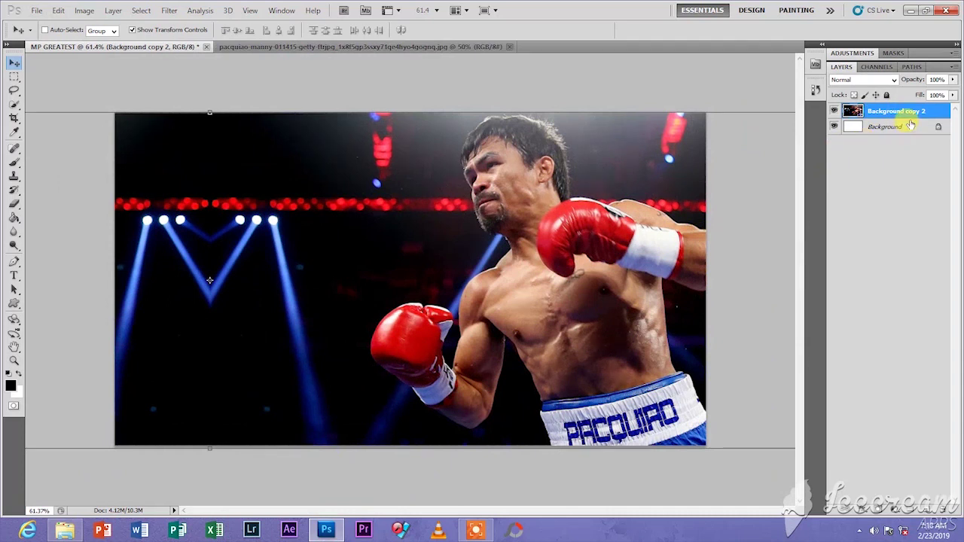
pyautogui.click(890, 511)
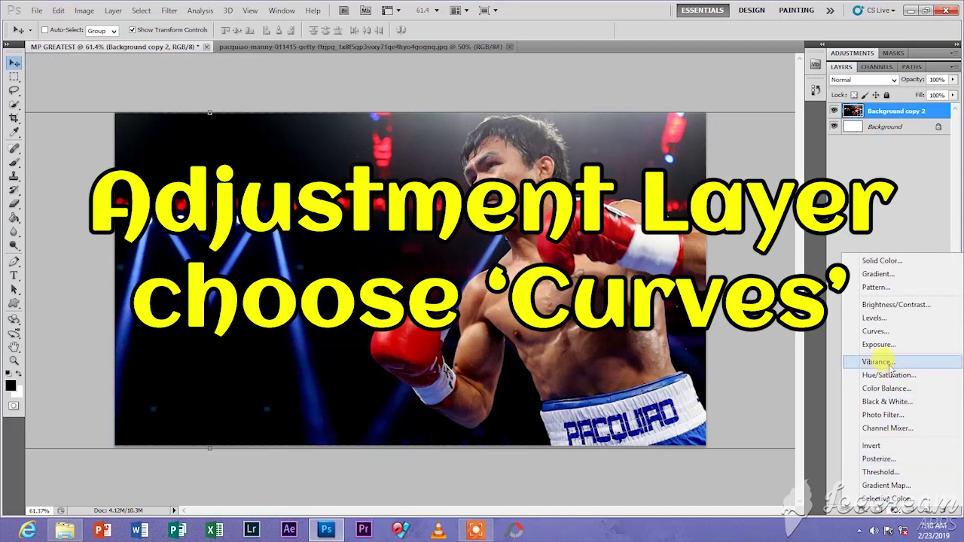
pyautogui.click(891, 334)
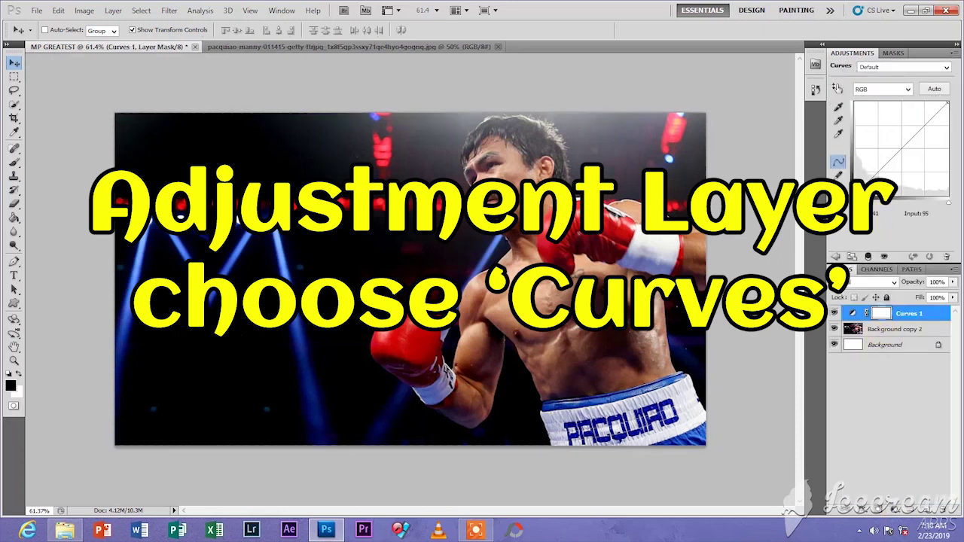
pyautogui.moveTo(901, 151); pyautogui.dragTo(900, 143)
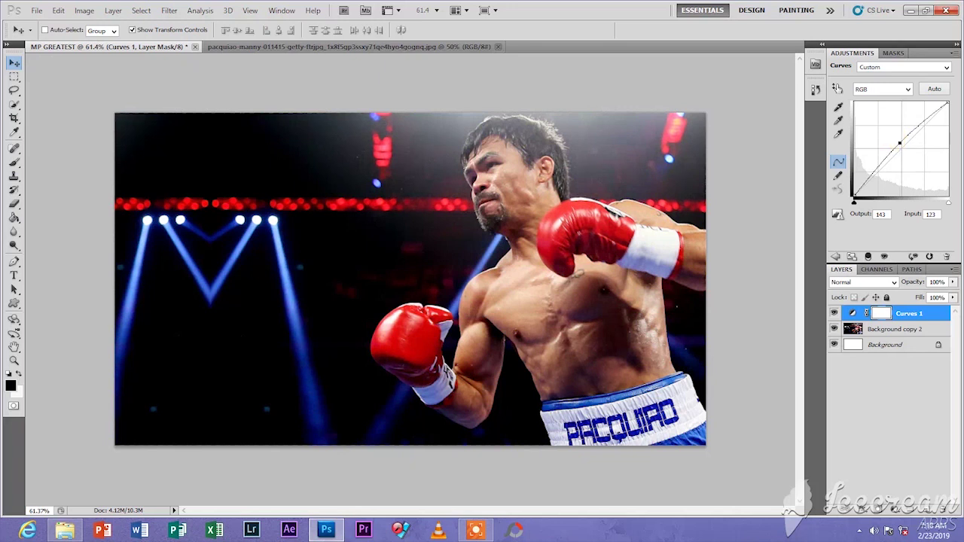
pyautogui.click(954, 53)
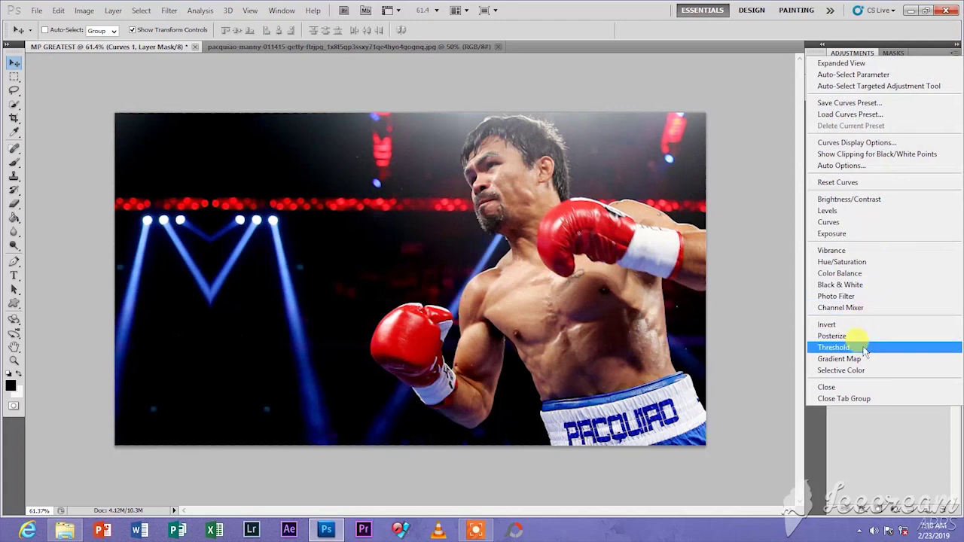
pyautogui.click(861, 399)
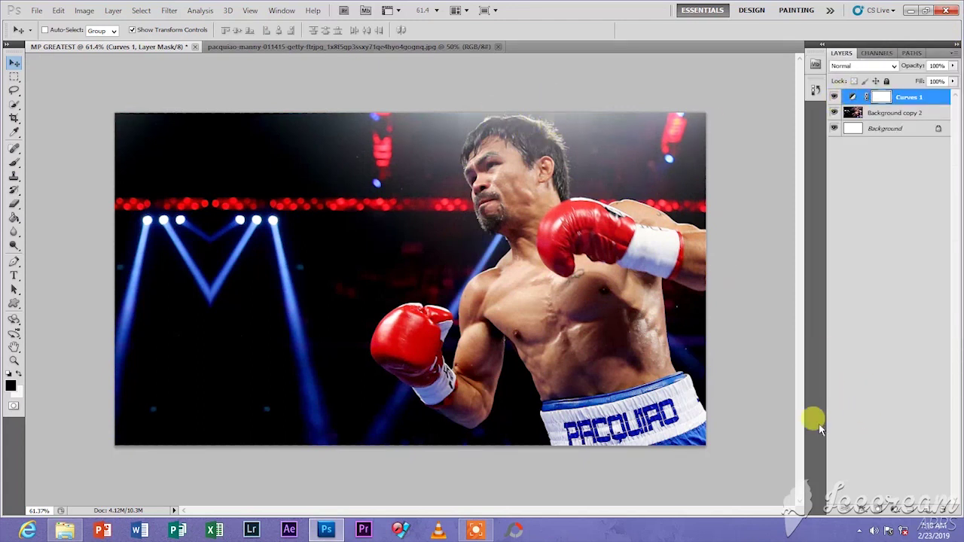
# - Duplicate the Background copy 2 layer and try the Multiply blend mode on the duplicate, toggling its visibility to compare
pyautogui.click(901, 114)
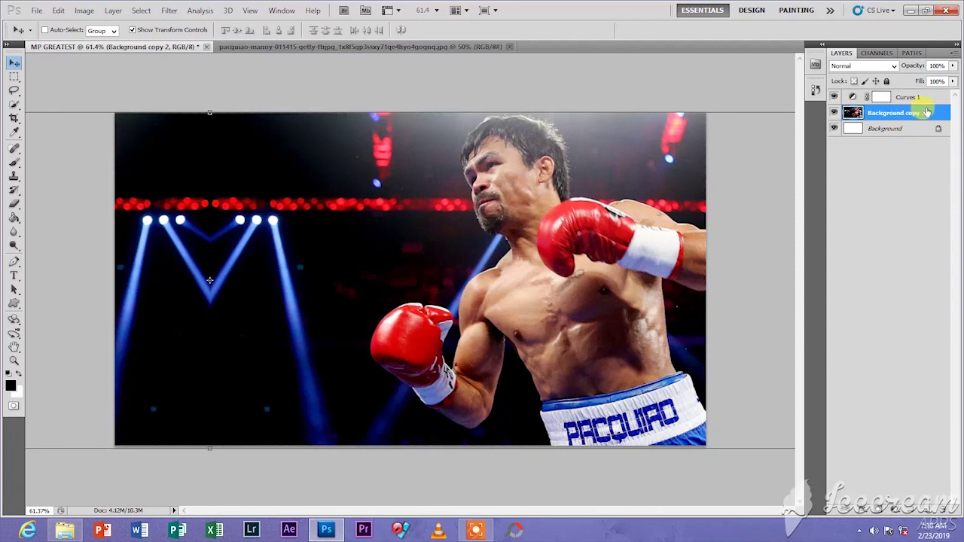
pyautogui.moveTo(925, 113); pyautogui.dragTo(928, 503)
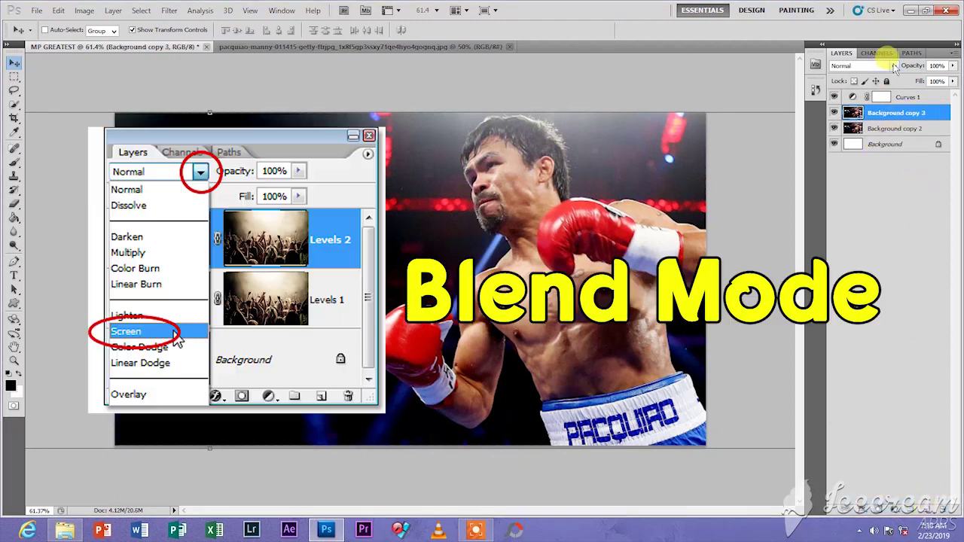
pyautogui.click(878, 66)
pyautogui.click(869, 80)
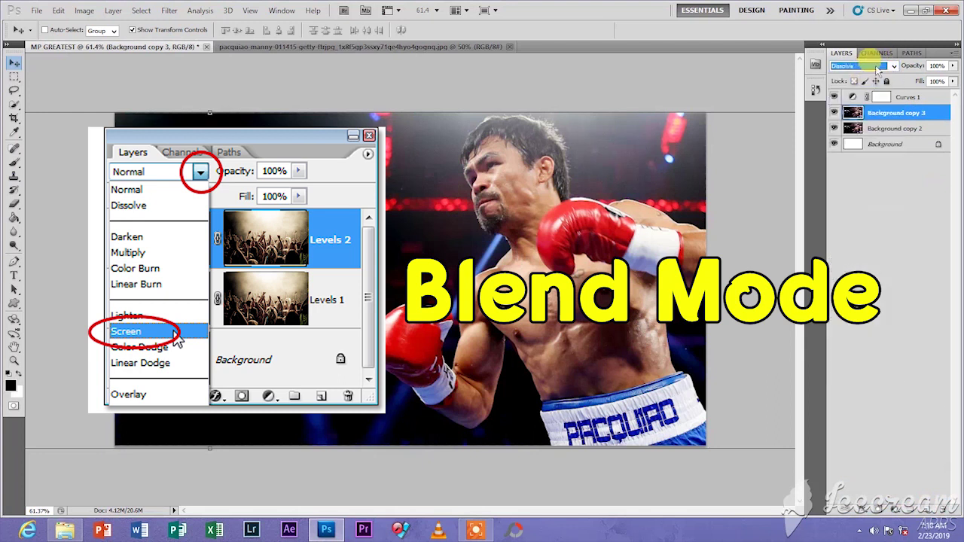
pyautogui.press('Down')
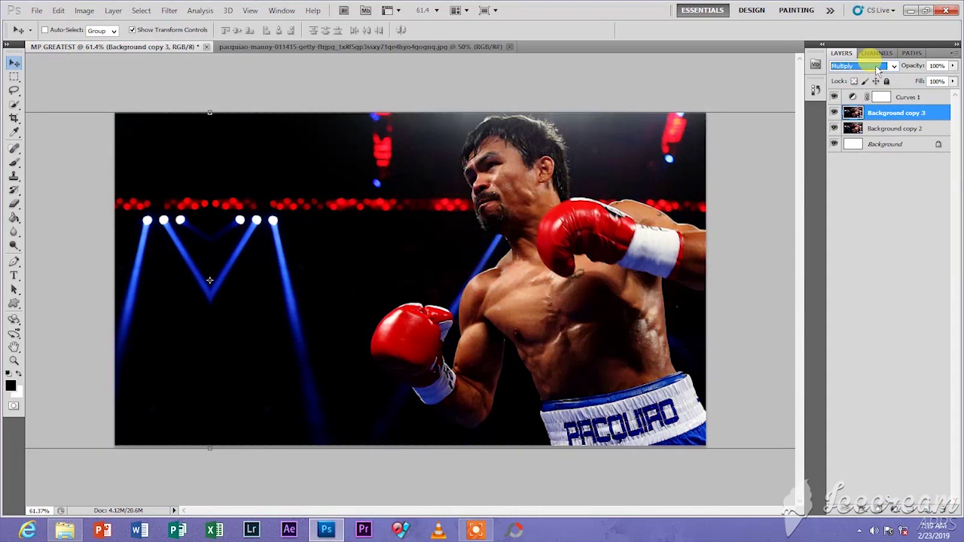
pyautogui.click(834, 113)
pyautogui.click(834, 113)
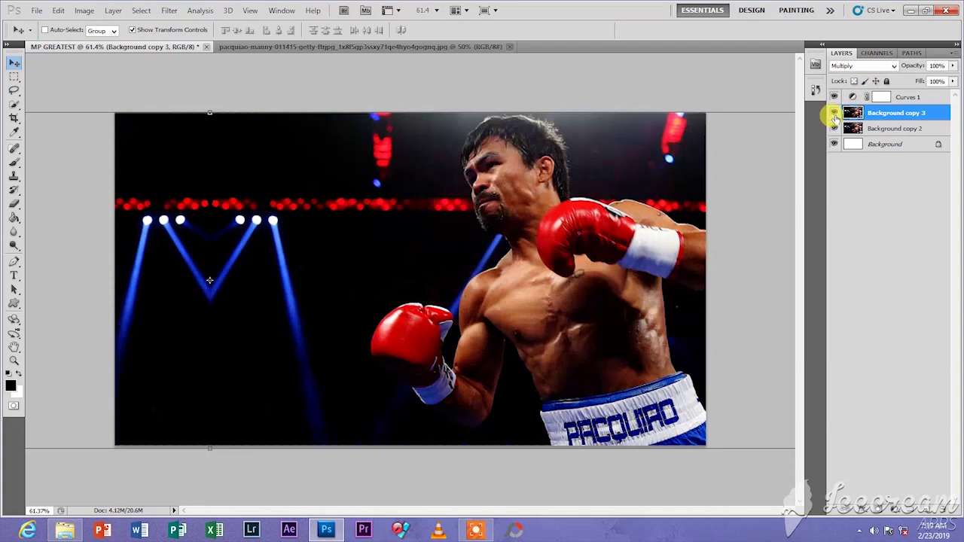
# - Compare further blend modes on Background copy 3, from Color Burn through Screen and Color Dodge to Soft Light, and settle on Overlay
pyautogui.click(862, 67)
pyautogui.click(862, 66)
pyautogui.press('Down')
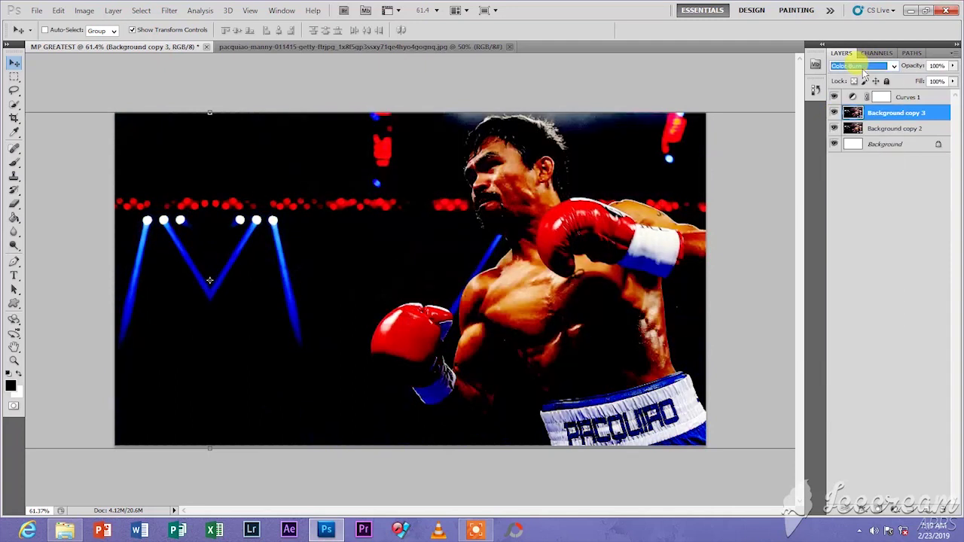
pyautogui.press('Down')
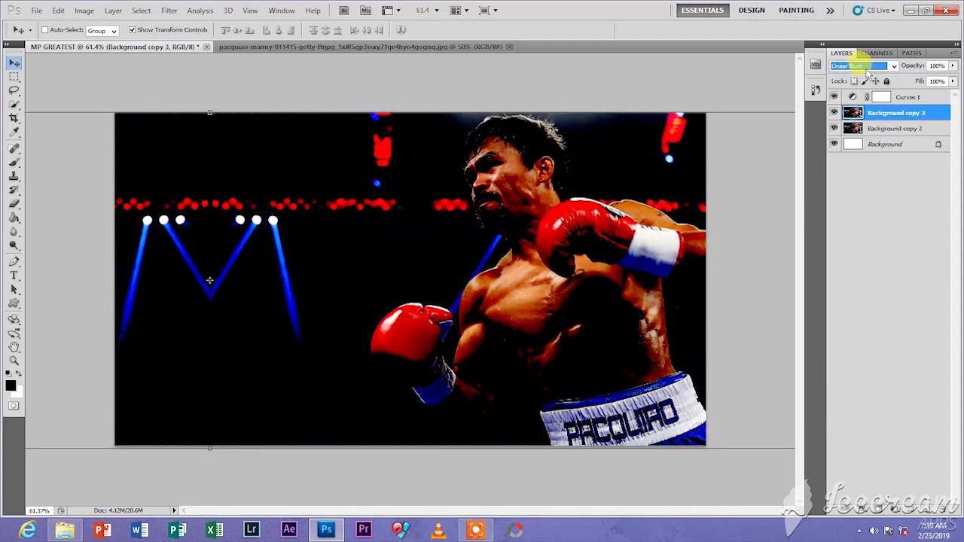
pyautogui.press('Down')
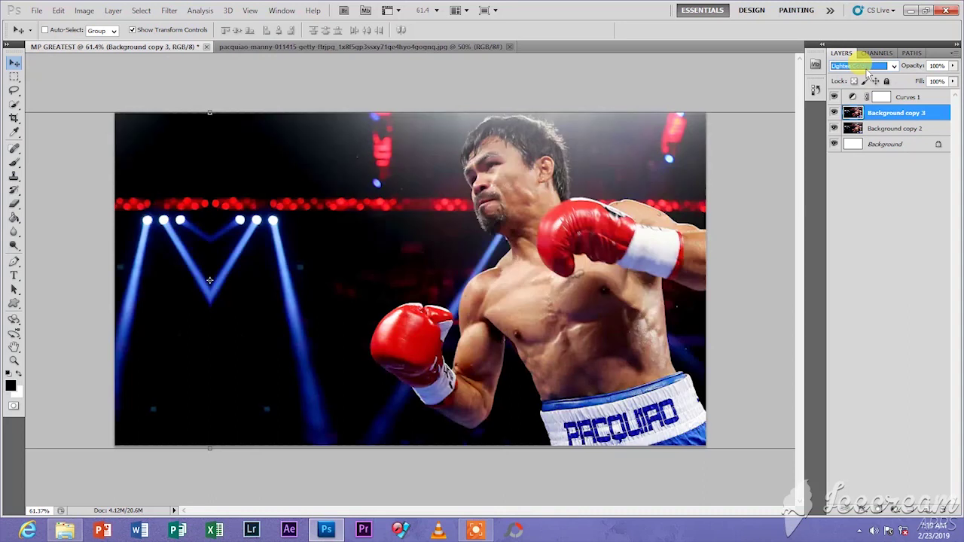
pyautogui.press('Down')
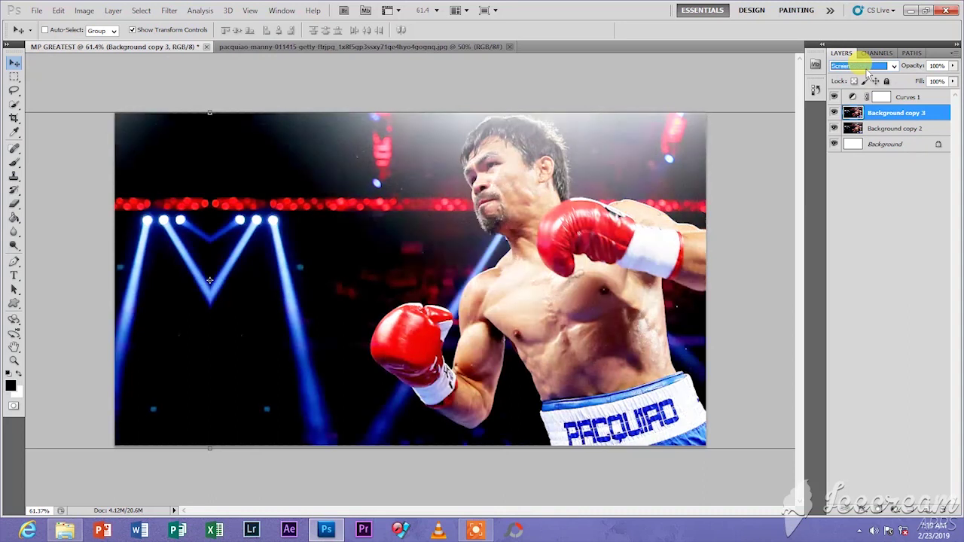
pyautogui.press('Down')
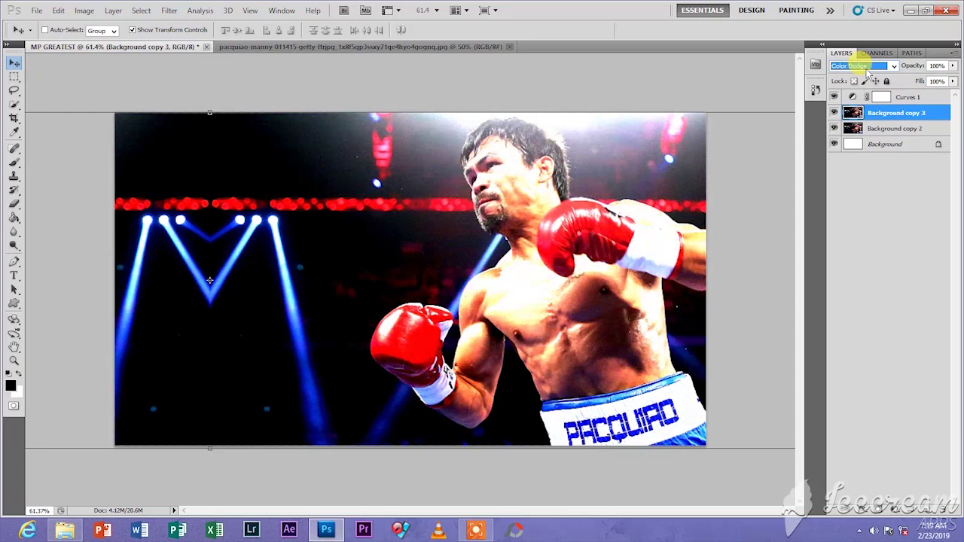
pyautogui.press('Down')
pyautogui.press('Down')
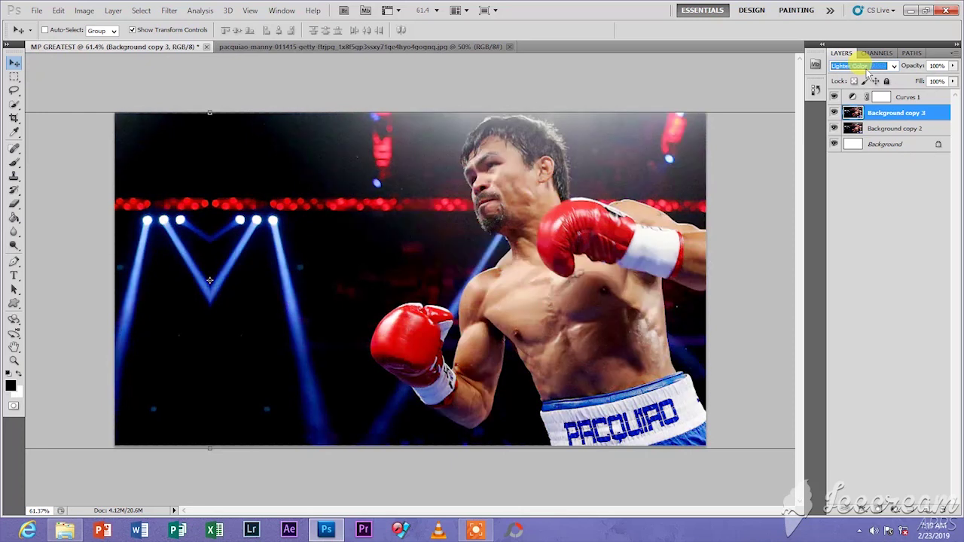
pyautogui.press('Down')
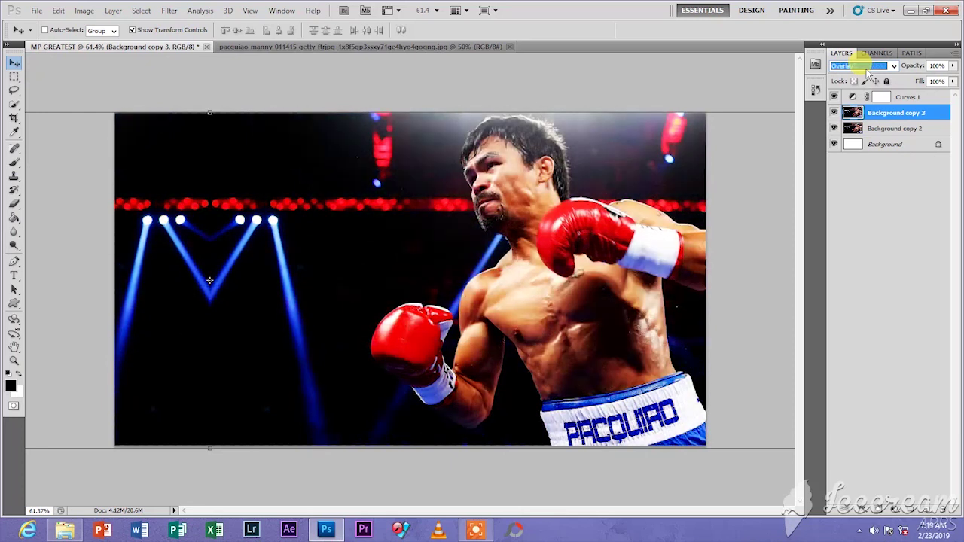
pyautogui.press('Down')
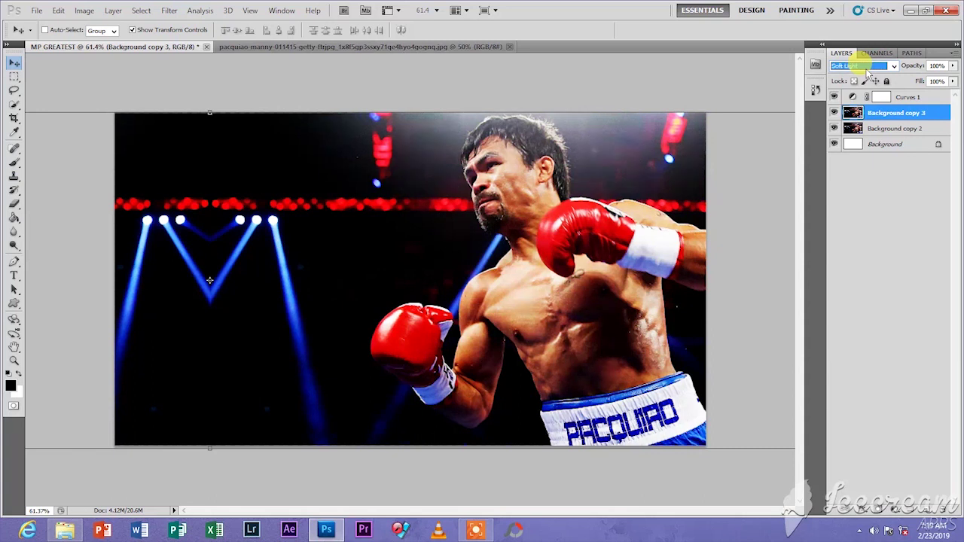
pyautogui.press('Up')
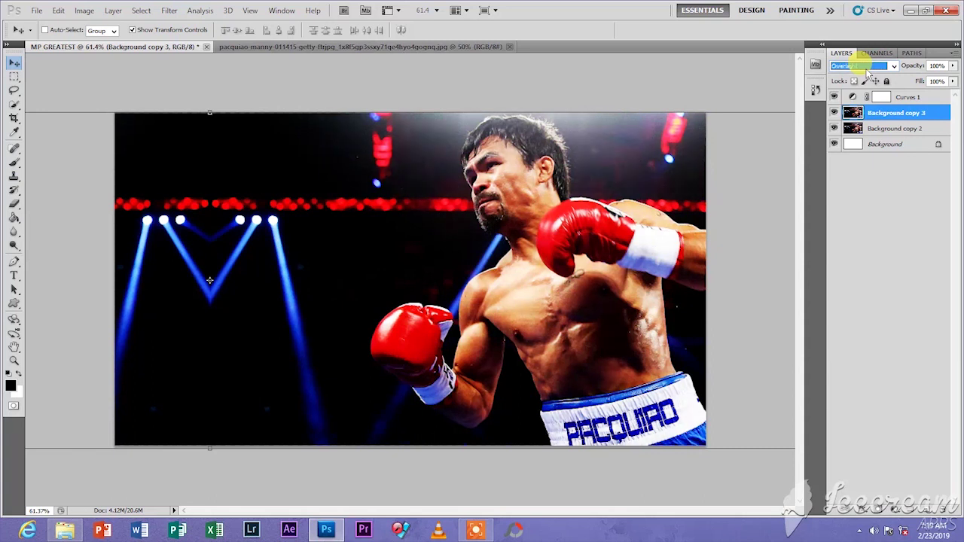
pyautogui.press('Down')
pyautogui.press('Up')
pyautogui.click(909, 282)
# - Reduce the opacity of the Background copy 3 layer to 86%
pyautogui.click(889, 113)
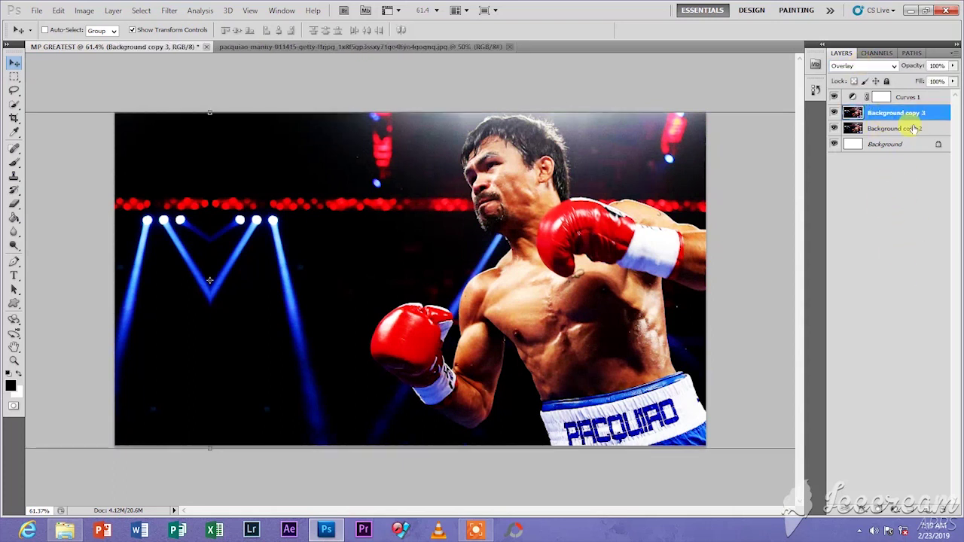
pyautogui.moveTo(922, 65); pyautogui.dragTo(915, 67)
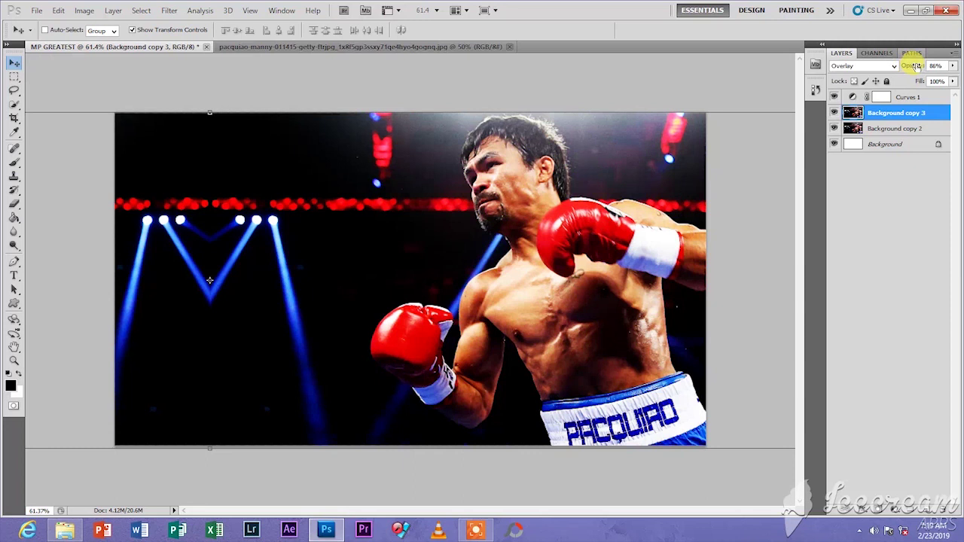
pyautogui.click(937, 231)
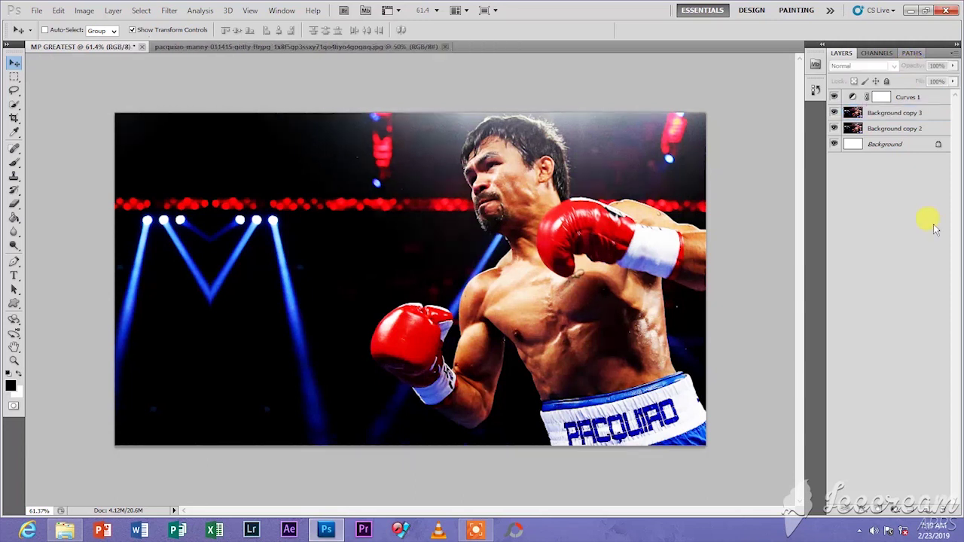
# - Create a new layer group above the Curves 1 adjustment layer
pyautogui.click(916, 99)
pyautogui.moveTo(919, 101); pyautogui.dragTo(904, 514)
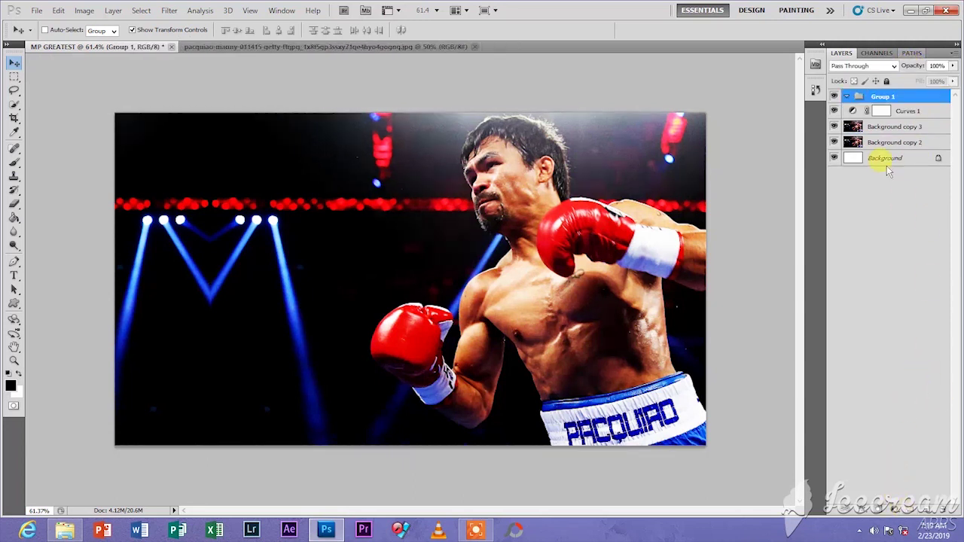
# - Rename the new layer group as ADJUSTMENT
pyautogui.doubleClick(888, 98)
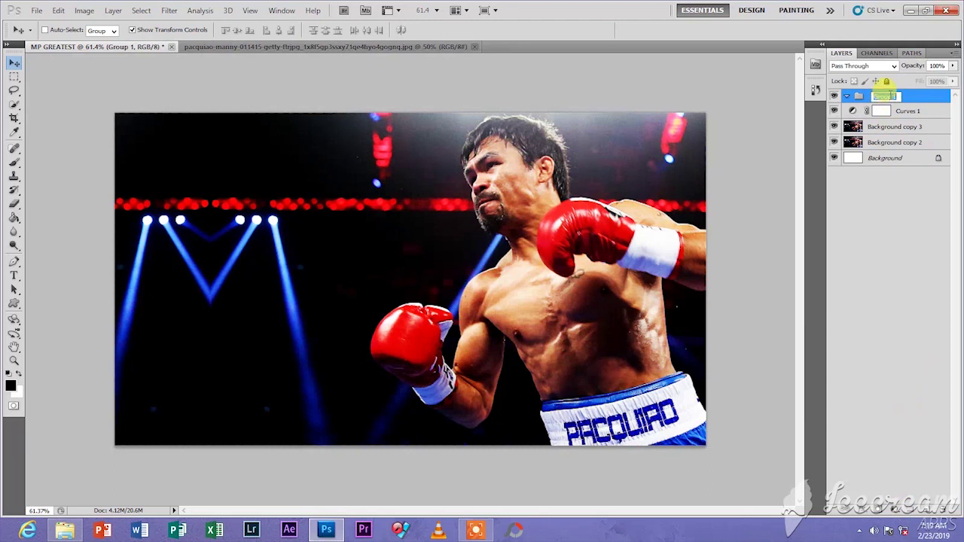
pyautogui.write('ADJUST')
pyautogui.press('Return')
pyautogui.doubleClick(886, 96)
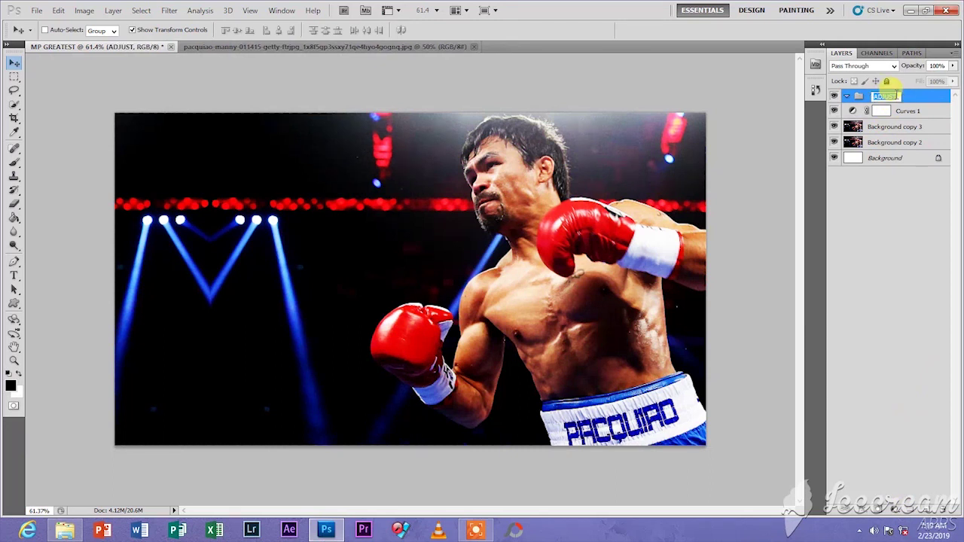
pyautogui.write('MENT')
pyautogui.press('Return')
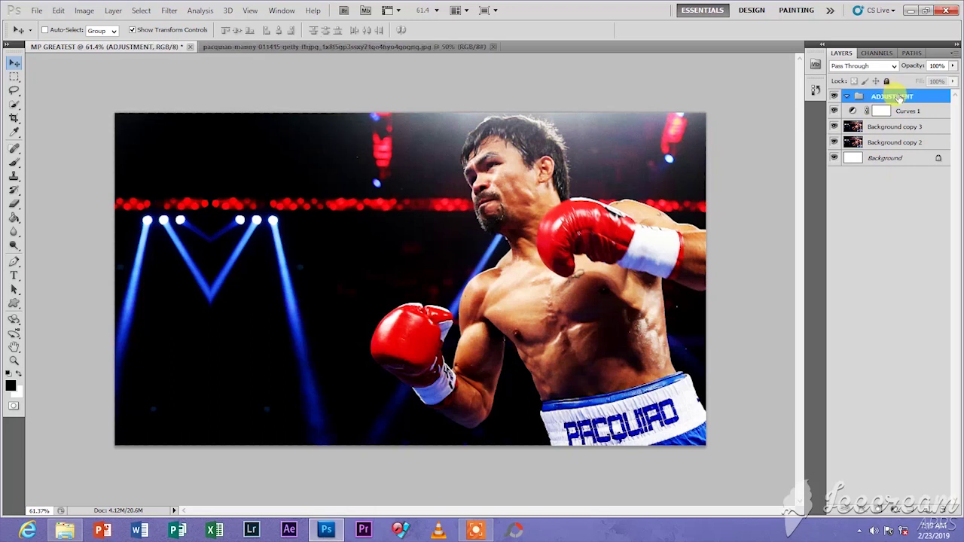
# - Move the Curves 1 and Background copy 3 layers into the ADJUSTMENT group and toggle the collapsed group's visibility to compare
pyautogui.click(908, 111)
pyautogui.keyDown('shift'); pyautogui.click(916, 127); pyautogui.keyUp('shift')
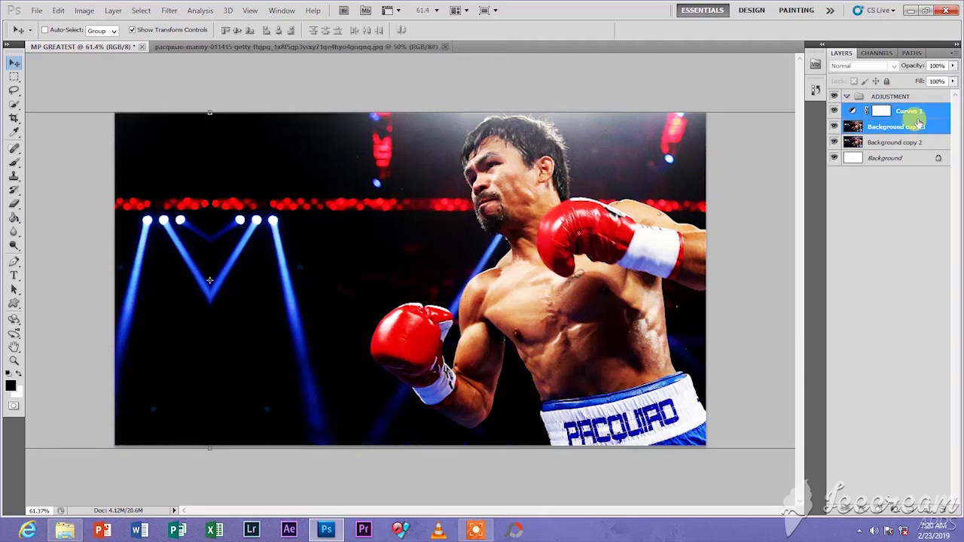
pyautogui.moveTo(918, 123); pyautogui.dragTo(855, 97)
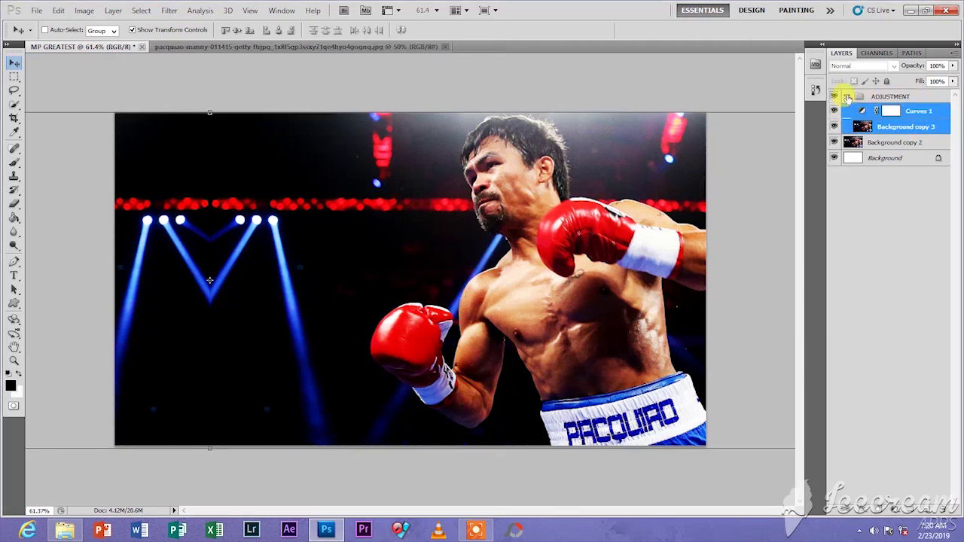
pyautogui.click(848, 98)
pyautogui.click(834, 98)
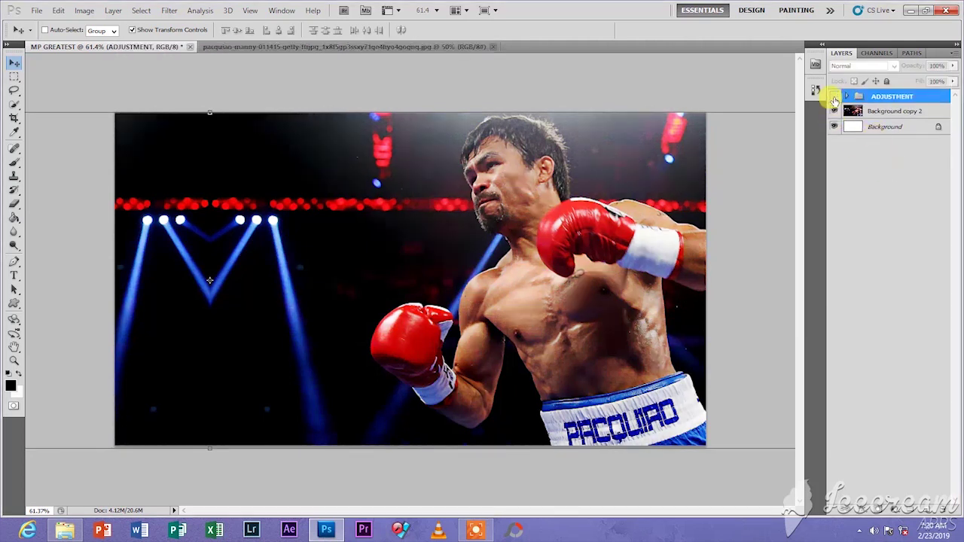
pyautogui.click(834, 98)
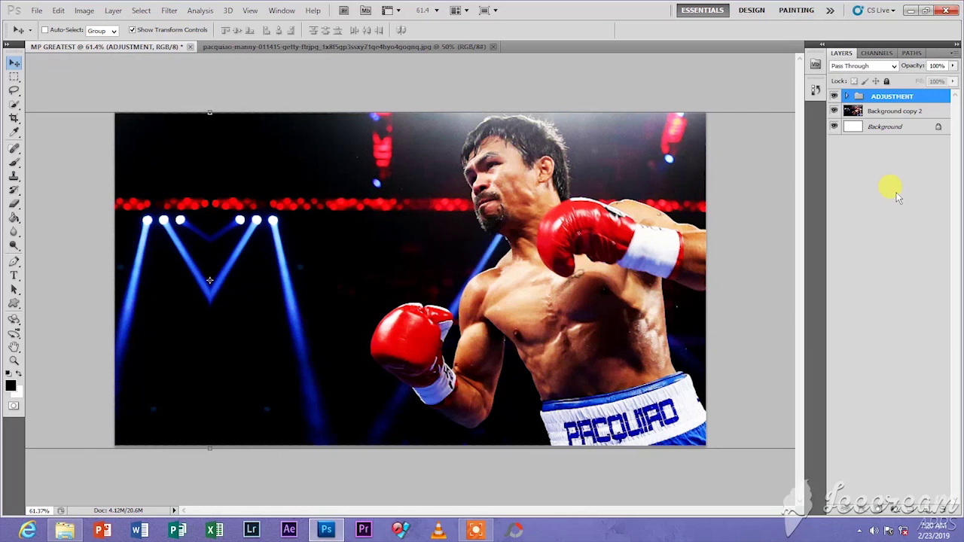
# - Close the original Pacquiao source photo and add a new empty layer above the ADJUSTMENT group
pyautogui.click(315, 46)
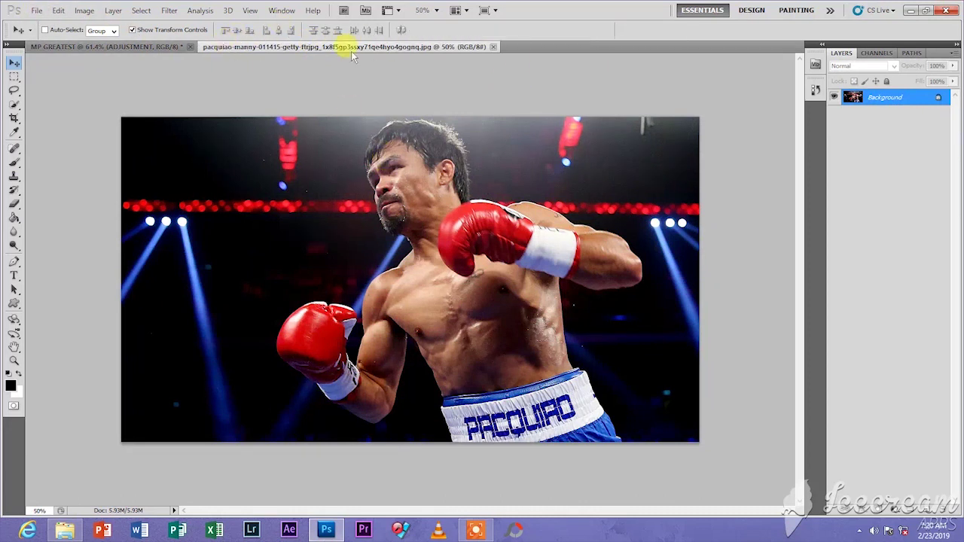
pyautogui.click(493, 47)
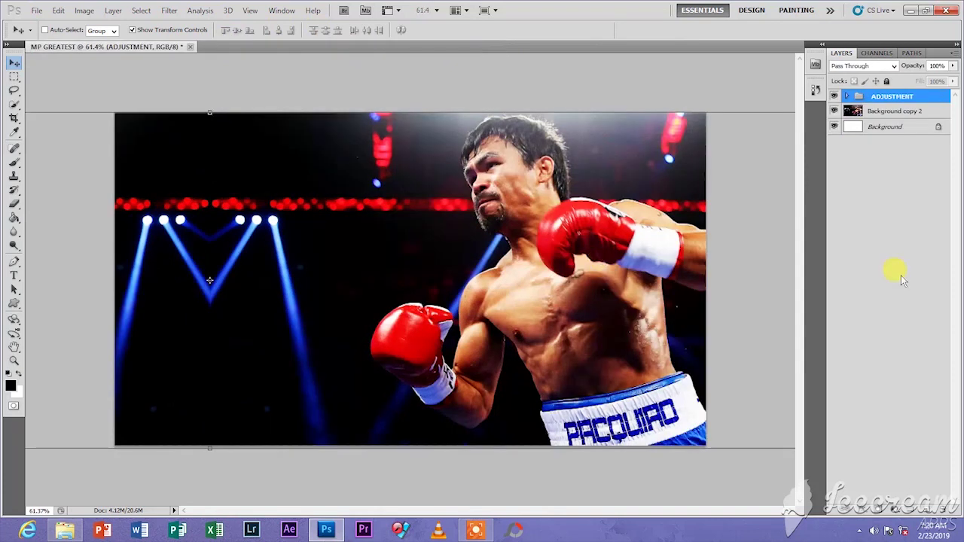
pyautogui.click(895, 98)
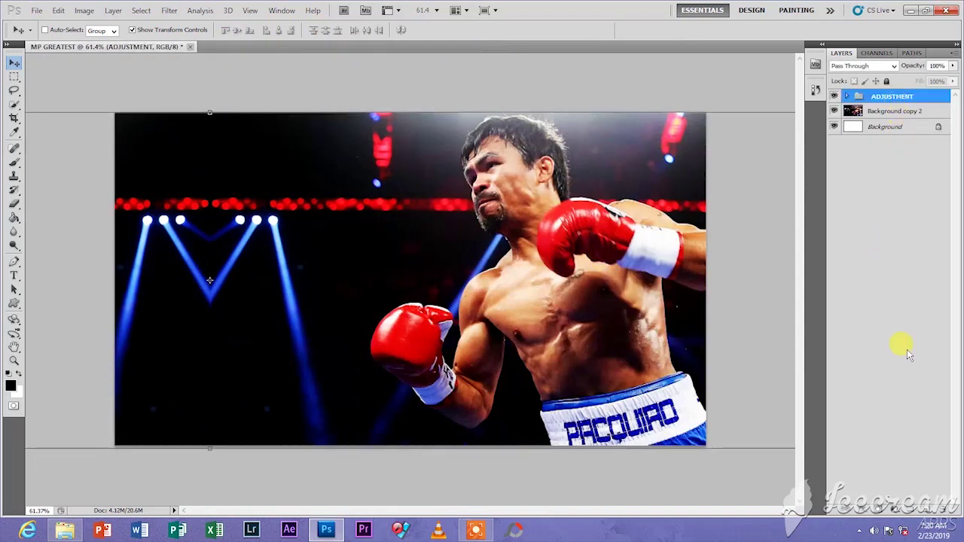
pyautogui.click(926, 513)
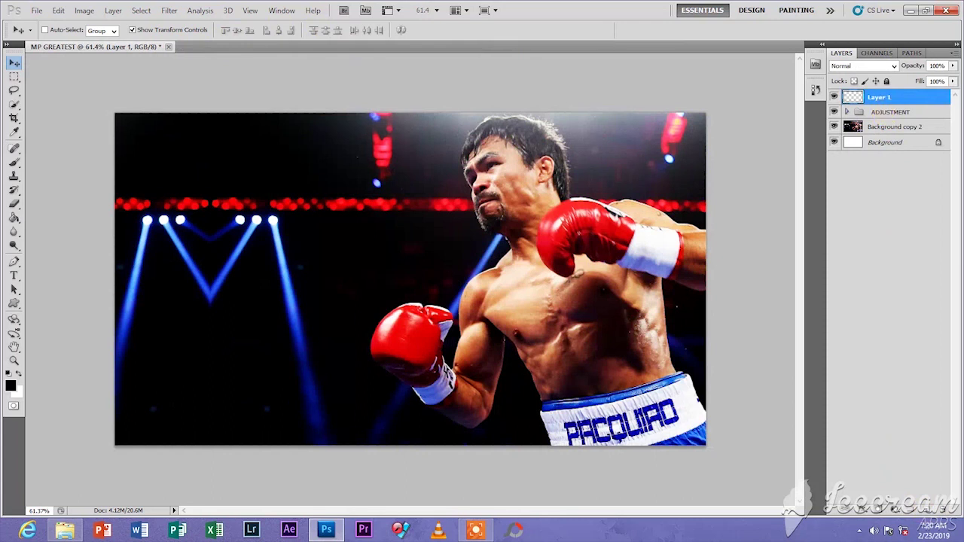
# - Open the image i from the 04 OTEP TUTORIAL folder, the photo of the boxer holding up championship belts
pyautogui.click(37, 11)
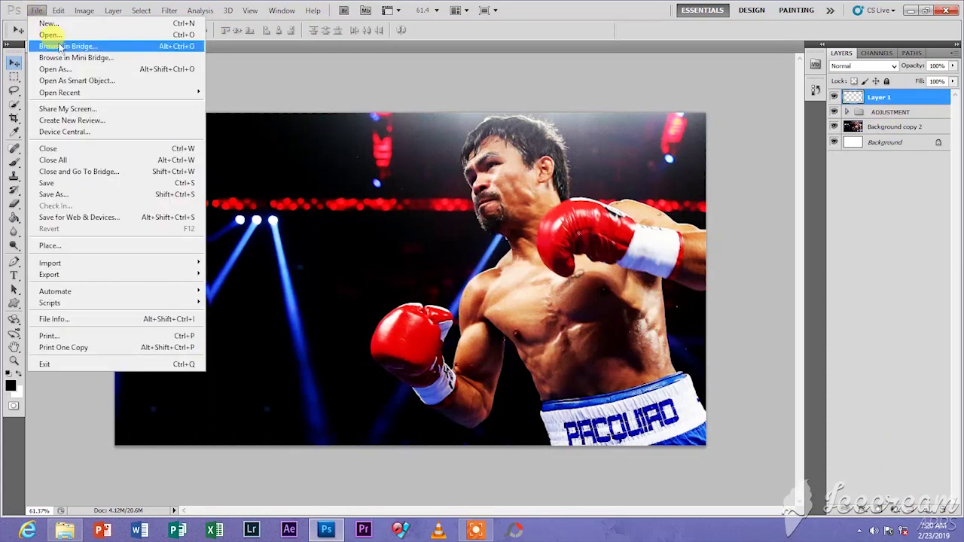
pyautogui.click(53, 35)
pyautogui.click(394, 131)
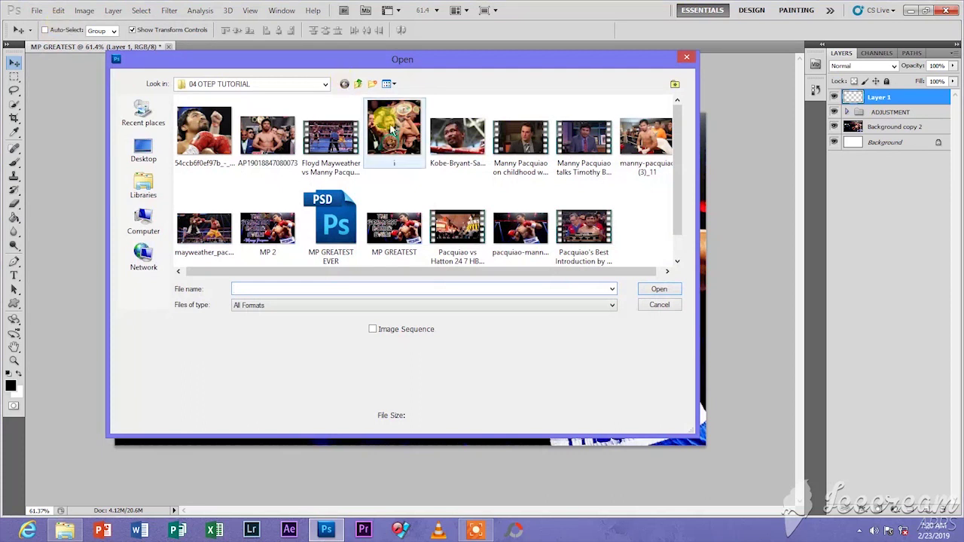
pyautogui.click(644, 290)
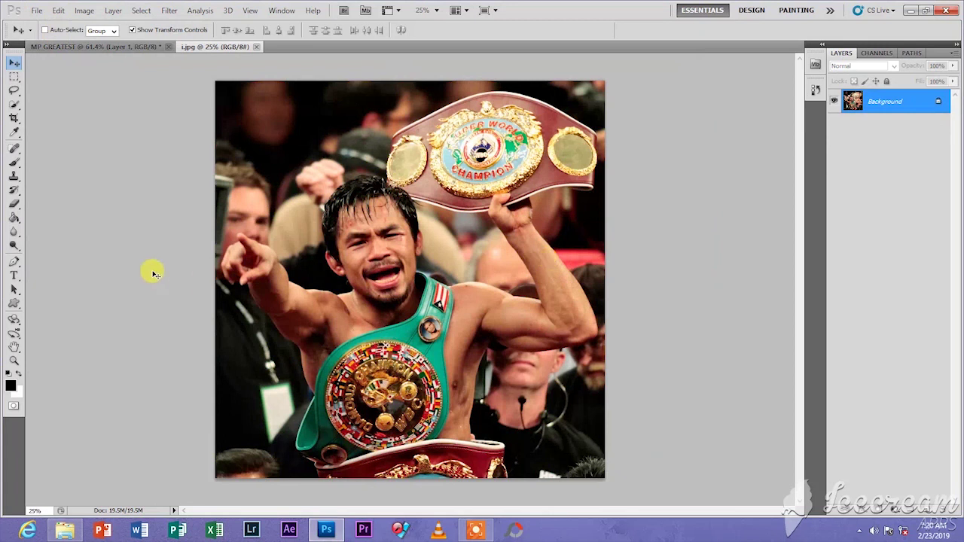
# - Start a Pen path at the photo's bottom edge and trace up the maroon waist belt's outer left edge to its pointed tip
pyautogui.click(14, 262)
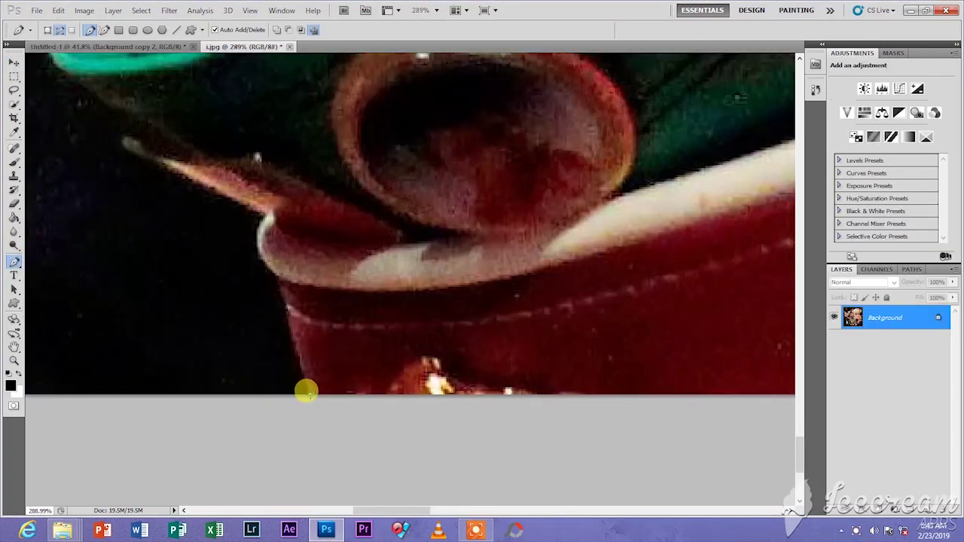
pyautogui.click(308, 393)
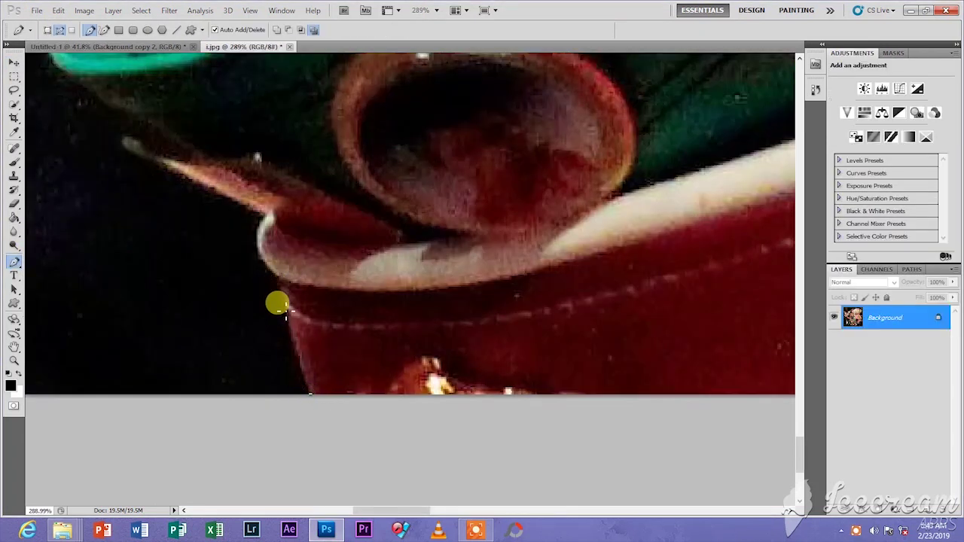
pyautogui.moveTo(287, 312); pyautogui.dragTo(209, 294)
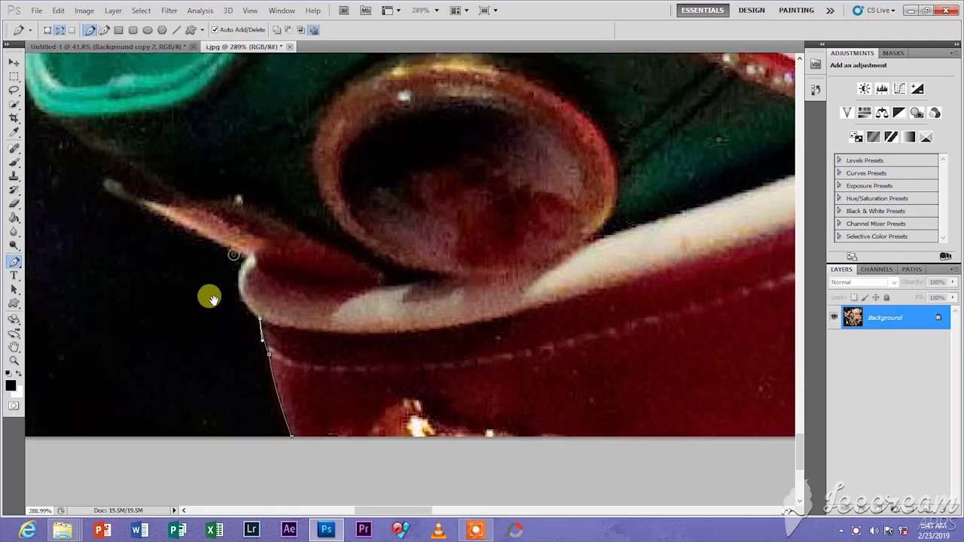
pyautogui.moveTo(243, 256); pyautogui.dragTo(269, 220)
pyautogui.moveTo(107, 234); pyautogui.dragTo(211, 323)
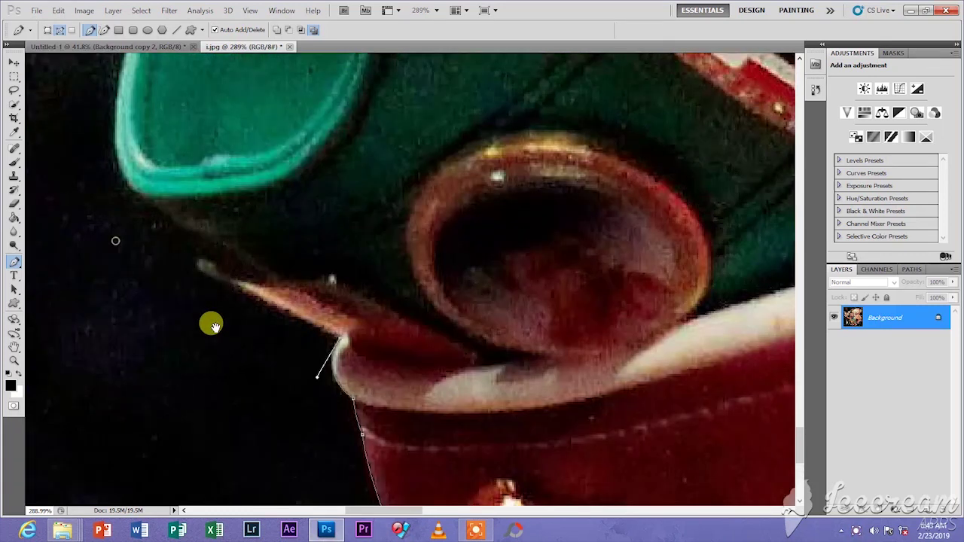
pyautogui.click(214, 280)
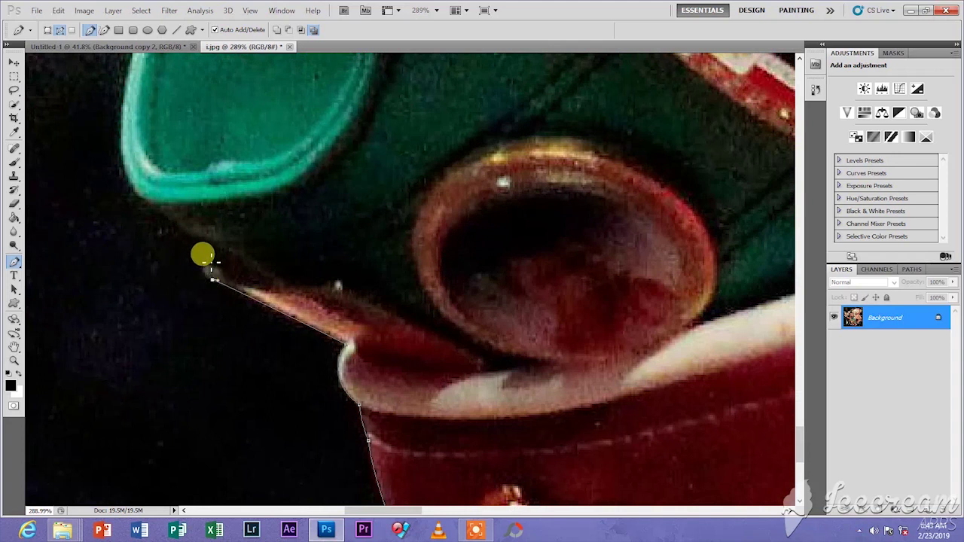
# - Continue the path around the maroon belt's pointed tip and straight up to the lower corner of the green belt
pyautogui.moveTo(211, 256); pyautogui.dragTo(226, 236)
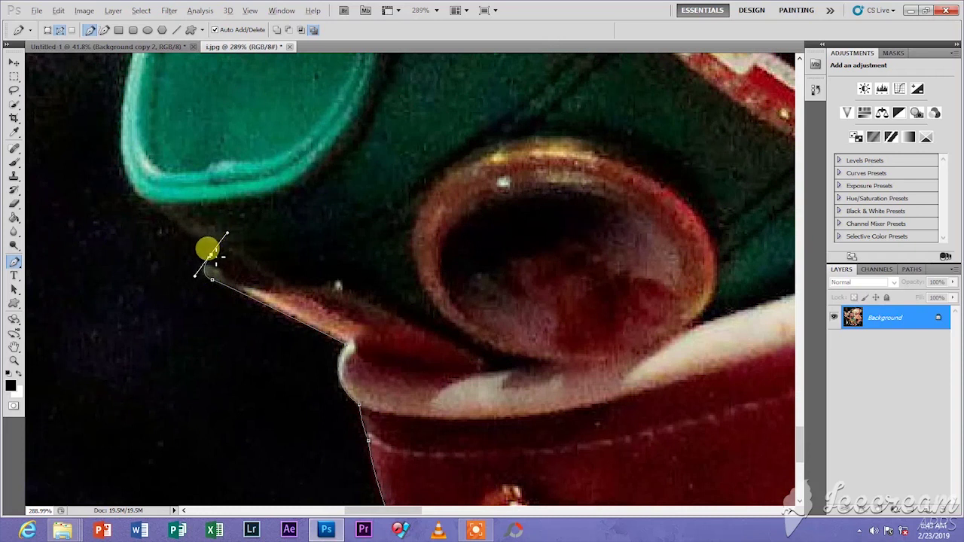
pyautogui.keyDown('alt'); pyautogui.click(211, 257); pyautogui.keyUp('alt')
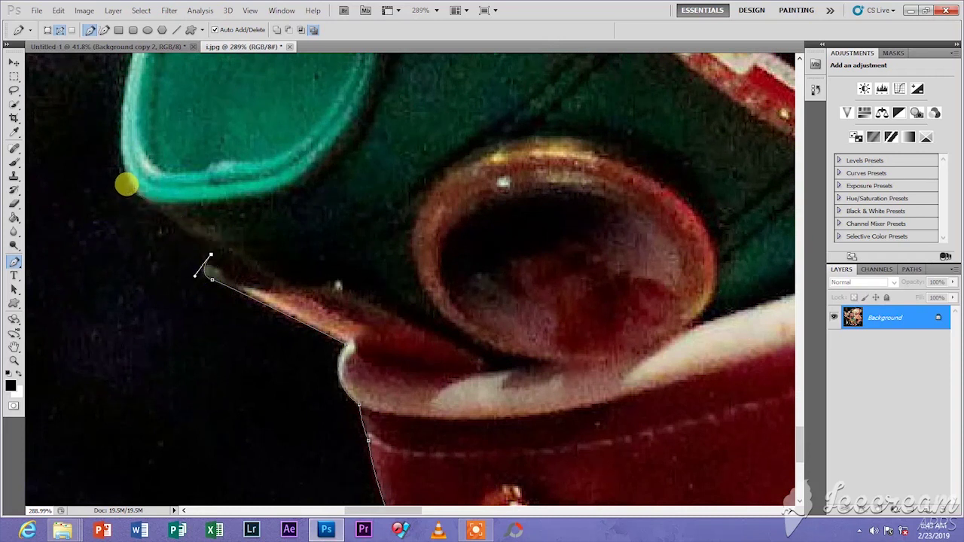
pyautogui.click(127, 186)
pyautogui.hotkey('ctrl', 'z')
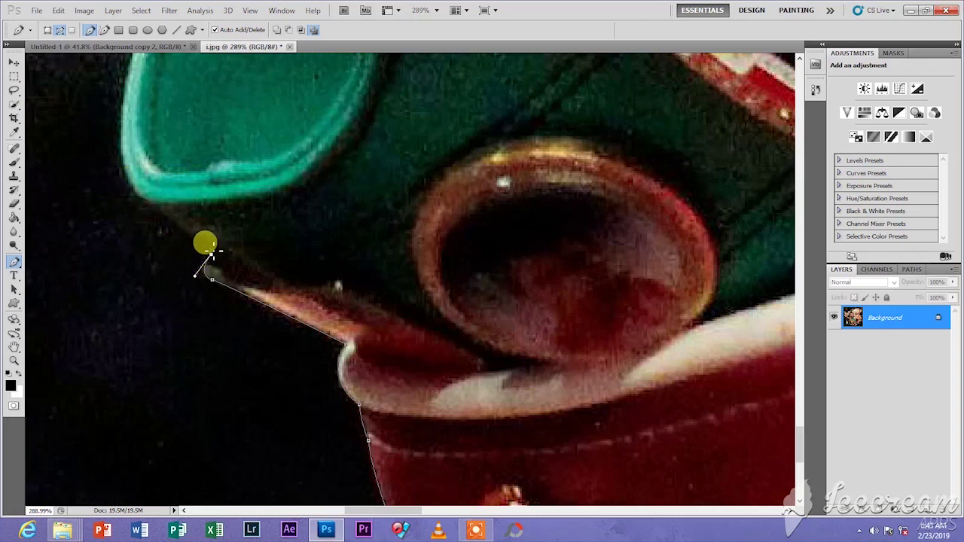
pyautogui.click(133, 192)
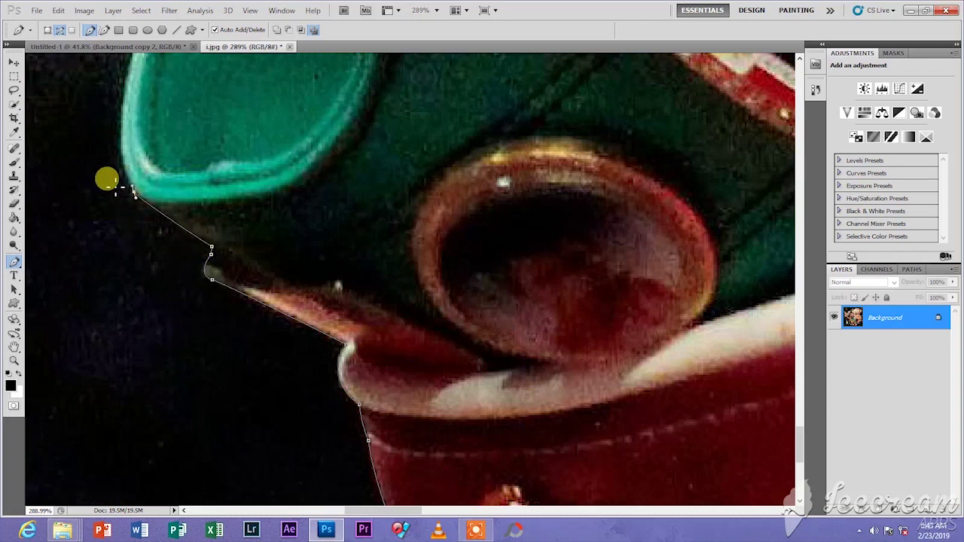
pyautogui.click(138, 197)
# - Trace the path around the rounded lower end of the green belt's flap and up its outer left edge
pyautogui.scroll(4, 86, 241)
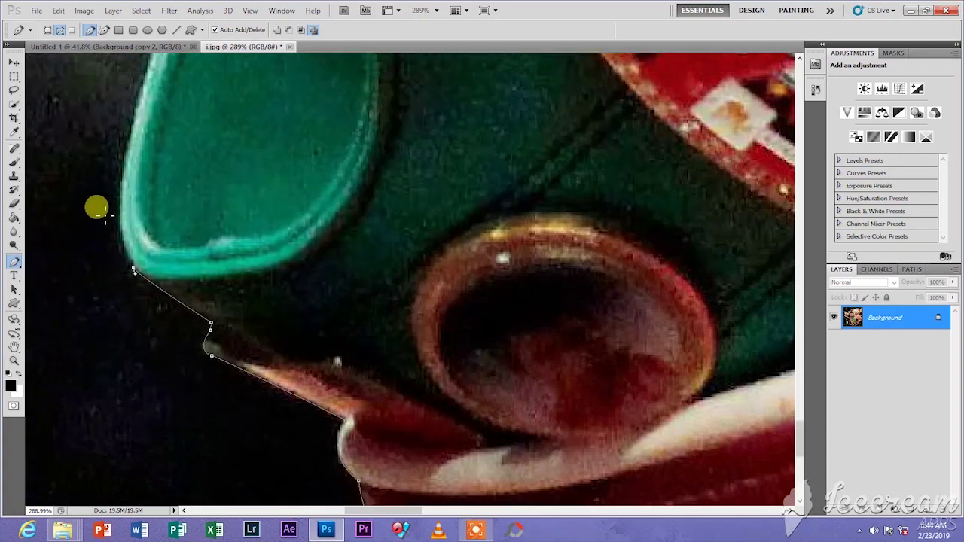
pyautogui.moveTo(118, 188); pyautogui.dragTo(130, 148)
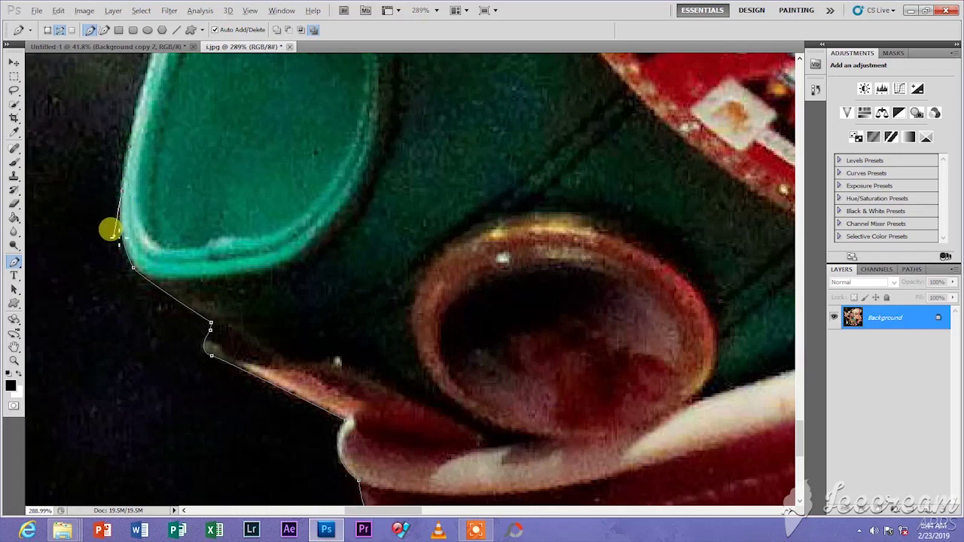
pyautogui.scroll(2, 109, 229)
pyautogui.scroll(-3, 109, 229)
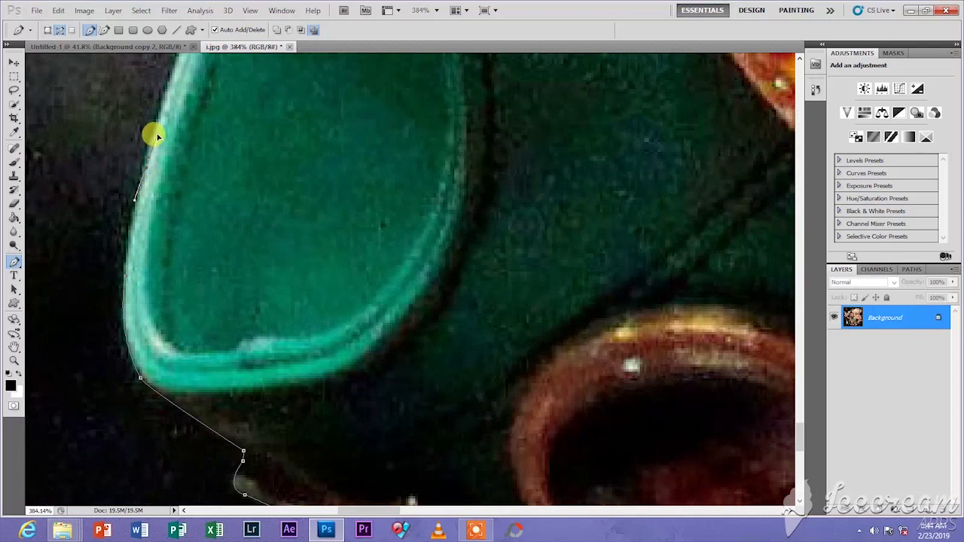
pyautogui.moveTo(139, 186); pyautogui.dragTo(142, 168)
pyautogui.scroll(5, 143, 166)
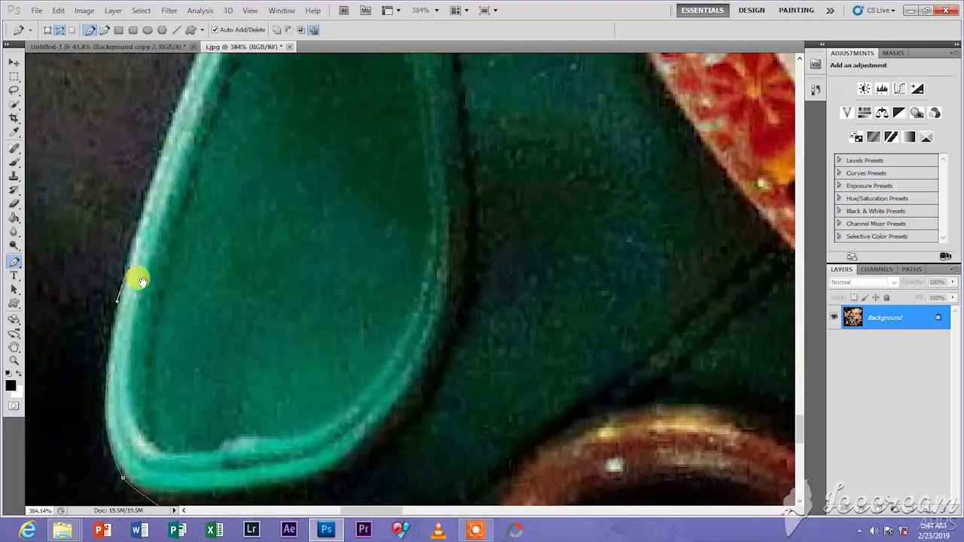
pyautogui.moveTo(162, 164); pyautogui.dragTo(184, 115)
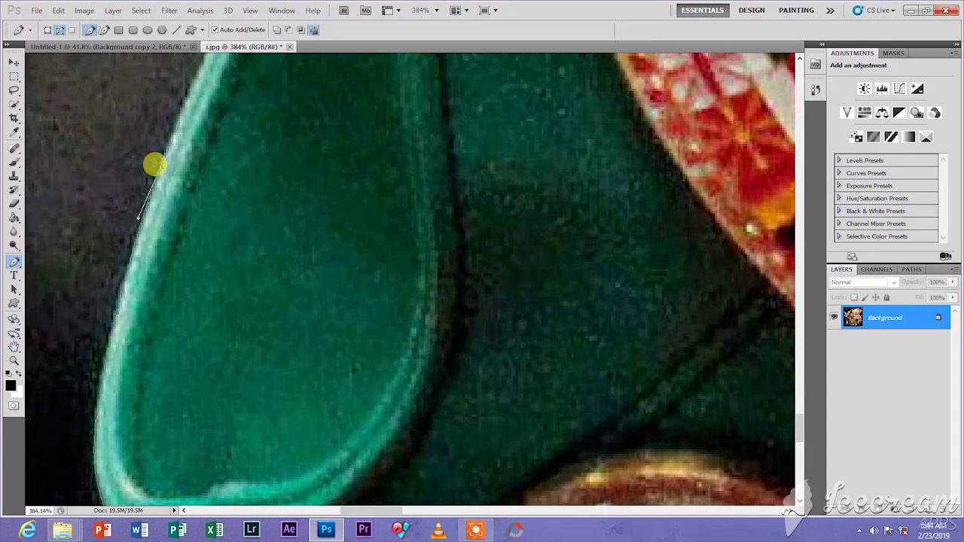
# - Extend the path along the upper outer edge of the green flap to where it meets the boxer's torso
pyautogui.scroll(-4, 173, 226)
pyautogui.scroll(-2, 173, 226)
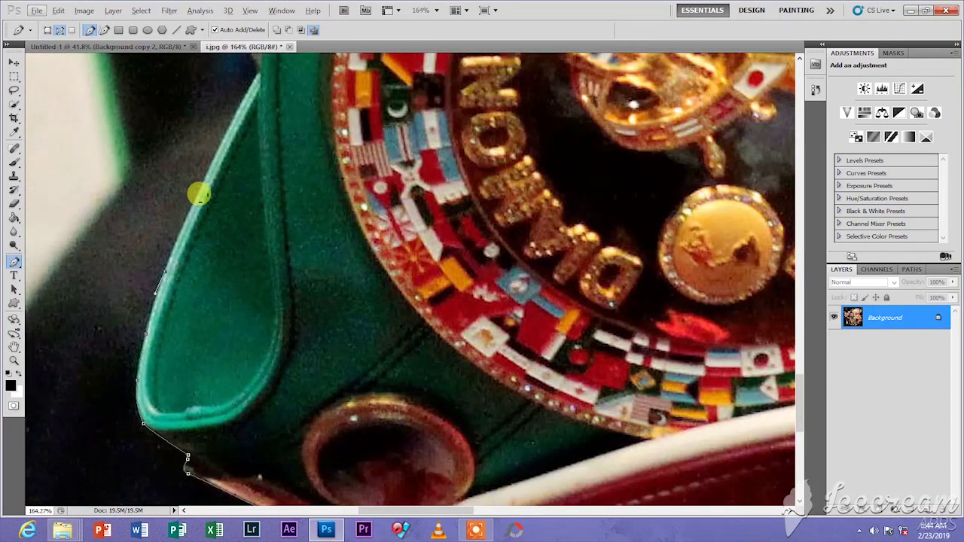
pyautogui.scroll(3, 199, 199)
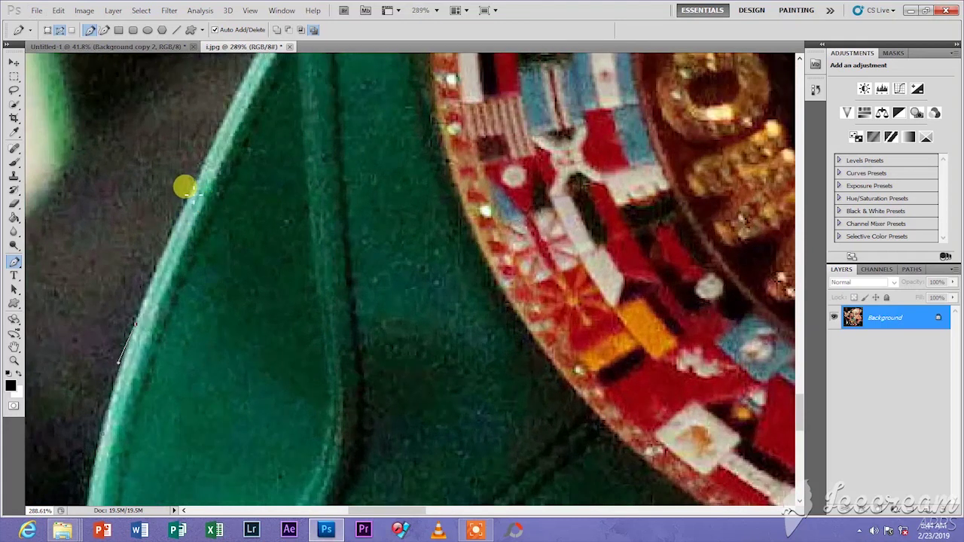
pyautogui.moveTo(186, 187); pyautogui.dragTo(197, 178)
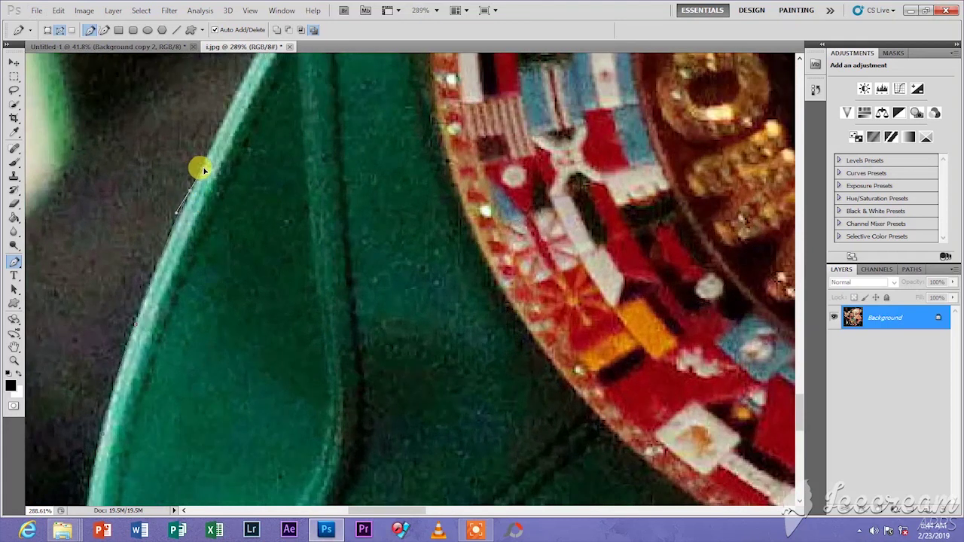
pyautogui.moveTo(200, 172); pyautogui.dragTo(203, 167)
pyautogui.scroll(-4, 186, 188)
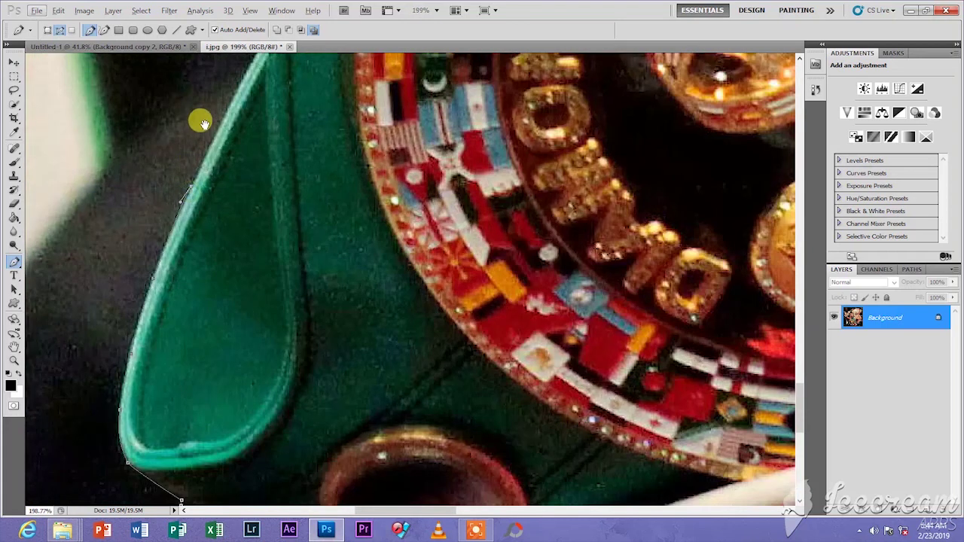
pyautogui.scroll(3, 199, 121)
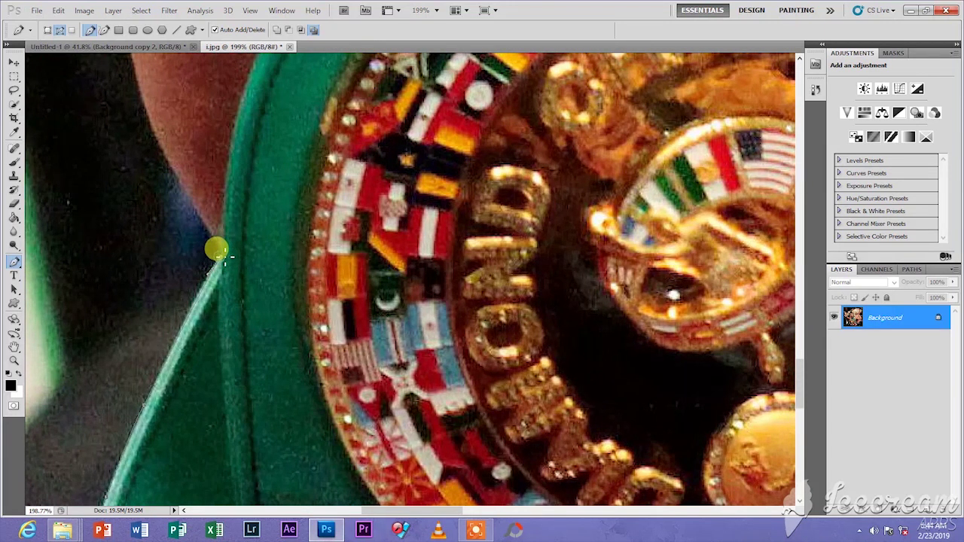
pyautogui.scroll(-5, 233, 215)
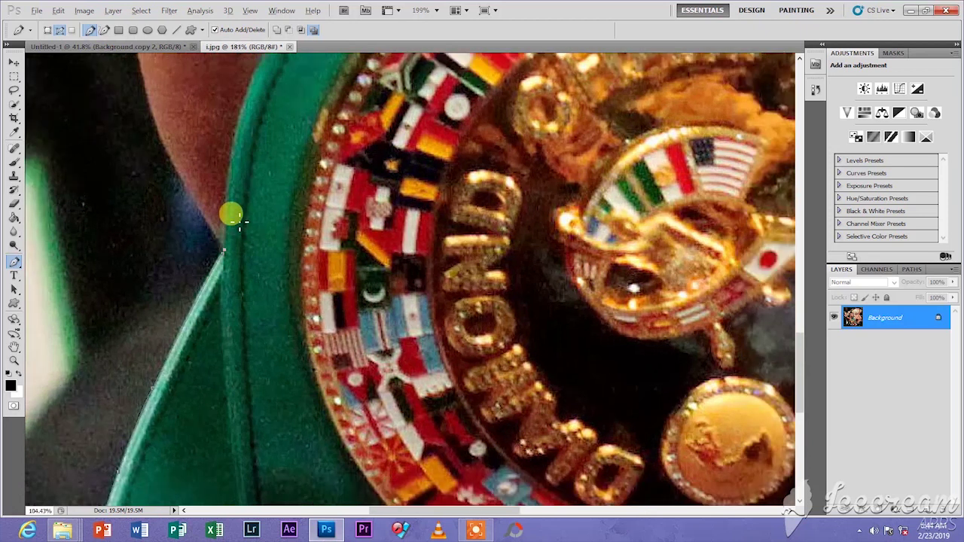
pyautogui.scroll(-2, 245, 230)
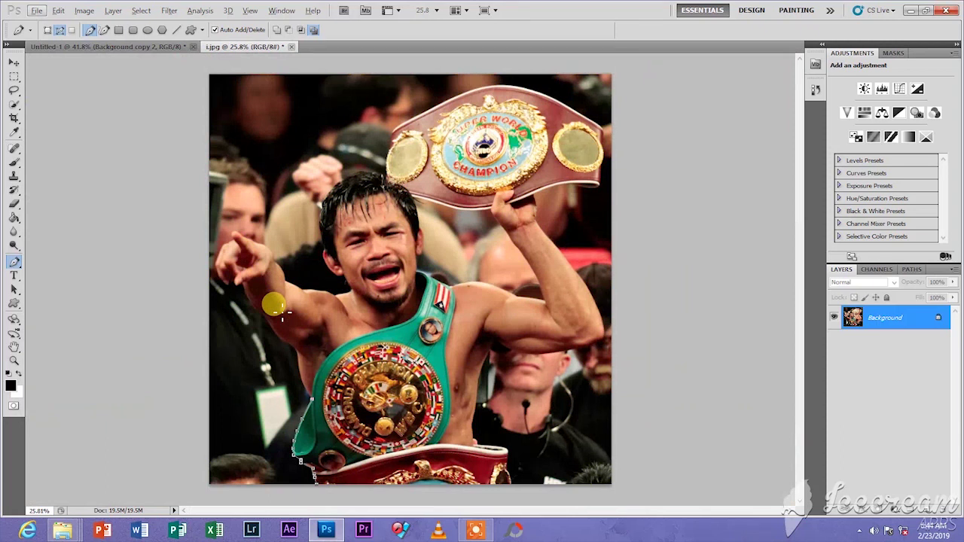
# - Continue the path from the green belt's upper edge up the boxer's bare side to the armpit
pyautogui.scroll(3, 219, 351)
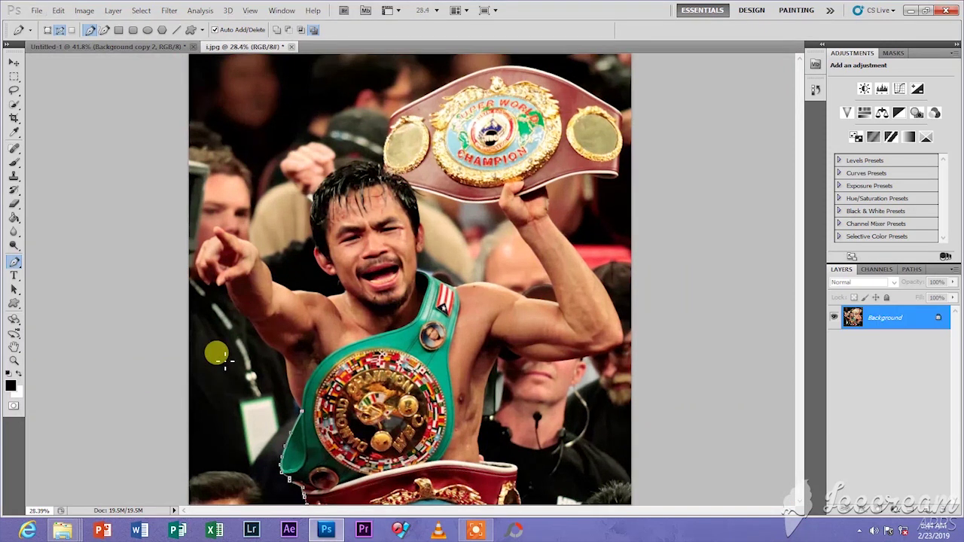
pyautogui.scroll(3, 218, 354)
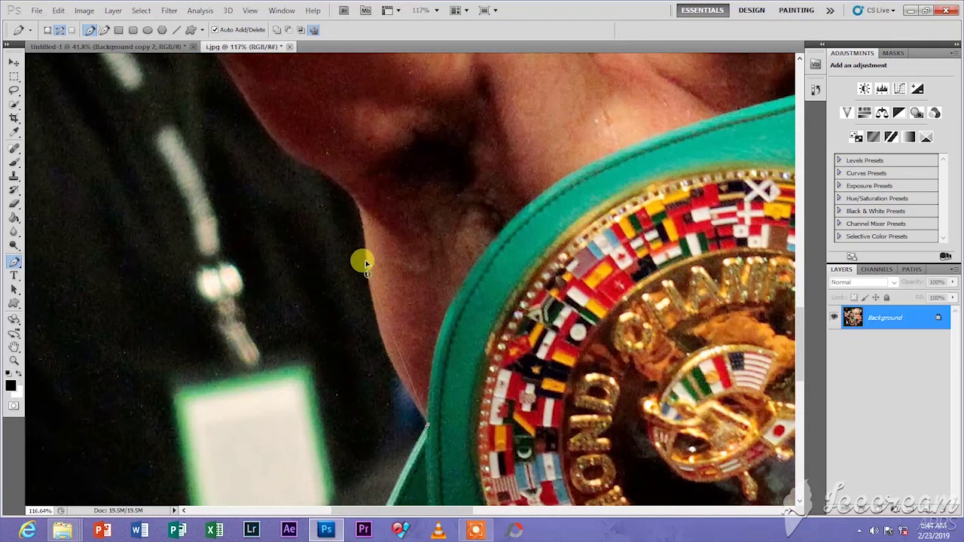
pyautogui.moveTo(367, 272)
pyautogui.mouseDown()
pyautogui.moveTo(366, 209)
pyautogui.moveTo(364, 273)
pyautogui.mouseUp()
pyautogui.scroll(2, 364, 249)
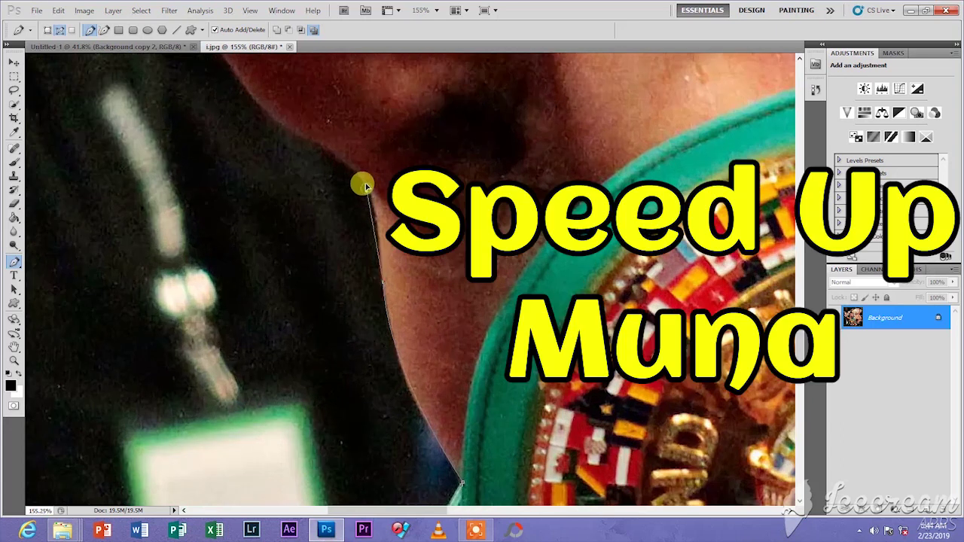
pyautogui.scroll(2, 346, 219)
pyautogui.scroll(3, 286, 263)
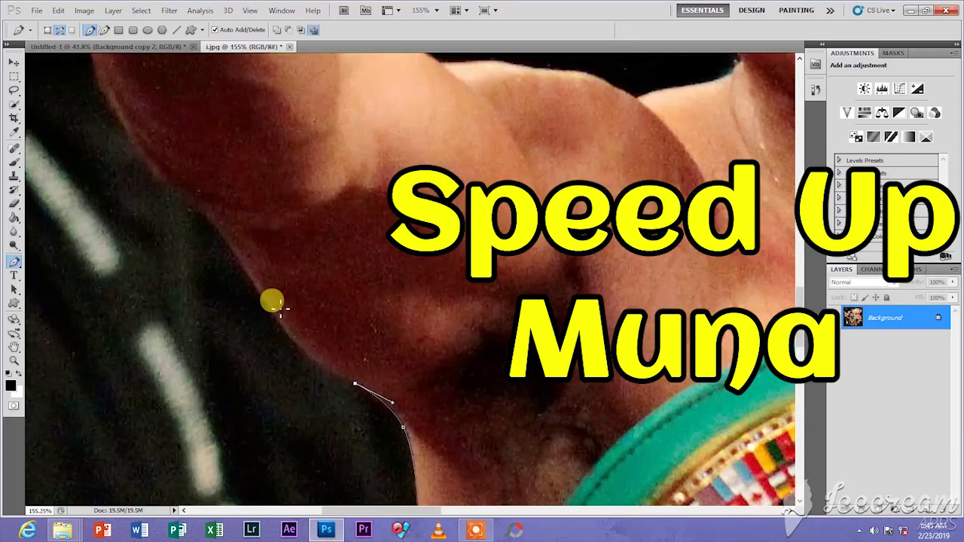
# - Trace the path along the underside of the pointing arm, from the armpit to just below the thumb
pyautogui.moveTo(265, 301); pyautogui.dragTo(275, 284)
pyautogui.scroll(3, 216, 267)
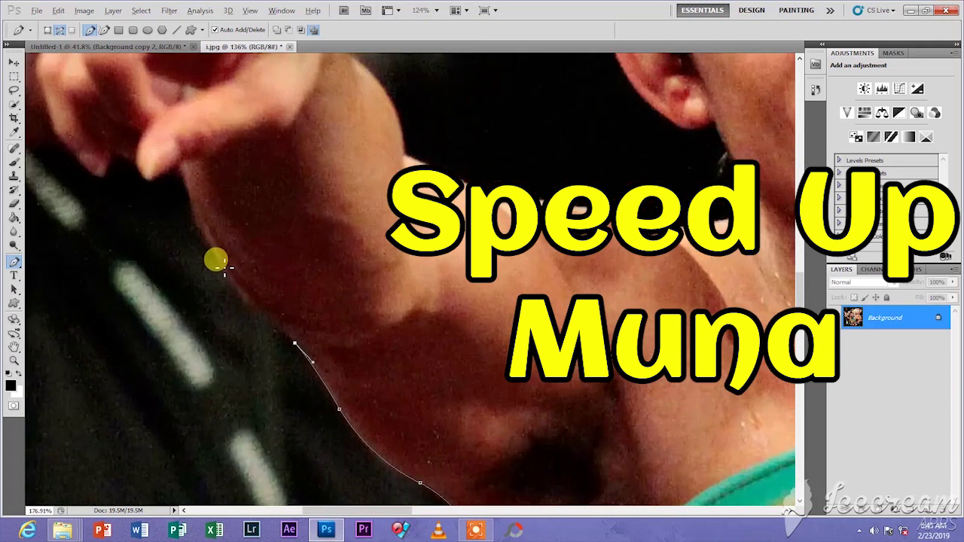
pyautogui.scroll(-1, 236, 293)
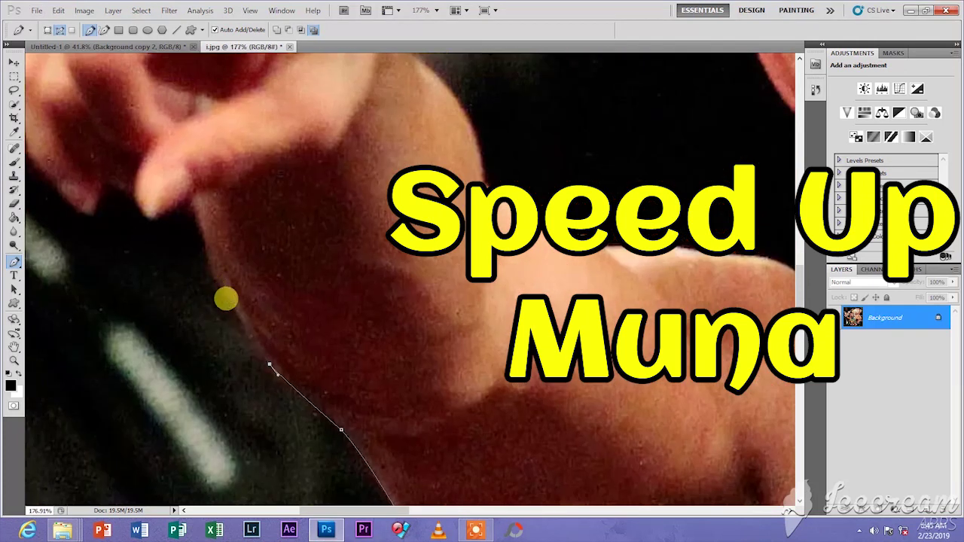
pyautogui.click(229, 301)
pyautogui.click(210, 259)
pyautogui.click(201, 226)
pyautogui.scroll(-3, 153, 306)
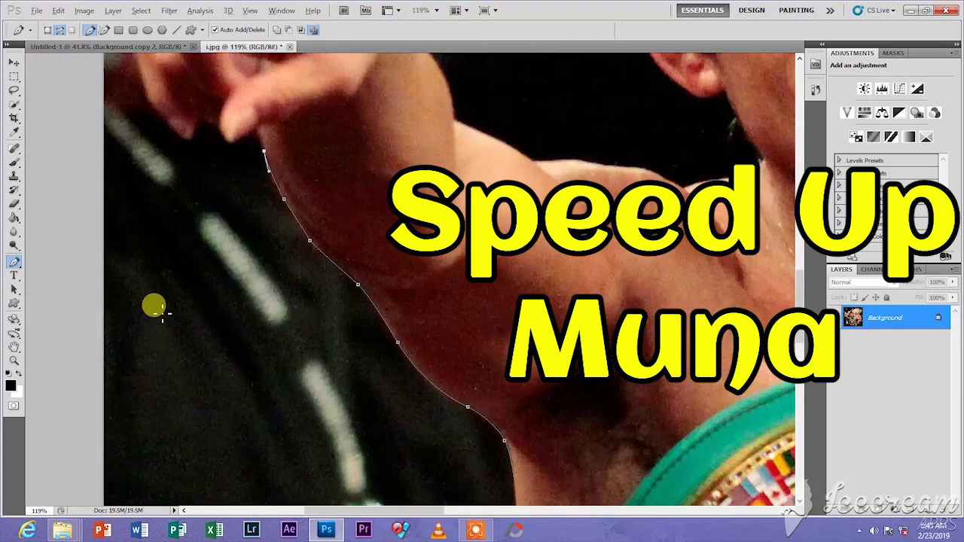
# - Trace the path around the thumb tip and across the dark gap to the neighbouring curled fingertip
pyautogui.scroll(2, 154, 305)
pyautogui.click(287, 242)
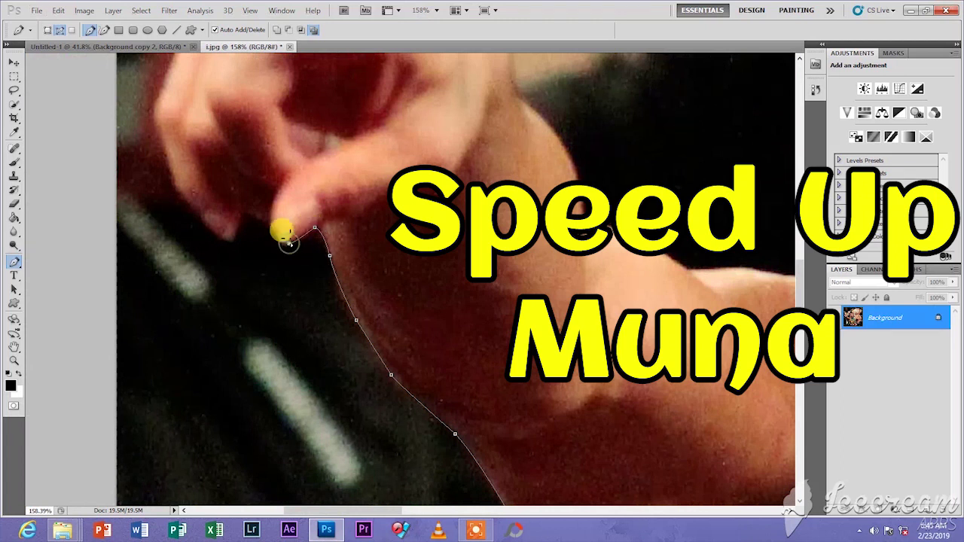
pyautogui.click(268, 223)
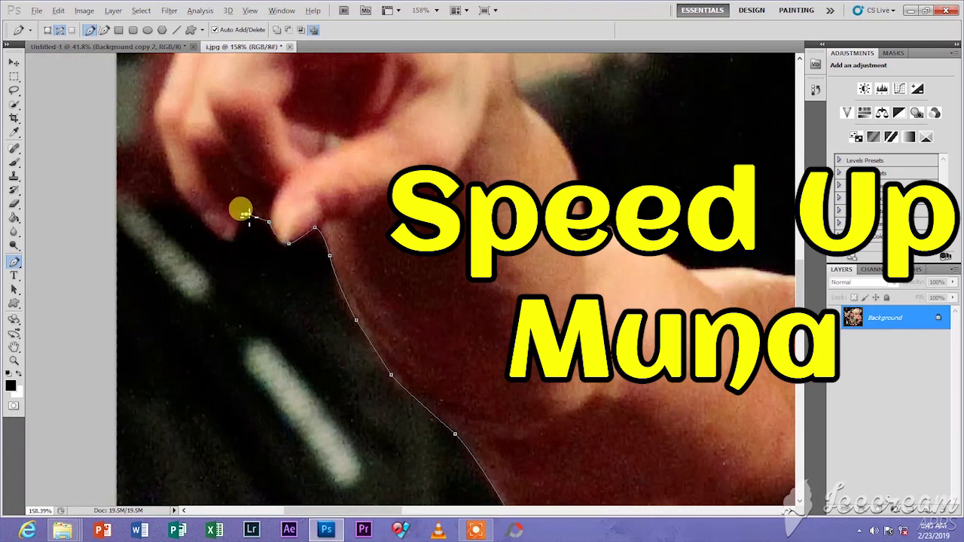
pyautogui.scroll(3, 237, 241)
pyautogui.click(220, 241)
pyautogui.click(140, 186)
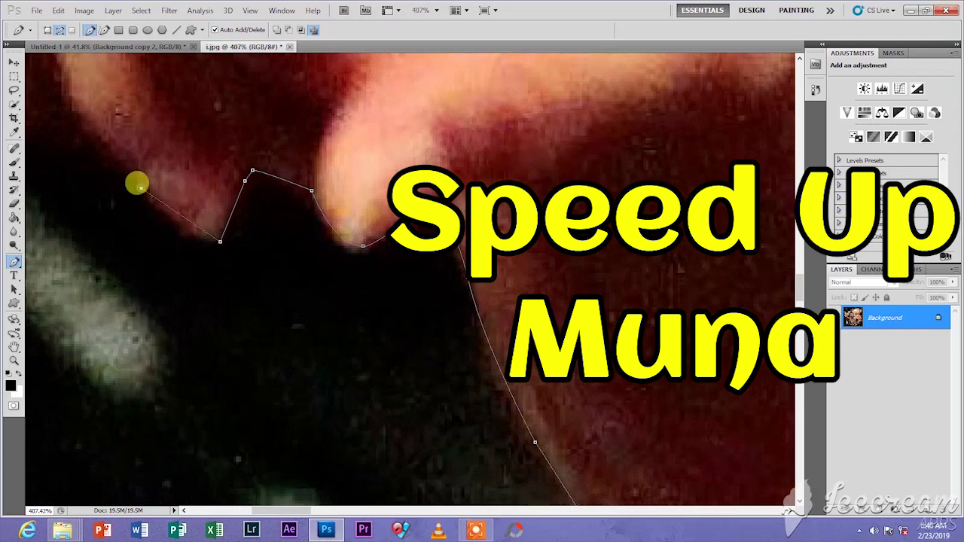
# - Extend the path up the outer edge of the curled fingers on the pointing hand
pyautogui.scroll(-2, 137, 187)
pyautogui.click(167, 297)
pyautogui.click(140, 202)
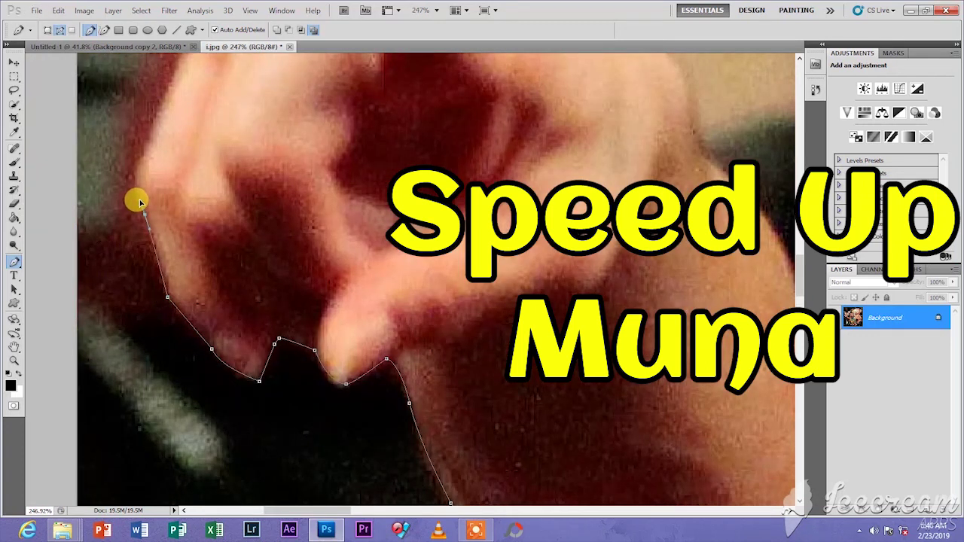
pyautogui.scroll(3, 185, 286)
pyautogui.click(152, 308)
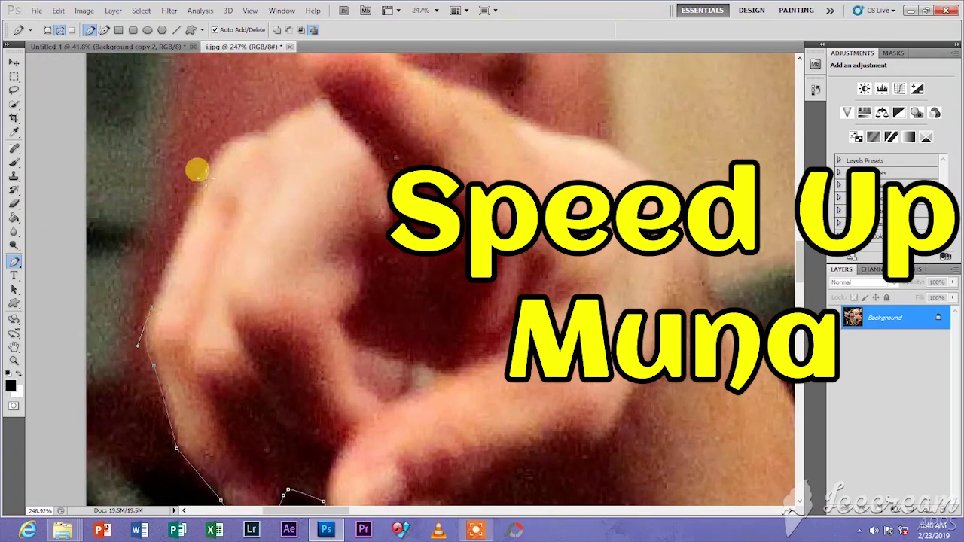
# - Continue the path over the curled fingers' knuckles and around the tip of the pointing index finger
pyautogui.moveTo(311, 133); pyautogui.dragTo(284, 254)
pyautogui.click(294, 198)
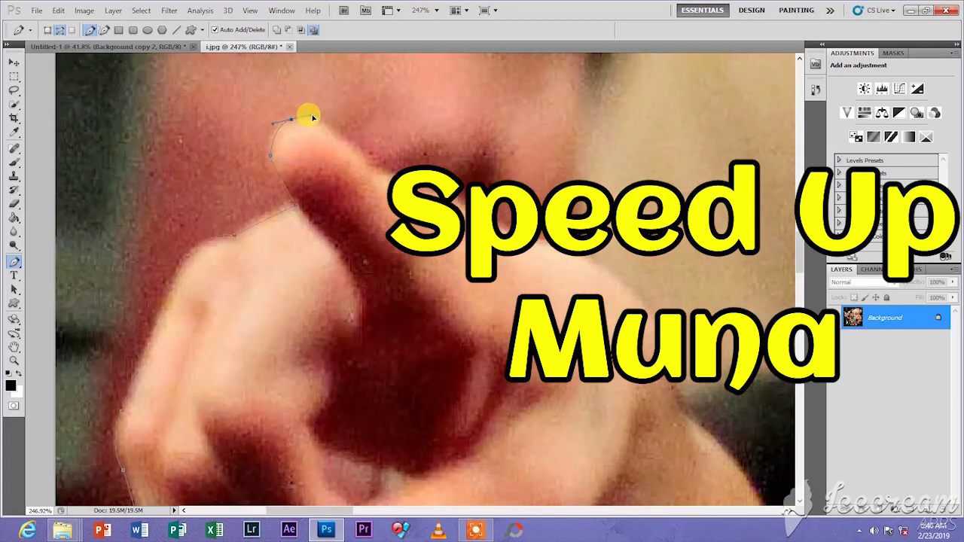
pyautogui.moveTo(344, 138); pyautogui.dragTo(371, 173)
# - Trace the path along the top of the index finger and the back of the hand to the wrist
pyautogui.scroll(-5, 374, 172)
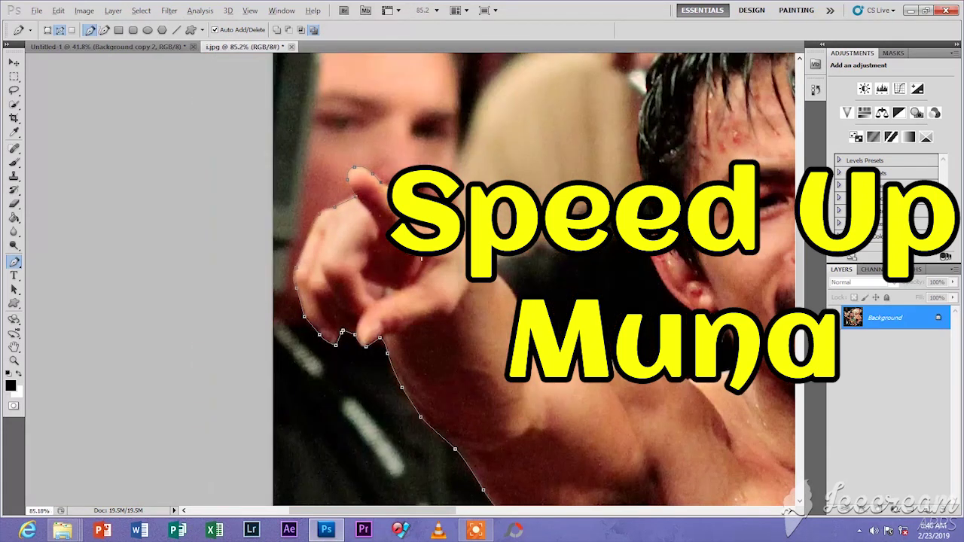
pyautogui.scroll(3, 362, 187)
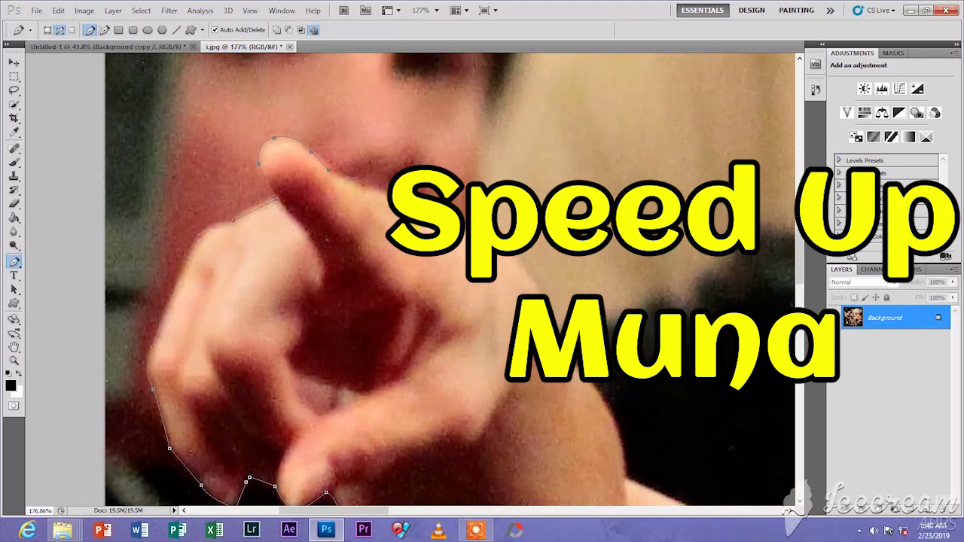
pyautogui.moveTo(493, 244); pyautogui.dragTo(379, 242)
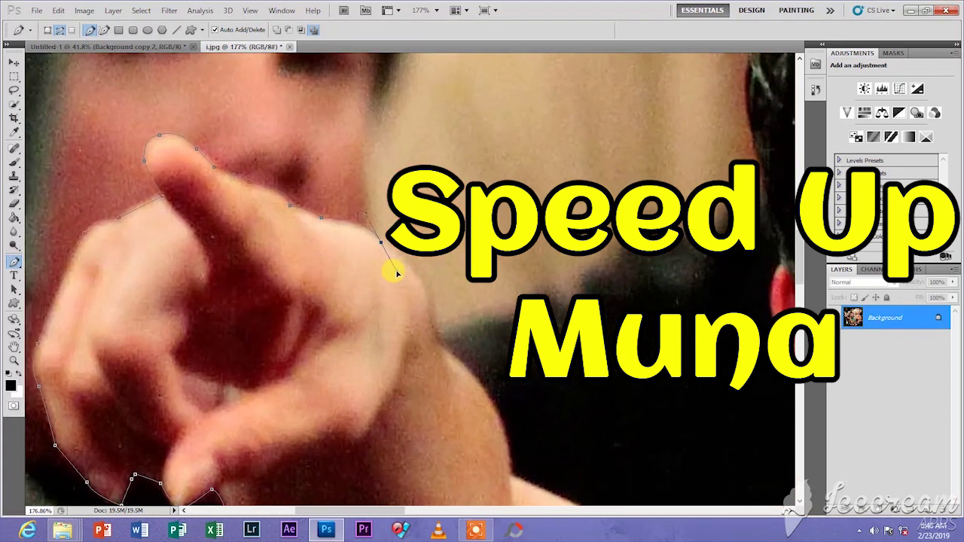
pyautogui.moveTo(427, 278); pyautogui.dragTo(439, 295)
pyautogui.moveTo(439, 340); pyautogui.dragTo(434, 375)
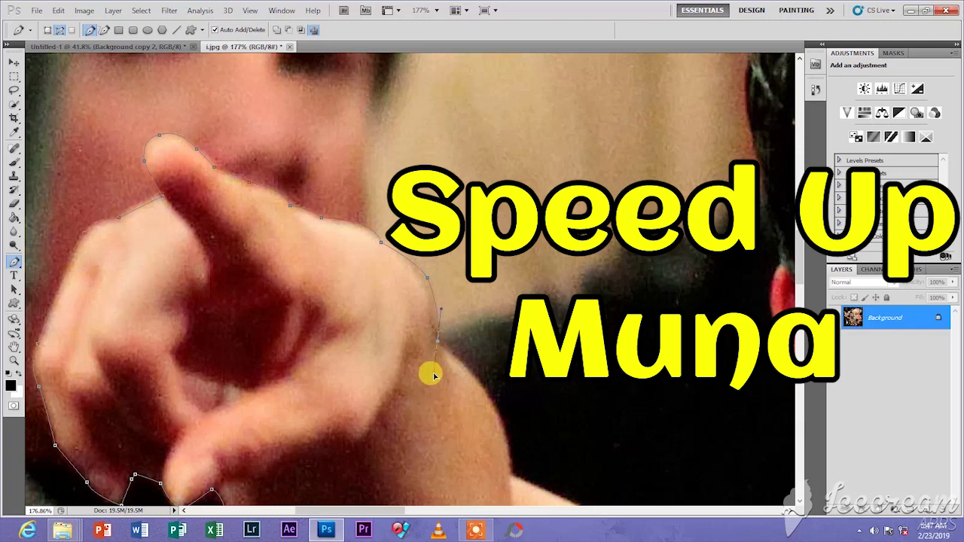
# - Extend the path along the upper edge of the forearm, upper arm and shoulder to the base of the neck
pyautogui.scroll(-2, 436, 346)
pyautogui.scroll(2, 445, 307)
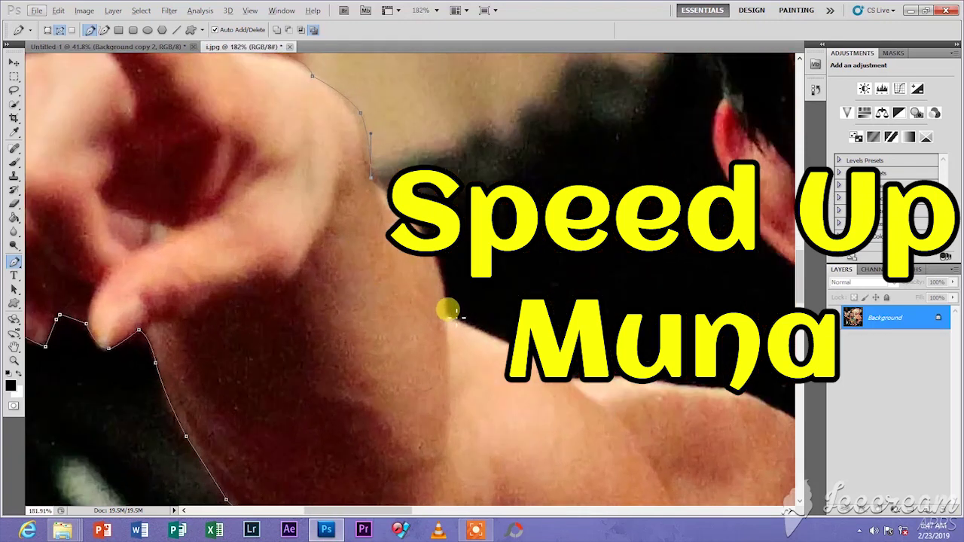
pyautogui.moveTo(448, 315); pyautogui.dragTo(353, 299)
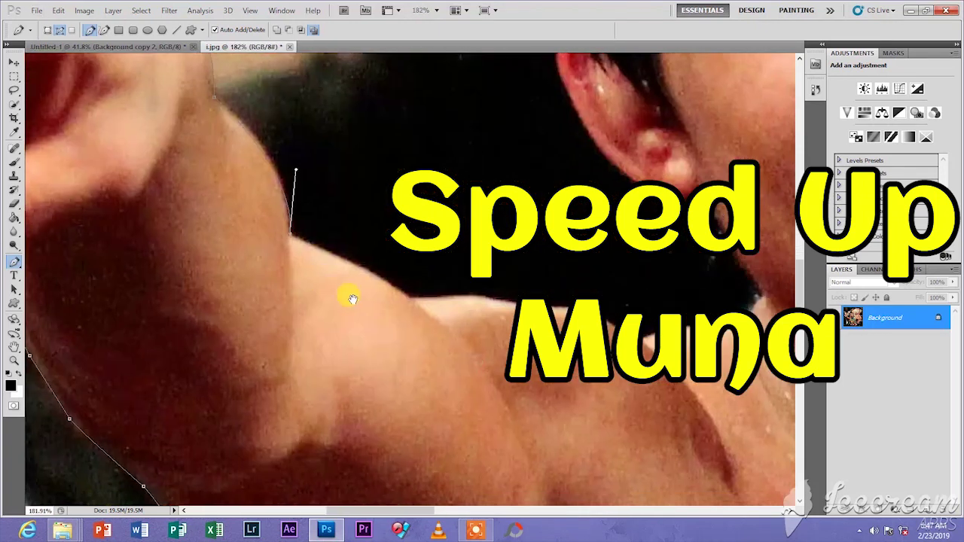
pyautogui.moveTo(411, 300); pyautogui.dragTo(439, 325)
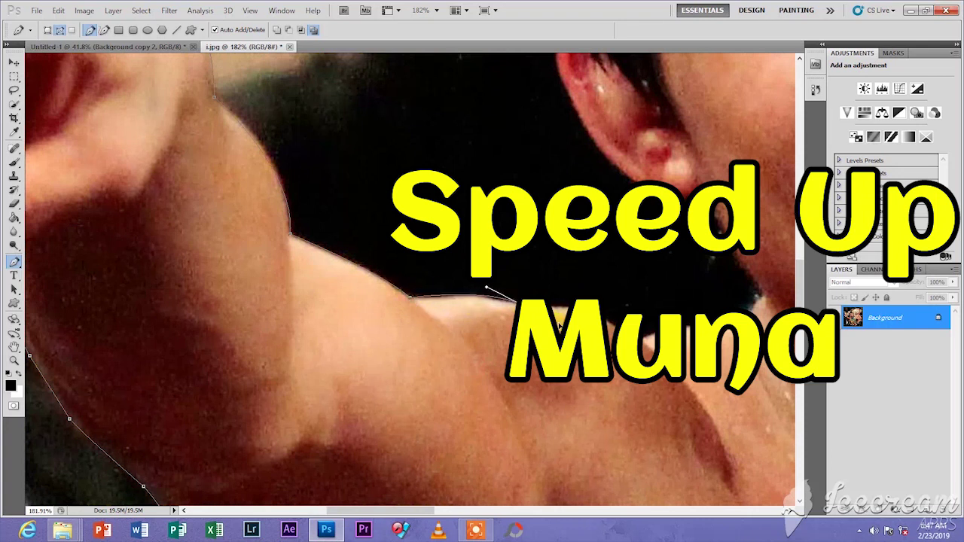
pyautogui.moveTo(509, 300); pyautogui.dragTo(422, 264)
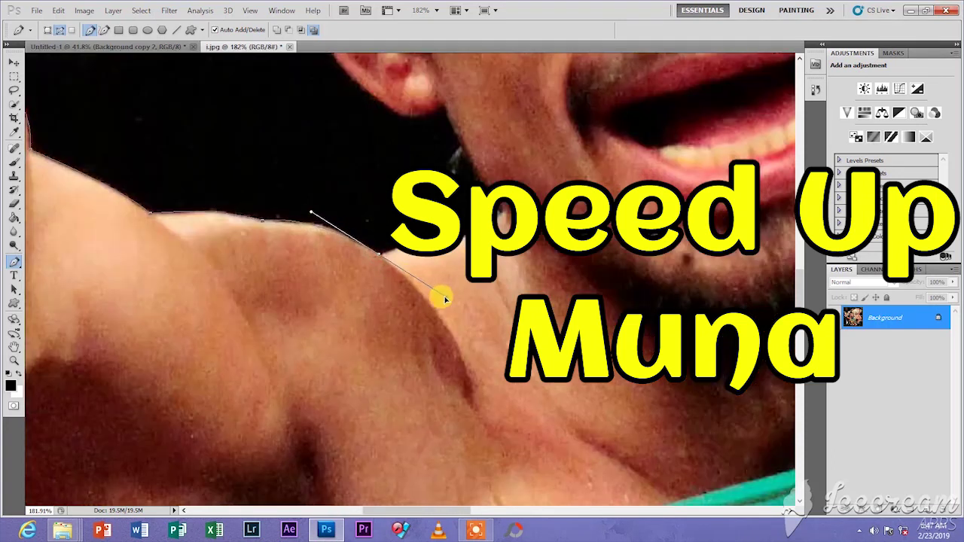
pyautogui.click(312, 222)
pyautogui.click(377, 251)
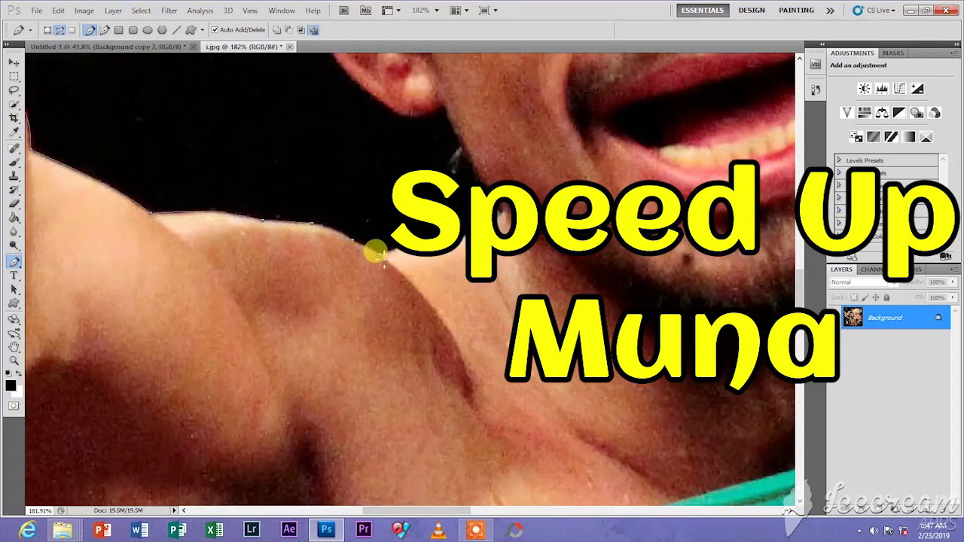
# - Trace the path along the slope between the shoulder and neck up to where the neck meets the jaw
pyautogui.scroll(2, 400, 241)
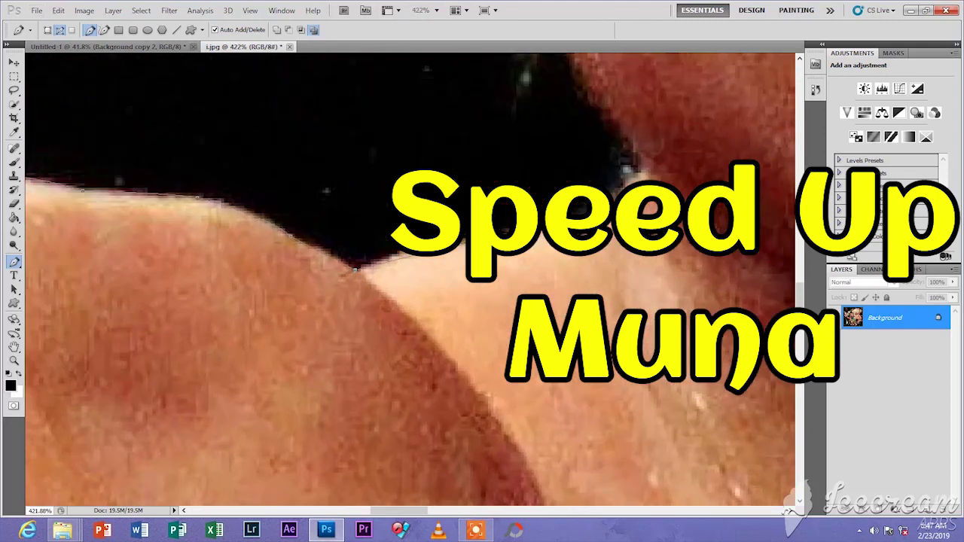
pyautogui.moveTo(610, 219); pyautogui.dragTo(501, 267)
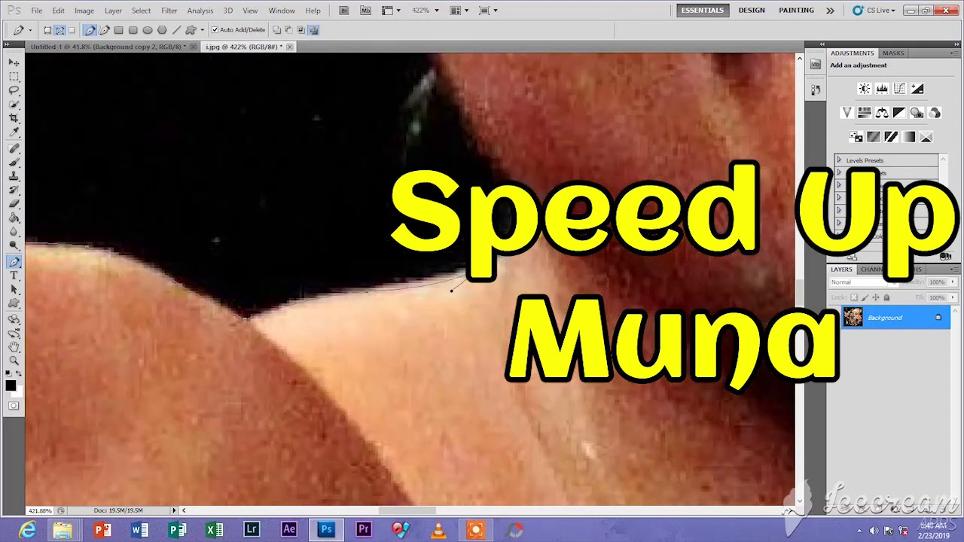
pyautogui.scroll(2, 525, 258)
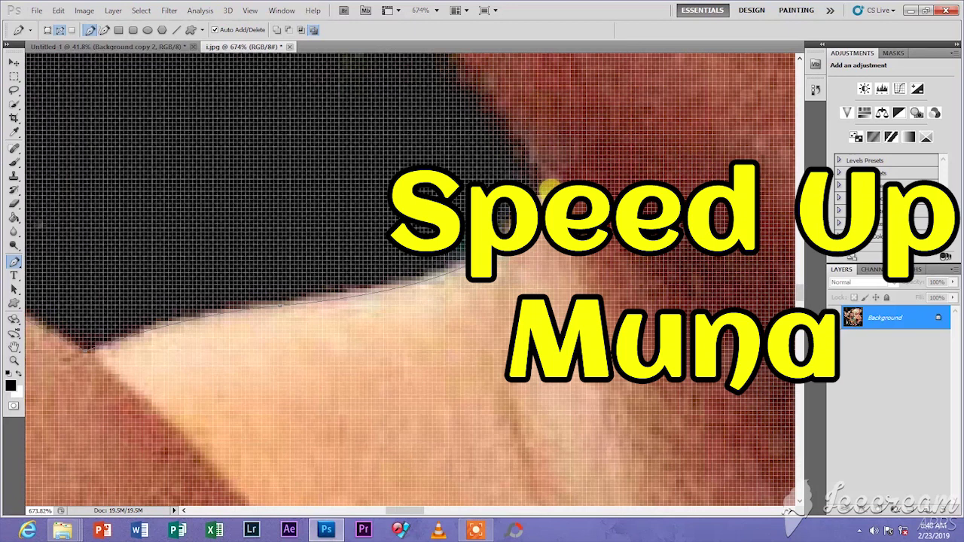
pyautogui.scroll(-5, 550, 188)
pyautogui.scroll(5, 549, 188)
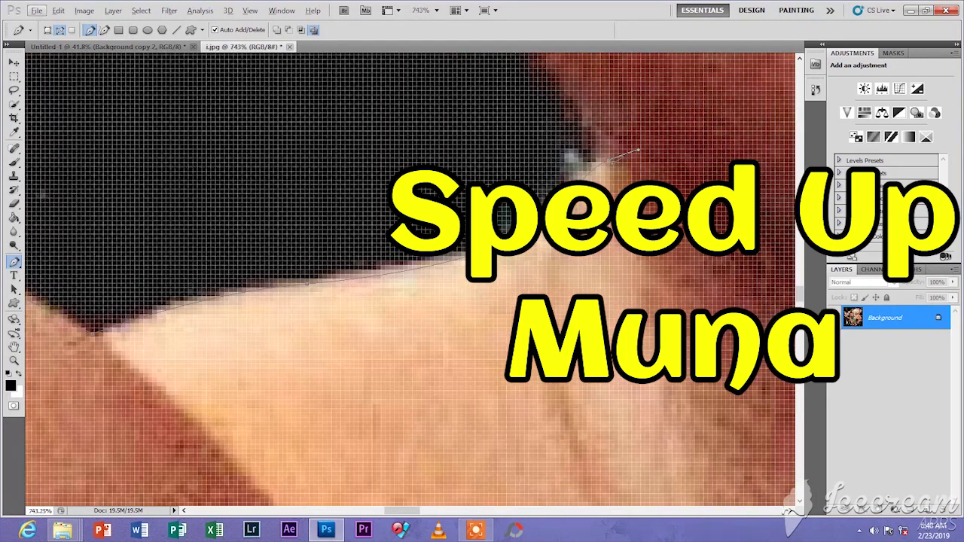
pyautogui.scroll(-5, 609, 167)
pyautogui.scroll(2, 402, 369)
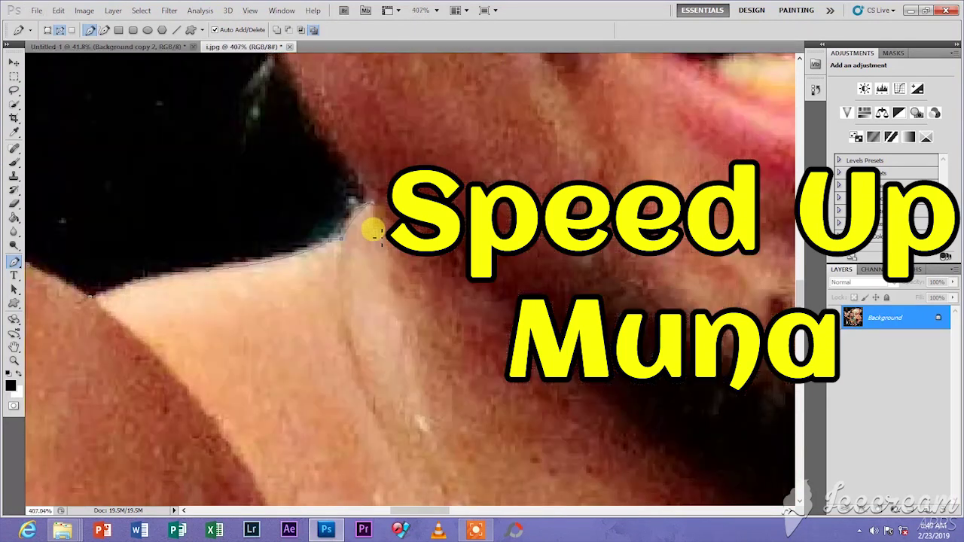
# - Continue the path up the jawline to the earlobe, ending it with a corner point for a sharp turn
pyautogui.scroll(1, 332, 204)
pyautogui.moveTo(261, 70)
pyautogui.mouseDown()
pyautogui.moveTo(261, 37)
pyautogui.moveTo(249, 75)
pyautogui.mouseUp()
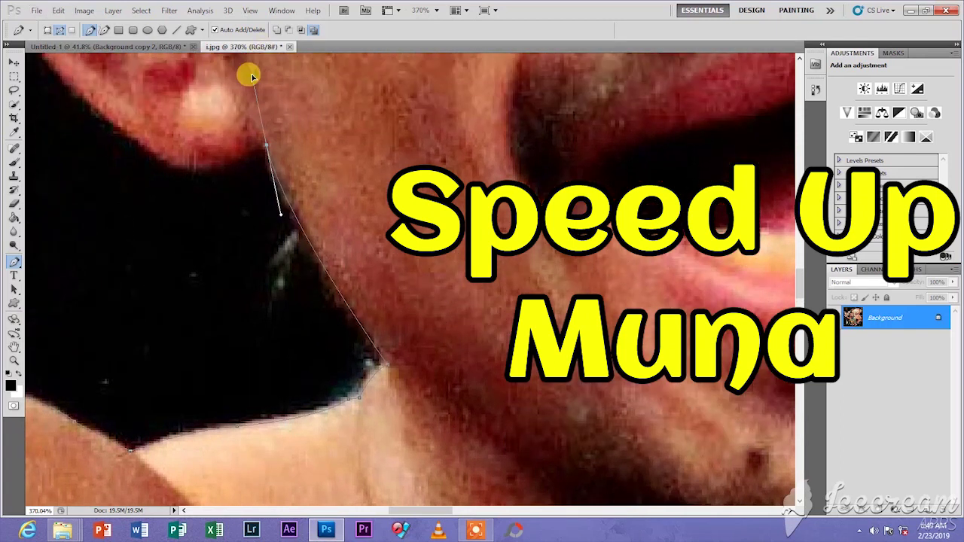
pyautogui.keyDown('alt'); pyautogui.click(265, 143); pyautogui.keyUp('alt')
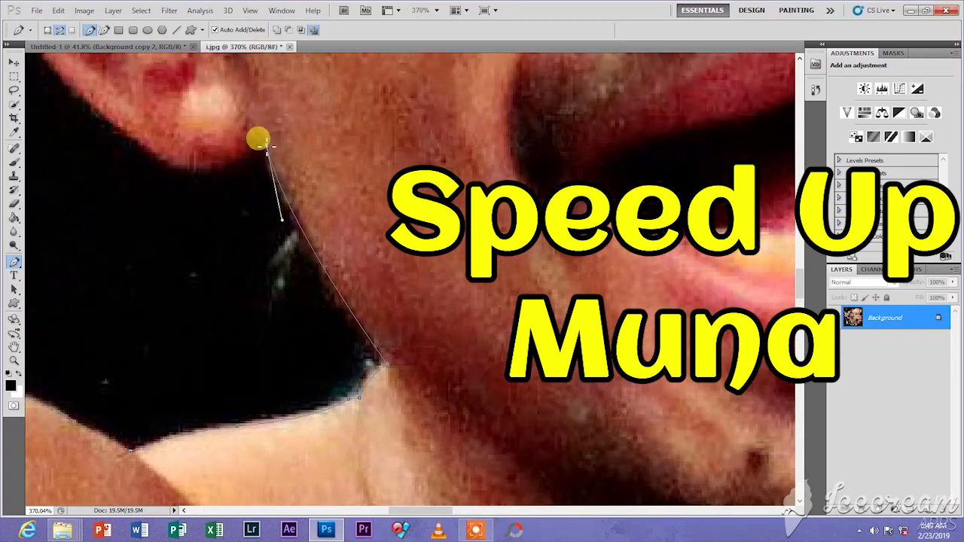
# - Trace the path around the earlobe and up the ear's outer edge to where it meets the hair
pyautogui.moveTo(177, 167); pyautogui.dragTo(131, 150)
pyautogui.hotkey('ctrl', 'z')
pyautogui.scroll(3, 170, 157)
pyautogui.hscroll(-3, 140, 241)
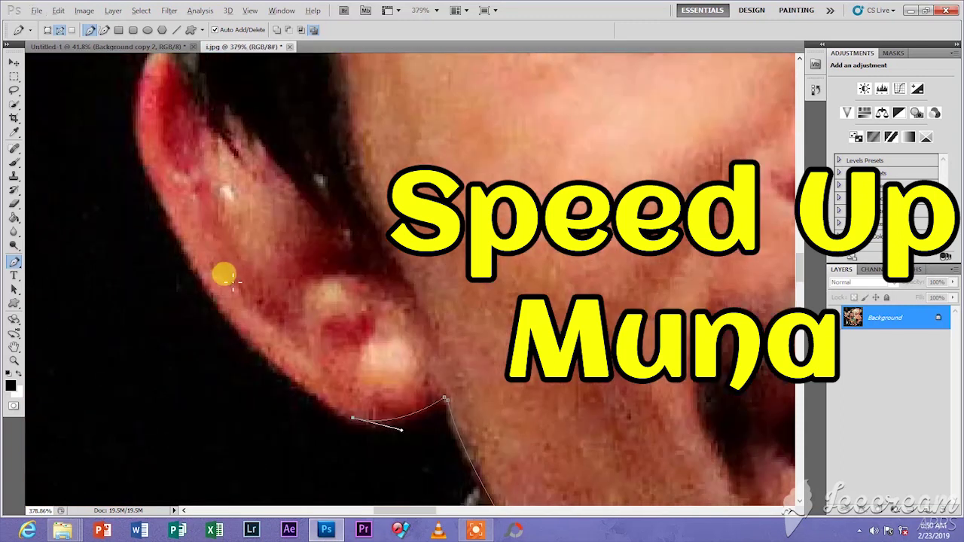
pyautogui.click(230, 319)
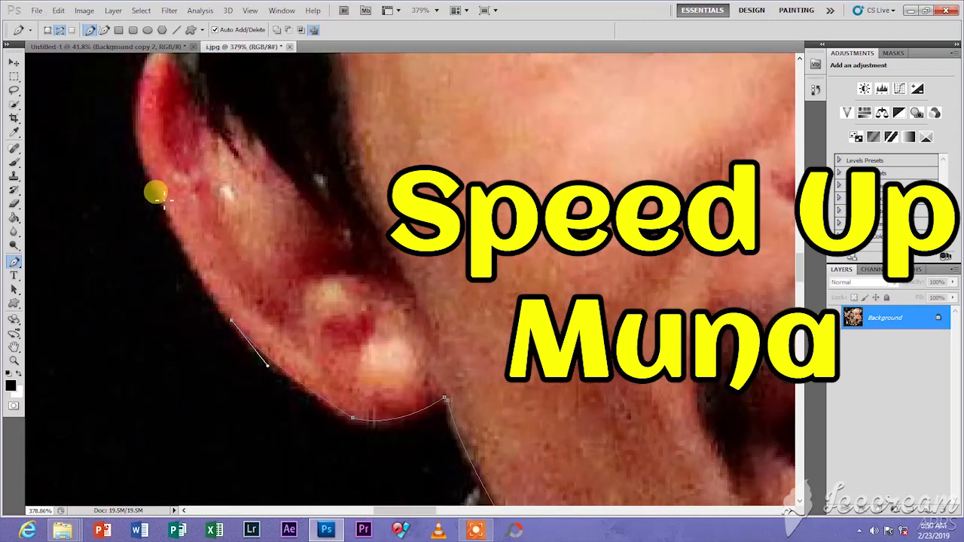
pyautogui.moveTo(159, 195); pyautogui.dragTo(147, 160)
pyautogui.scroll(2, 146, 185)
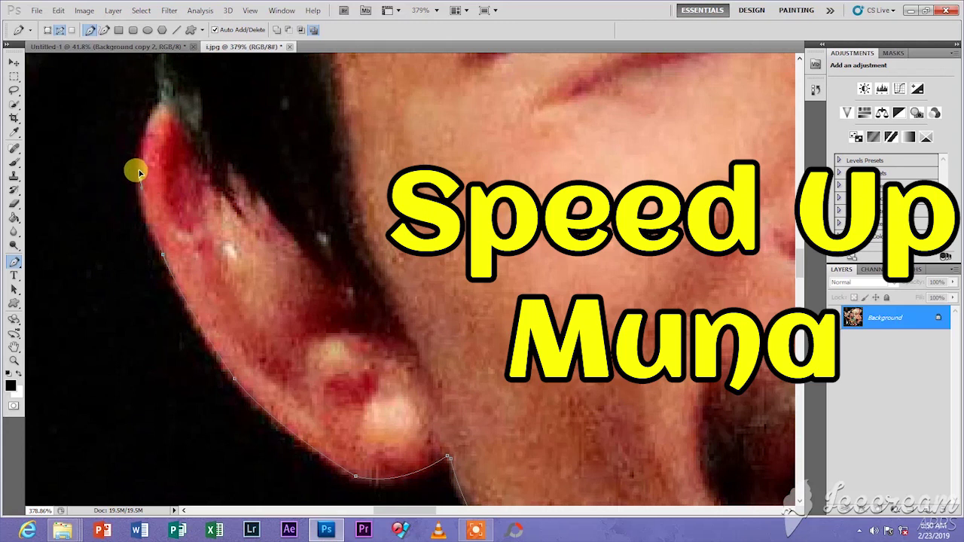
pyautogui.moveTo(143, 196); pyautogui.dragTo(142, 178)
pyautogui.scroll(2, 155, 180)
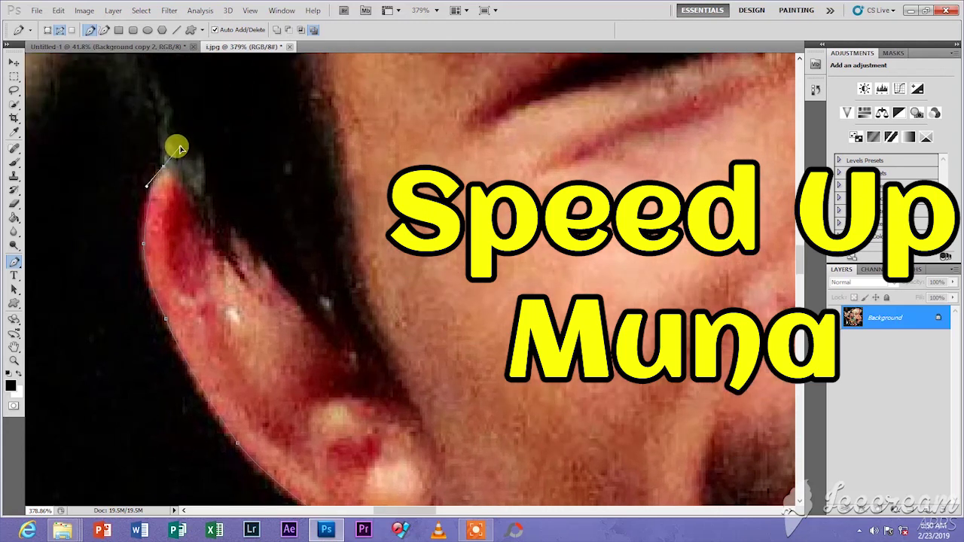
# - Duplicate the photo's Background layer, keeping the unfinished boxer path in place
pyautogui.hotkey('ctrl', 'Return')
pyautogui.scroll(-8, 232, 241)
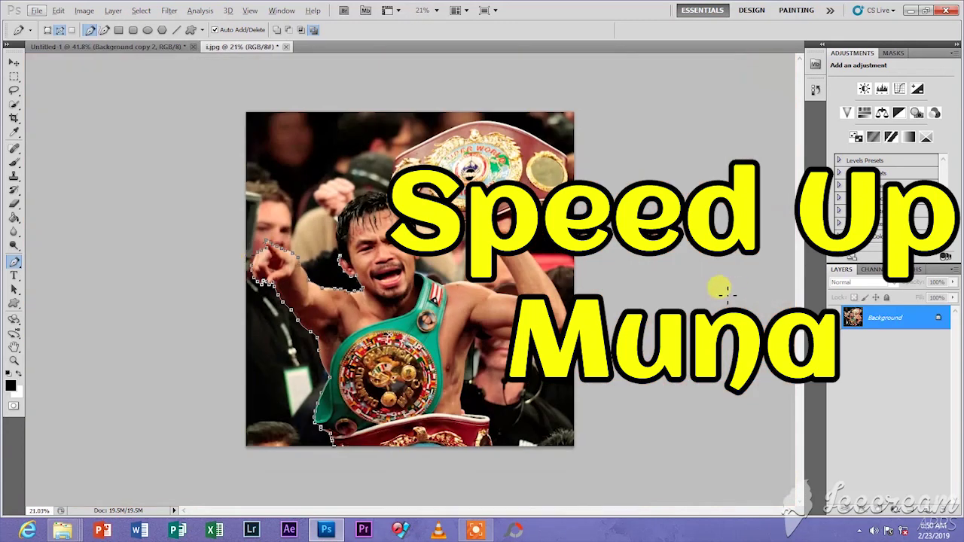
pyautogui.hotkey('ctrl', 'j')
pyautogui.scroll(6, 221, 251)
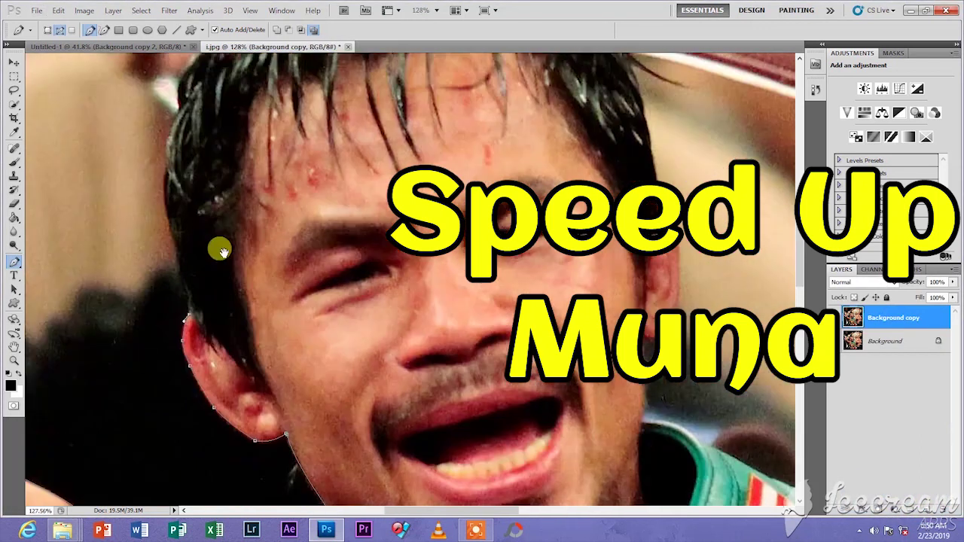
# - Continue the path from the top of the ear up the side of the boxer's hair
pyautogui.scroll(2, 221, 251)
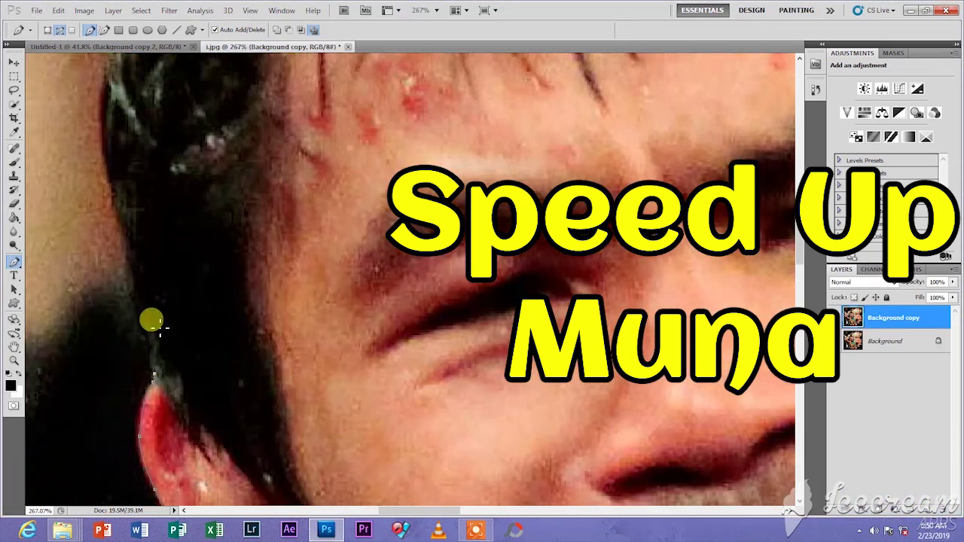
pyautogui.moveTo(137, 264); pyautogui.dragTo(129, 233)
pyautogui.scroll(3, 132, 234)
pyautogui.moveTo(113, 184); pyautogui.dragTo(157, 328)
pyautogui.scroll(3, 151, 241)
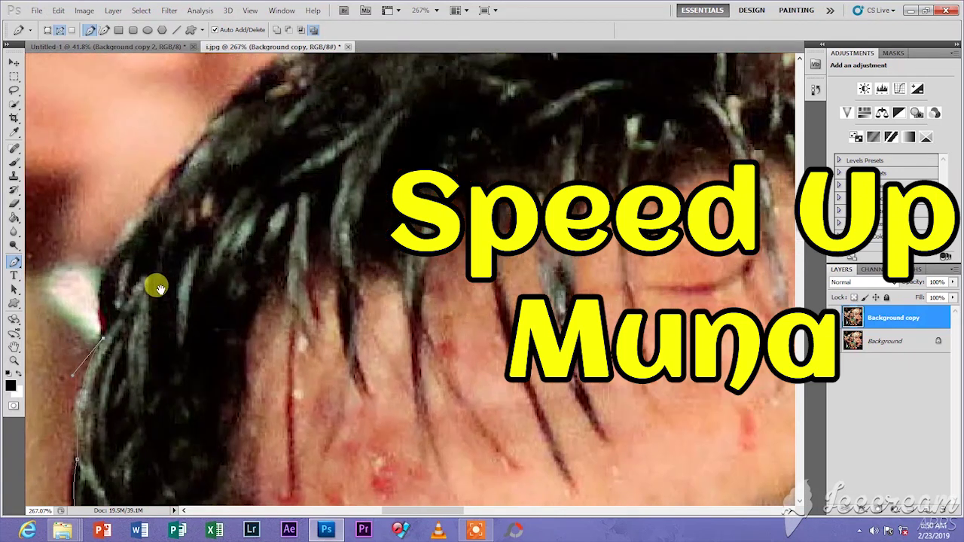
pyautogui.moveTo(164, 191); pyautogui.dragTo(247, 126)
# - Trace the path over the crown of the hair to where it meets the championship belt
pyautogui.scroll(3, 196, 193)
pyautogui.moveTo(375, 108); pyautogui.dragTo(478, 103)
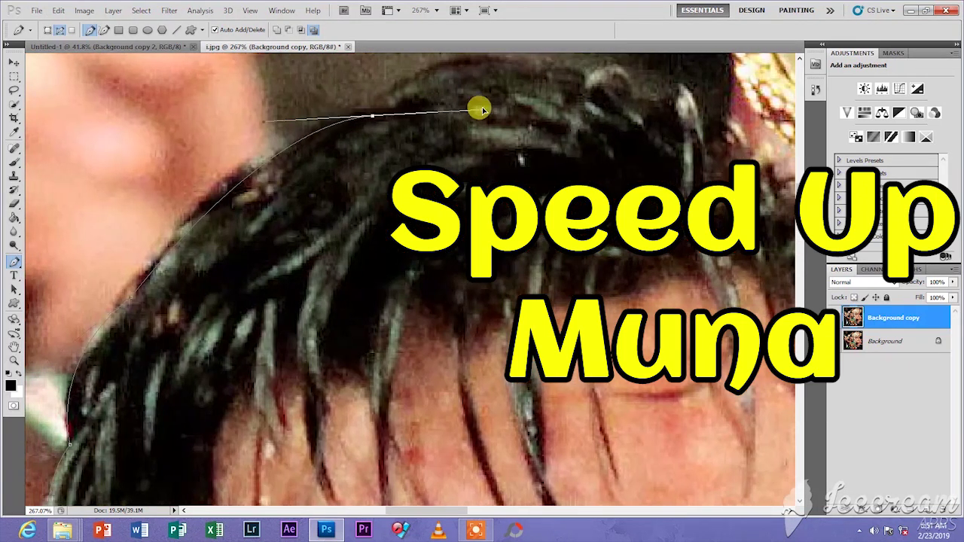
pyautogui.moveTo(374, 107); pyautogui.dragTo(134, 135)
pyautogui.moveTo(228, 77); pyautogui.dragTo(293, 58)
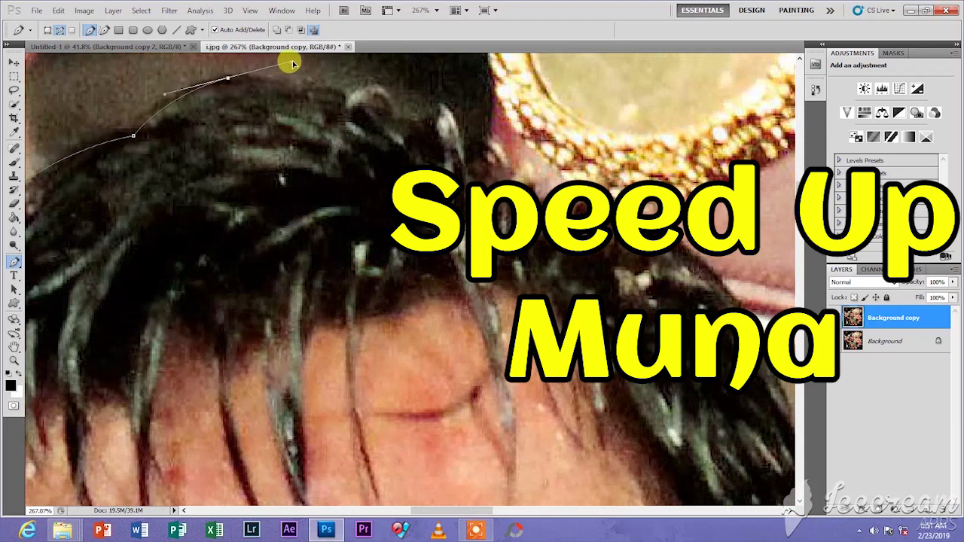
pyautogui.moveTo(442, 131); pyautogui.dragTo(488, 166)
pyautogui.click(552, 255)
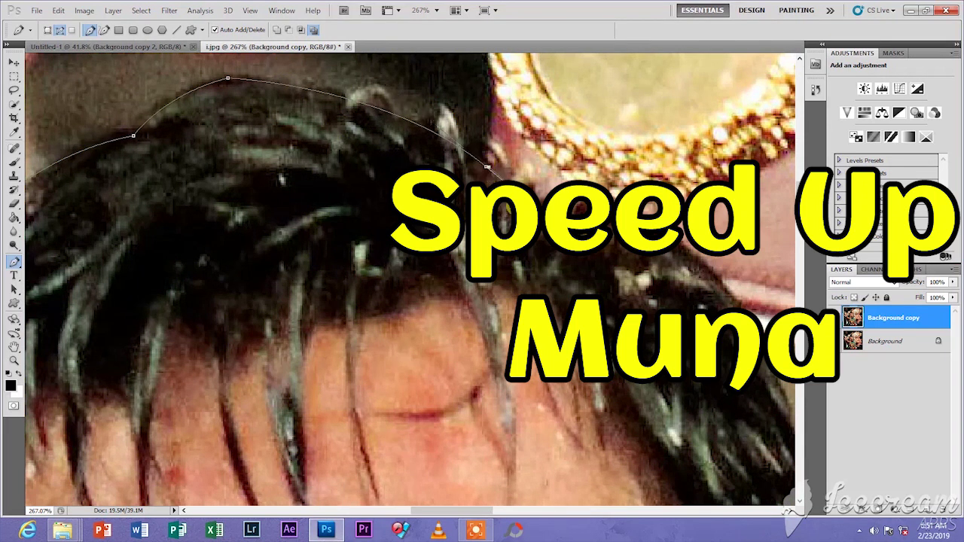
pyautogui.hscroll(3, 409, 283)
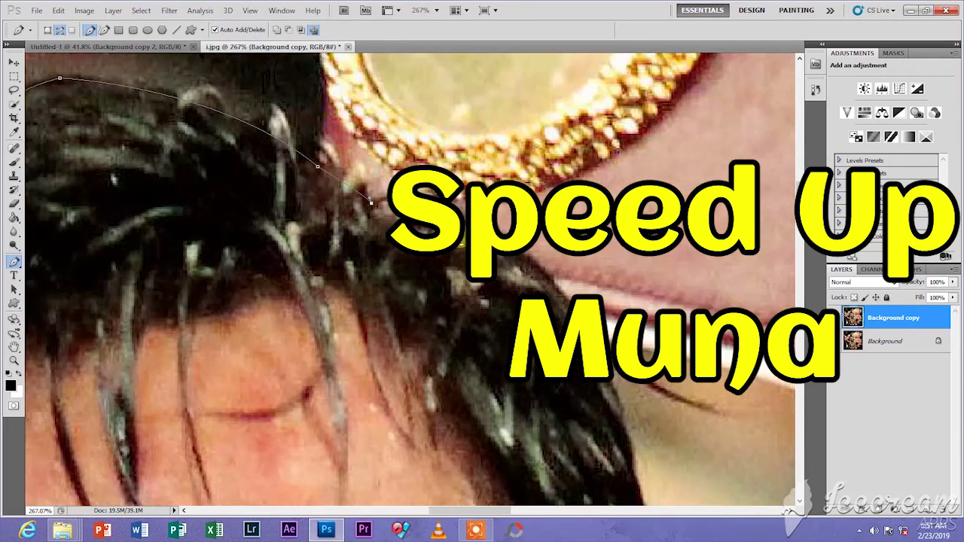
pyautogui.scroll(-5, 533, 263)
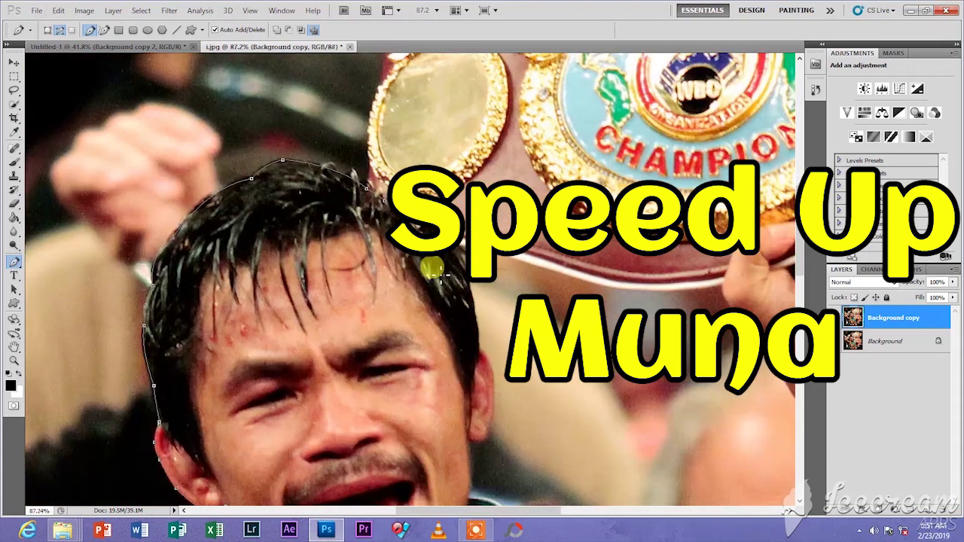
pyautogui.click(435, 269)
pyautogui.scroll(5, 435, 269)
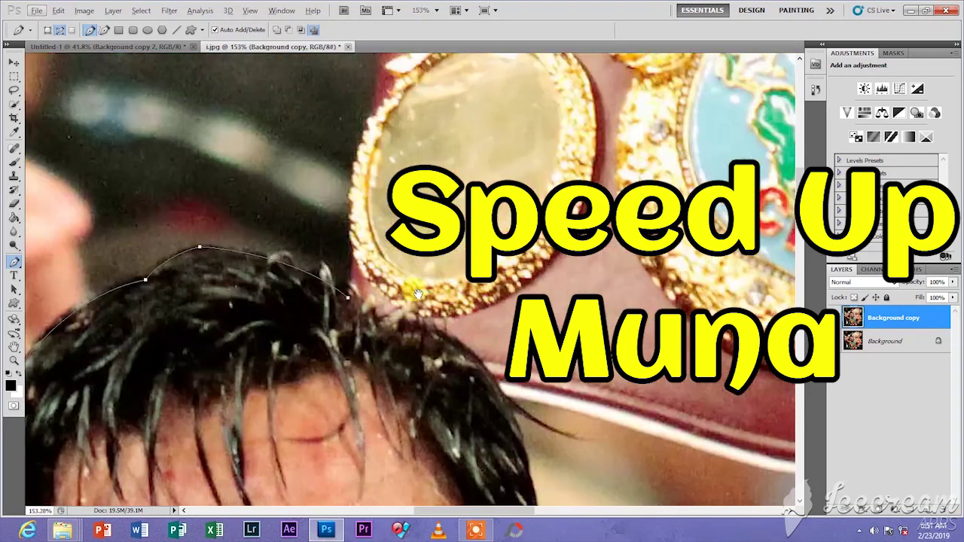
pyautogui.click(373, 358)
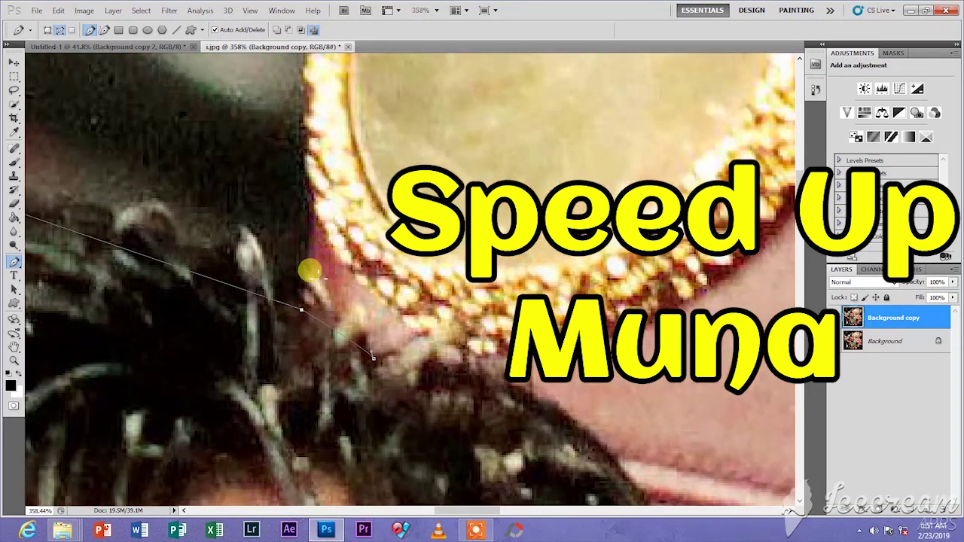
pyautogui.hotkey('ctrl', 'z')
# - Trace the path from the hair up along the left gold medallion's outer edge to the belt's upper-left corner
pyautogui.moveTo(301, 309); pyautogui.dragTo(321, 181)
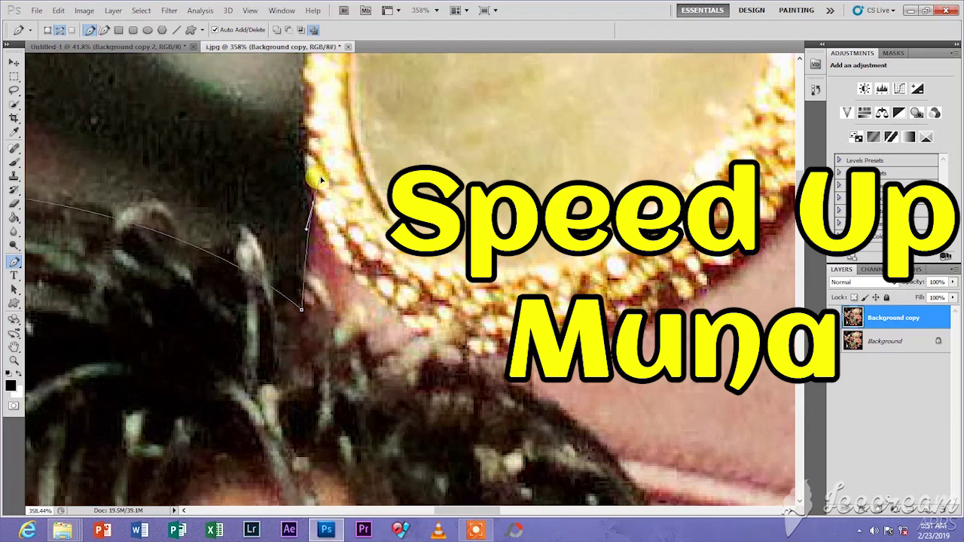
pyautogui.scroll(-2, 309, 199)
pyautogui.click(322, 97)
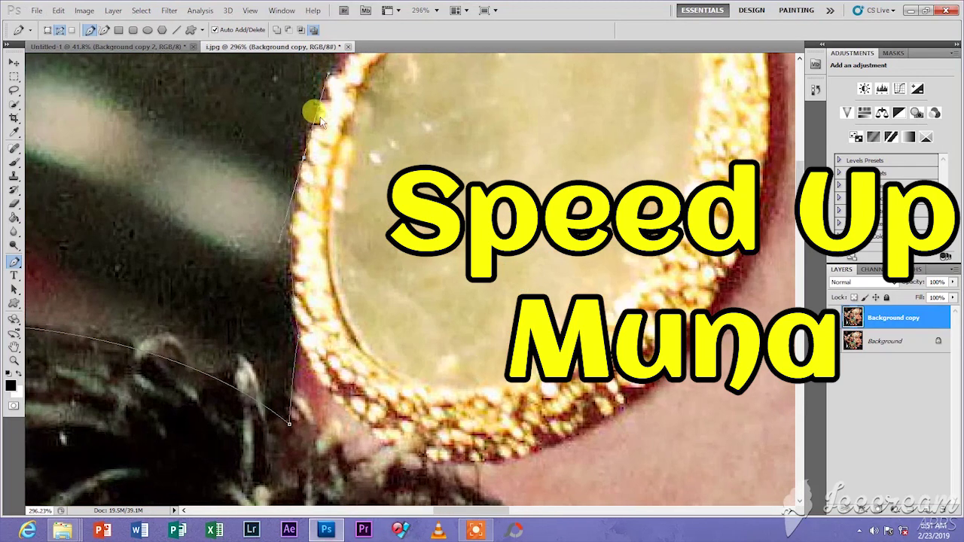
pyautogui.moveTo(319, 107); pyautogui.dragTo(320, 299)
pyautogui.scroll(-2, 319, 298)
pyautogui.scroll(4, 279, 237)
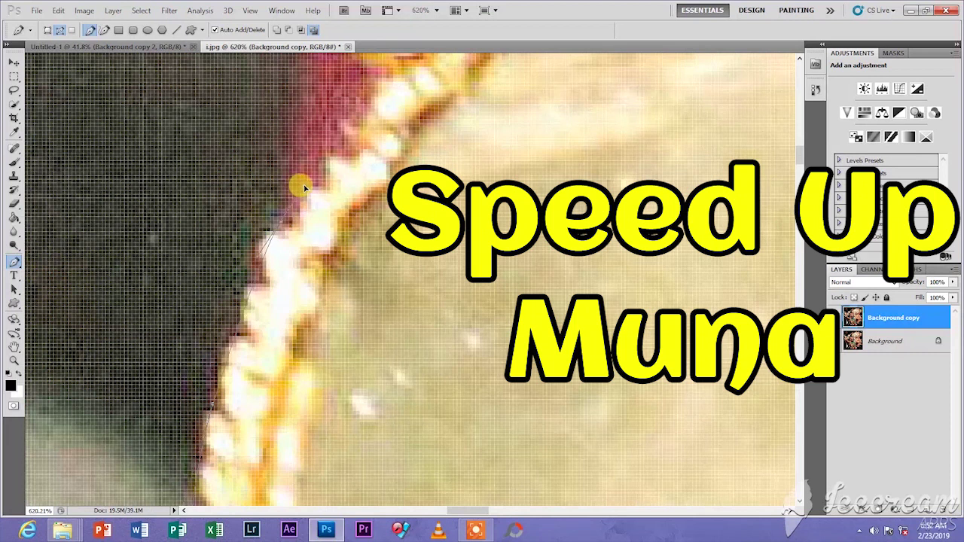
pyautogui.scroll(-5, 283, 213)
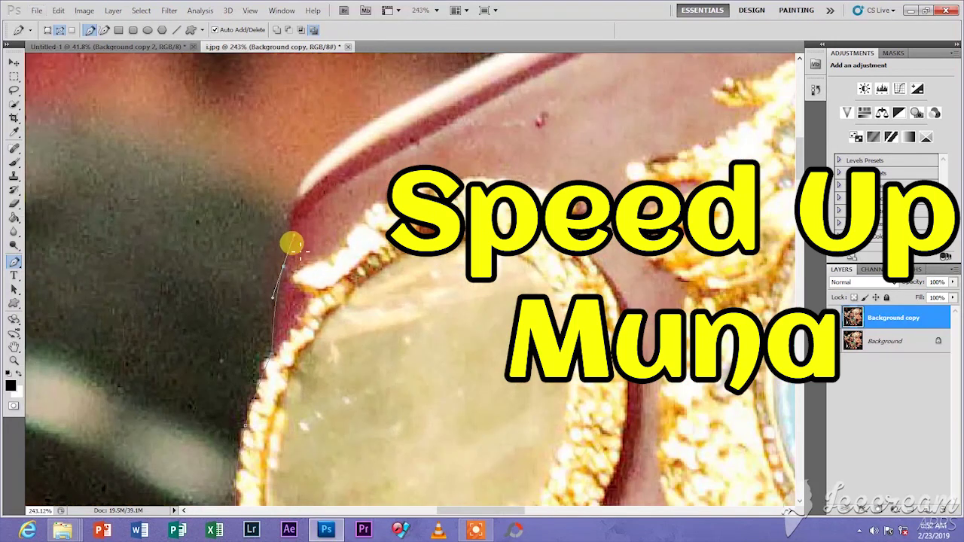
pyautogui.scroll(-2, 368, 240)
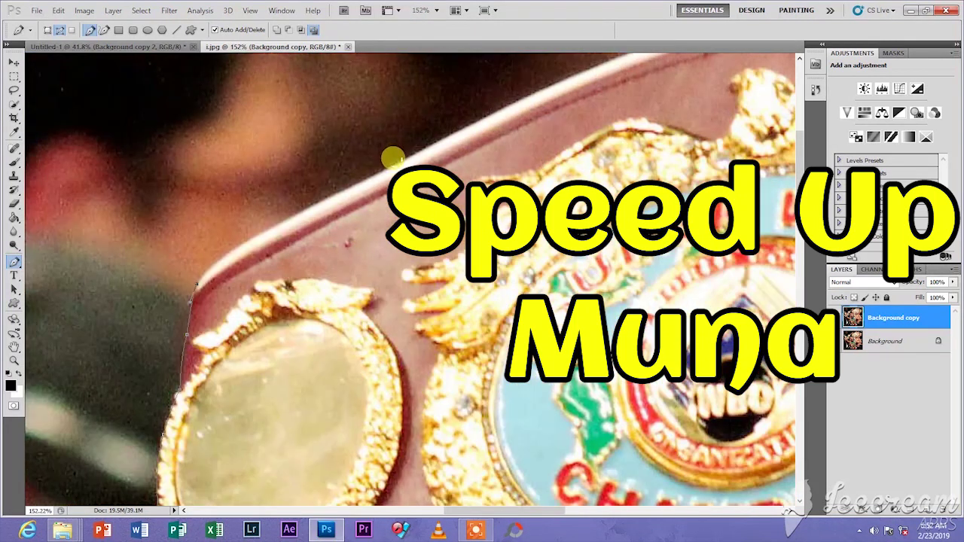
# - Continue the path along the belt's white upper trim from the left corner to its peak
pyautogui.moveTo(395, 160); pyautogui.dragTo(595, 70)
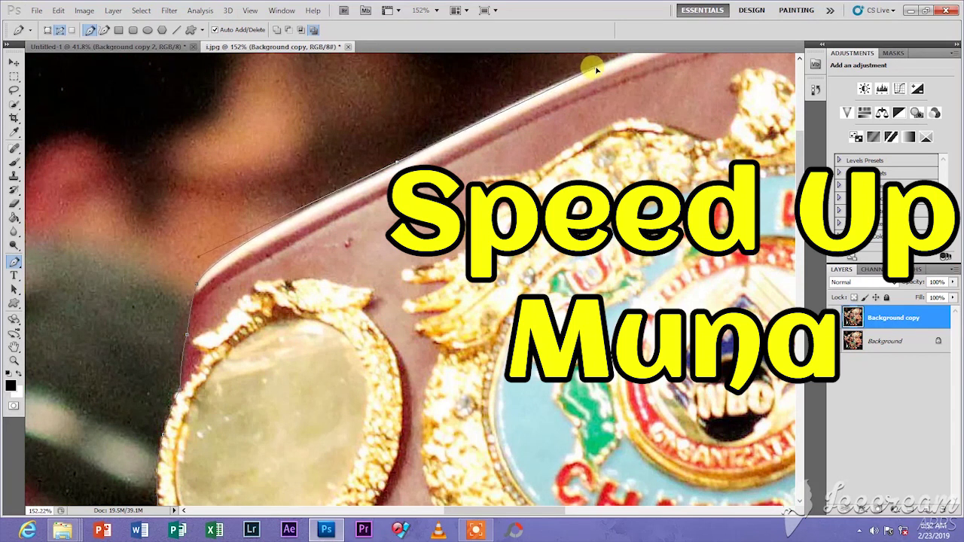
pyautogui.scroll(-2, 393, 159)
pyautogui.moveTo(271, 189); pyautogui.dragTo(464, 180)
pyautogui.scroll(-1, 405, 202)
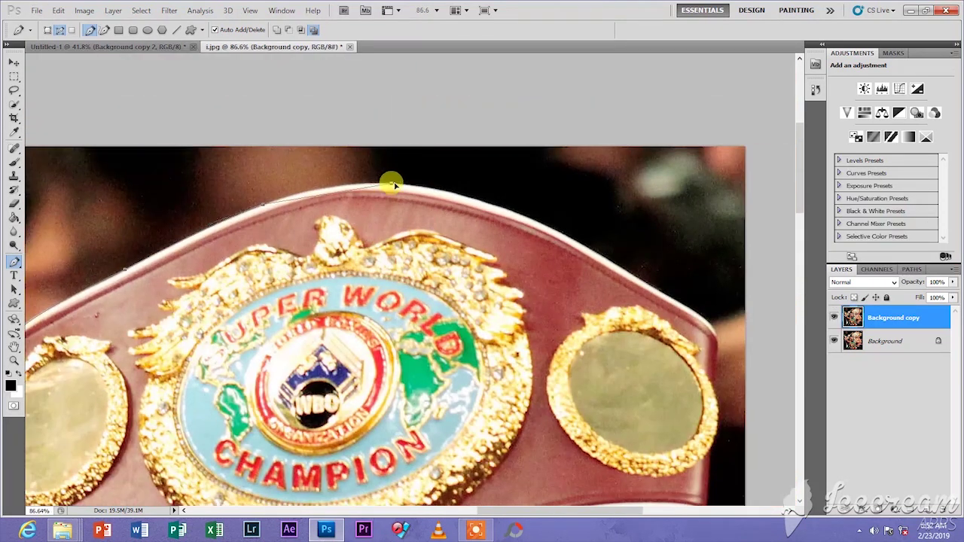
# - Trace the path down the white trim on the right side of the belt's peak, using short curve segments
pyautogui.scroll(5, 406, 170)
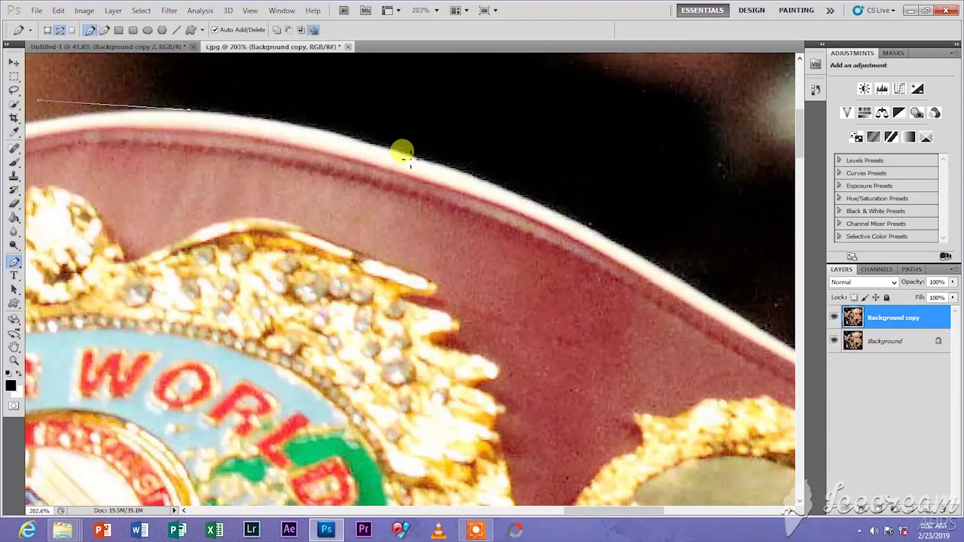
pyautogui.moveTo(406, 156); pyautogui.dragTo(490, 188)
pyautogui.scroll(-1, 403, 149)
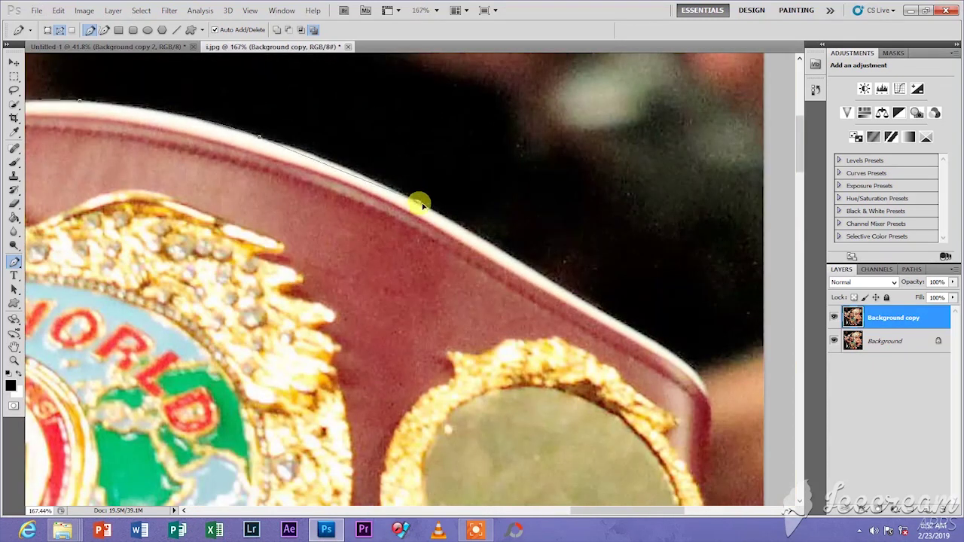
pyautogui.moveTo(418, 202); pyautogui.dragTo(479, 241)
pyautogui.hotkey('ctrl', 'z')
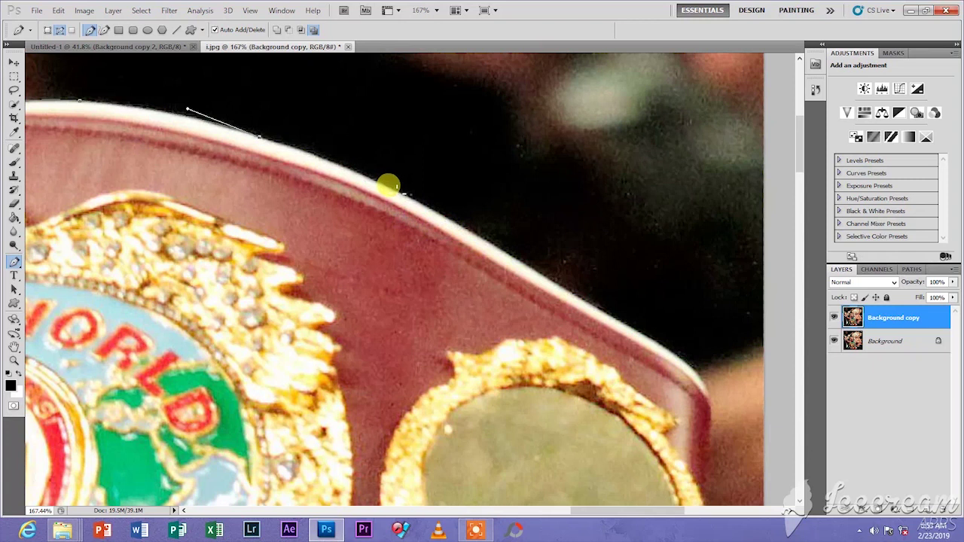
pyautogui.moveTo(392, 188); pyautogui.dragTo(445, 220)
pyautogui.scroll(-2, 442, 271)
# - Extend the path along the remaining upper trim and around the belt's upper-right corner
pyautogui.scroll(3, 400, 213)
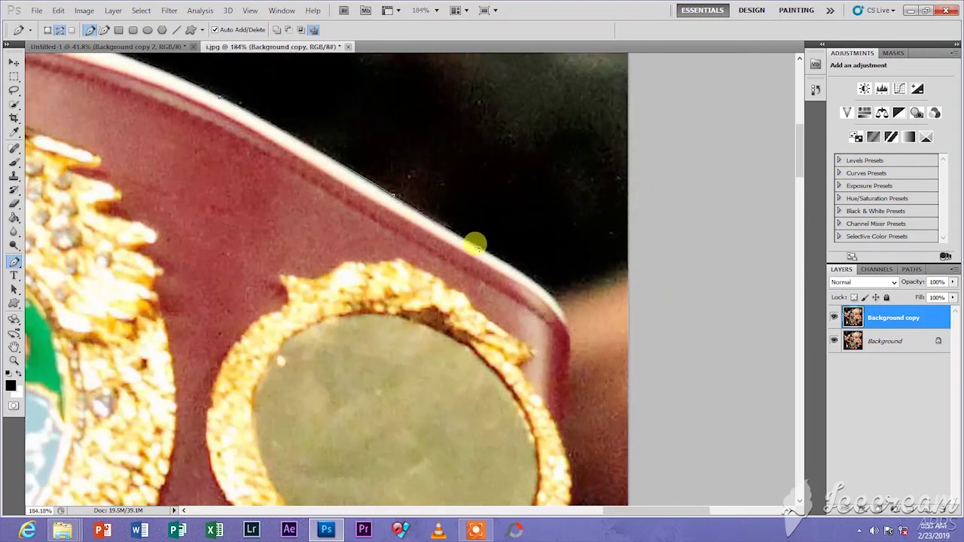
pyautogui.moveTo(486, 251); pyautogui.dragTo(376, 210)
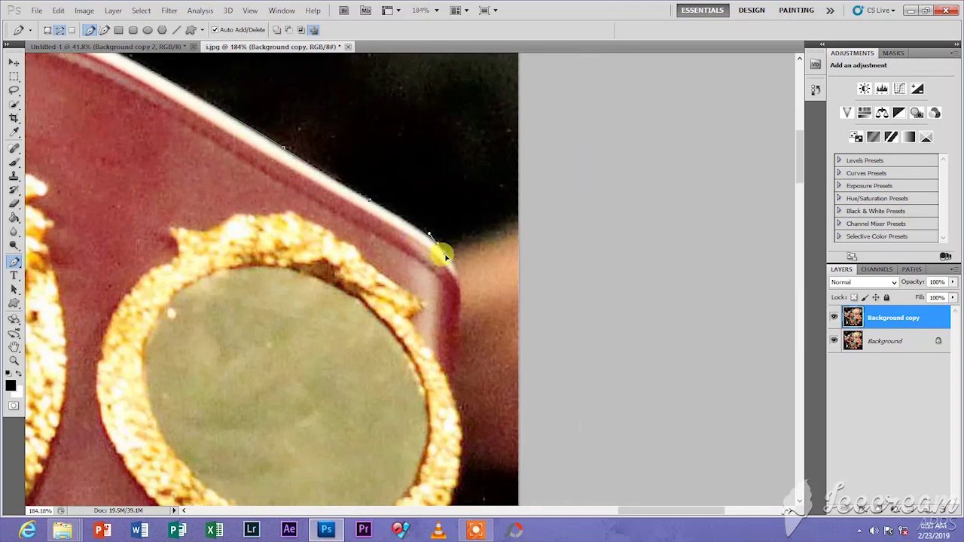
pyautogui.moveTo(435, 241); pyautogui.dragTo(381, 211)
# - Trace the path down the belt's right end, following the medallion's bulge, to the lower-right corner
pyautogui.scroll(-5, 400, 269)
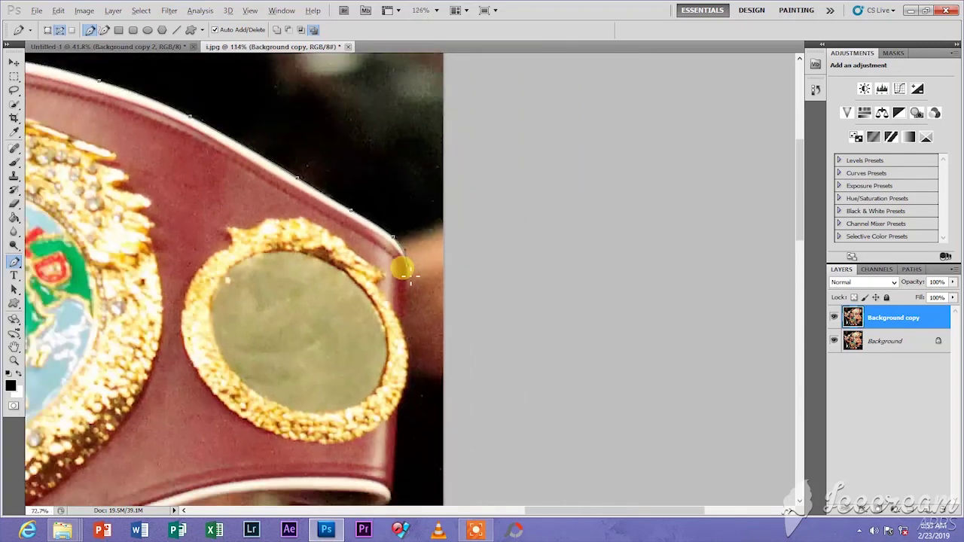
pyautogui.scroll(3, 499, 249)
pyautogui.moveTo(499, 250); pyautogui.dragTo(287, 371)
pyautogui.scroll(3, 473, 187)
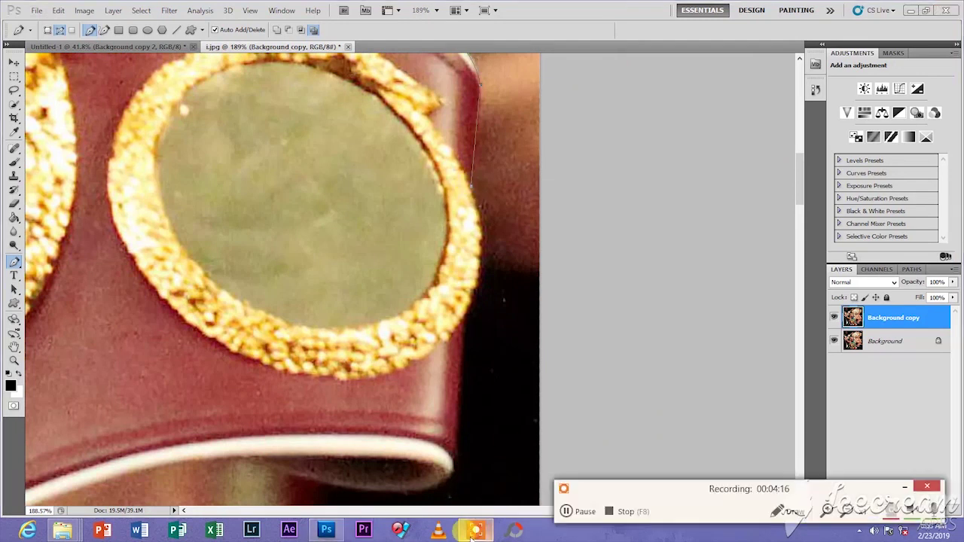
pyautogui.moveTo(469, 312); pyautogui.dragTo(435, 369)
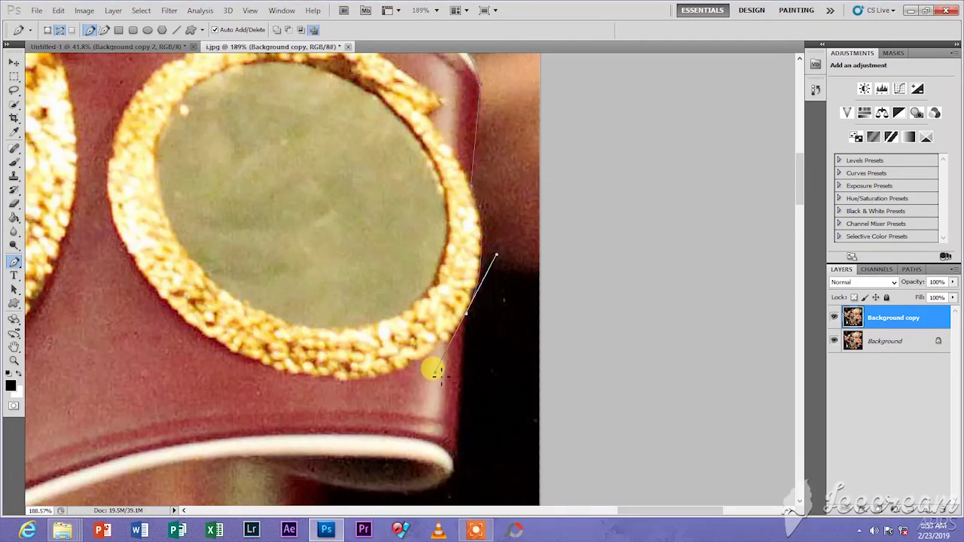
pyautogui.click(458, 465)
# - Round the belt's lower-right corner and curve the path under the folded end back to the white trim
pyautogui.scroll(1, 452, 486)
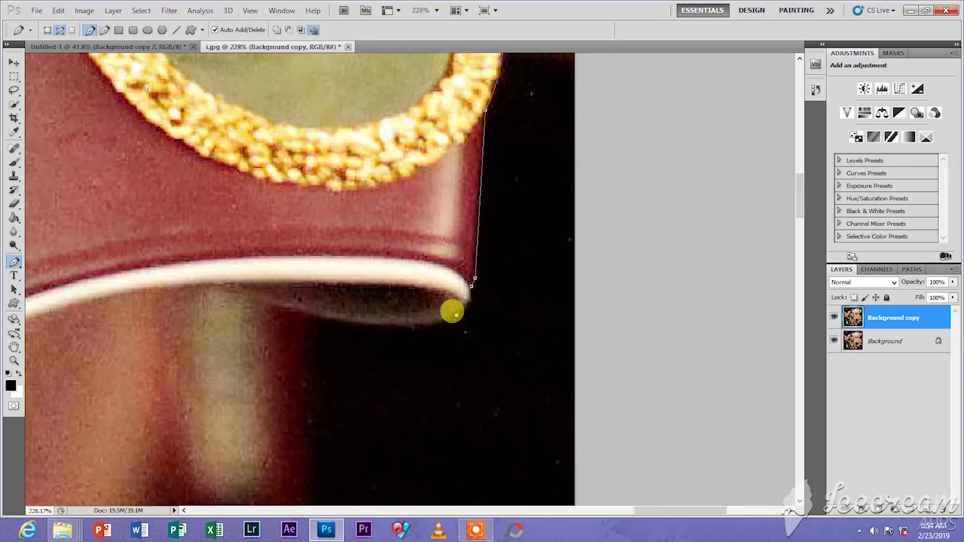
pyautogui.click(456, 314)
pyautogui.scroll(-1, 306, 312)
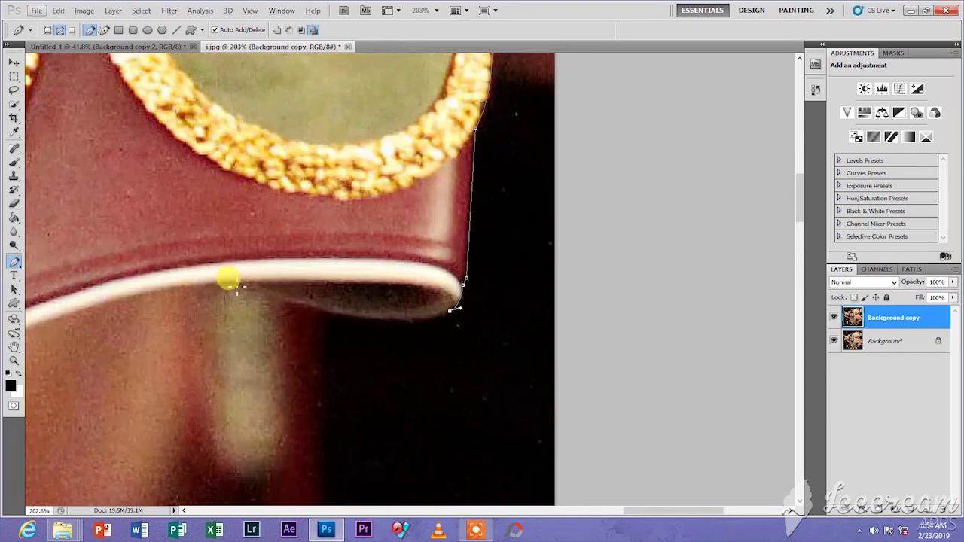
pyautogui.moveTo(299, 307); pyautogui.dragTo(239, 278)
# - Continue the path along the belt's lower white trim to the edge of the hand holding it
pyautogui.scroll(-3, 205, 317)
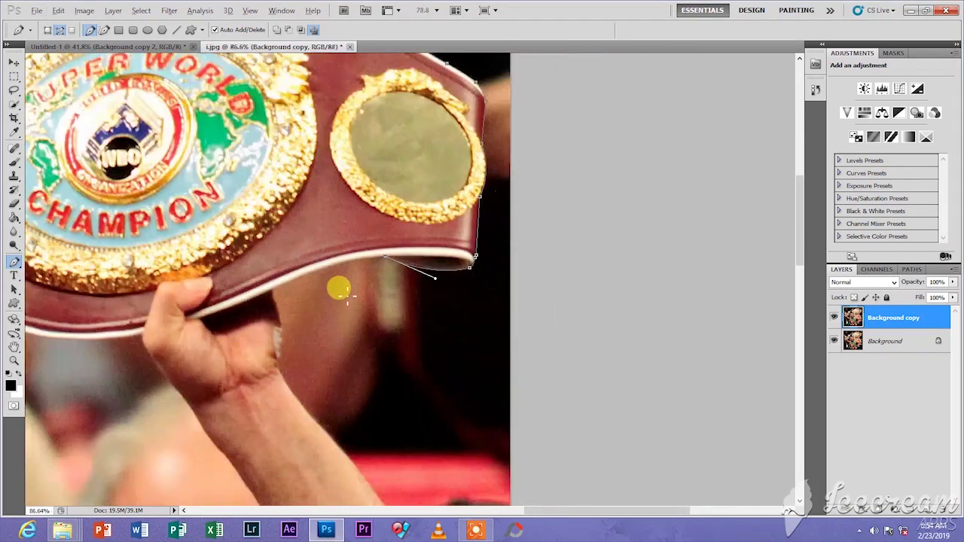
pyautogui.scroll(2, 339, 288)
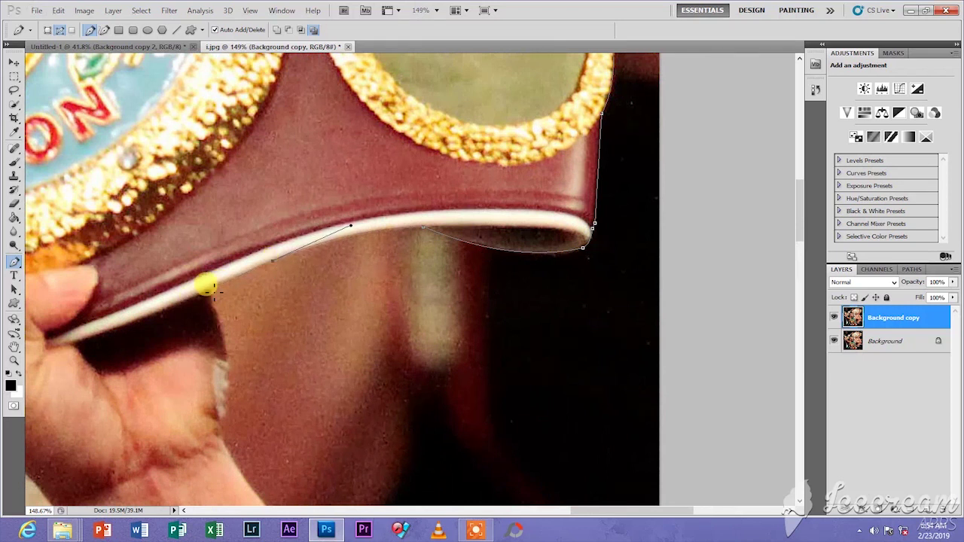
pyautogui.scroll(4, 209, 286)
pyautogui.scroll(-3, 192, 278)
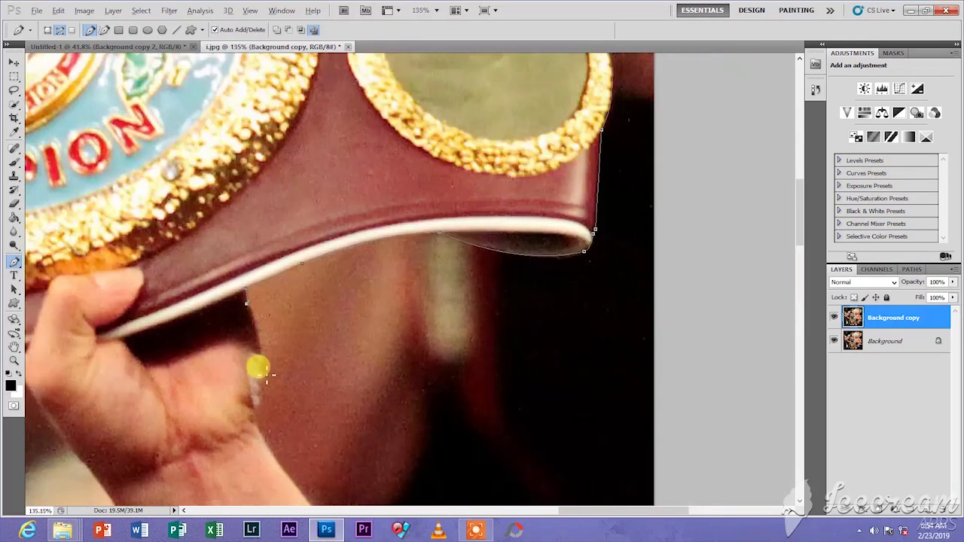
# - Trace the path down the outer edge of the hand, past the wrist and onto the upper forearm
pyautogui.moveTo(243, 439); pyautogui.dragTo(218, 486)
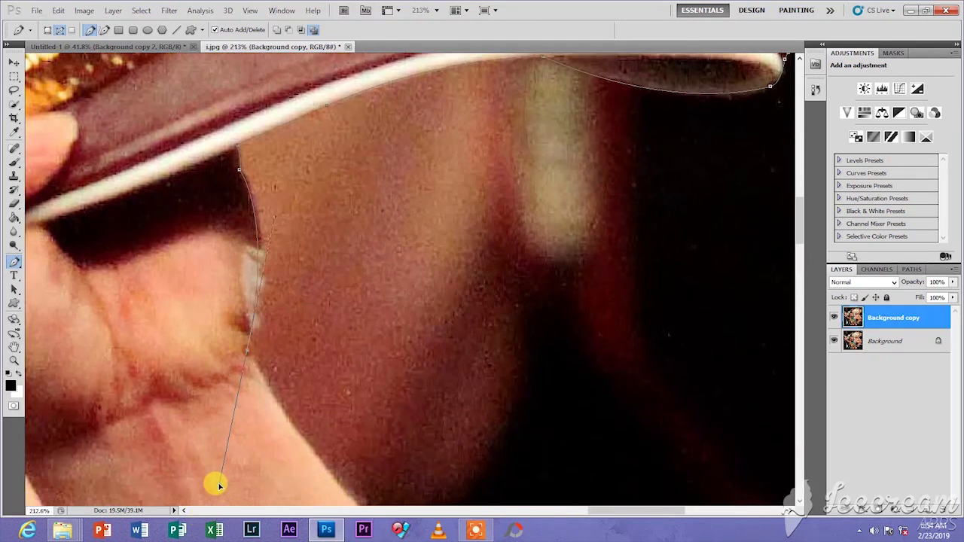
pyautogui.scroll(-5, 233, 301)
pyautogui.scroll(6, 155, 269)
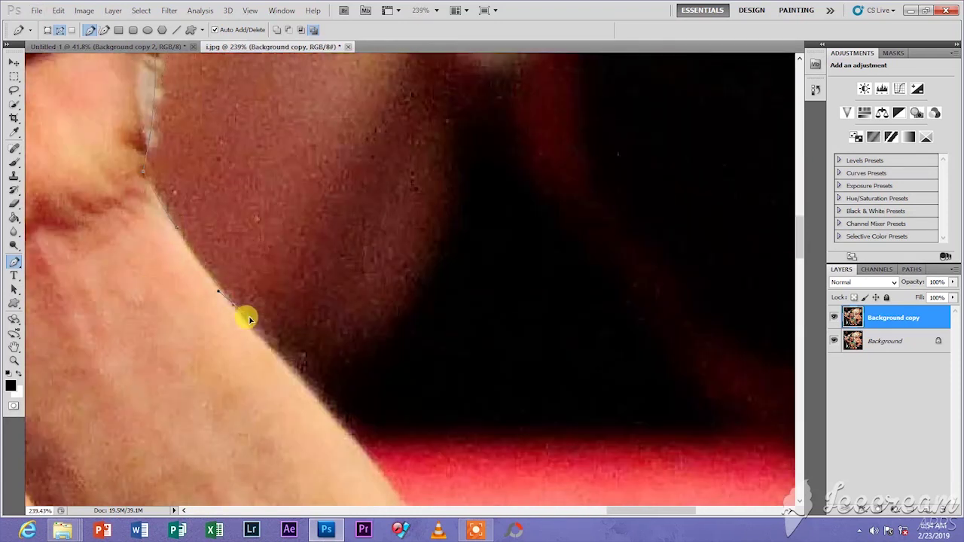
pyautogui.scroll(-1, 253, 345)
pyautogui.scroll(-1, 226, 299)
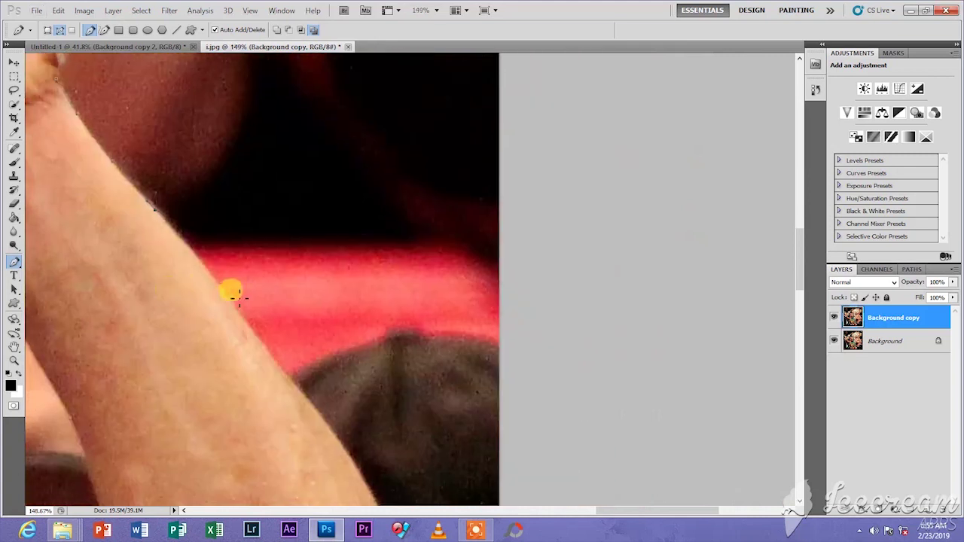
# - Continue the path down the outer edge of the raised forearm and around the tip of the elbow
pyautogui.scroll(-3, 233, 331)
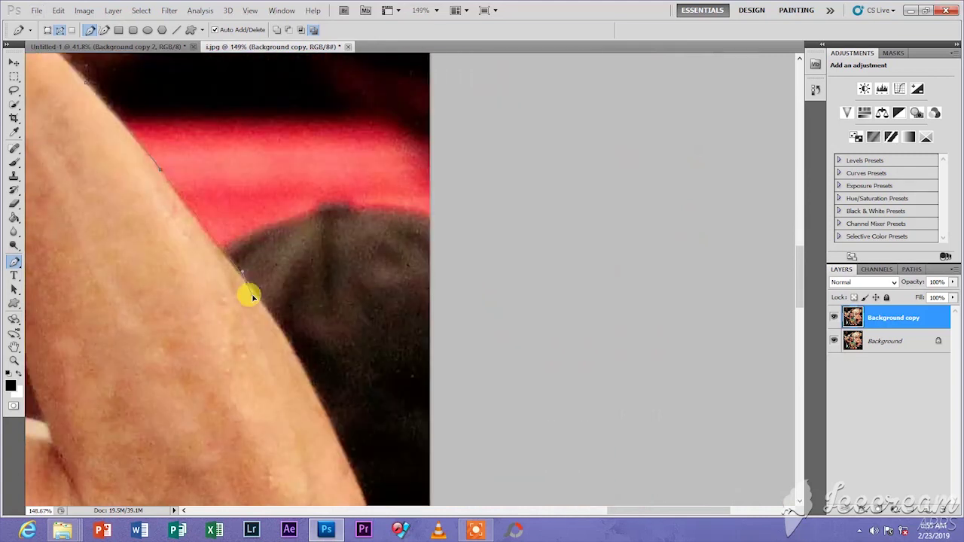
pyautogui.scroll(-3, 259, 299)
pyautogui.scroll(1, 224, 256)
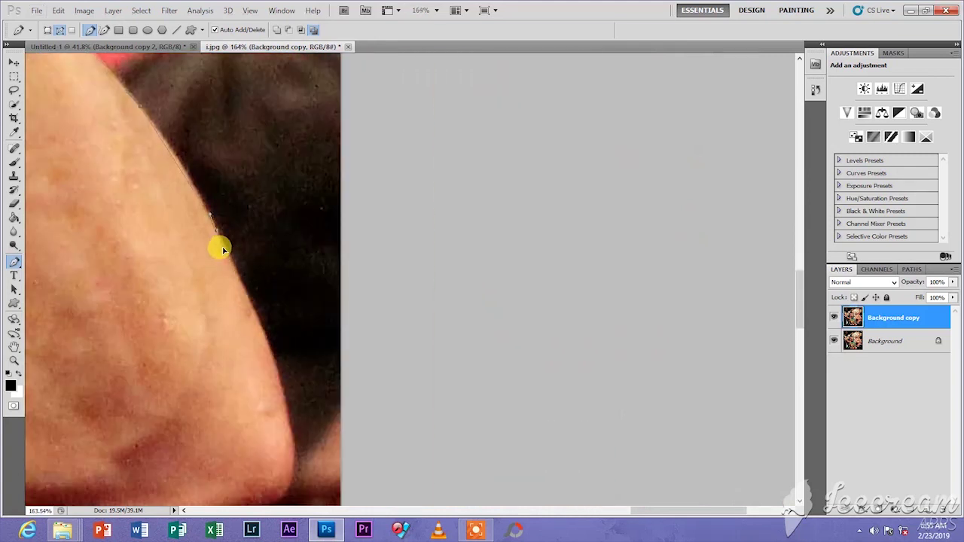
pyautogui.scroll(-3, 271, 347)
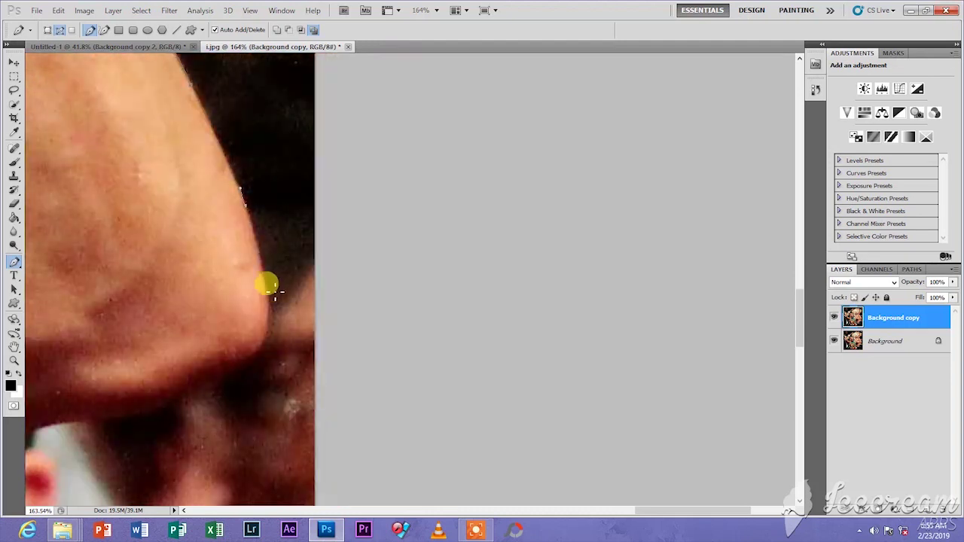
pyautogui.click(261, 347)
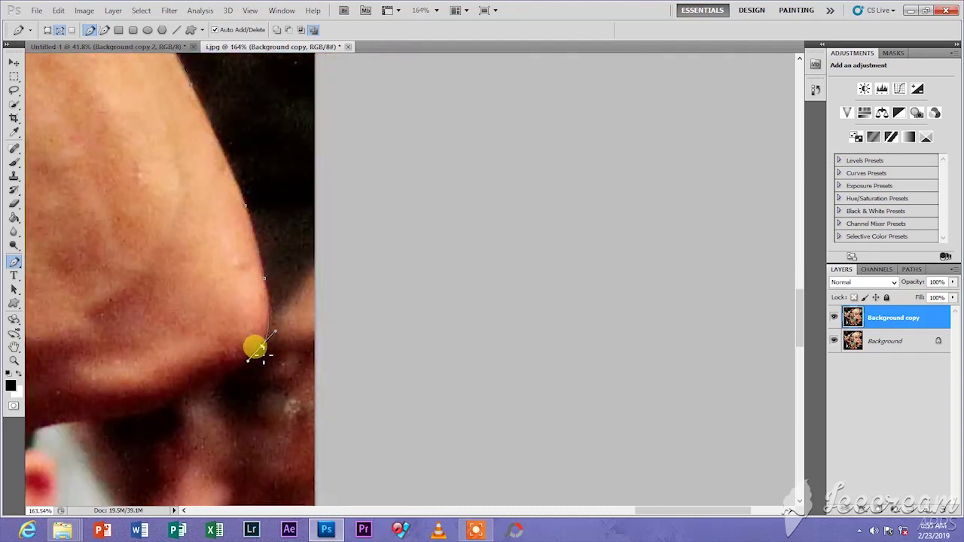
# - Trace the path from the elbow along the underside of the raised upper arm
pyautogui.scroll(-5, 258, 348)
pyautogui.scroll(4, 510, 367)
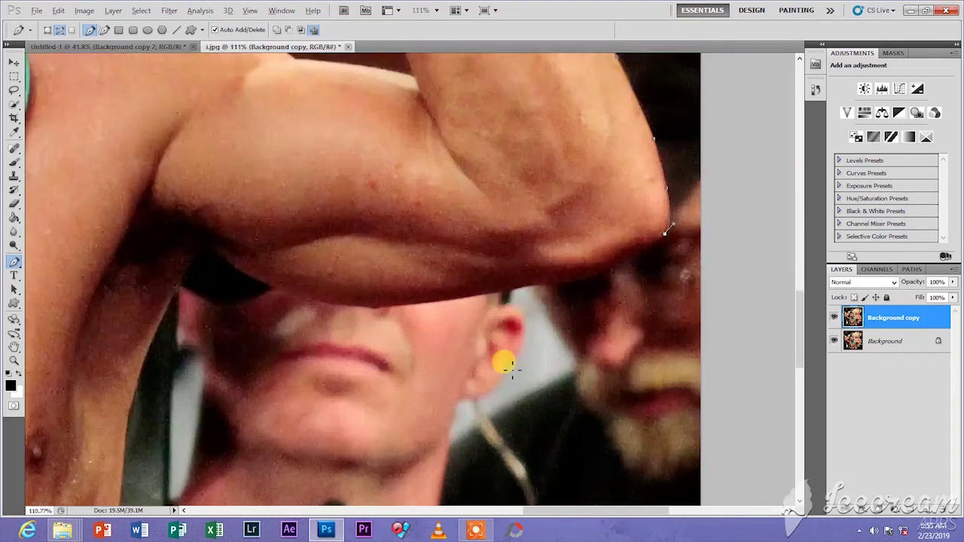
pyautogui.scroll(3, 631, 327)
pyautogui.moveTo(583, 222); pyautogui.dragTo(503, 257)
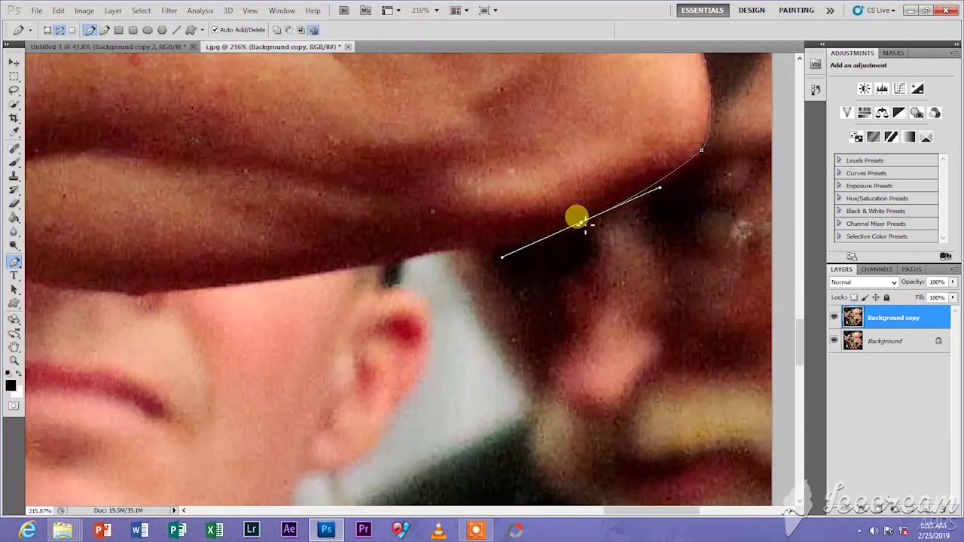
pyautogui.keyDown('alt'); pyautogui.click(581, 223); pyautogui.keyUp('alt')
pyautogui.moveTo(430, 251); pyautogui.dragTo(328, 253)
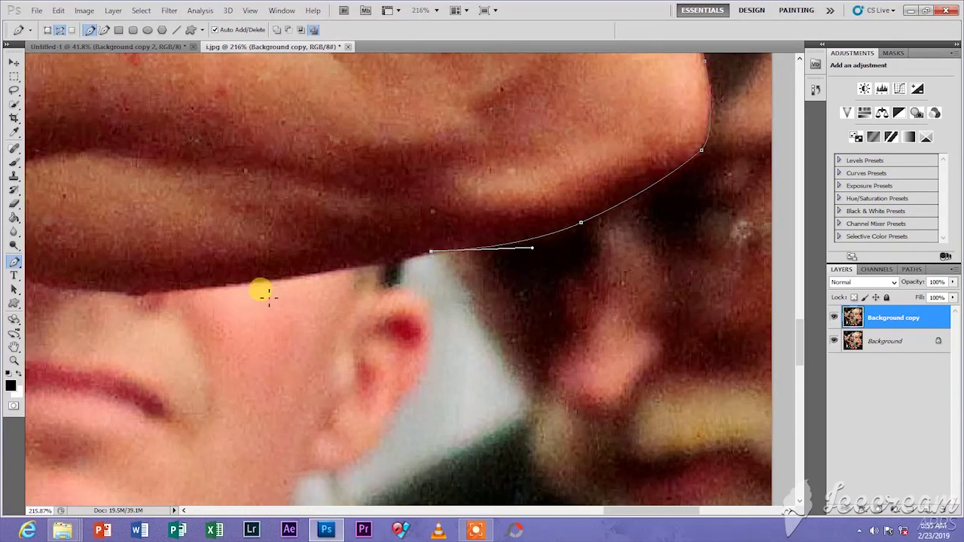
pyautogui.moveTo(165, 289); pyautogui.dragTo(129, 286)
pyautogui.keyDown('alt'); pyautogui.click(161, 287); pyautogui.keyUp('alt')
# - Curve the path up into the armpit of the raised arm and onto the upper side of the torso
pyautogui.scroll(-3, 301, 301)
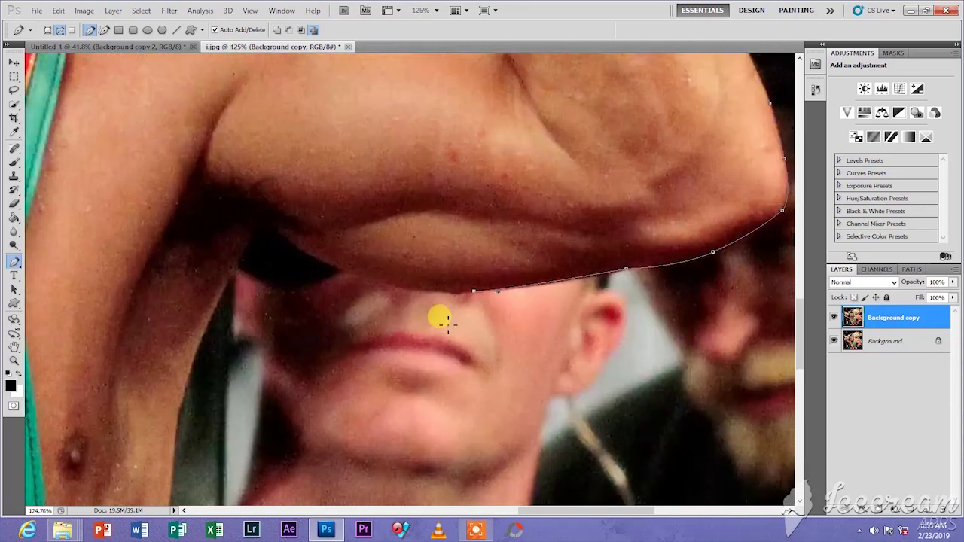
pyautogui.scroll(1, 298, 262)
pyautogui.moveTo(299, 263); pyautogui.dragTo(222, 214)
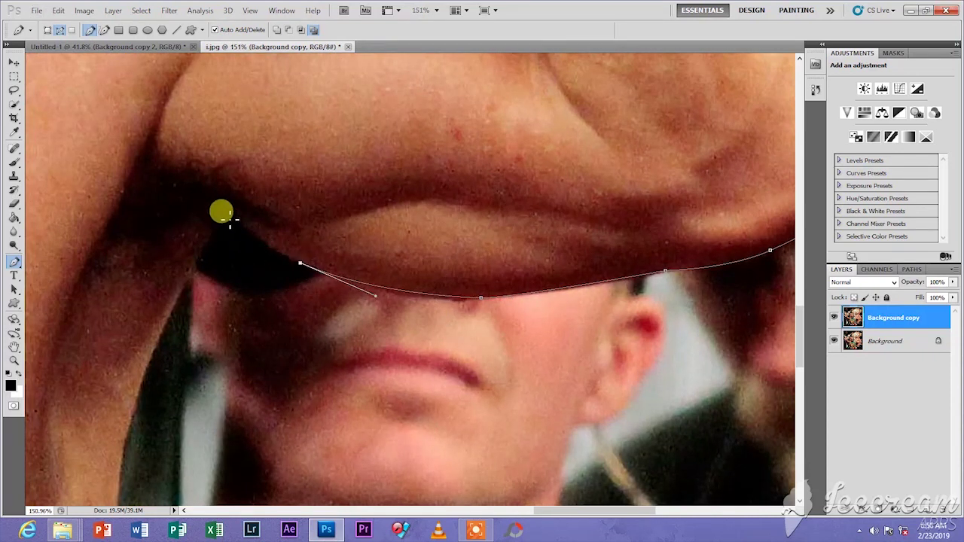
pyautogui.scroll(-3, 226, 215)
pyautogui.moveTo(186, 297)
pyautogui.mouseDown()
pyautogui.moveTo(166, 344)
pyautogui.moveTo(170, 299)
pyautogui.mouseUp()
pyautogui.scroll(-3, 173, 299)
pyautogui.scroll(1, 180, 189)
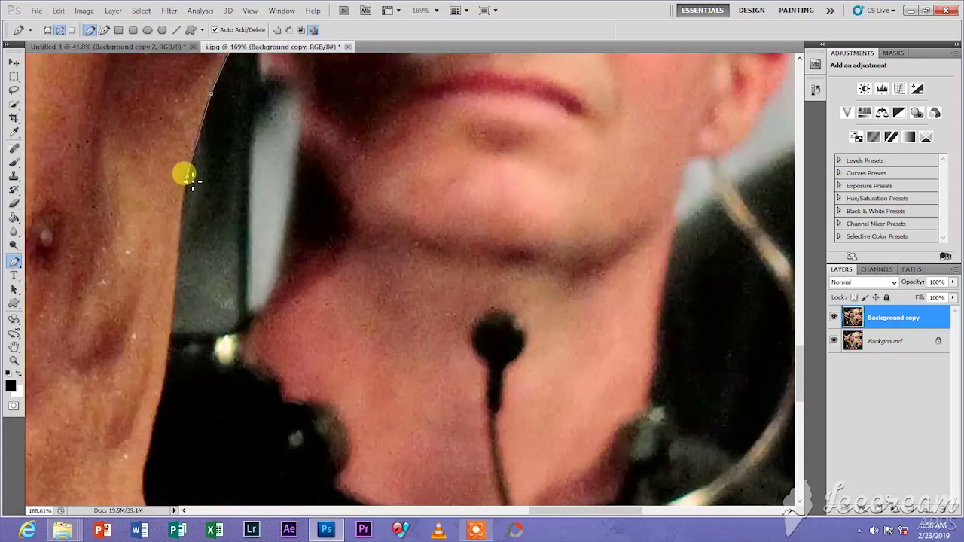
# - Trace the path down the side of the torso to the white trim of the waist belt
pyautogui.click(170, 365)
pyautogui.scroll(-2, 167, 331)
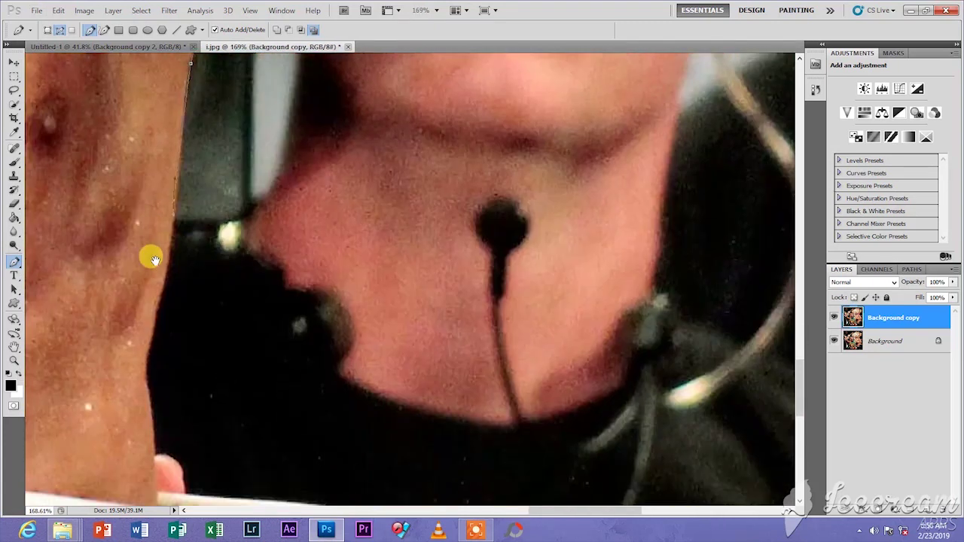
pyautogui.scroll(4, 147, 350)
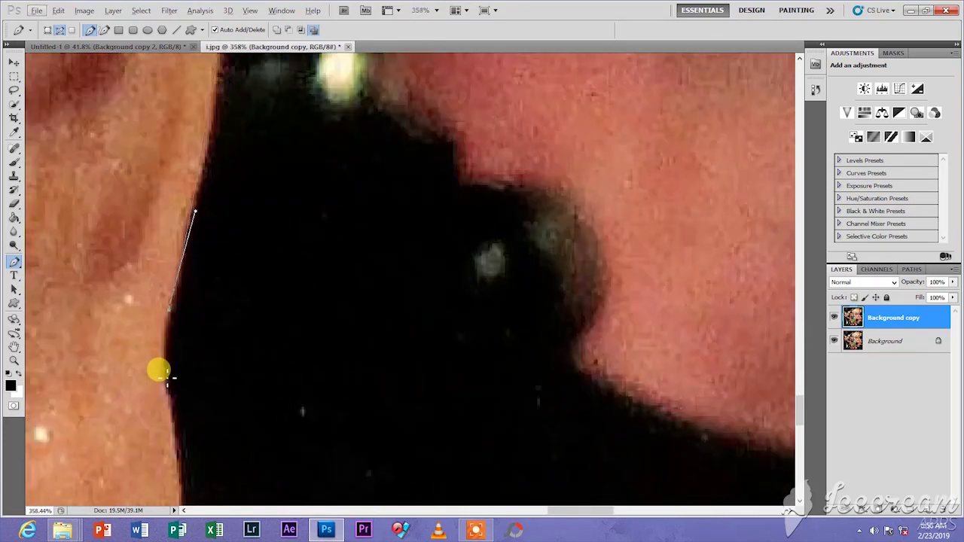
pyautogui.moveTo(165, 392); pyautogui.dragTo(108, 274)
pyautogui.scroll(-3, 157, 329)
pyautogui.scroll(3, 167, 403)
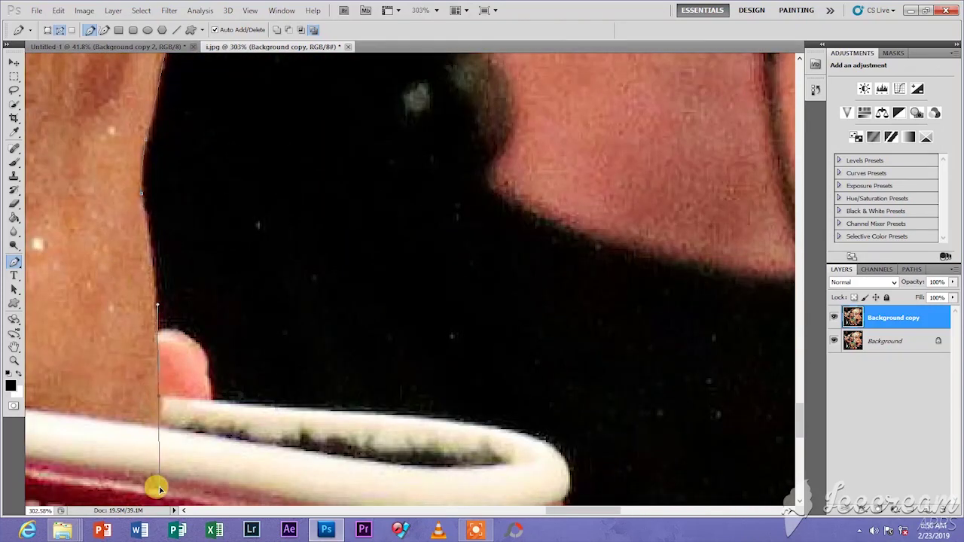
# - Follow the upper edge of the waist belt's white trim and round its folded end
pyautogui.scroll(-8, 158, 490)
pyautogui.scroll(4, 360, 291)
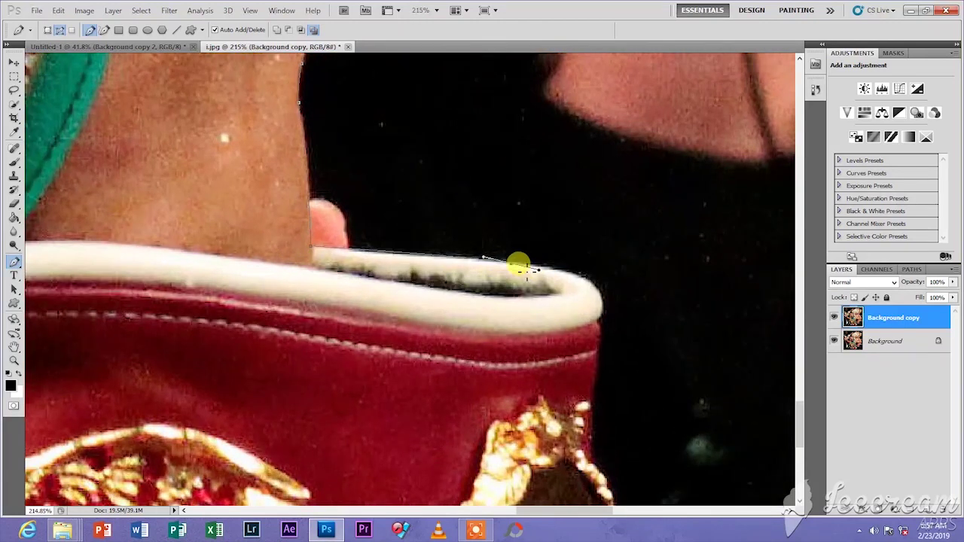
pyautogui.moveTo(594, 293); pyautogui.dragTo(595, 319)
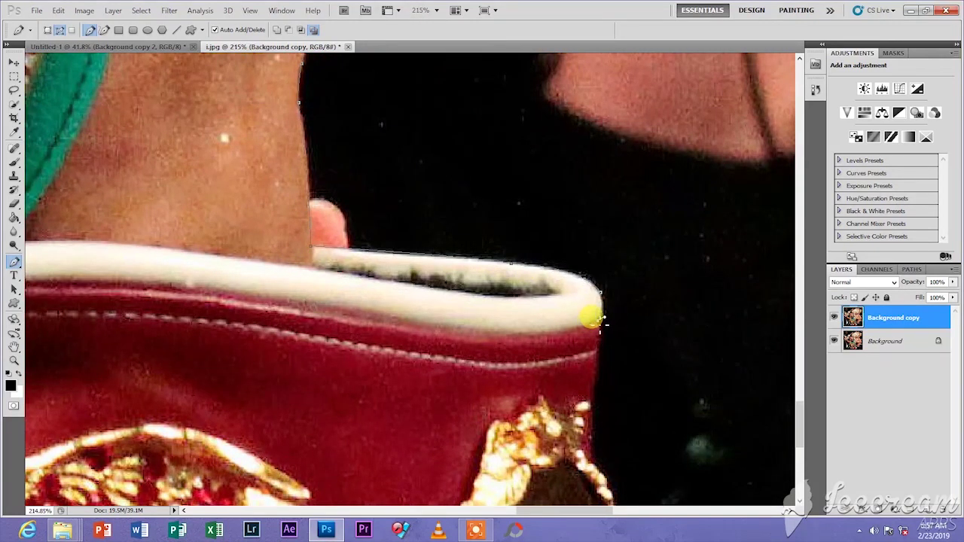
# - Trace the path down the waist belt's outer edge and gold ornament to the bottom of the image
pyautogui.scroll(1, 656, 383)
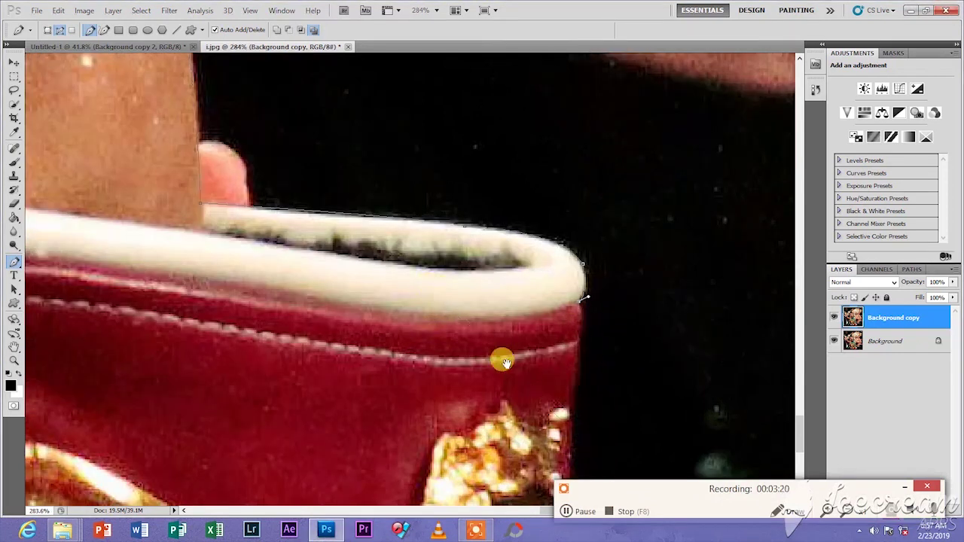
pyautogui.scroll(-3, 528, 316)
pyautogui.moveTo(544, 283)
pyautogui.mouseDown()
pyautogui.moveTo(532, 308)
pyautogui.moveTo(548, 302)
pyautogui.moveTo(544, 267)
pyautogui.mouseUp()
pyautogui.moveTo(540, 379)
pyautogui.mouseDown()
pyautogui.moveTo(537, 426)
pyautogui.moveTo(543, 387)
pyautogui.mouseUp()
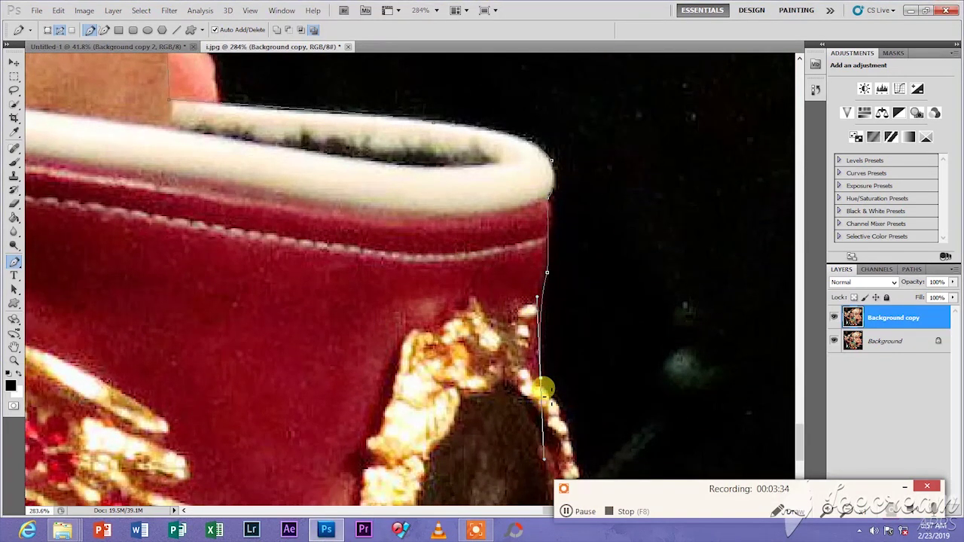
pyautogui.scroll(2, 404, 236)
pyautogui.moveTo(464, 243)
pyautogui.mouseDown()
pyautogui.moveTo(463, 286)
pyautogui.moveTo(459, 243)
pyautogui.mouseUp()
pyautogui.moveTo(495, 436)
pyautogui.mouseDown()
pyautogui.moveTo(486, 483)
pyautogui.moveTo(493, 432)
pyautogui.mouseUp()
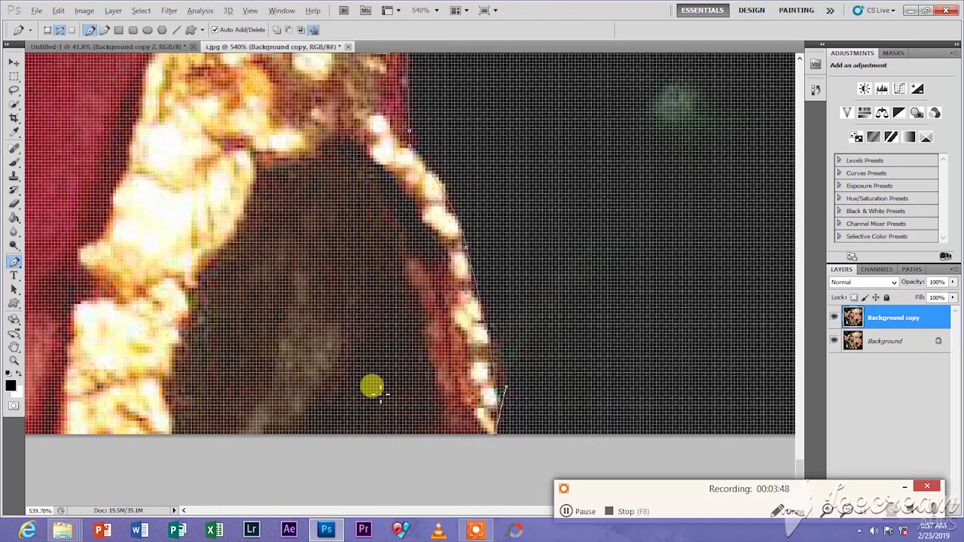
pyautogui.scroll(-8, 287, 397)
pyautogui.rightClick(262, 245)
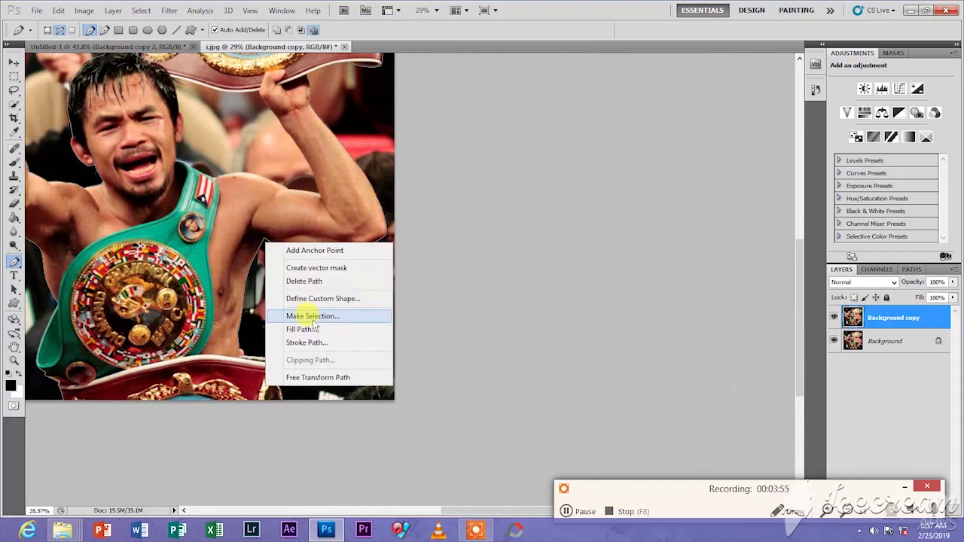
pyautogui.click(310, 316)
pyautogui.click(544, 172)
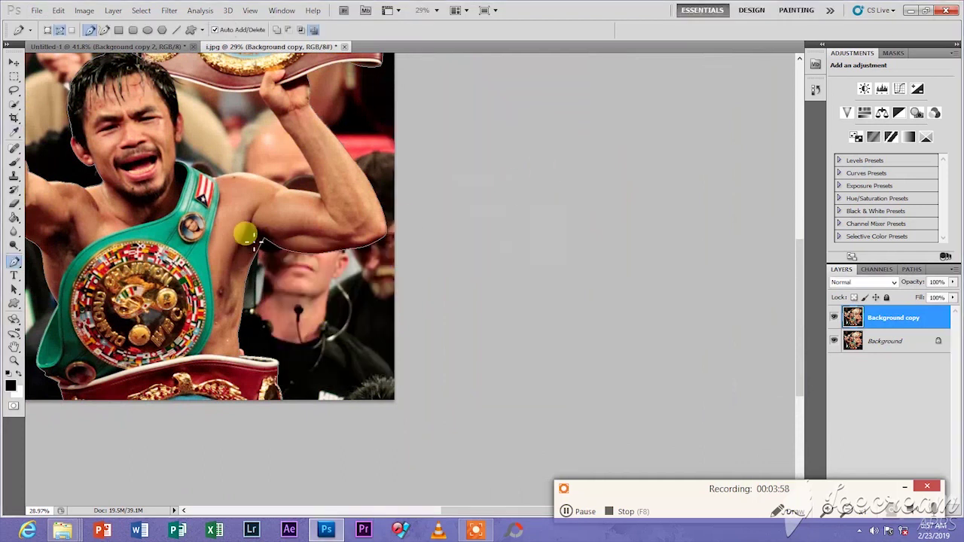
# - Make a new anti-aliased selection from the boxer's path with a feather radius of 0 pixels
pyautogui.scroll(-2, 256, 230)
pyautogui.scroll(3, 259, 231)
pyautogui.scroll(1, 268, 229)
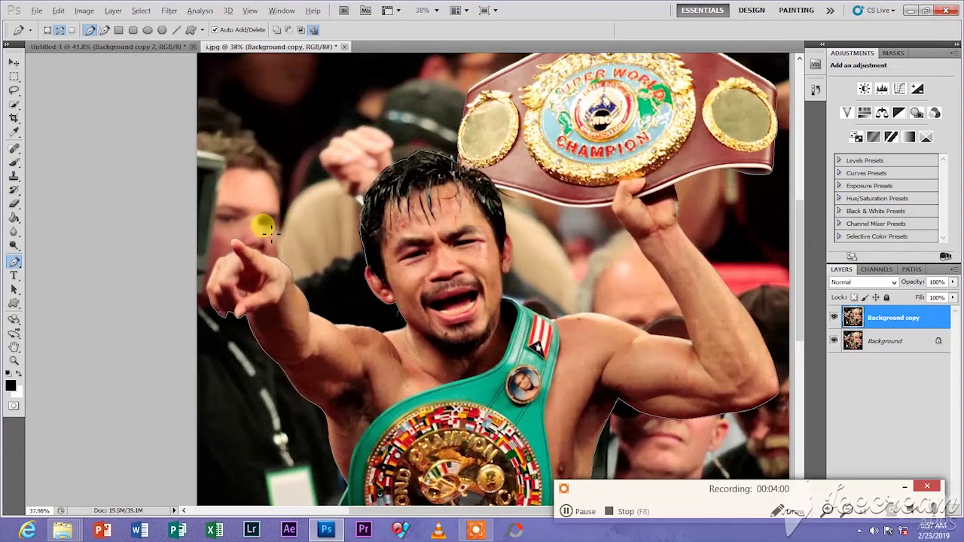
pyautogui.scroll(-2, 265, 228)
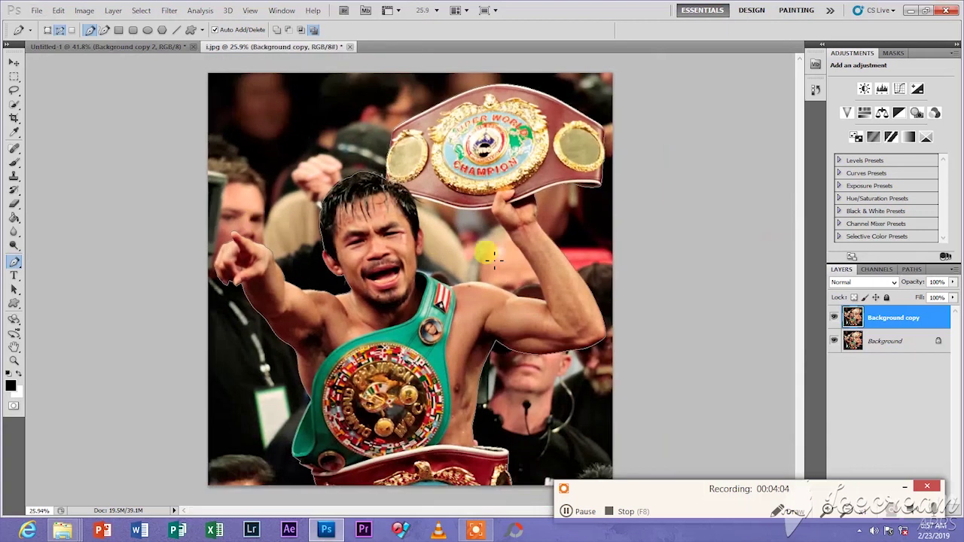
pyautogui.scroll(2, 381, 302)
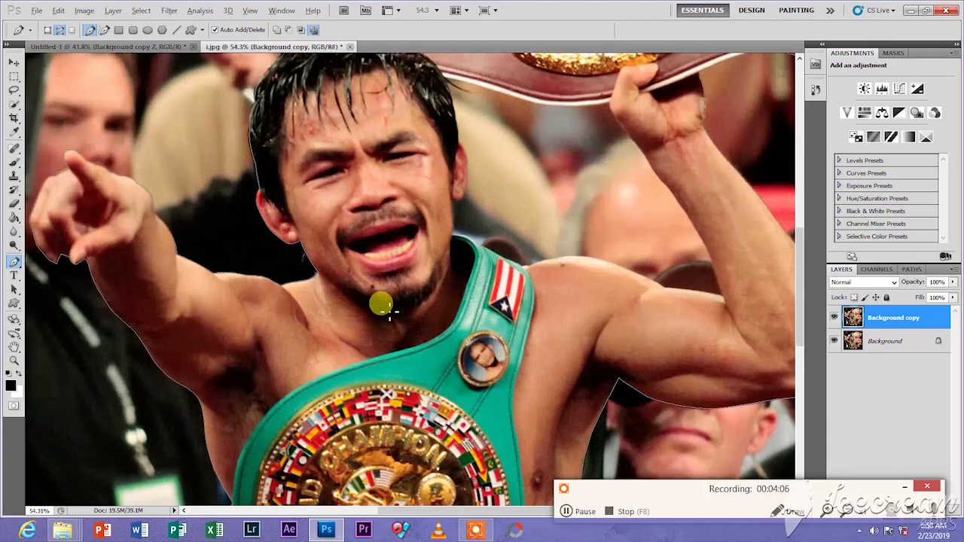
pyautogui.scroll(1, 377, 252)
pyautogui.scroll(-1, 370, 230)
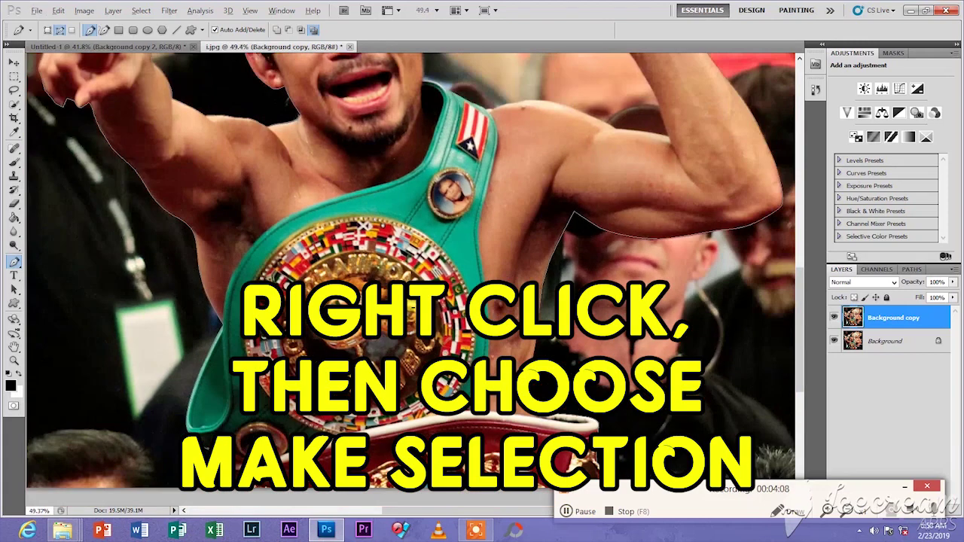
pyautogui.rightClick(570, 215)
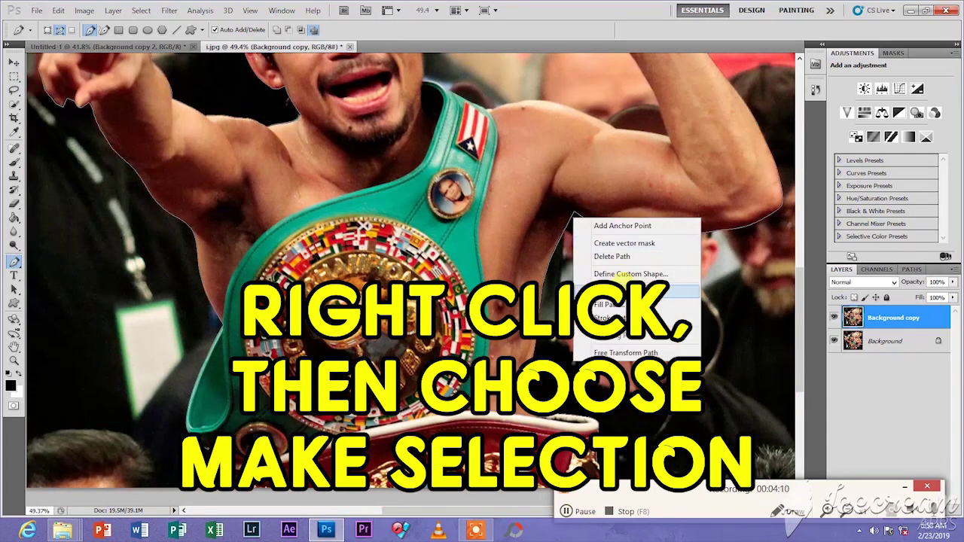
pyautogui.click(625, 277)
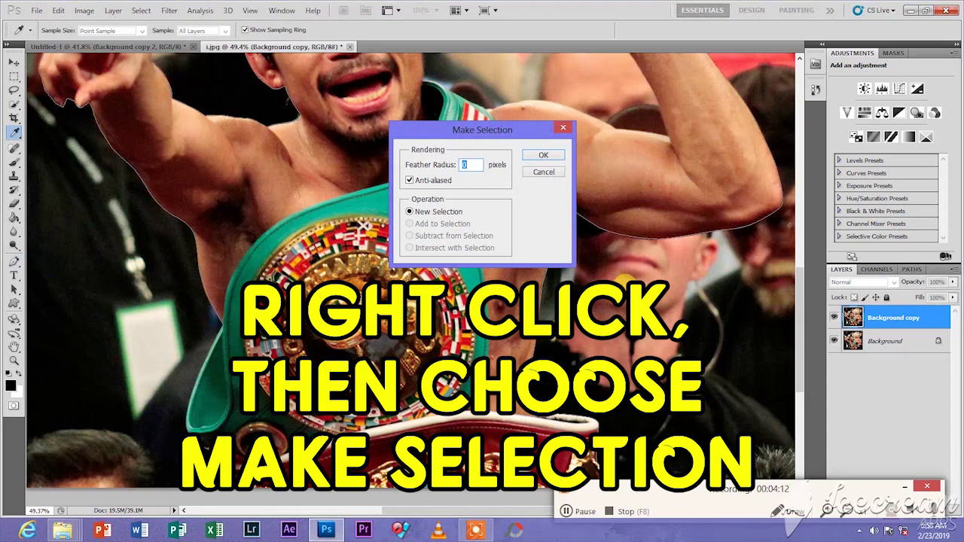
pyautogui.click(543, 156)
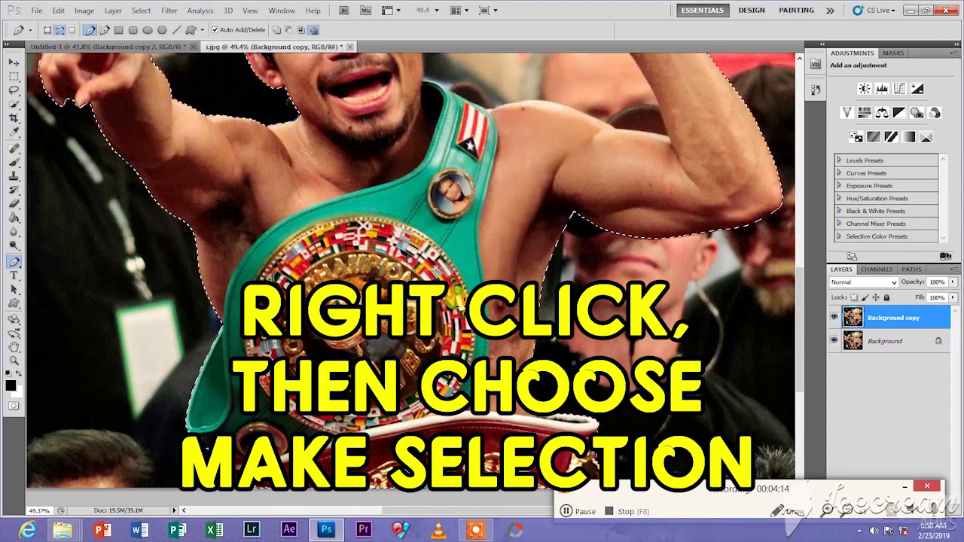
pyautogui.scroll(-4, 456, 297)
pyautogui.scroll(1, 456, 298)
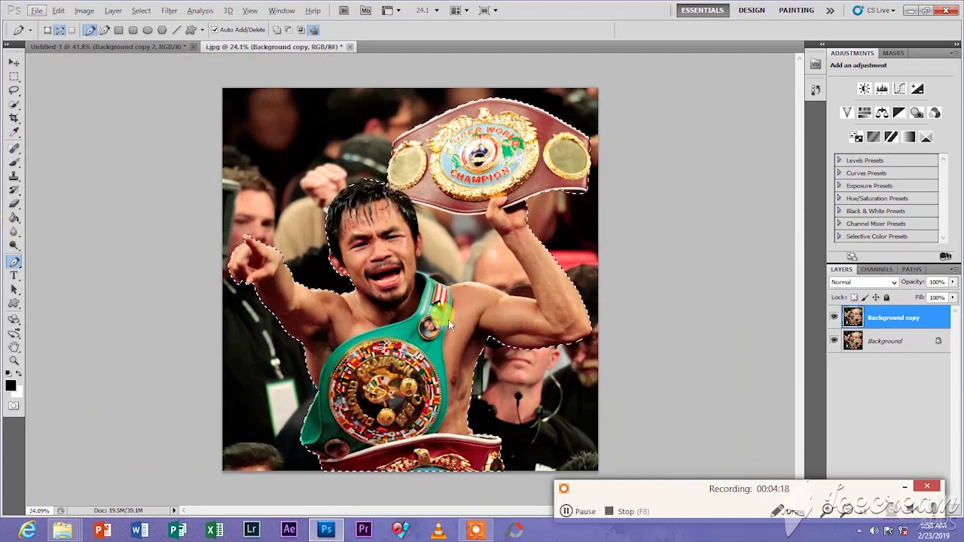
# - Refine the edge of the boxer selection with Smooth set to 37, outputting to a selection
pyautogui.click(15, 76)
pyautogui.click(412, 29)
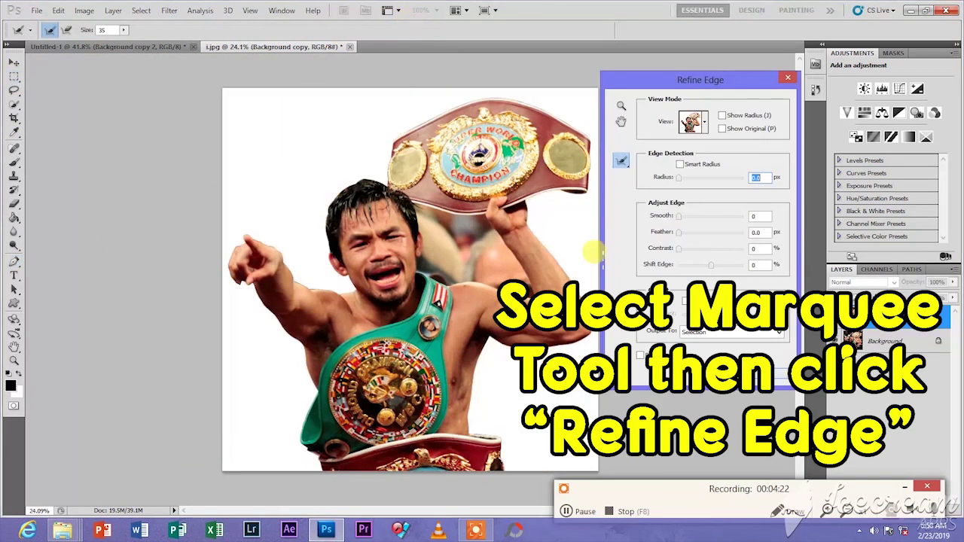
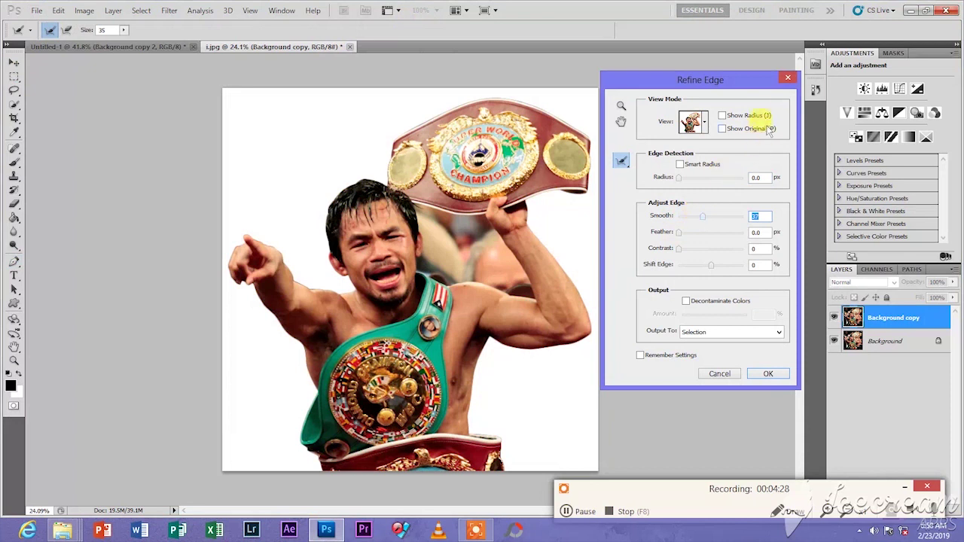
pyautogui.click(770, 375)
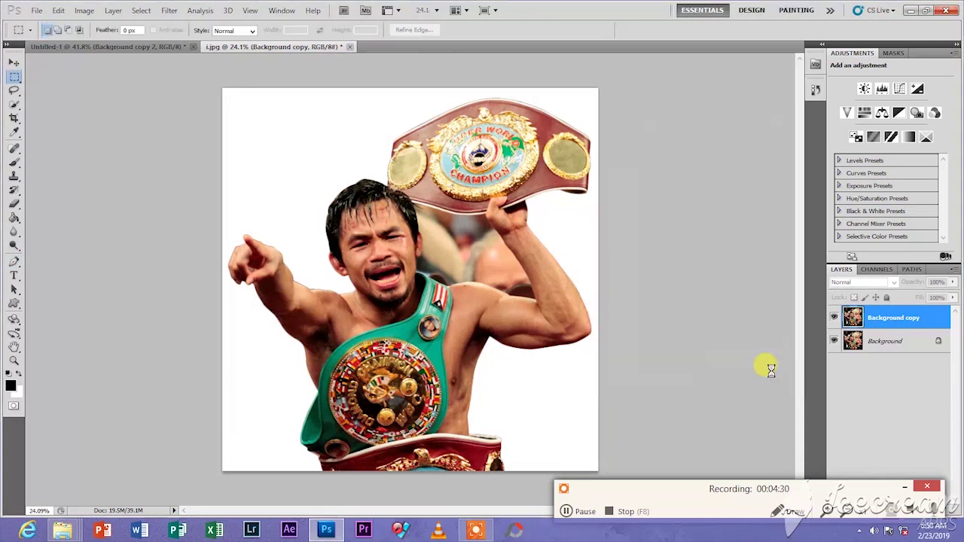
# - Hide the original Background layer and mask the Background copy layer to the boxer selection
pyautogui.click(834, 340)
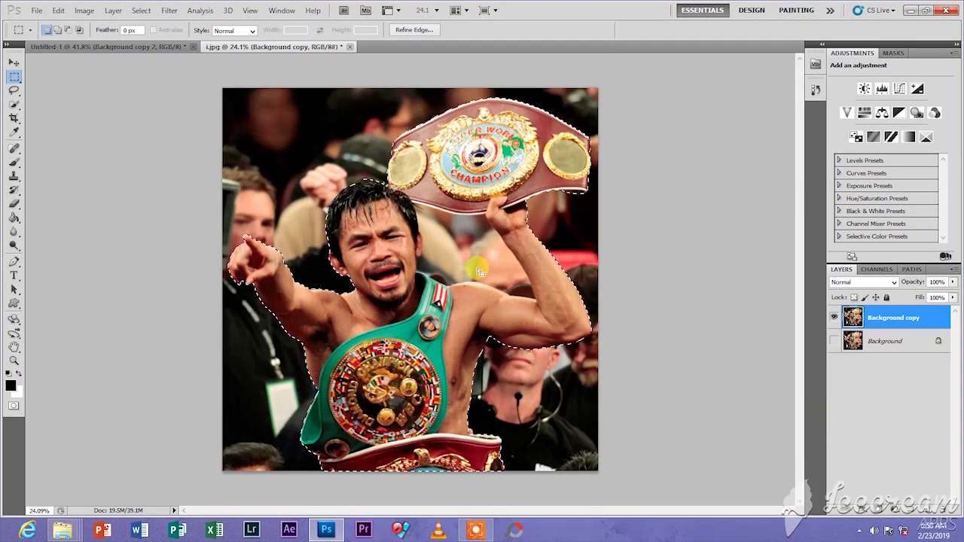
pyautogui.click(875, 514)
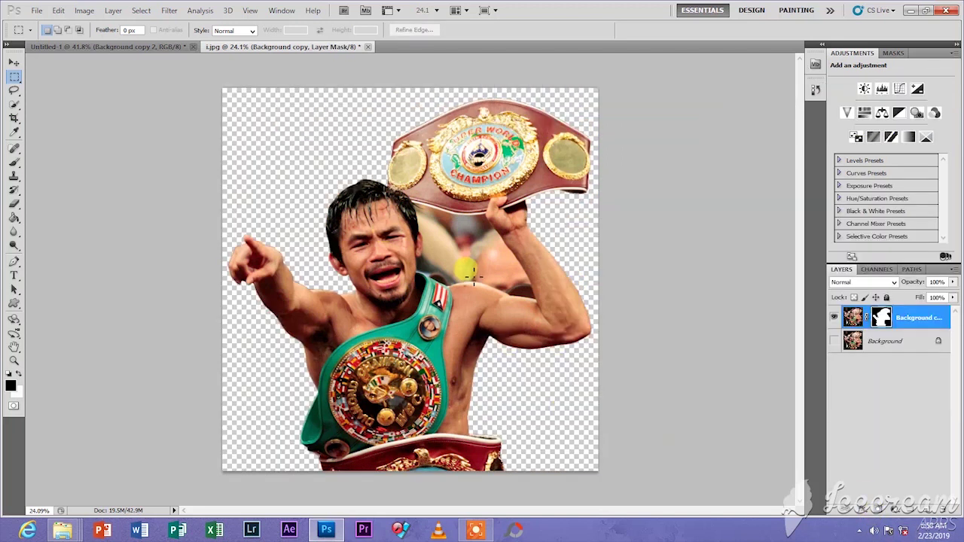
# - Start a Pen path where the raised hand meets the belt and curve it along the belt's lower white edge
pyautogui.scroll(5, 453, 247)
pyautogui.scroll(1, 453, 247)
pyautogui.scroll(-4, 453, 248)
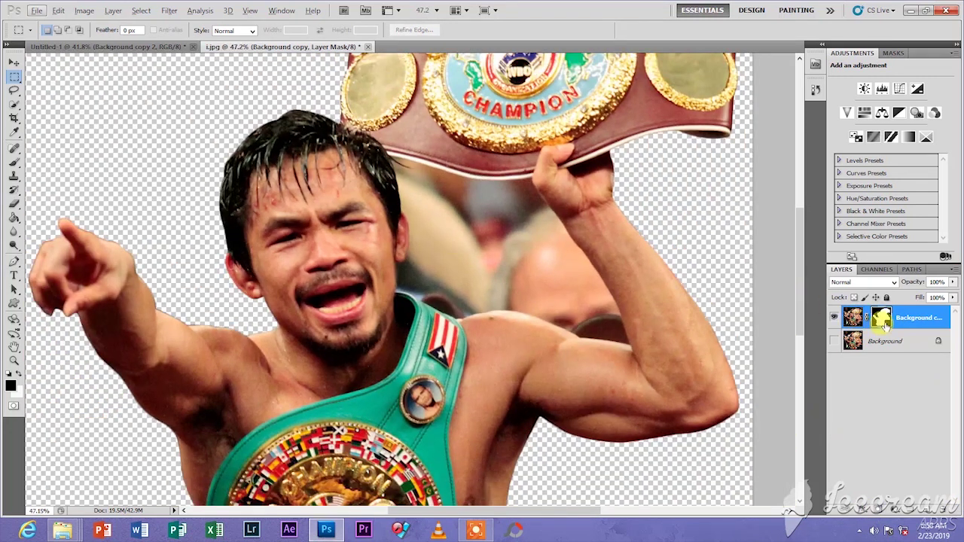
pyautogui.click(14, 262)
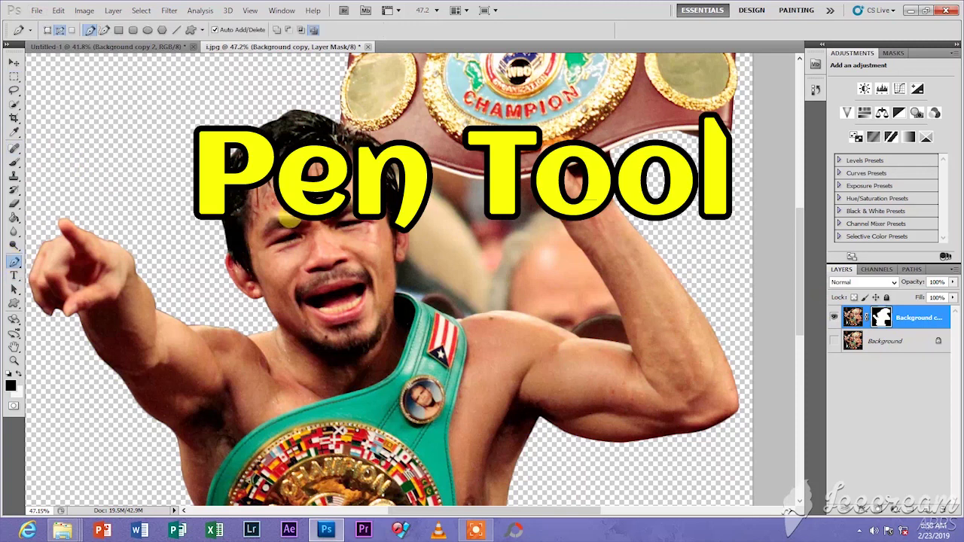
pyautogui.scroll(1, 447, 202)
pyautogui.scroll(3, 446, 204)
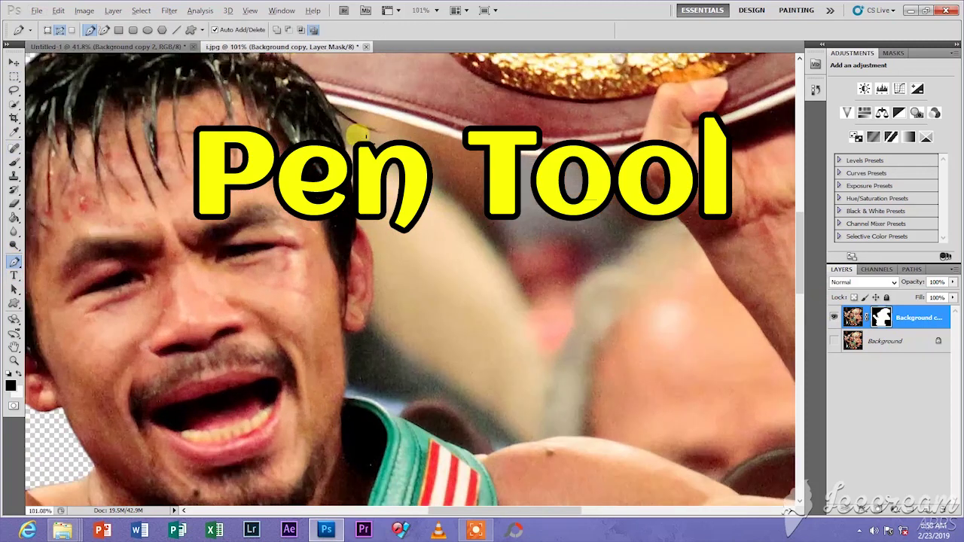
pyautogui.scroll(-2, 586, 328)
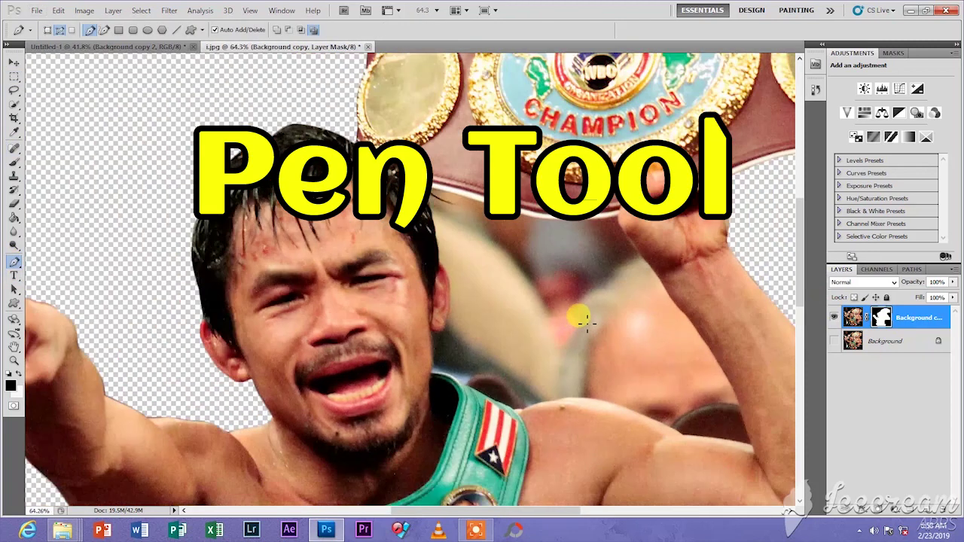
pyautogui.scroll(-2, 586, 323)
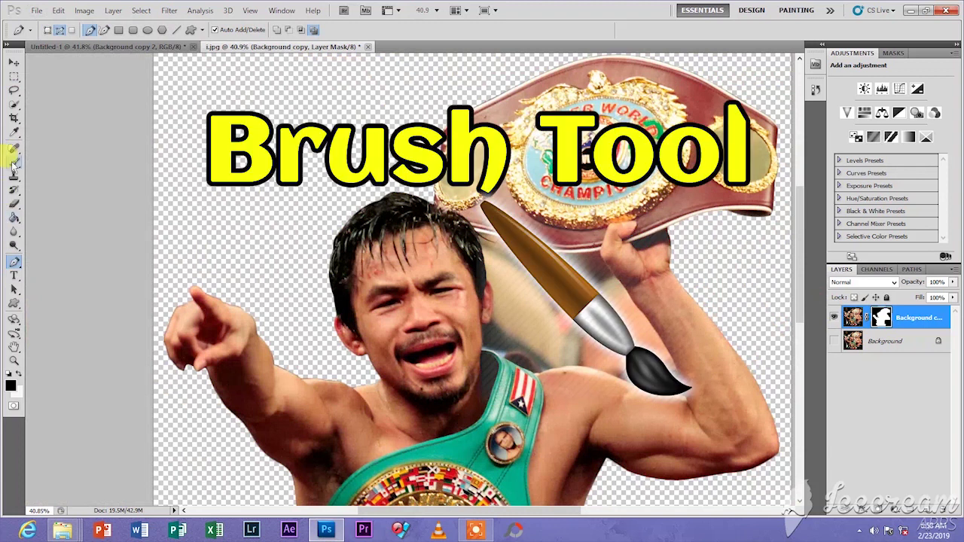
pyautogui.scroll(2, 541, 331)
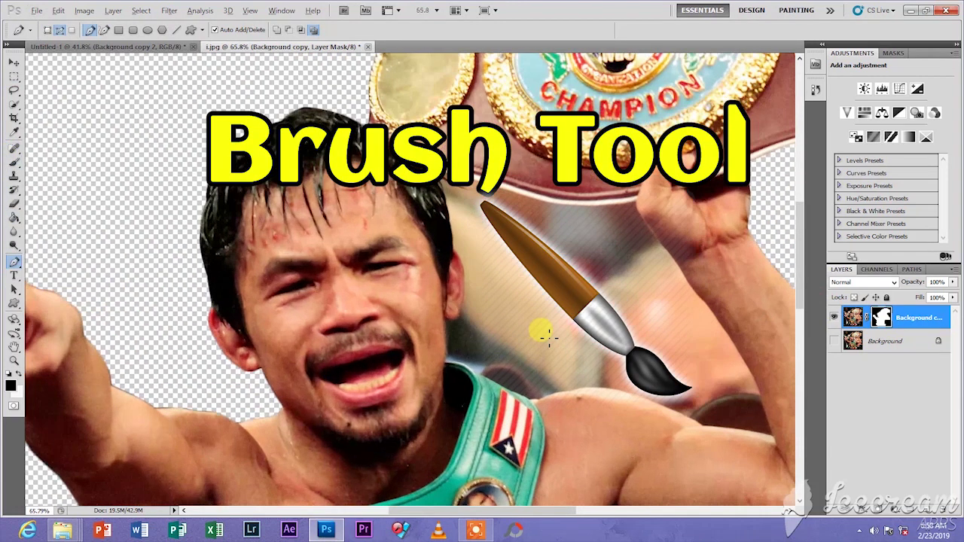
pyautogui.scroll(3, 544, 336)
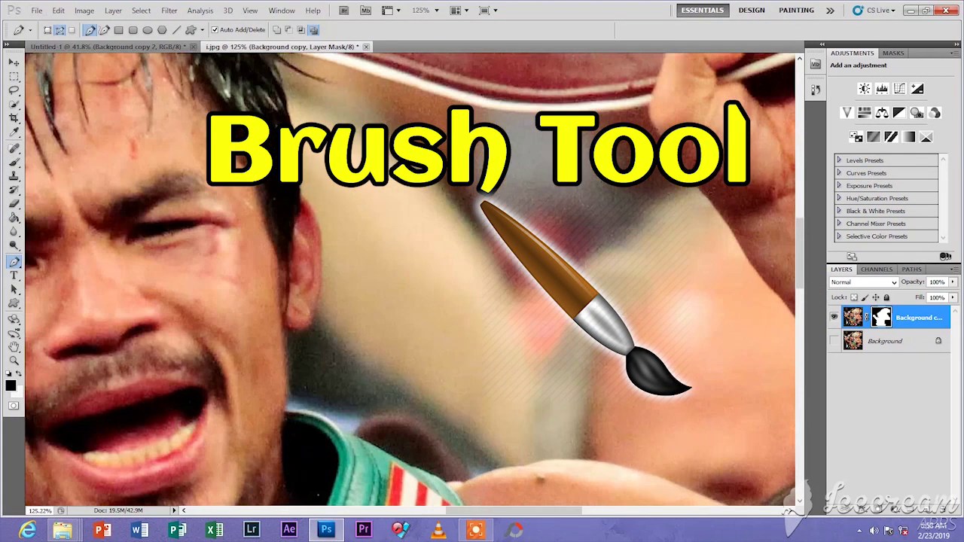
pyautogui.scroll(3, 442, 263)
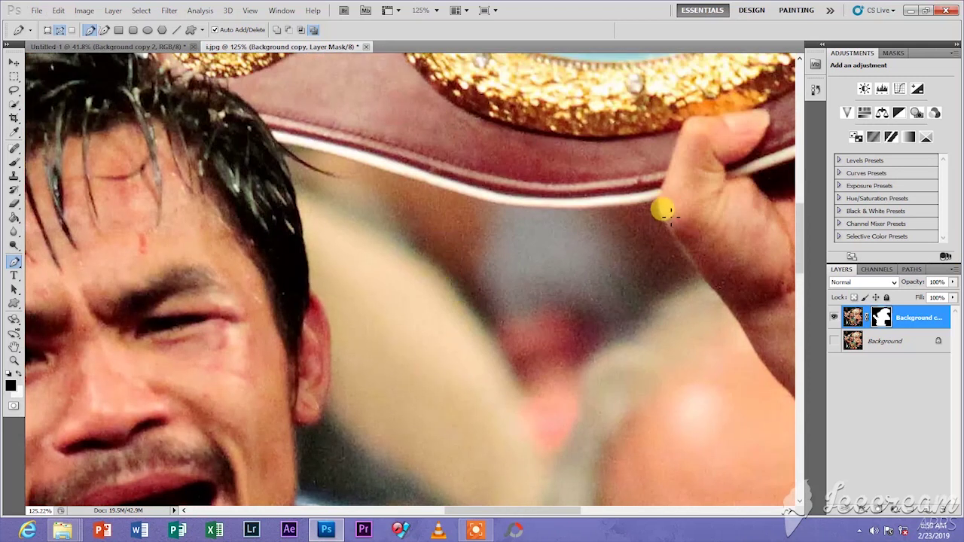
pyautogui.scroll(3, 661, 241)
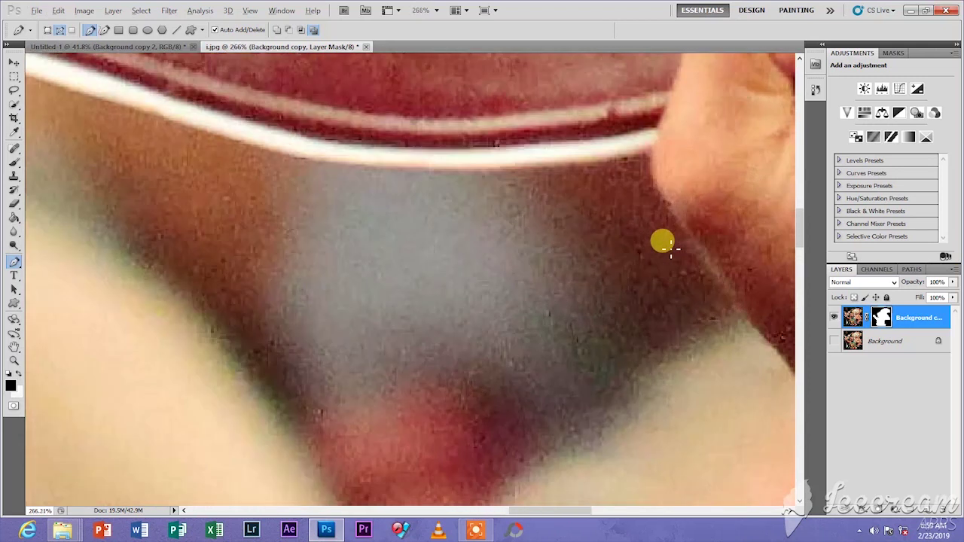
pyautogui.scroll(-1, 660, 241)
pyautogui.click(486, 529)
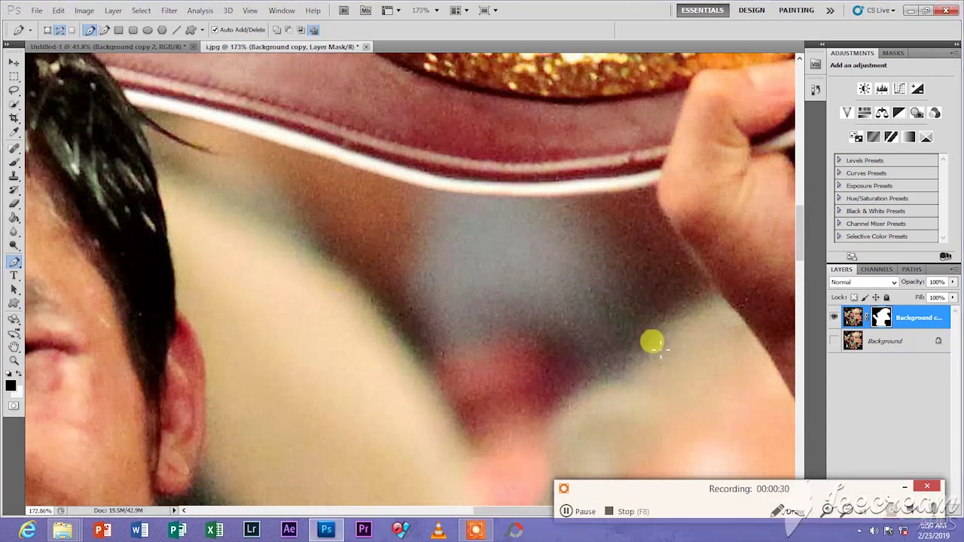
pyautogui.scroll(2, 682, 249)
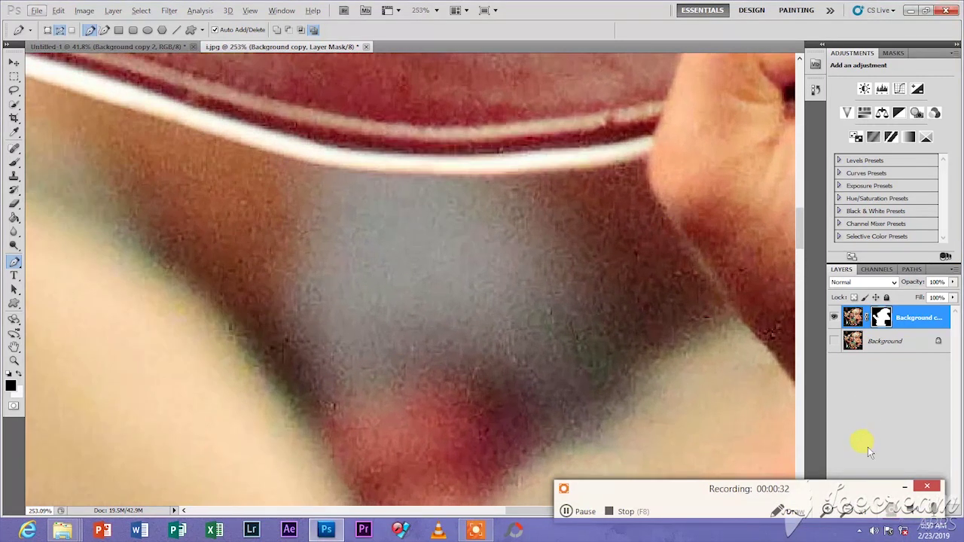
pyautogui.click(652, 150)
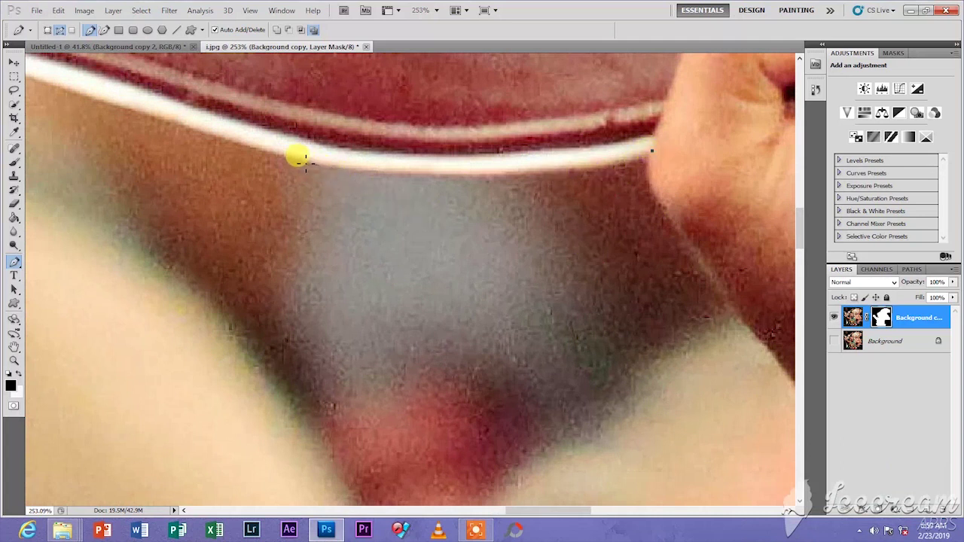
pyautogui.moveTo(297, 158); pyautogui.dragTo(34, 124)
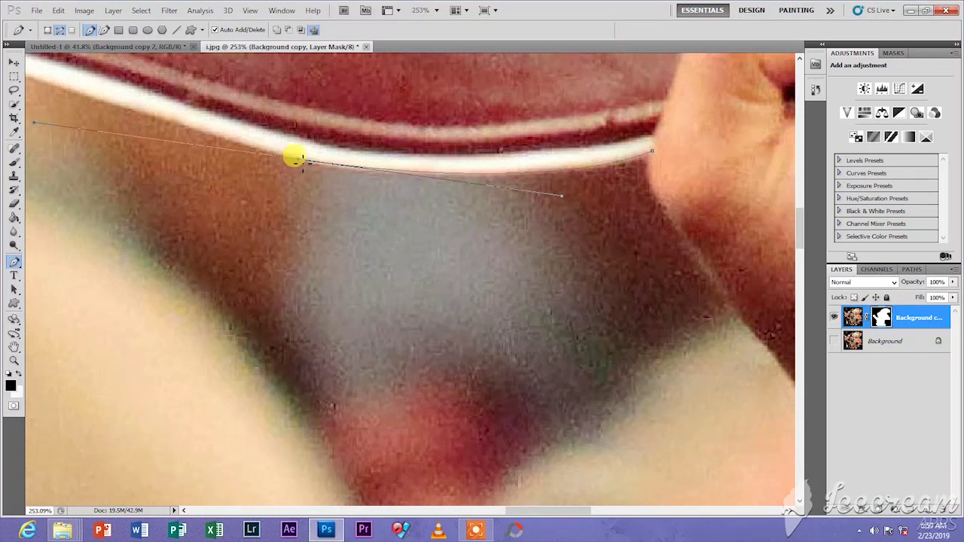
# - Continue the path along the raised belt's white edge to where it meets the boxer's hair
pyautogui.moveTo(118, 219); pyautogui.dragTo(525, 366)
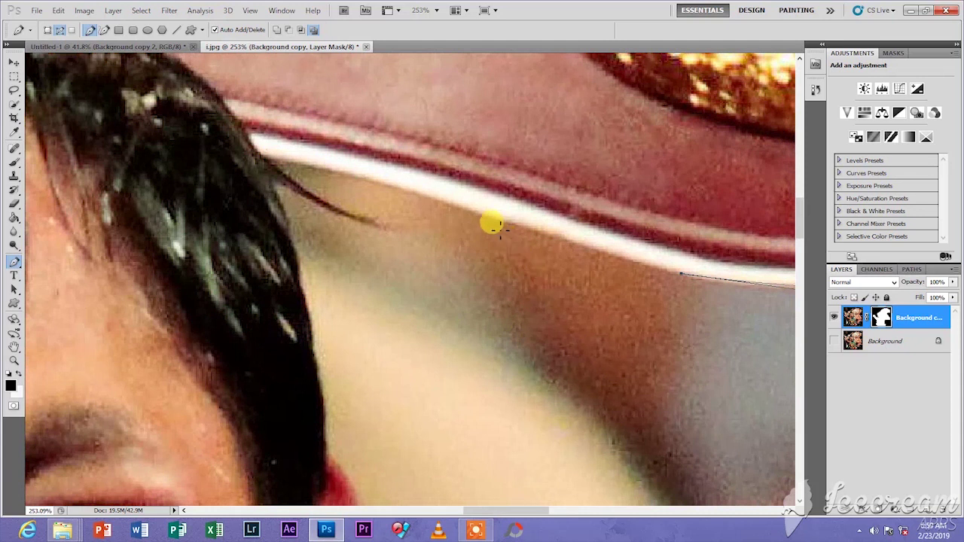
pyautogui.moveTo(489, 217)
pyautogui.mouseDown()
pyautogui.moveTo(439, 201)
pyautogui.moveTo(490, 216)
pyautogui.mouseUp()
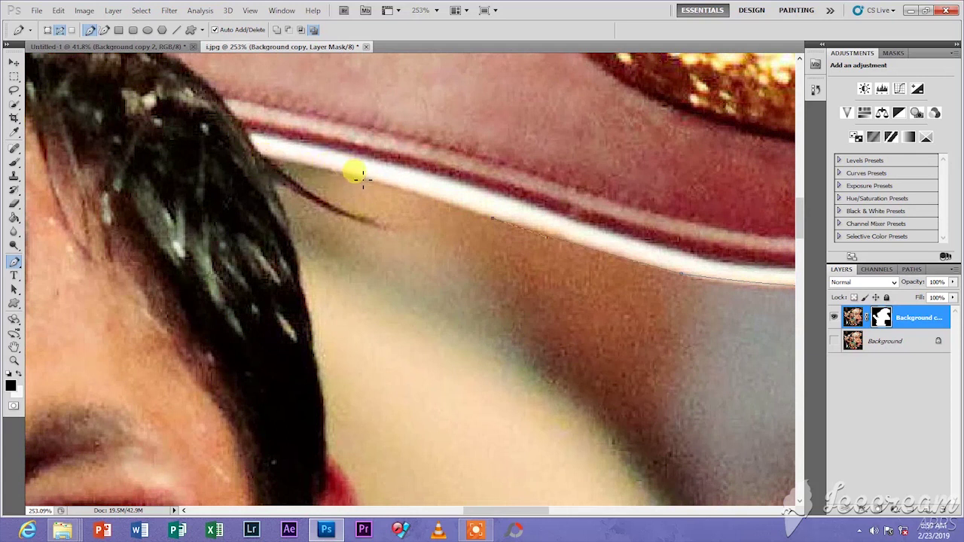
pyautogui.moveTo(360, 176); pyautogui.dragTo(339, 177)
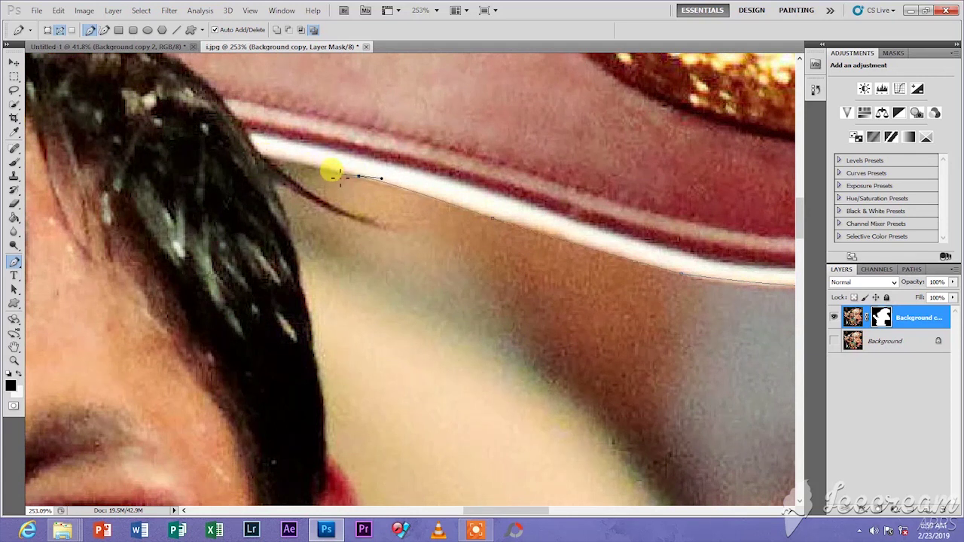
pyautogui.click(267, 160)
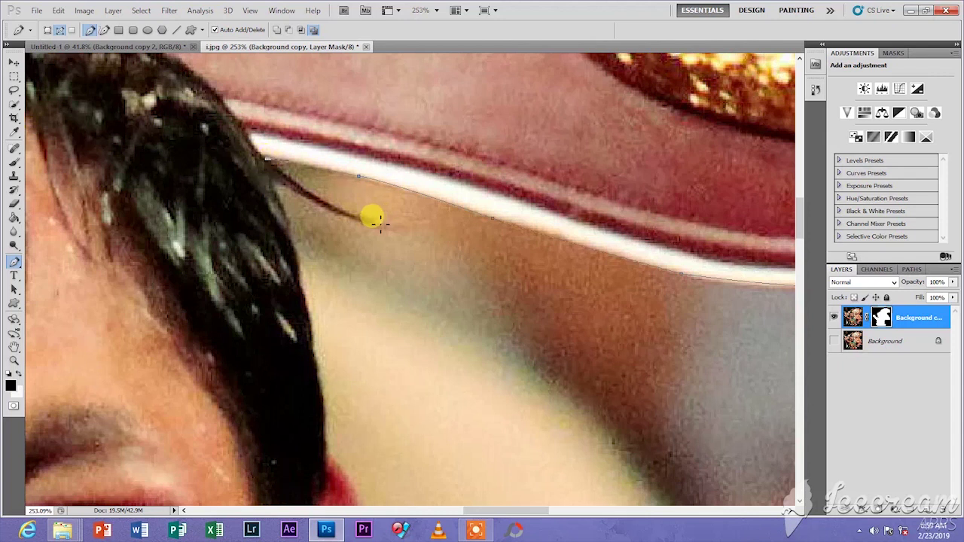
# - Trace the path around the stray hair strand and down the side of the hair to the top of the ear
pyautogui.moveTo(377, 221); pyautogui.dragTo(435, 245)
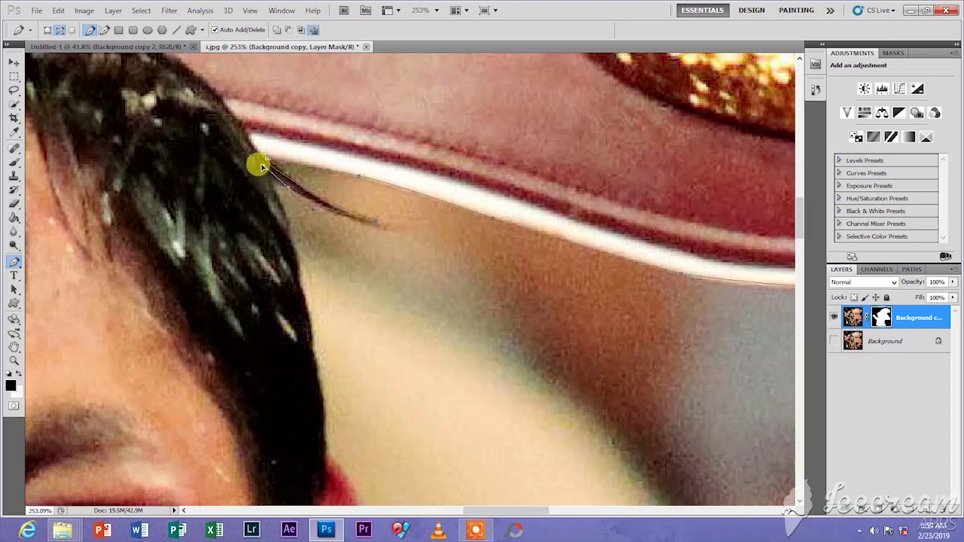
pyautogui.moveTo(250, 163); pyautogui.dragTo(273, 176)
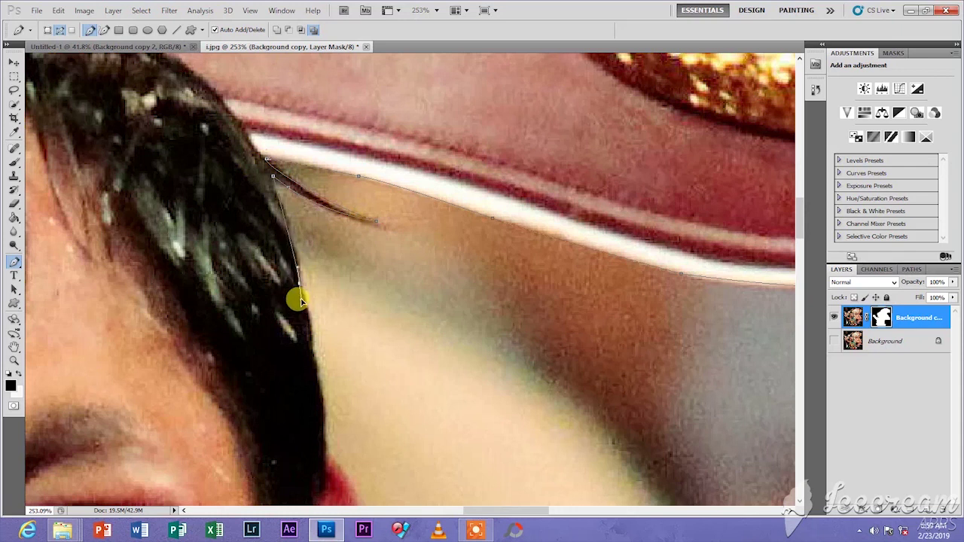
pyautogui.moveTo(298, 298); pyautogui.dragTo(299, 287)
pyautogui.scroll(-3, 306, 338)
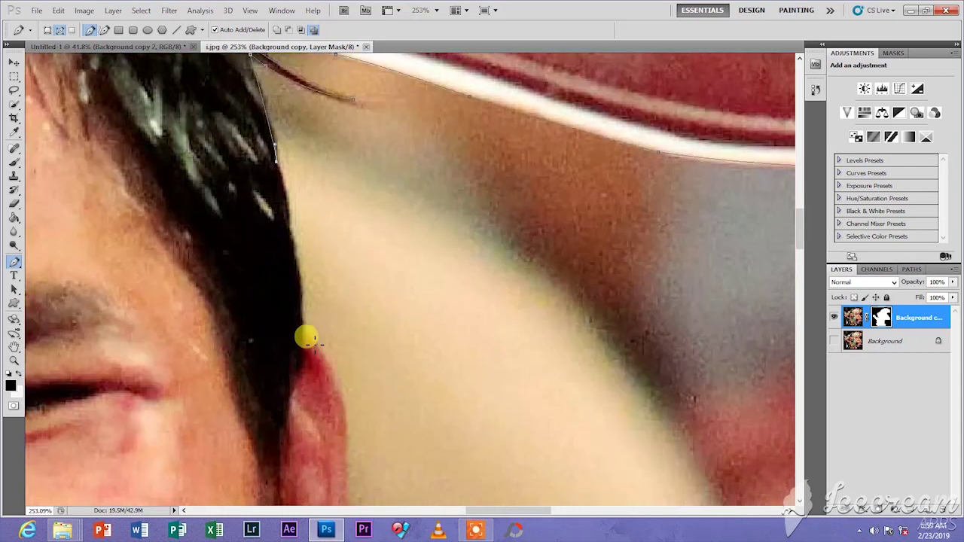
pyautogui.moveTo(299, 323); pyautogui.dragTo(303, 340)
# - Trace the path around the ear's outer edge and under the earlobe to the jaw
pyautogui.scroll(-3, 310, 437)
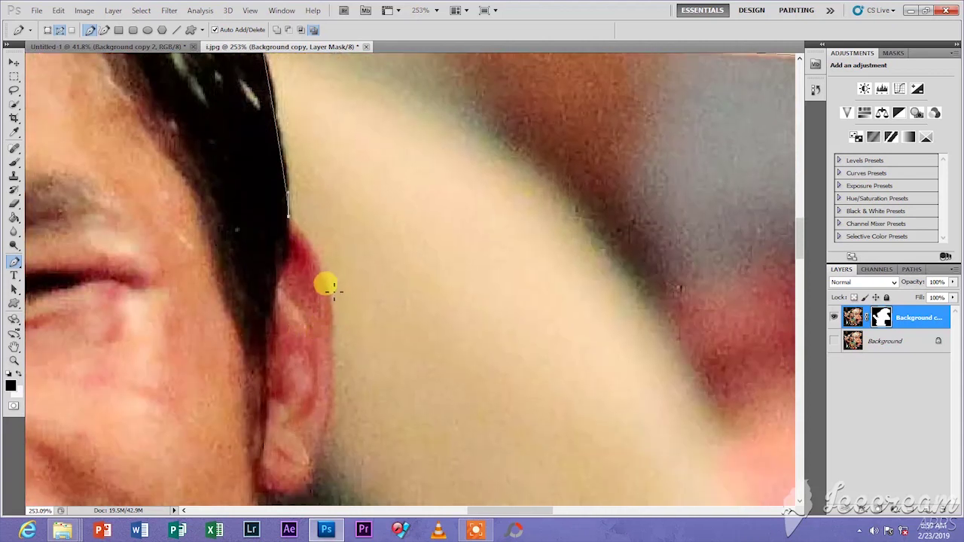
pyautogui.moveTo(328, 285)
pyautogui.mouseDown()
pyautogui.moveTo(332, 308)
pyautogui.moveTo(329, 295)
pyautogui.mouseUp()
pyautogui.moveTo(309, 394); pyautogui.dragTo(301, 290)
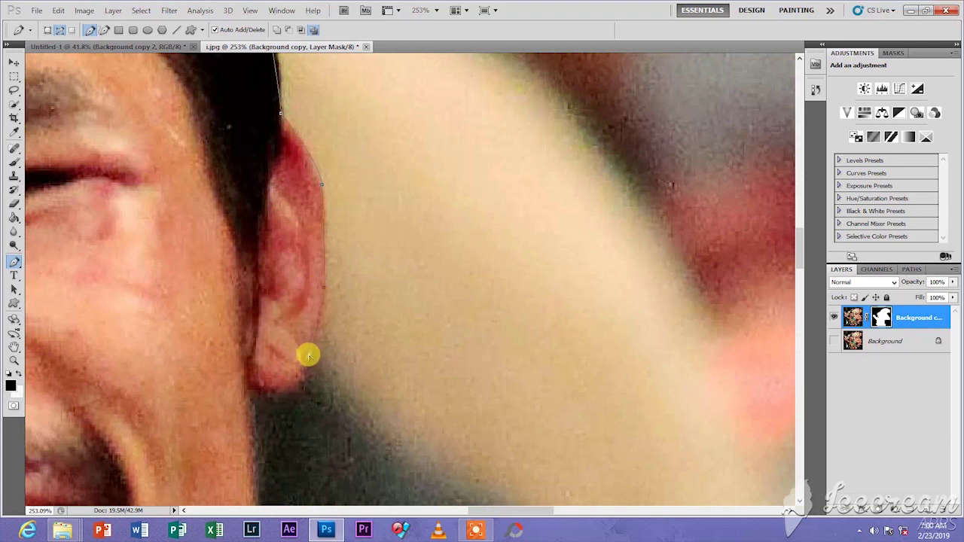
pyautogui.moveTo(309, 356); pyautogui.dragTo(294, 388)
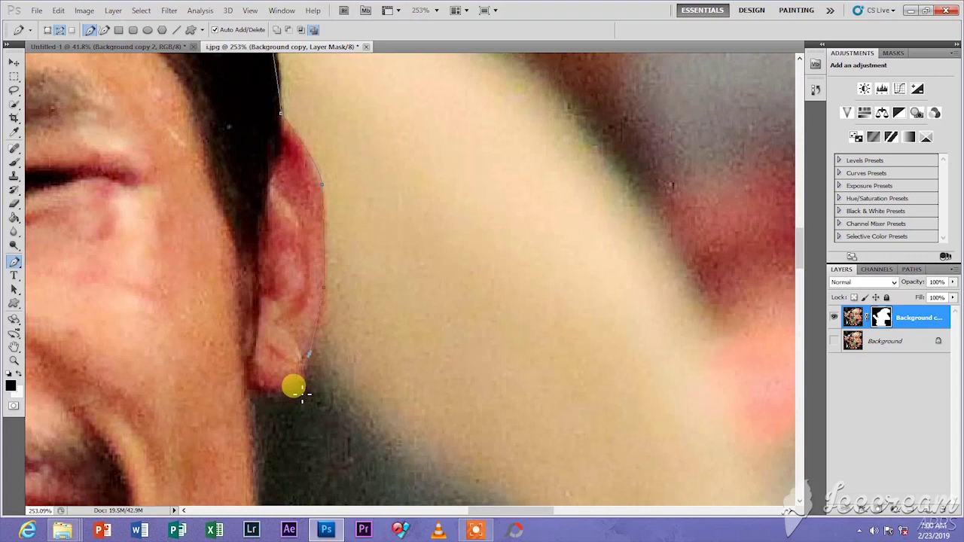
pyautogui.click(300, 390)
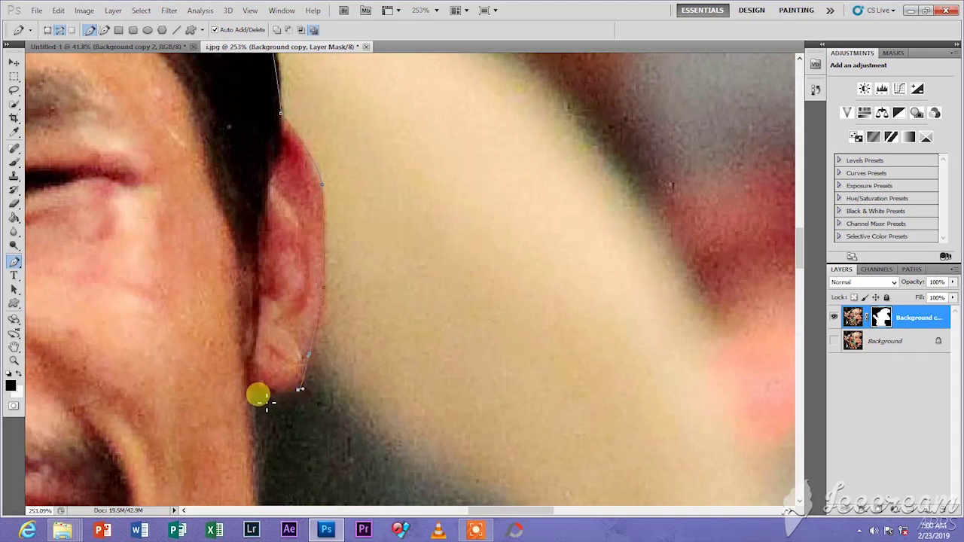
pyautogui.moveTo(248, 389); pyautogui.dragTo(243, 382)
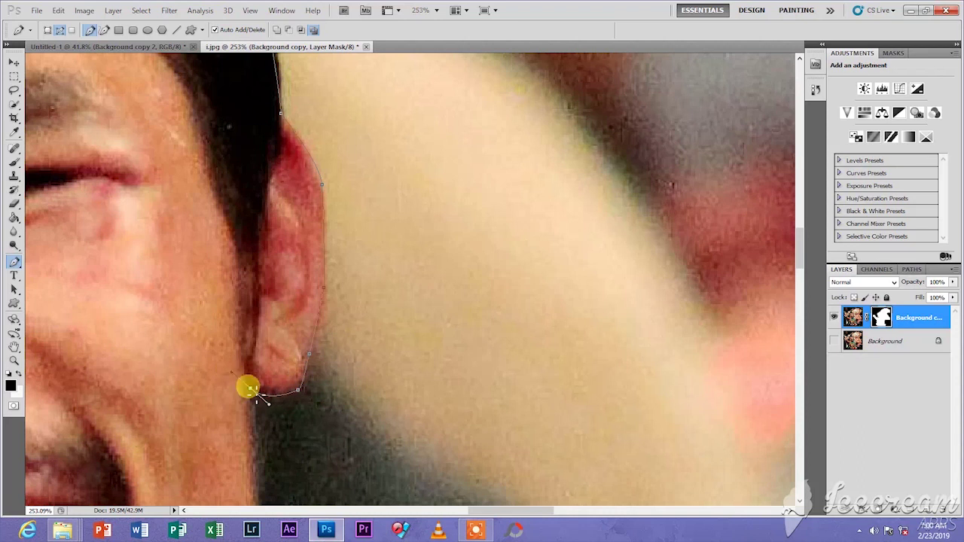
# - Extend the path down the jaw and over the green strap's curved rim, ending the curve in a corner anchor
pyautogui.scroll(-5, 249, 388)
pyautogui.scroll(4, 329, 390)
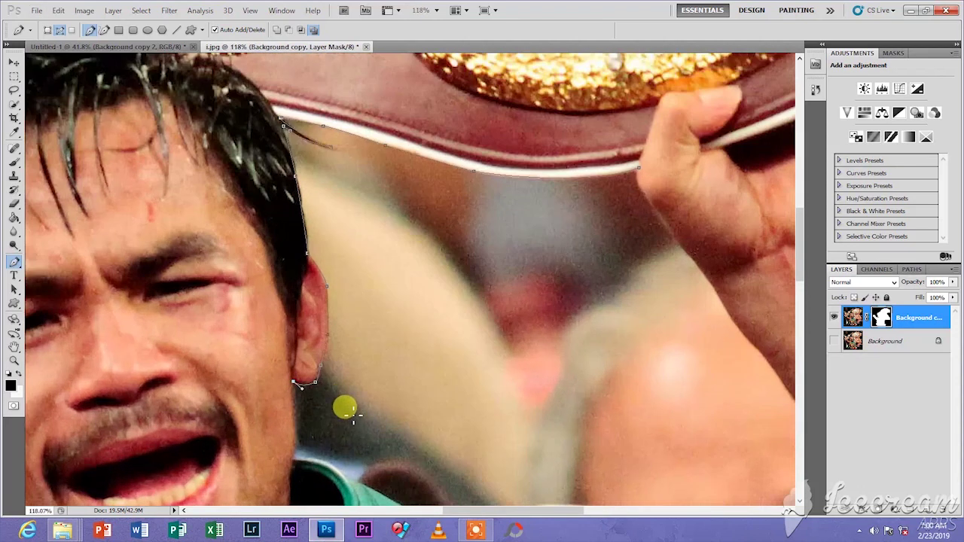
pyautogui.scroll(2, 311, 320)
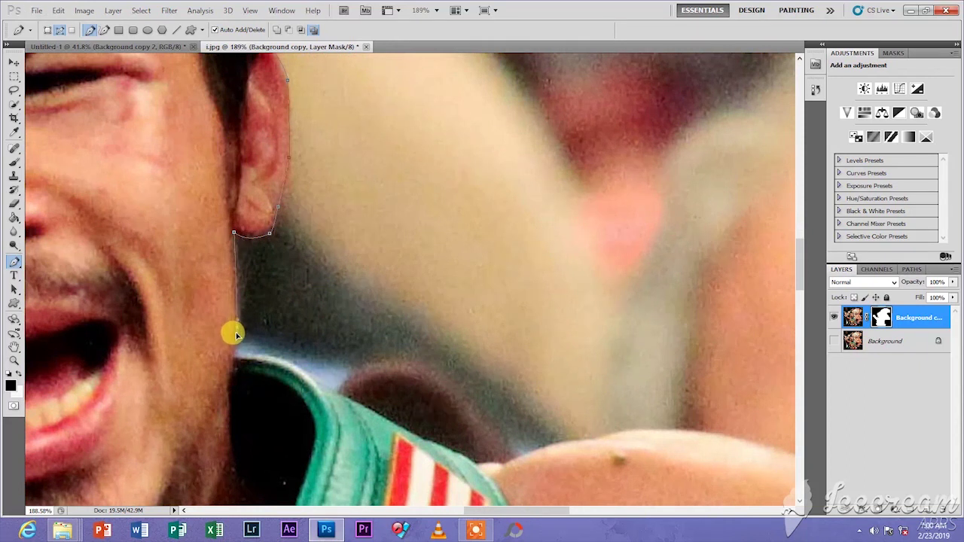
pyautogui.click(234, 323)
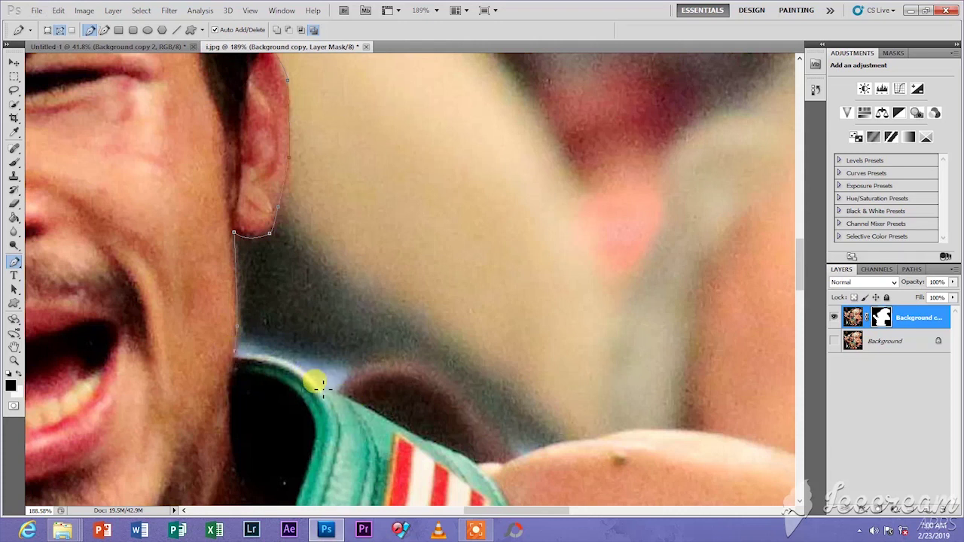
pyautogui.moveTo(317, 384); pyautogui.dragTo(331, 415)
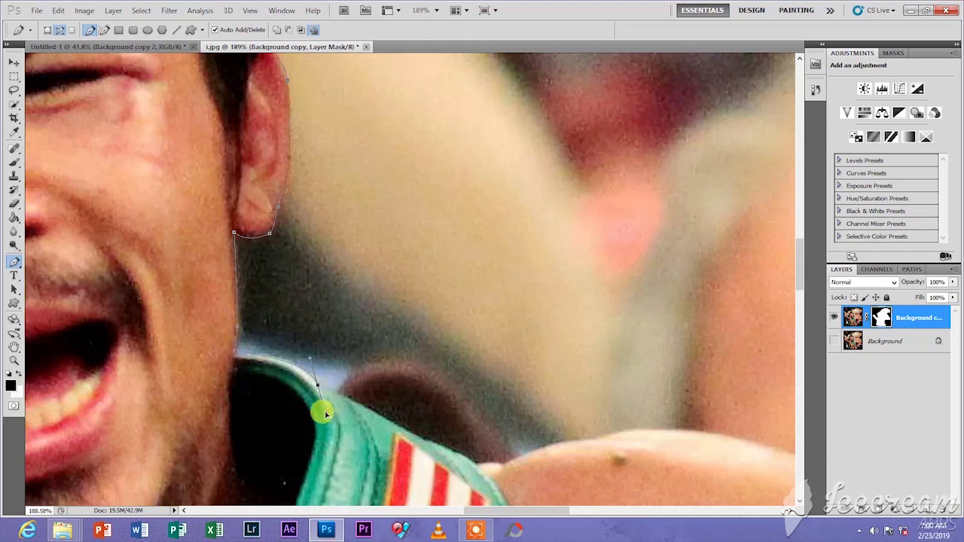
pyautogui.keyDown('alt'); pyautogui.click(318, 384); pyautogui.keyUp('alt')
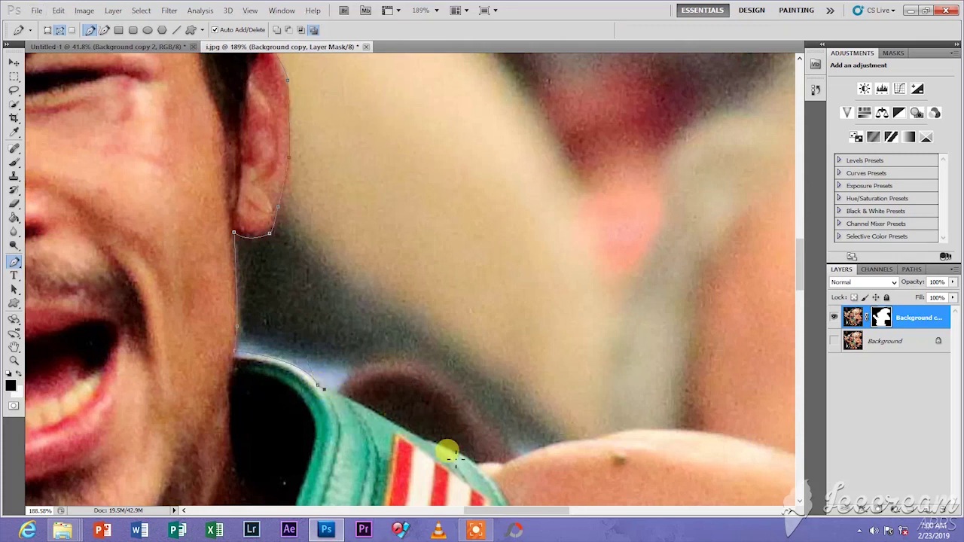
# - Continue the path along the green strap's upper edge to the notch where it meets the boxer's shoulder
pyautogui.moveTo(426, 441); pyautogui.dragTo(455, 459)
pyautogui.scroll(3, 450, 450)
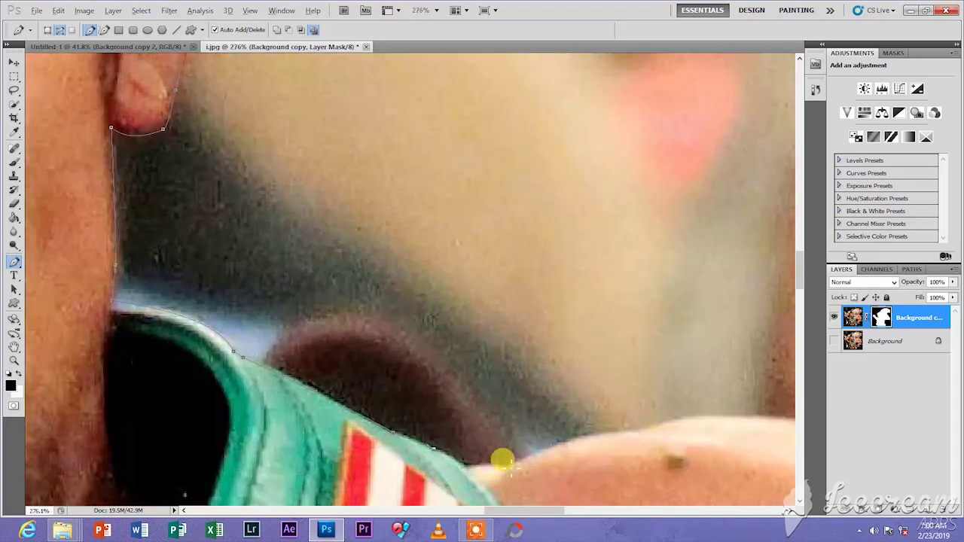
pyautogui.scroll(-5, 458, 387)
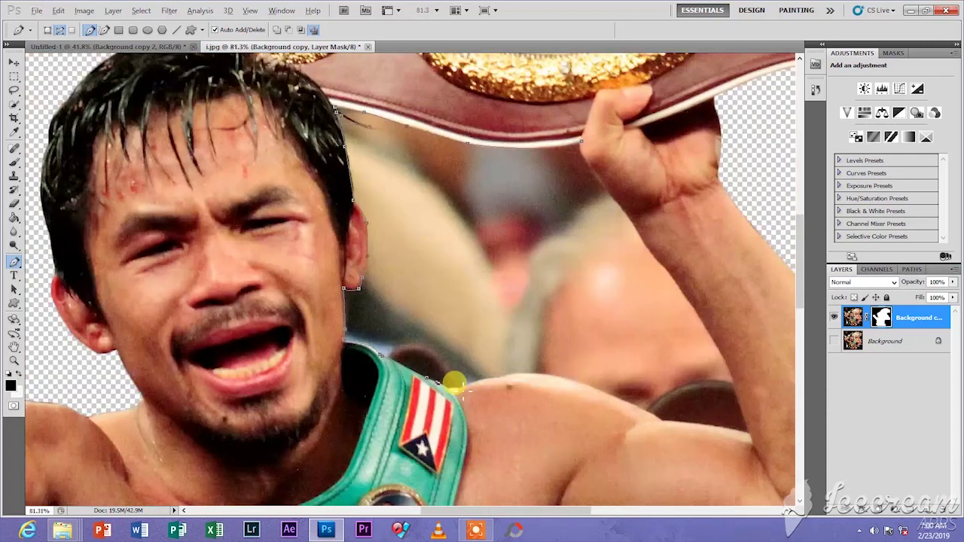
pyautogui.scroll(5, 459, 386)
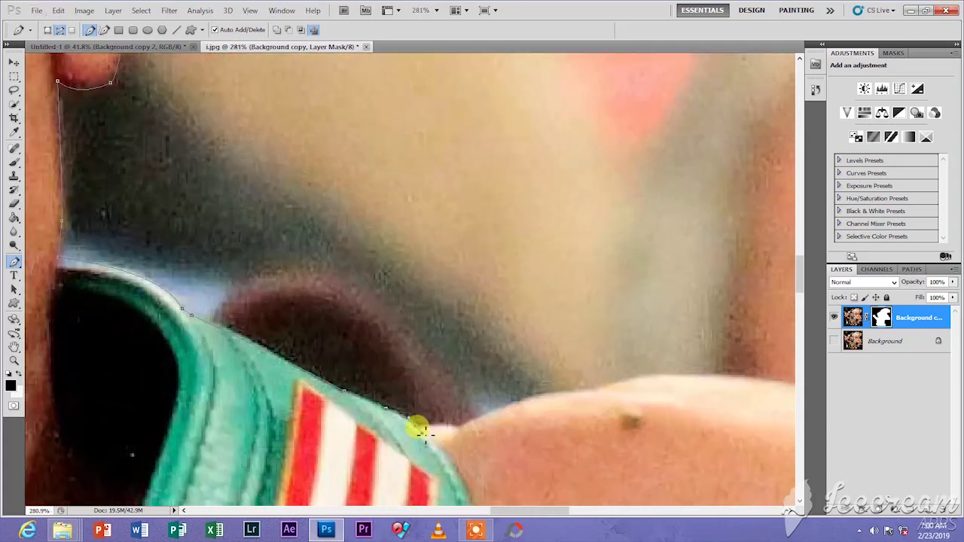
pyautogui.click(460, 427)
pyautogui.hscroll(3, 460, 427)
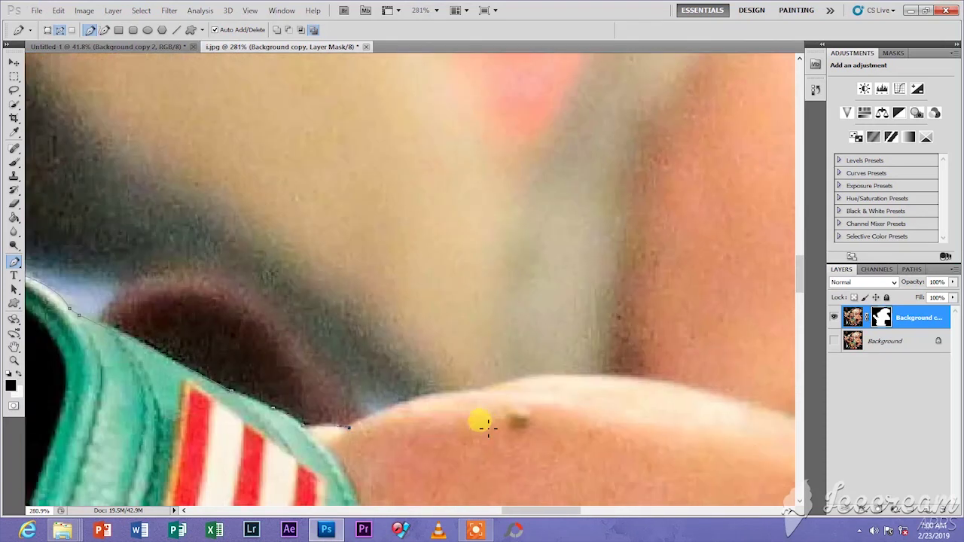
# - Trace the path over the crest of the shoulder with curved segments, ending the curve in a corner anchor
pyautogui.moveTo(483, 391); pyautogui.dragTo(524, 395)
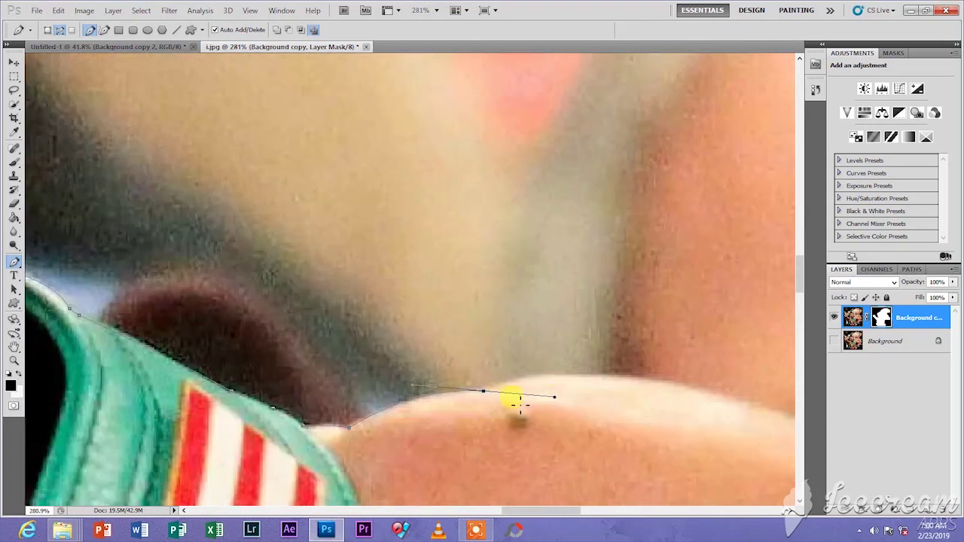
pyautogui.moveTo(627, 428); pyautogui.dragTo(473, 380)
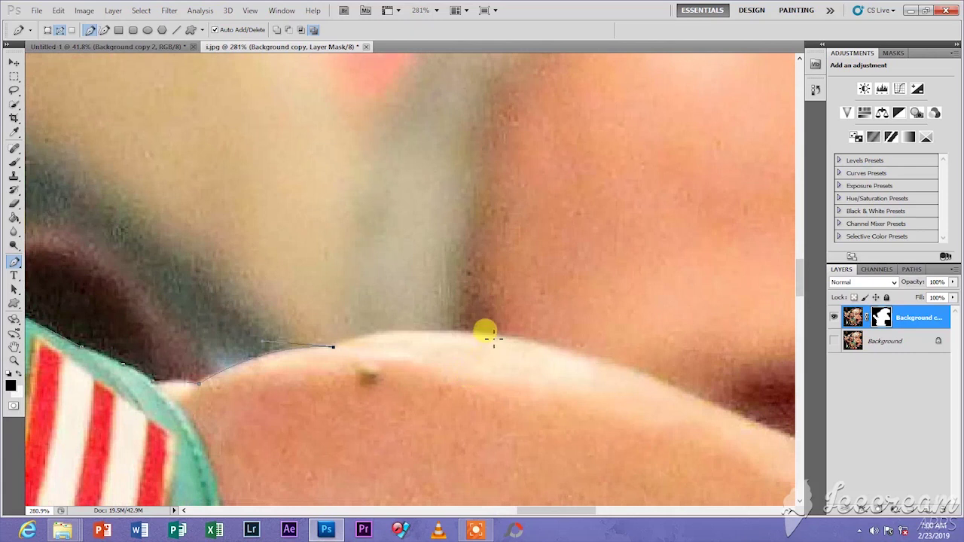
pyautogui.moveTo(492, 334); pyautogui.dragTo(600, 349)
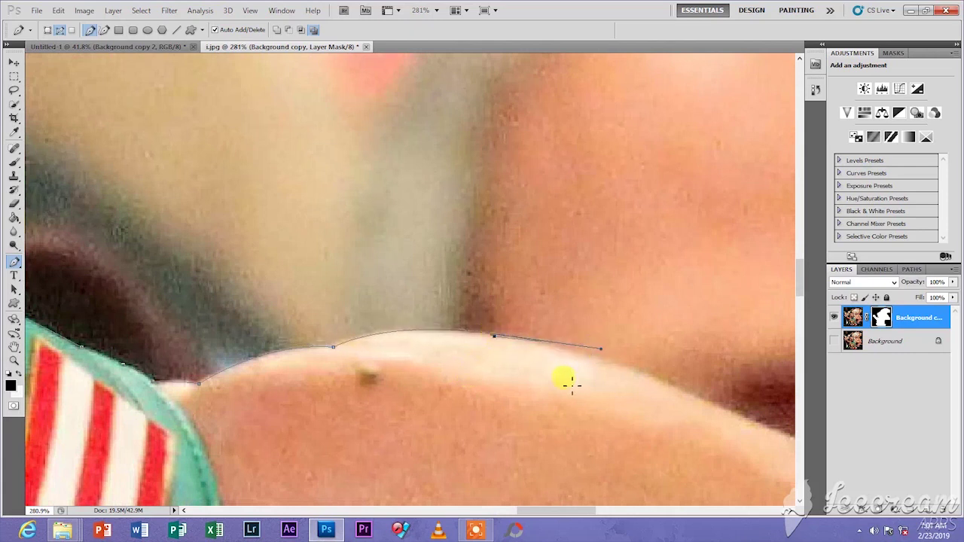
pyautogui.keyDown('alt'); pyautogui.click(492, 334); pyautogui.keyUp('alt')
pyautogui.scroll(-2, 520, 354)
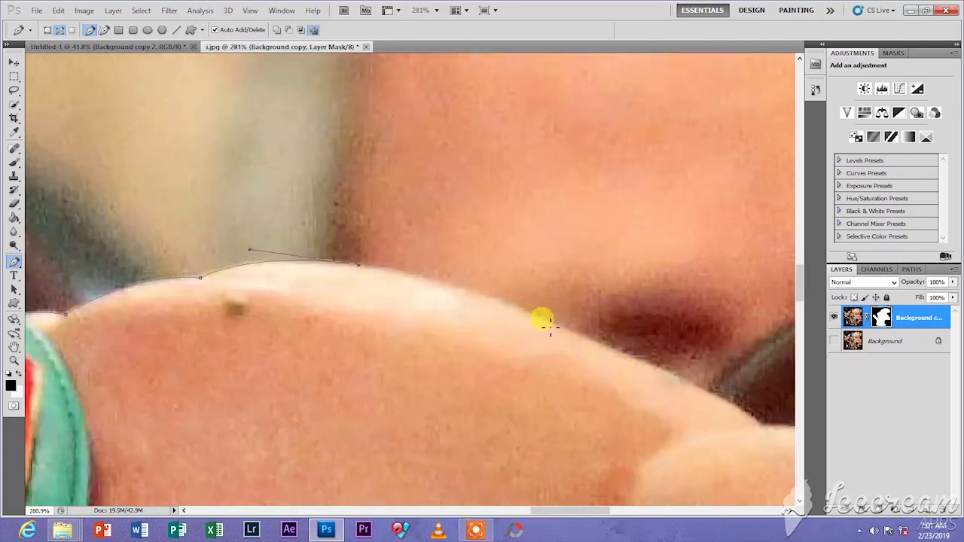
# - Extend the path down the shoulder's far slope and across the upper arm to the inner elbow, ending in a corner anchor
pyautogui.moveTo(549, 321); pyautogui.dragTo(600, 356)
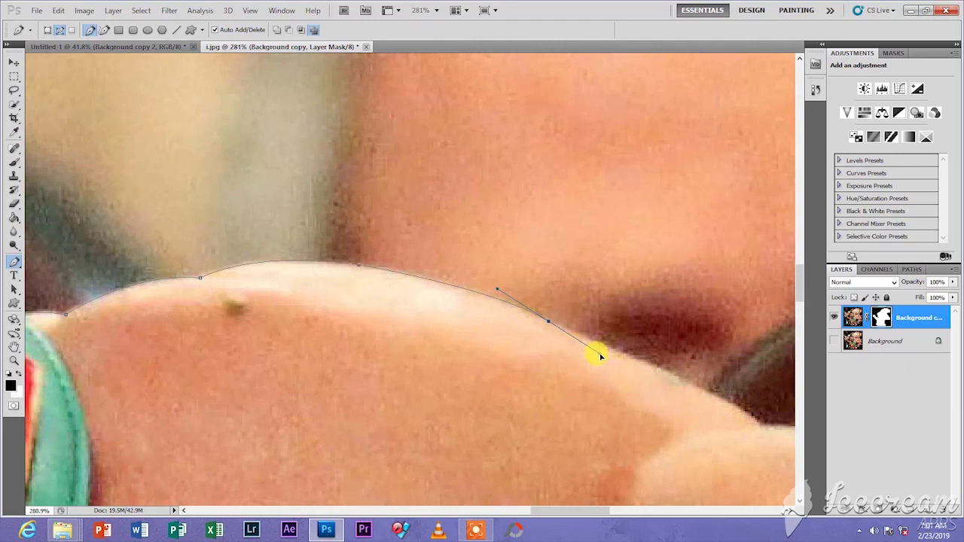
pyautogui.keyDown('alt'); pyautogui.click(549, 321); pyautogui.keyUp('alt')
pyautogui.scroll(-4, 546, 324)
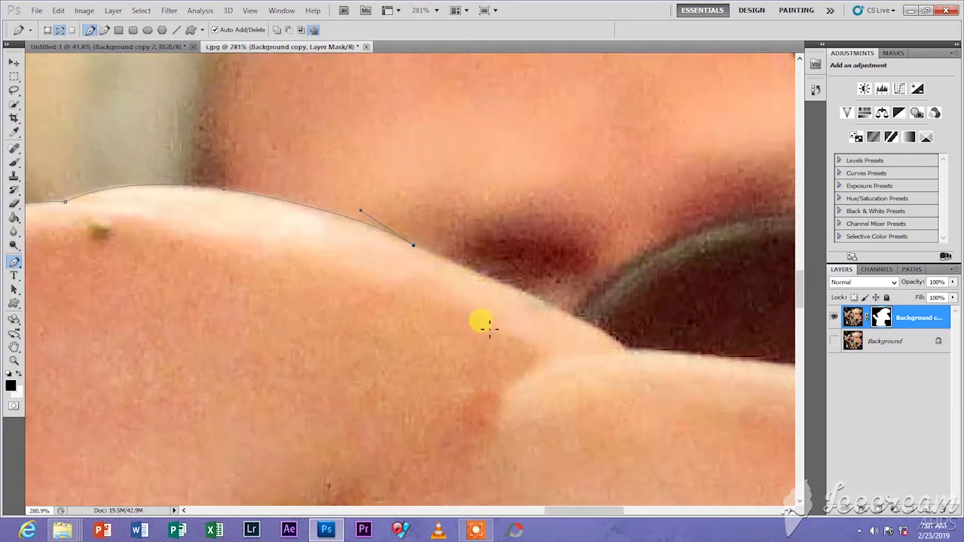
pyautogui.scroll(-4, 538, 322)
pyautogui.scroll(7, 548, 323)
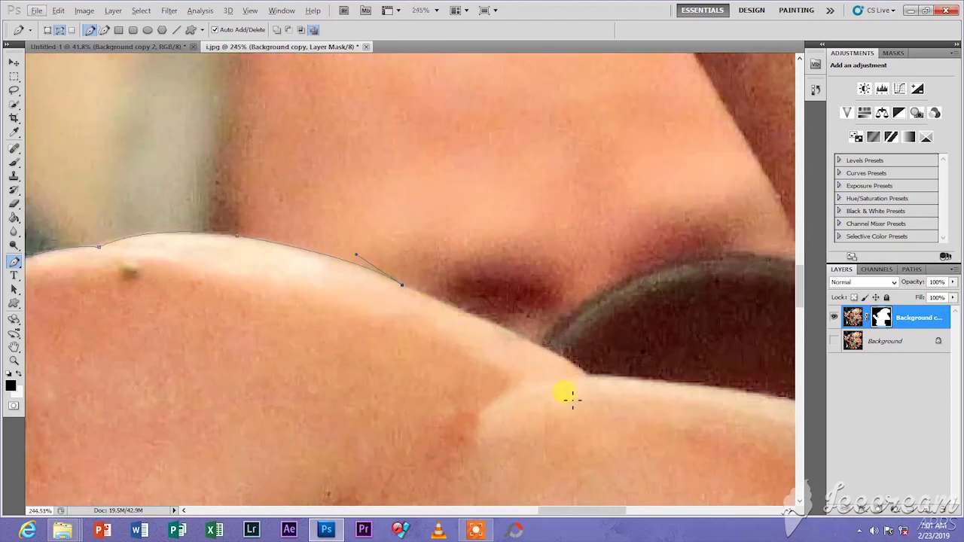
pyautogui.moveTo(528, 388); pyautogui.dragTo(495, 354)
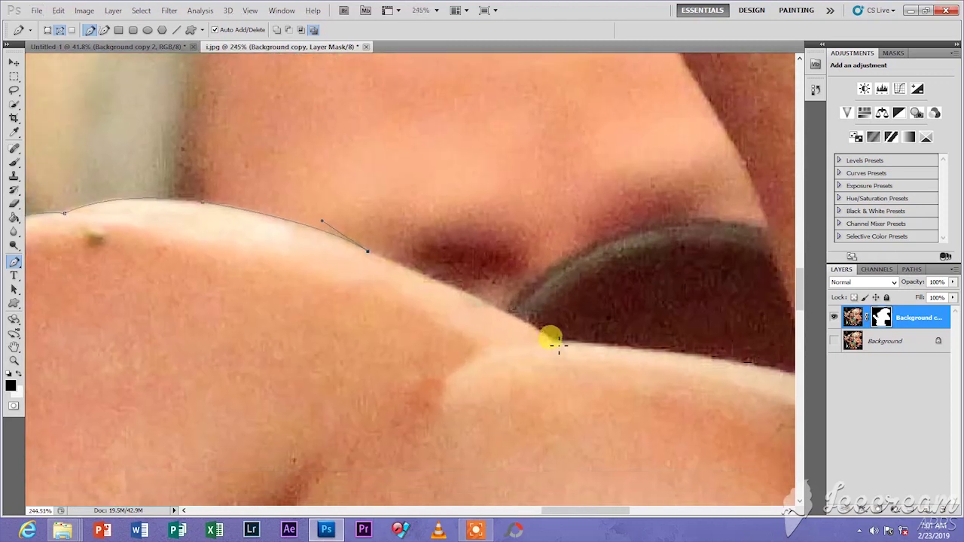
pyautogui.moveTo(557, 345); pyautogui.dragTo(493, 344)
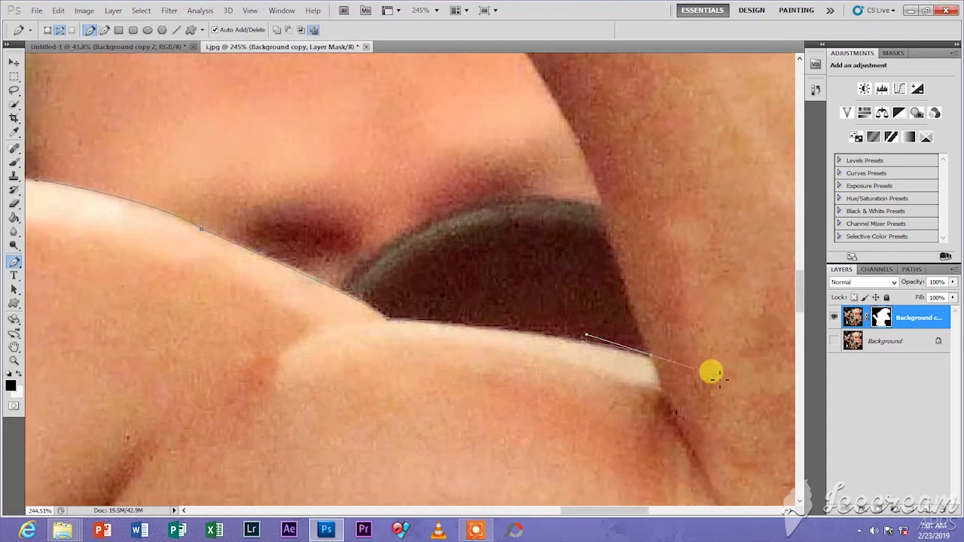
pyautogui.click(651, 354)
# - Trace the path from the inner elbow up the lower part of the raised forearm's inner edge
pyautogui.moveTo(570, 257); pyautogui.dragTo(599, 336)
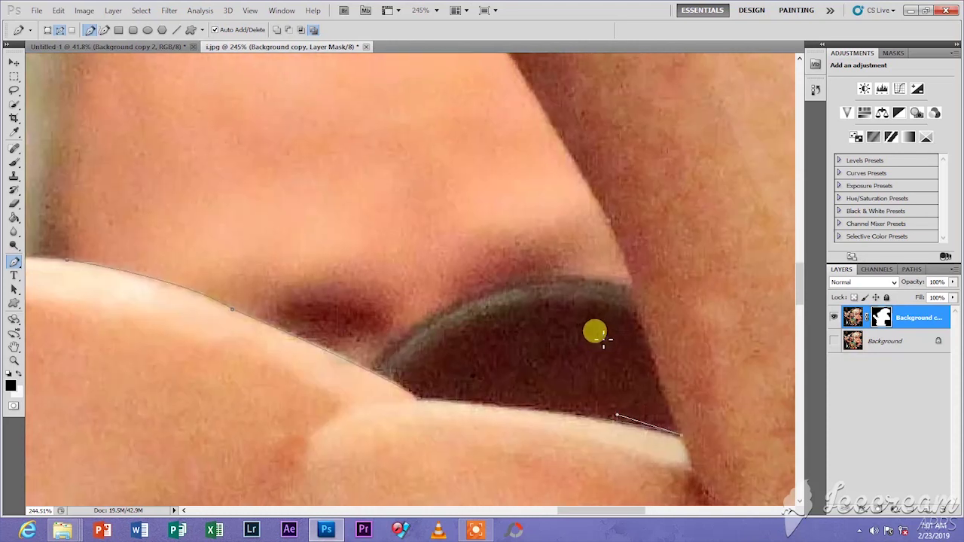
pyautogui.click(614, 239)
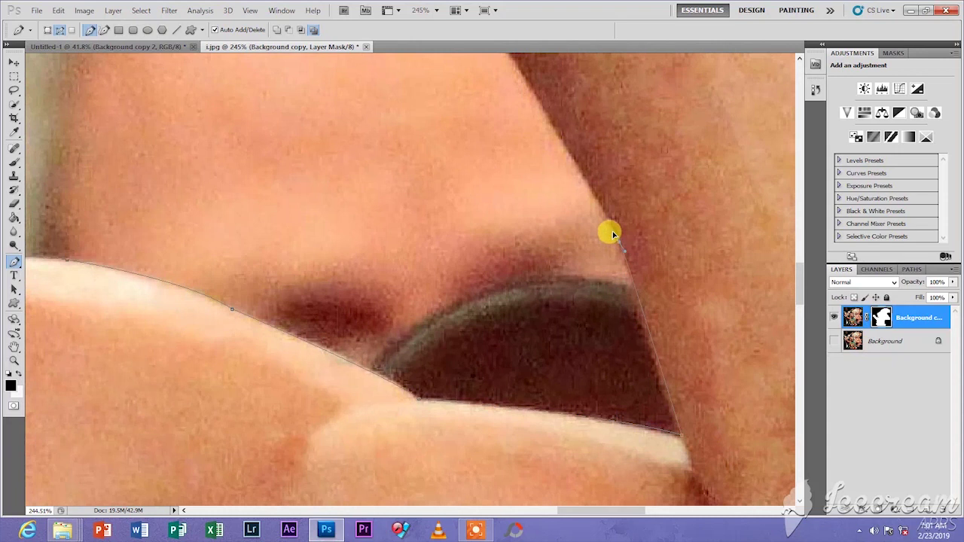
pyautogui.scroll(-3, 544, 201)
pyautogui.moveTo(544, 200); pyautogui.dragTo(577, 307)
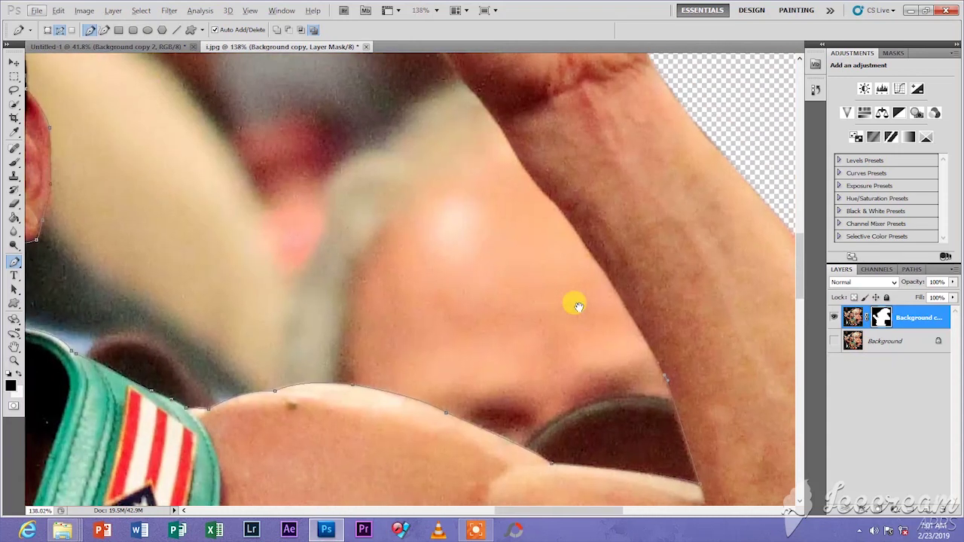
pyautogui.click(589, 247)
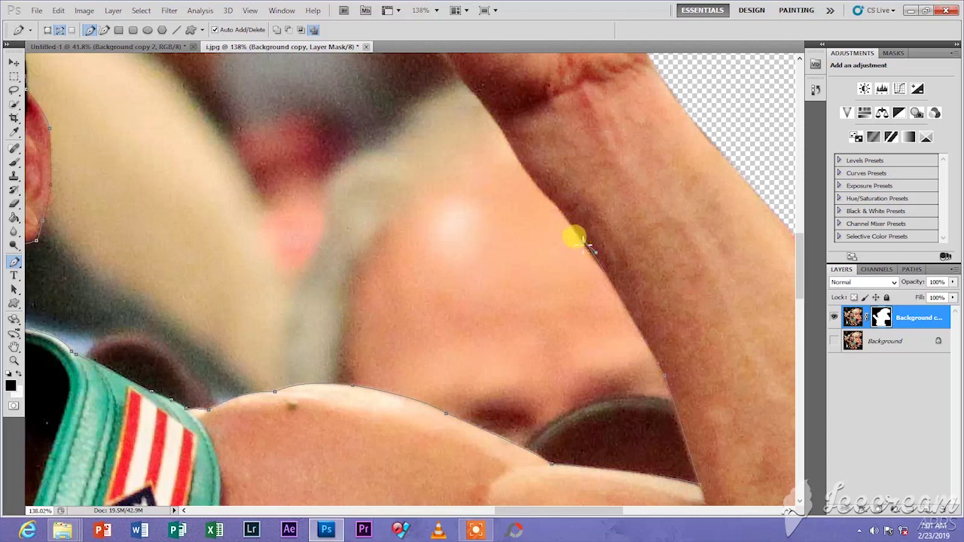
# - Continue the path with short curves up the forearm's inner edge to the wrist
pyautogui.scroll(5, 588, 247)
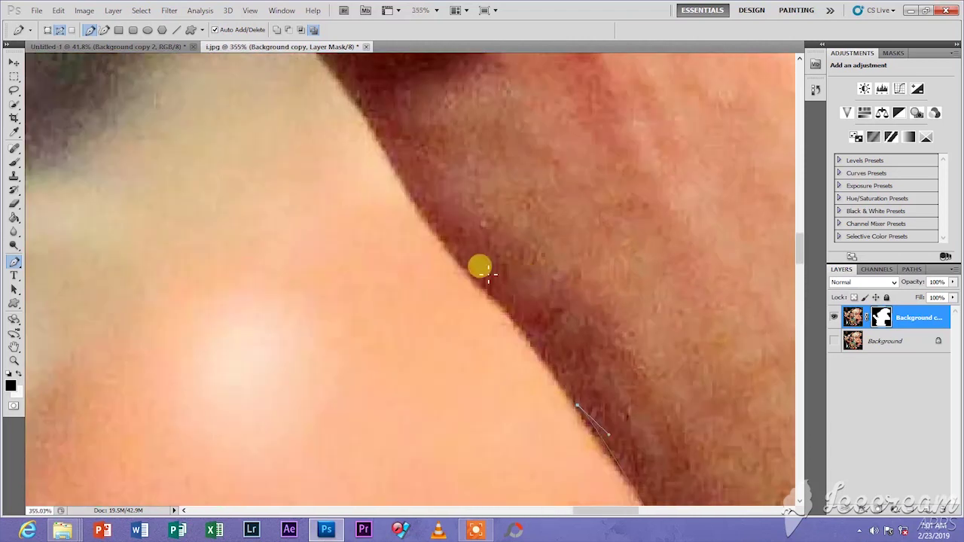
pyautogui.moveTo(488, 275); pyautogui.dragTo(420, 241)
pyautogui.keyDown('alt'); pyautogui.click(456, 260); pyautogui.keyUp('alt')
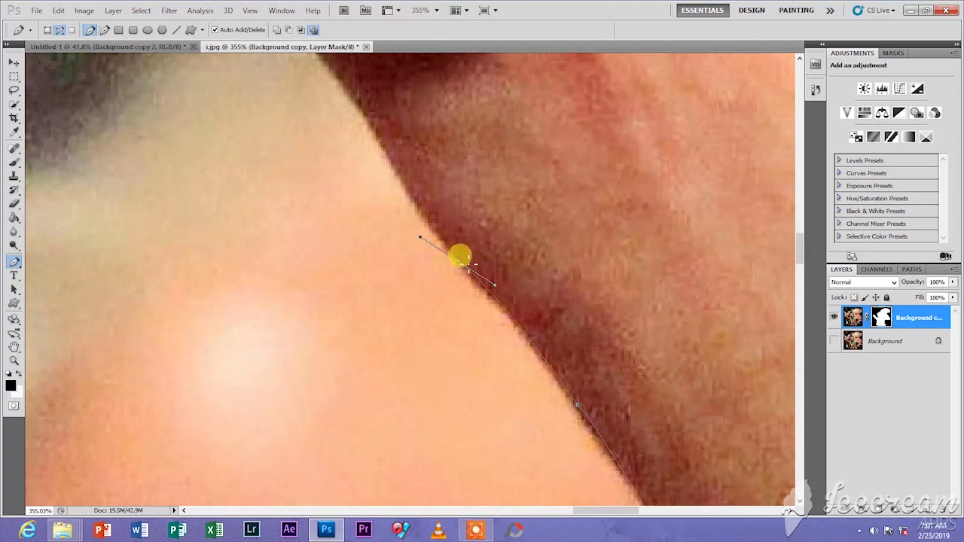
pyautogui.scroll(3, 370, 281)
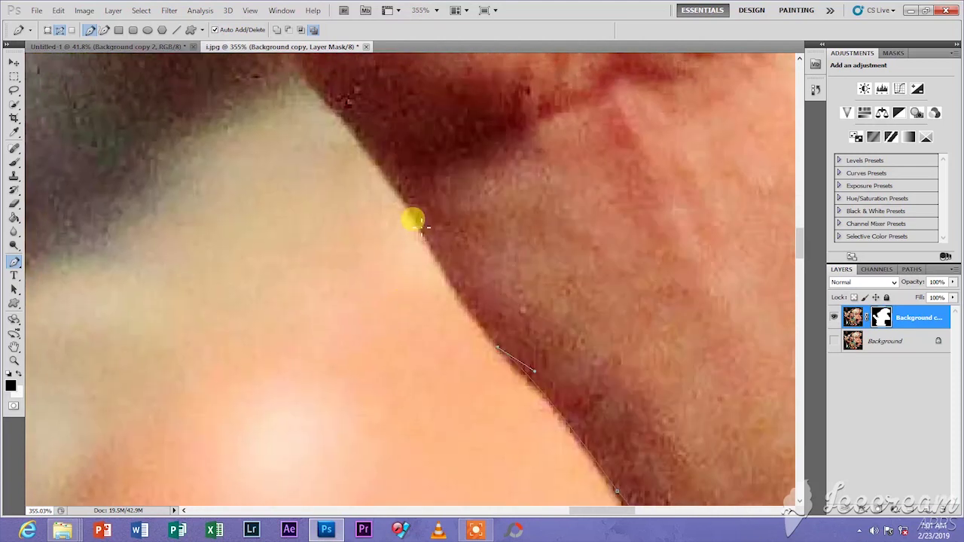
pyautogui.moveTo(415, 218); pyautogui.dragTo(409, 198)
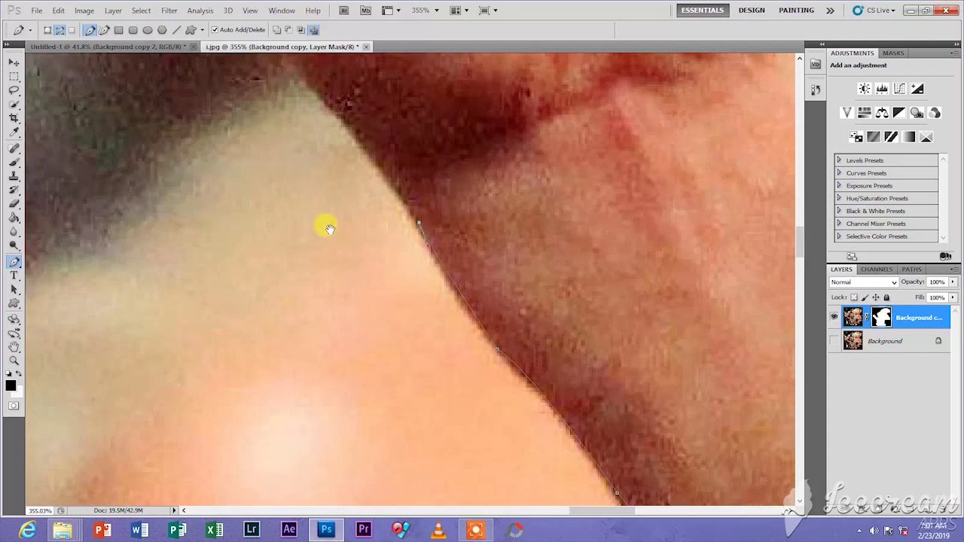
pyautogui.scroll(-4, 355, 314)
pyautogui.scroll(-3, 379, 315)
pyautogui.scroll(3, 377, 312)
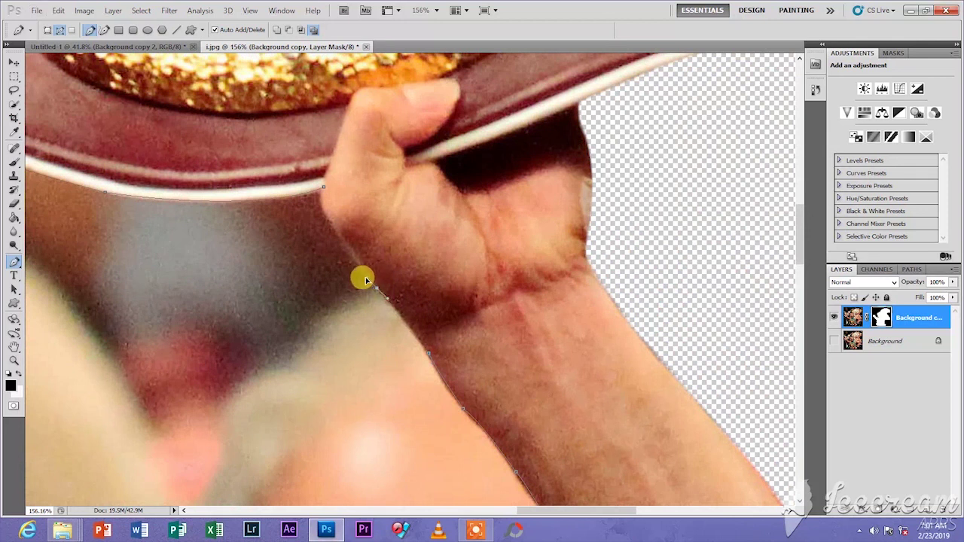
# - Trace the path along the edge of the hand holding the belt and close it at the starting anchor on the belt's white edge
pyautogui.scroll(3, 366, 275)
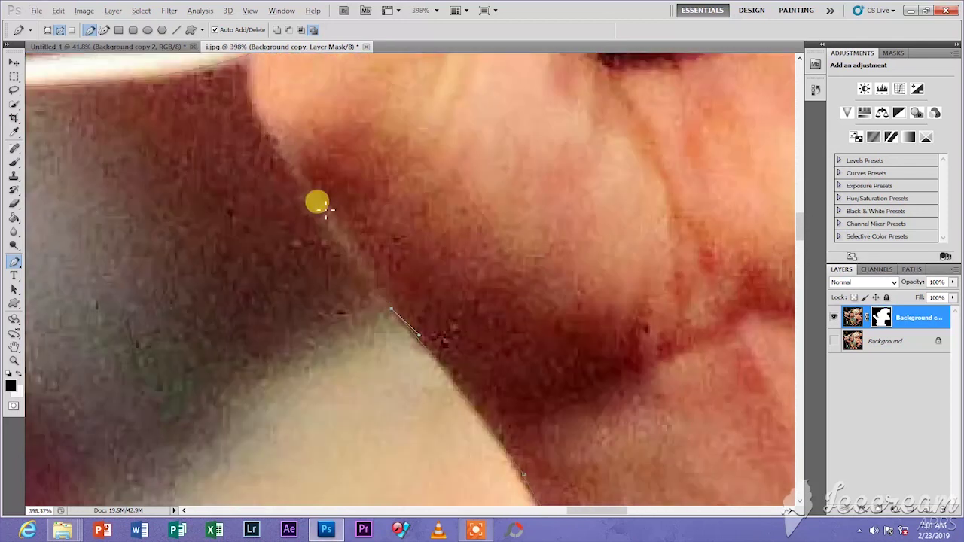
pyautogui.moveTo(288, 146); pyautogui.dragTo(289, 220)
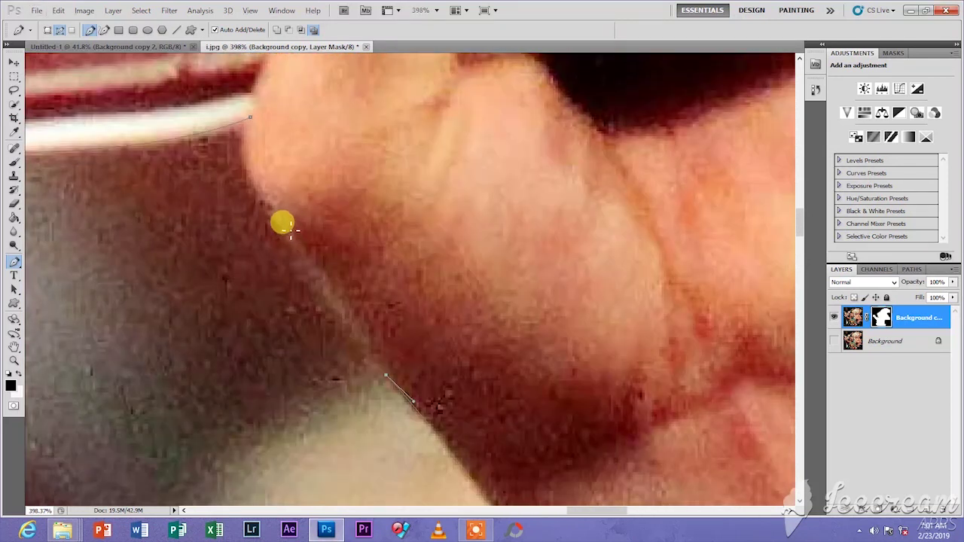
pyautogui.click(281, 223)
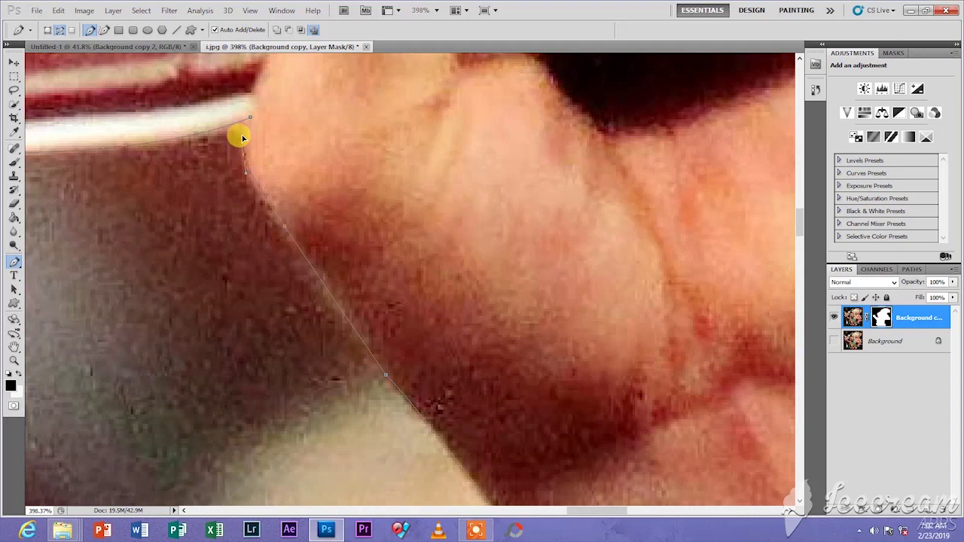
pyautogui.click(247, 172)
pyautogui.click(250, 118)
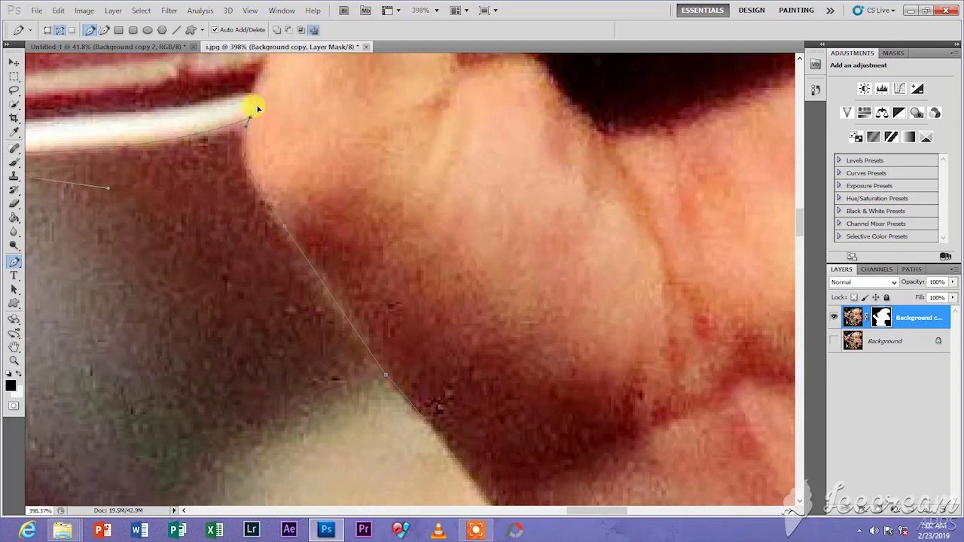
# - Open the path commands for the closed outline around the leftover background
pyautogui.scroll(-5, 254, 135)
pyautogui.scroll(-2, 311, 226)
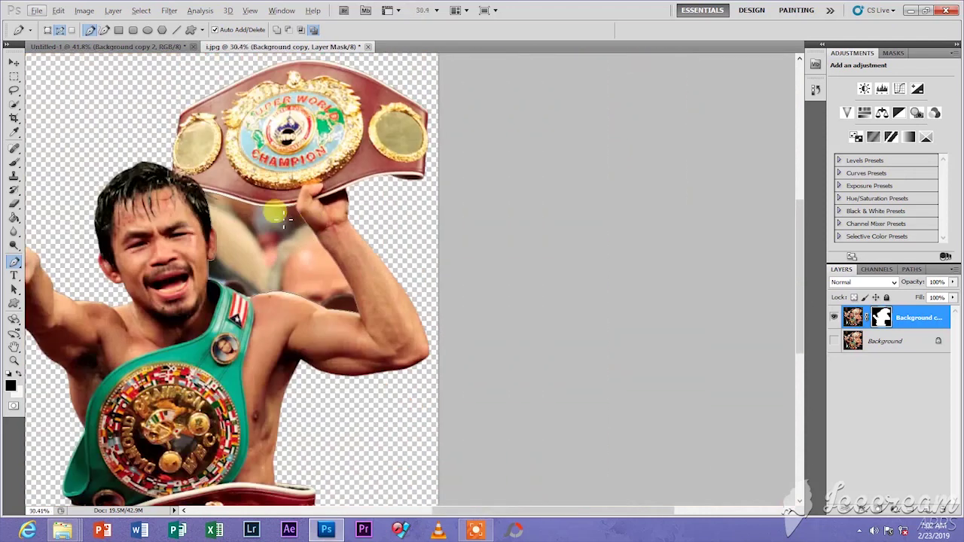
pyautogui.rightClick(275, 211)
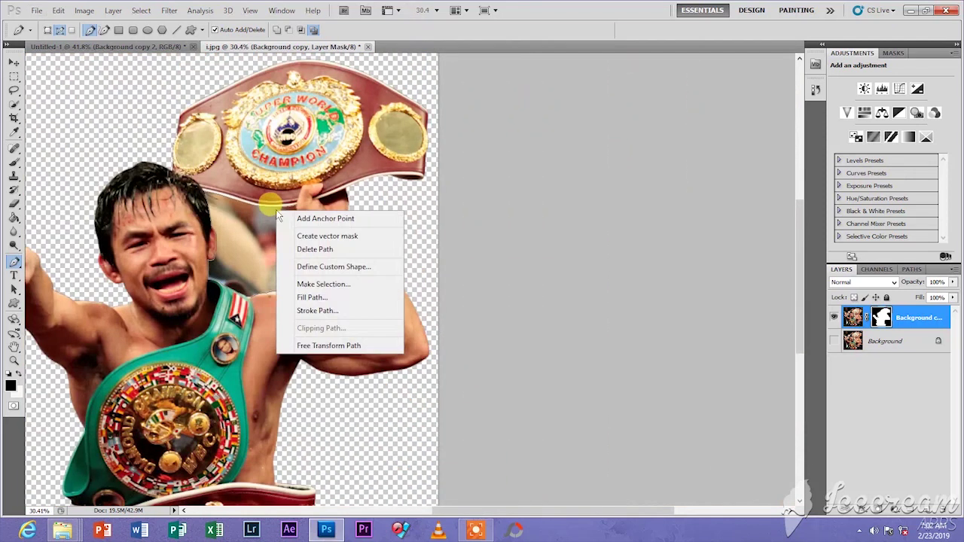
# - Convert the path around the leftover background between head, belt and raised arm into a new anti-aliased selection with feather radius 0
pyautogui.click(325, 284)
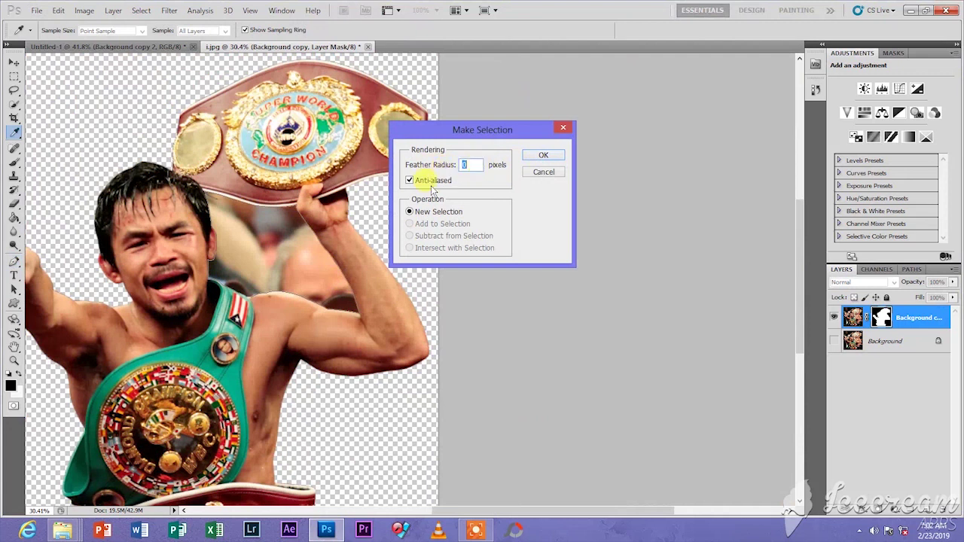
pyautogui.click(542, 155)
pyautogui.press('p')
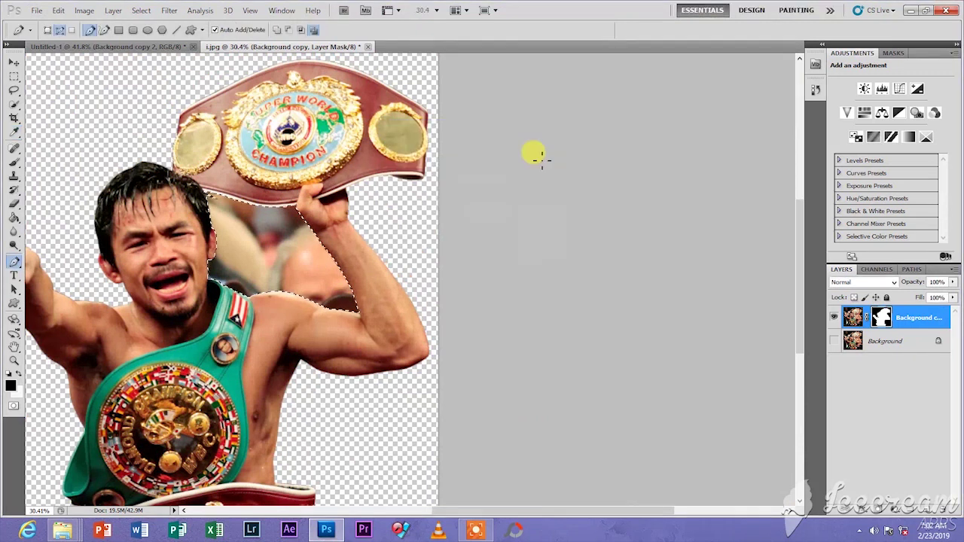
pyautogui.scroll(5, 308, 248)
pyautogui.scroll(-5, 313, 252)
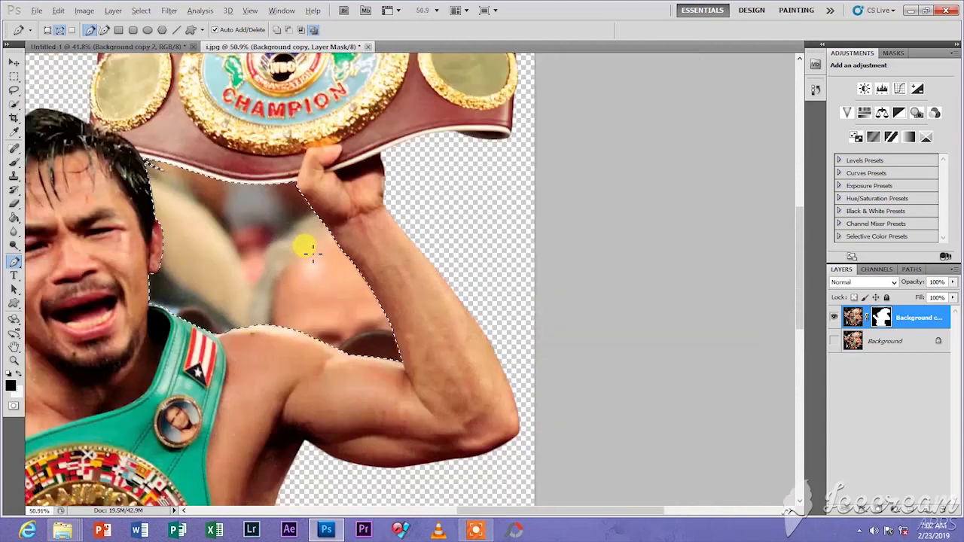
# - Brush black on the layer mask inside the selection to hide the leftover background, enlarging the brush to 200
pyautogui.click(13, 162)
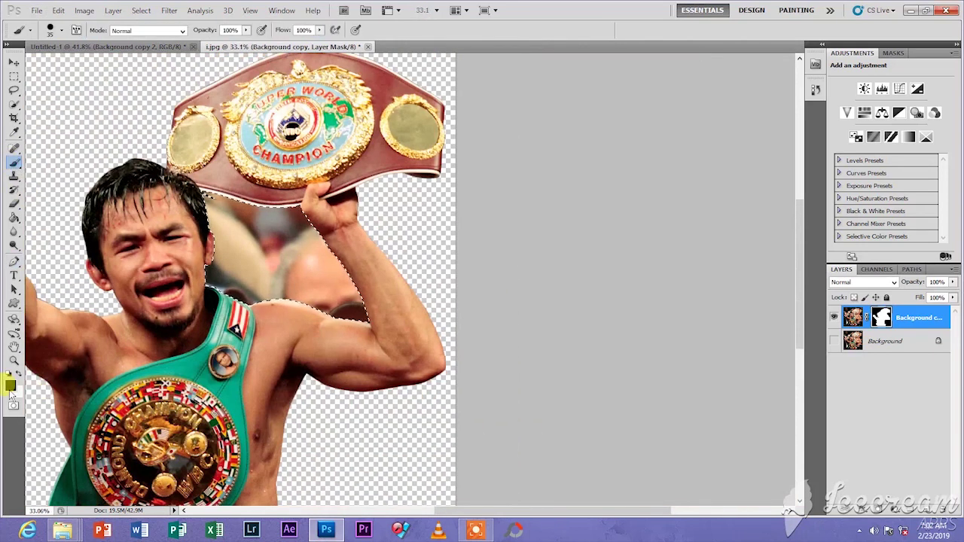
pyautogui.press('d')
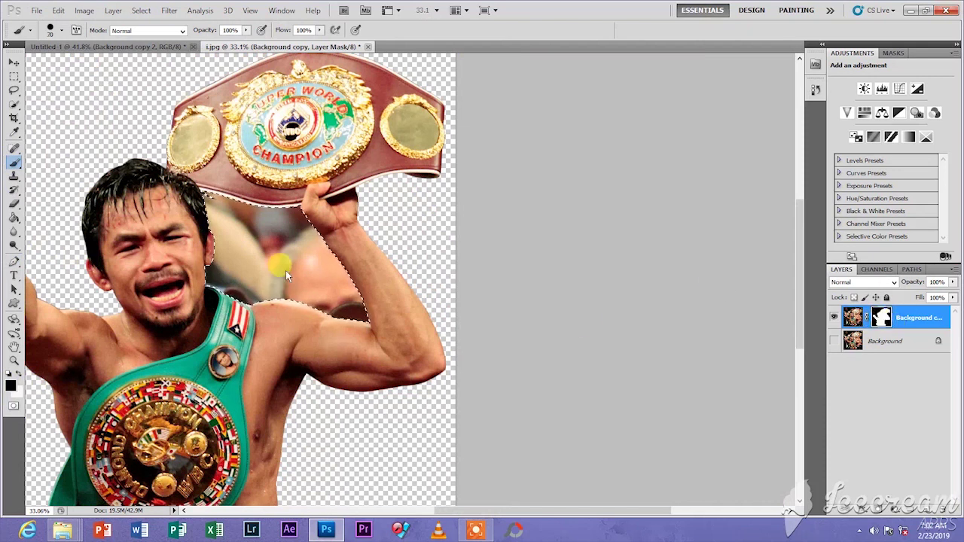
pyautogui.moveTo(260, 217)
pyautogui.mouseDown()
pyautogui.moveTo(282, 263)
pyautogui.moveTo(271, 249)
pyautogui.moveTo(298, 276)
pyautogui.moveTo(271, 218)
pyautogui.moveTo(328, 268)
pyautogui.moveTo(279, 215)
pyautogui.moveTo(340, 286)
pyautogui.moveTo(301, 302)
pyautogui.moveTo(251, 228)
pyautogui.moveTo(226, 226)
pyautogui.moveTo(234, 271)
pyautogui.moveTo(254, 297)
pyautogui.mouseUp()
pyautogui.press(']')
pyautogui.press(']')
pyautogui.press(']')
pyautogui.press(']')
pyautogui.press(']')
pyautogui.press(']')
pyautogui.press(']')
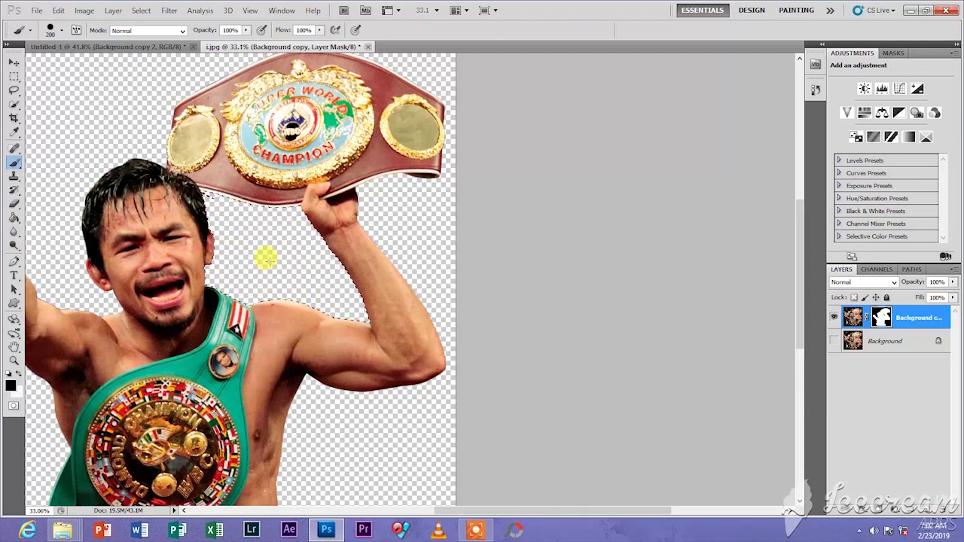
# - Brush white on the mask to bring back the background inside the selection, and hide it again with black
pyautogui.press('x')
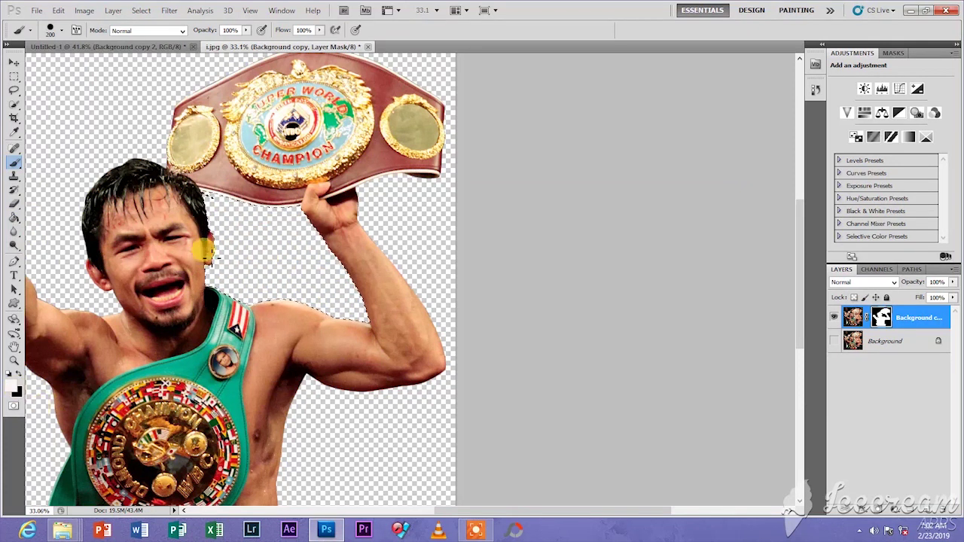
pyautogui.moveTo(226, 226)
pyautogui.mouseDown()
pyautogui.moveTo(240, 201)
pyautogui.moveTo(235, 230)
pyautogui.moveTo(302, 222)
pyautogui.moveTo(339, 245)
pyautogui.moveTo(285, 198)
pyautogui.moveTo(281, 229)
pyautogui.moveTo(198, 188)
pyautogui.moveTo(205, 264)
pyautogui.mouseUp()
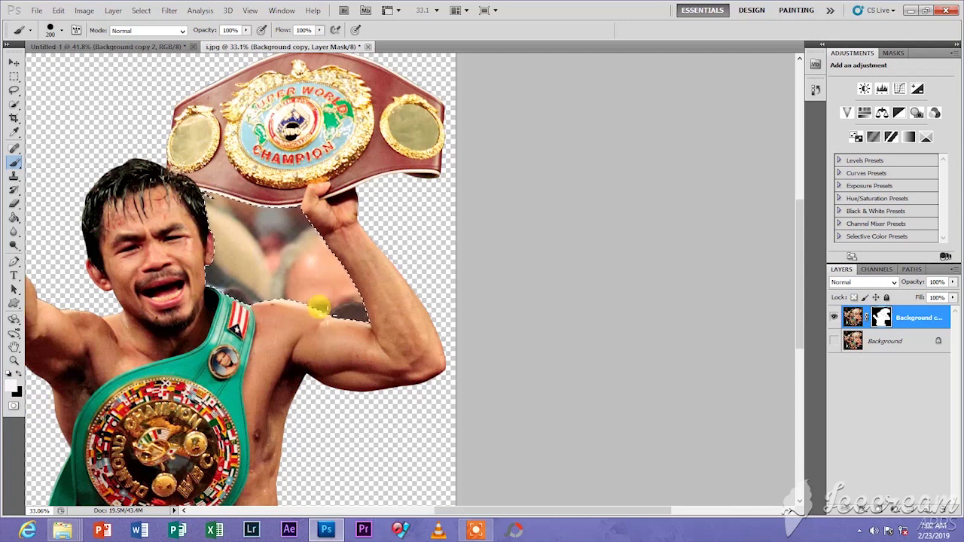
pyautogui.press('x')
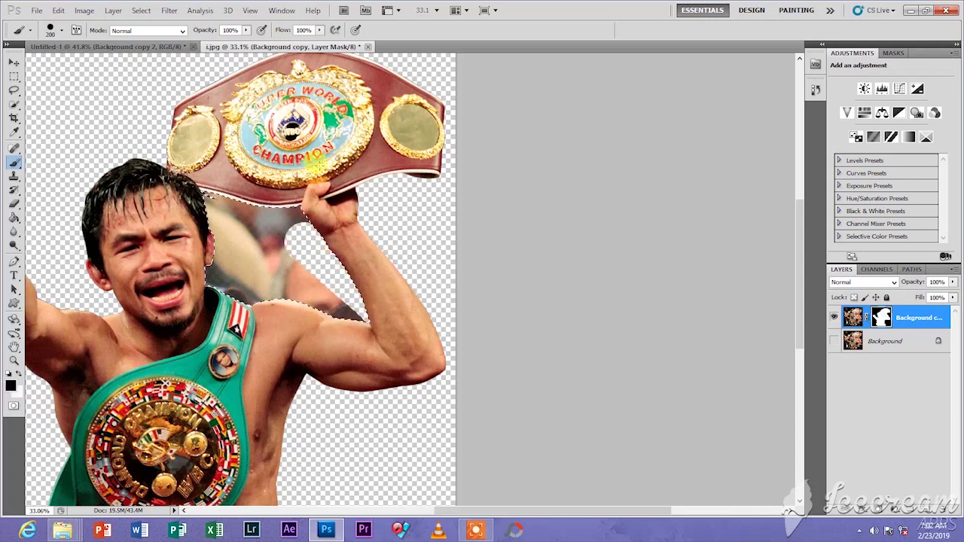
pyautogui.moveTo(294, 286); pyautogui.dragTo(238, 201)
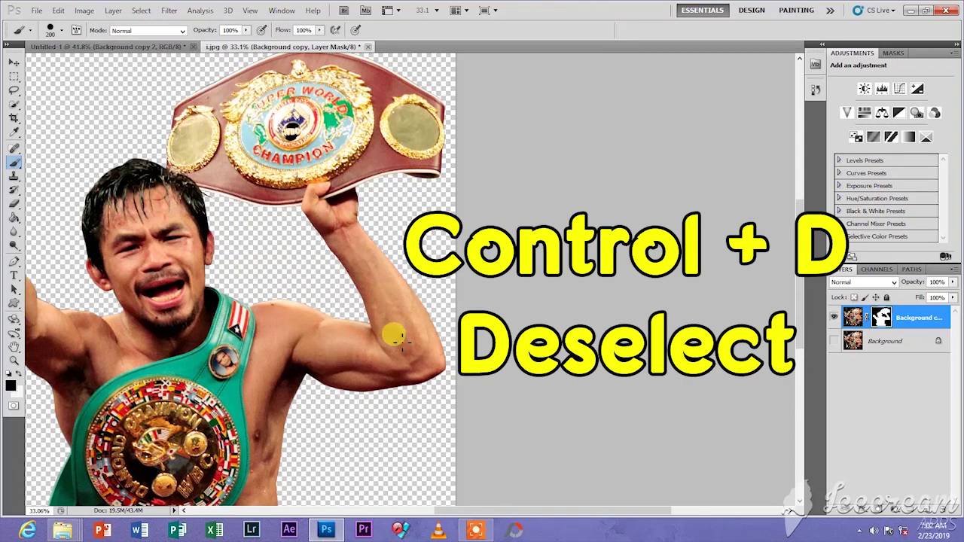
# - Select the masked Background copy layer itself instead of its mask and open its layer commands
pyautogui.scroll(-3, 361, 334)
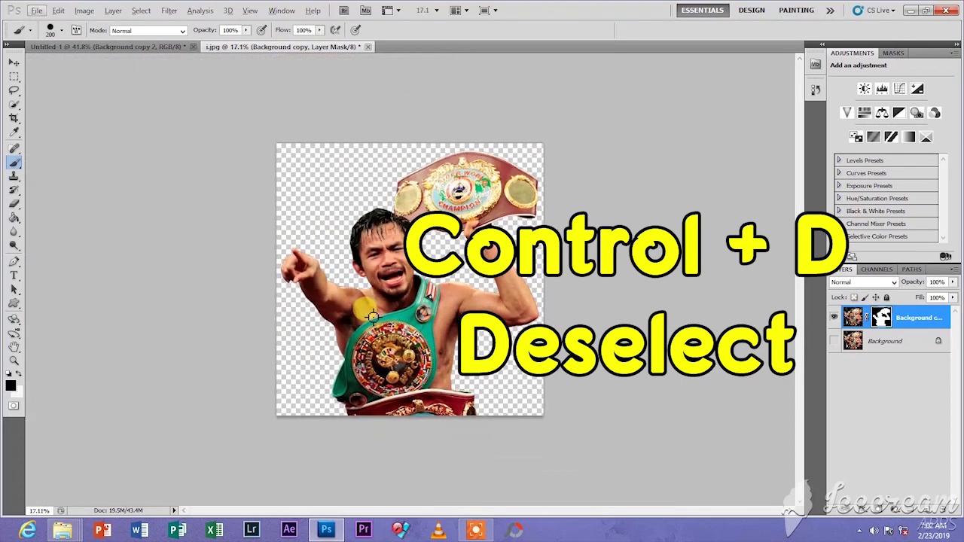
pyautogui.scroll(5, 299, 296)
pyautogui.scroll(-2, 299, 296)
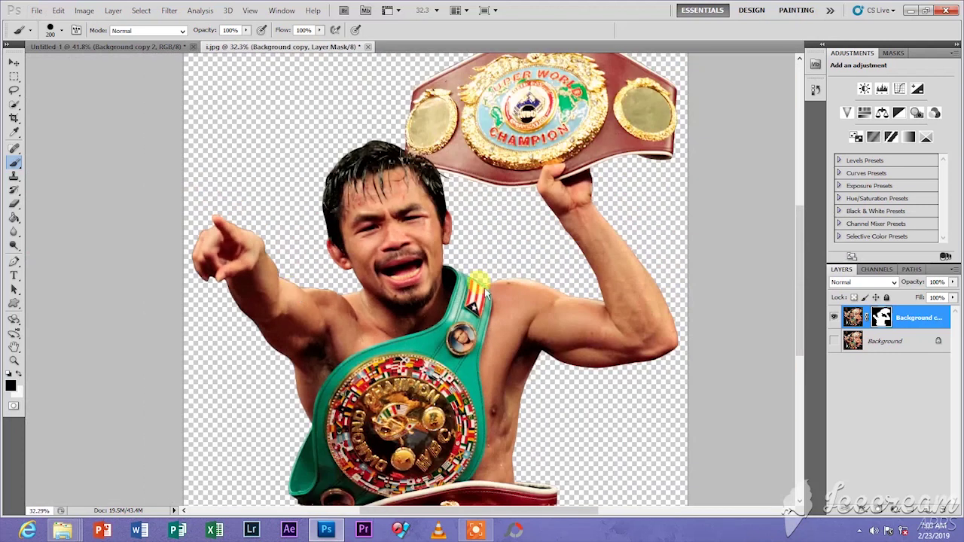
pyautogui.scroll(-3, 497, 284)
pyautogui.scroll(1, 490, 271)
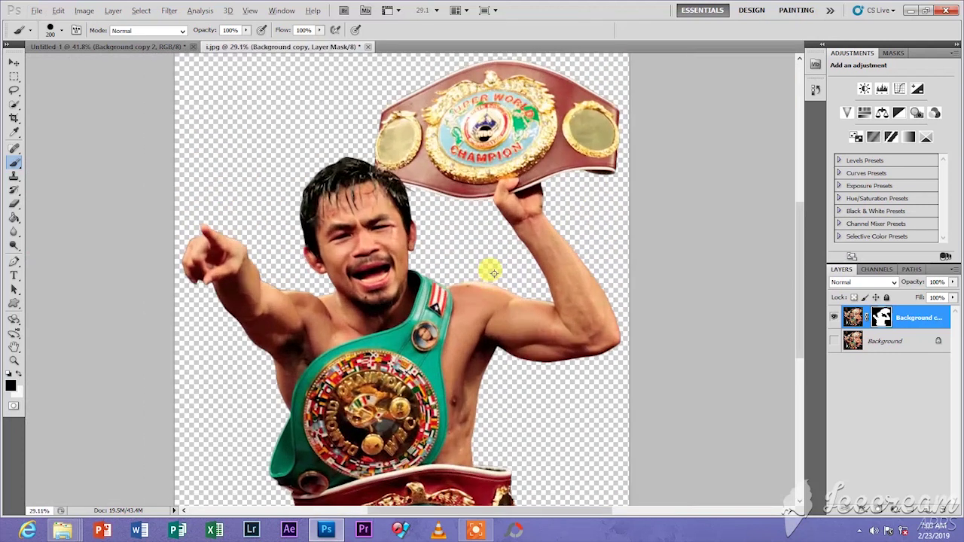
pyautogui.scroll(-2, 490, 272)
pyautogui.click(932, 324)
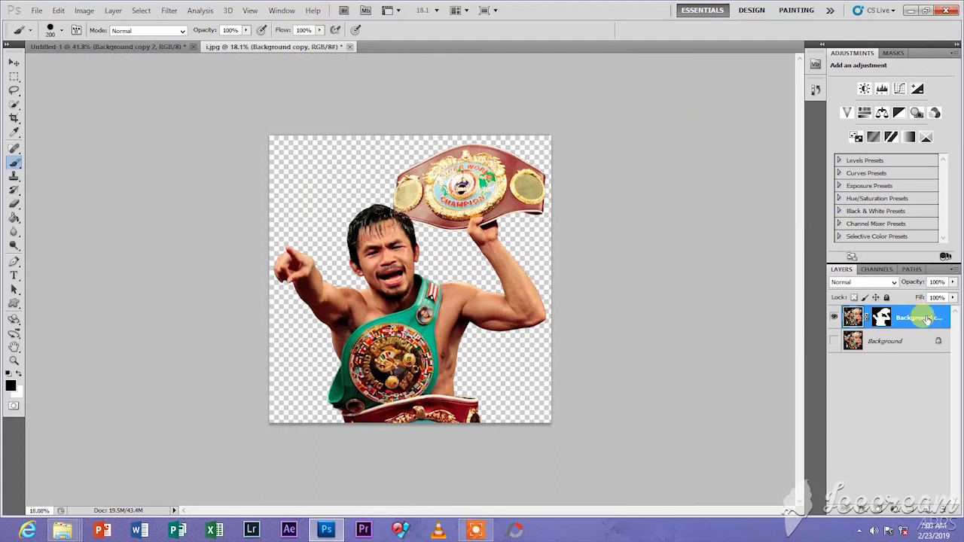
pyautogui.rightClick(925, 319)
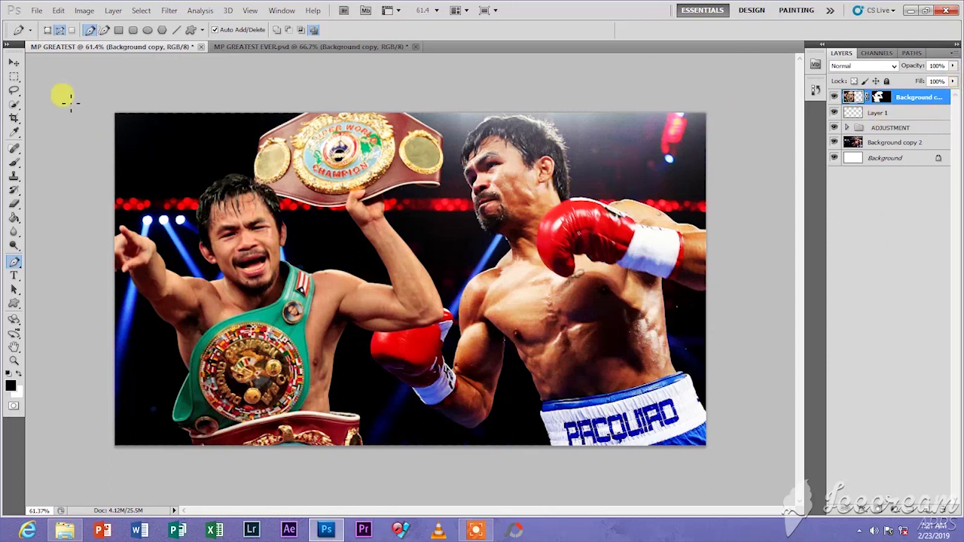
# - Shift the cutout of the belted boxer slightly within the MP GREATEST composition using the Move tool
pyautogui.click(15, 62)
pyautogui.moveTo(333, 239); pyautogui.dragTo(348, 279)
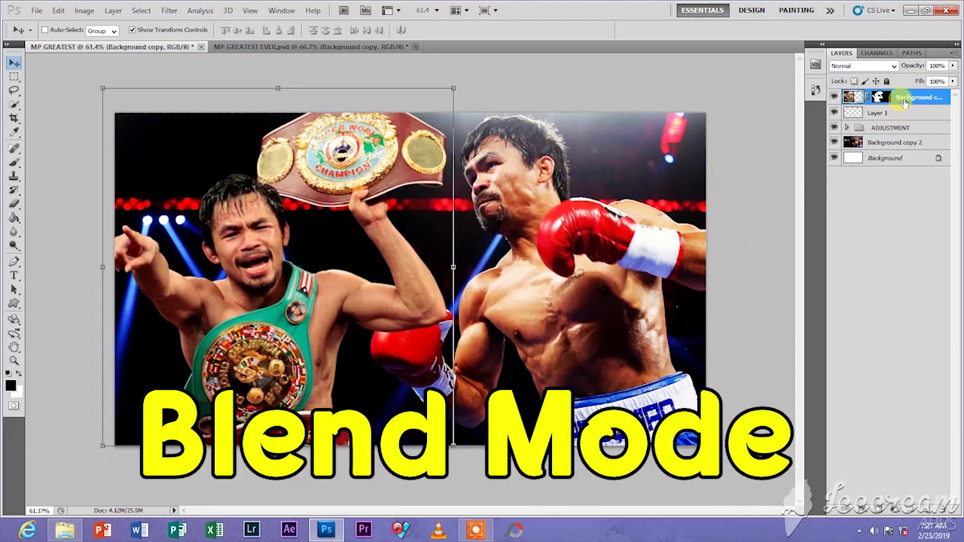
# - Preview the blend modes on the boxer cutout layer one after another, from Dissolve through Luminosity
pyautogui.click(889, 66)
pyautogui.click(880, 75)
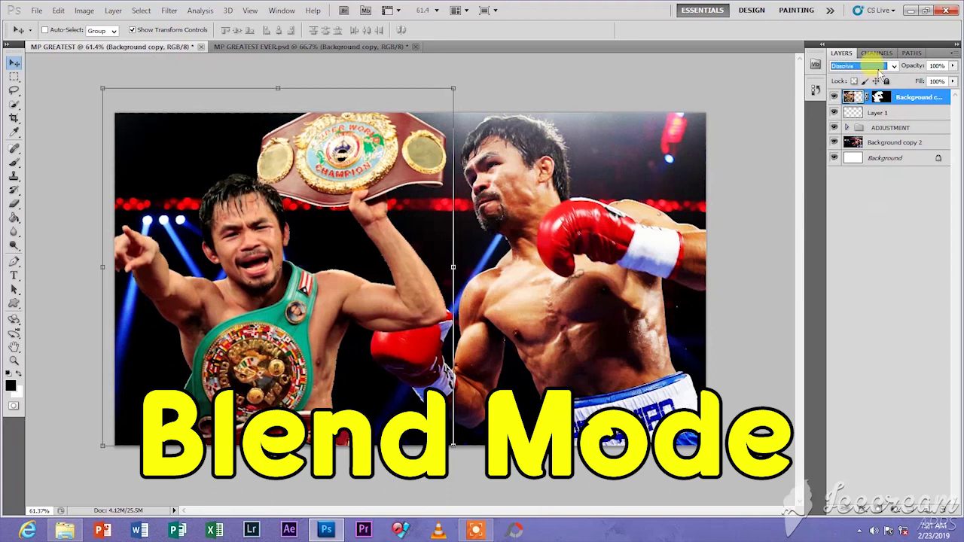
pyautogui.press('Down')
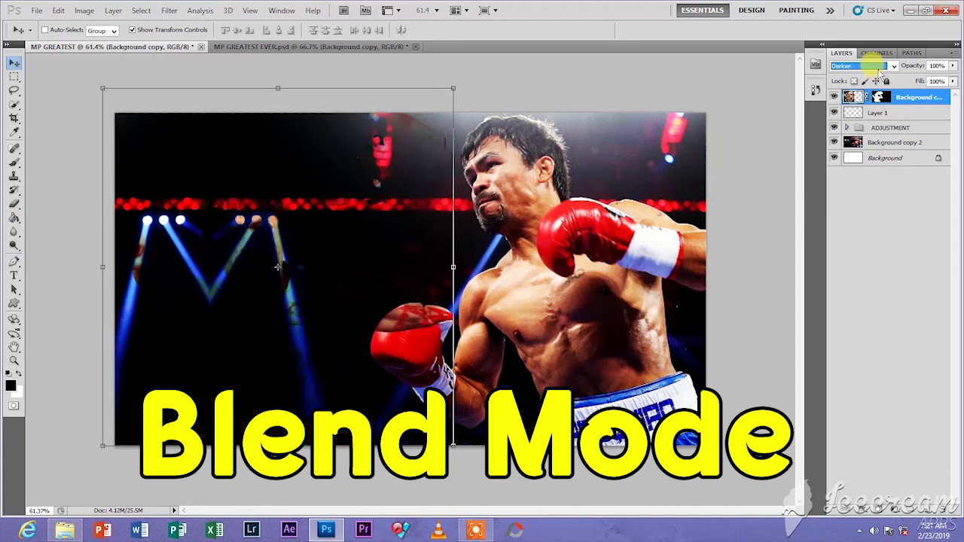
pyautogui.press('Down')
pyautogui.press('Down')
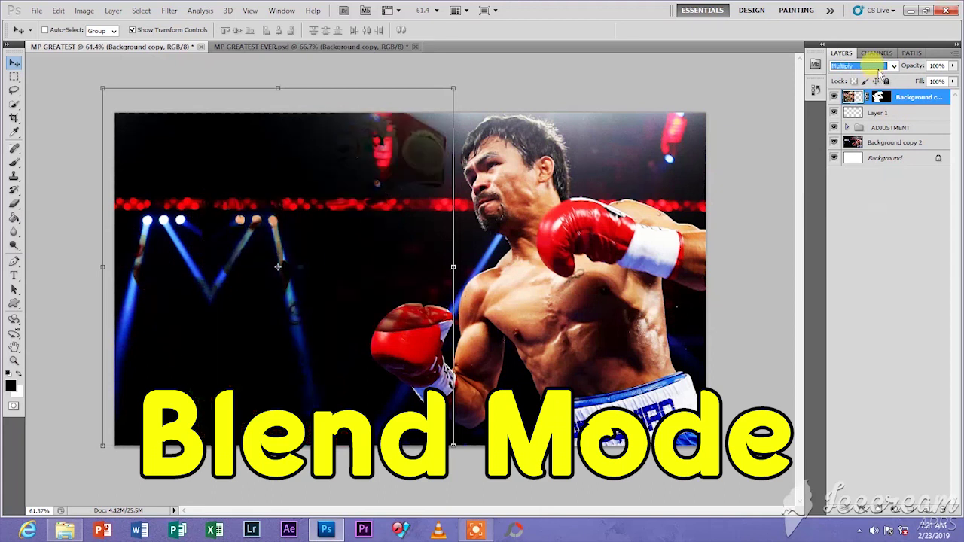
pyautogui.press('Down')
pyautogui.press('Down')
pyautogui.press('Down')
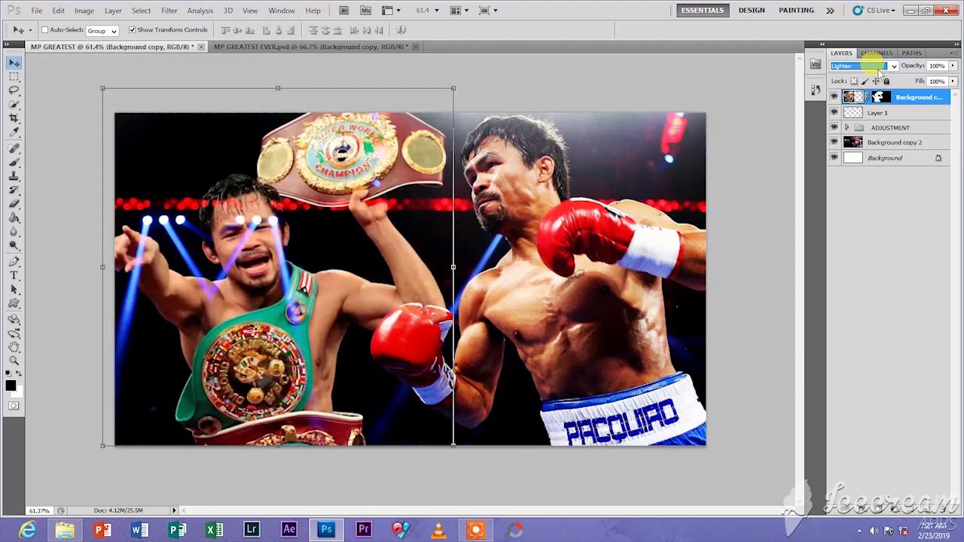
pyautogui.press('Down')
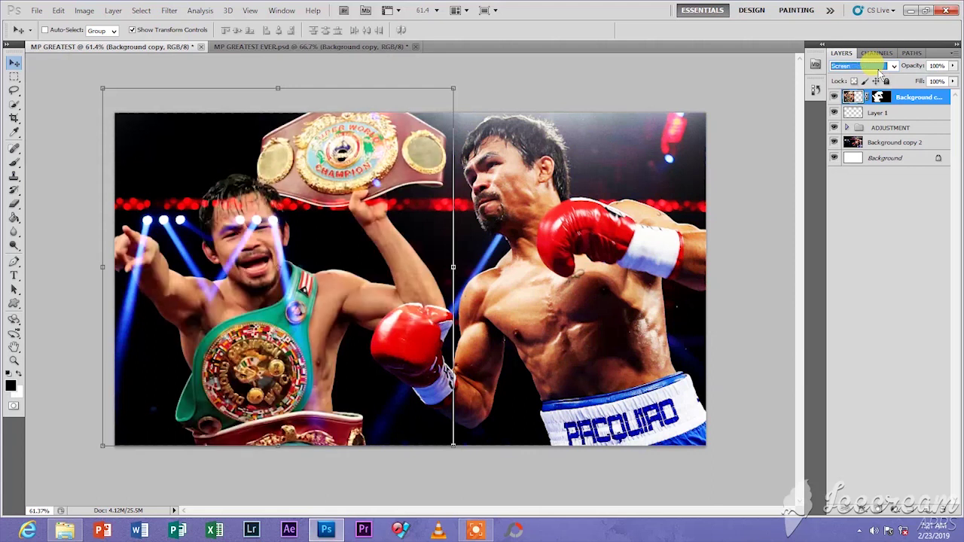
pyautogui.press('Down')
pyautogui.press('Down')
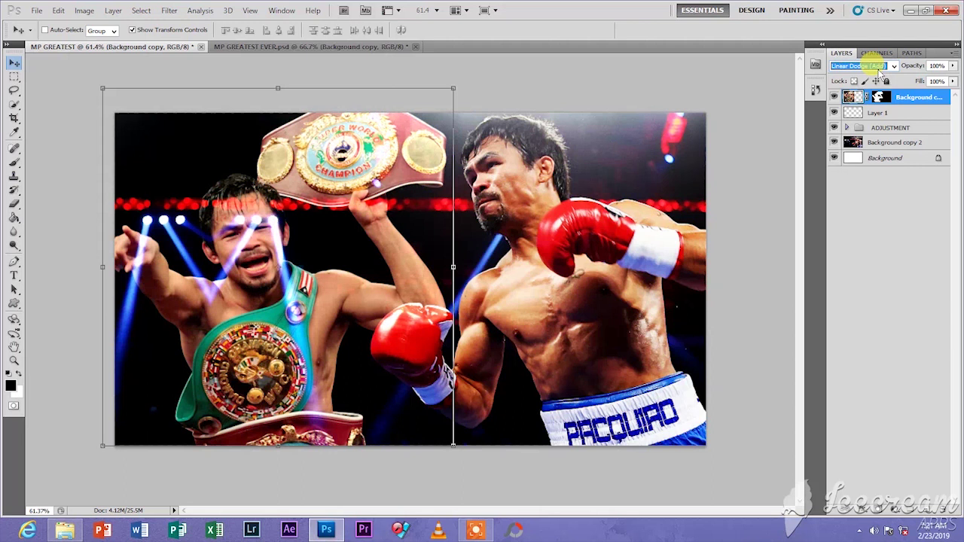
pyautogui.press('Down')
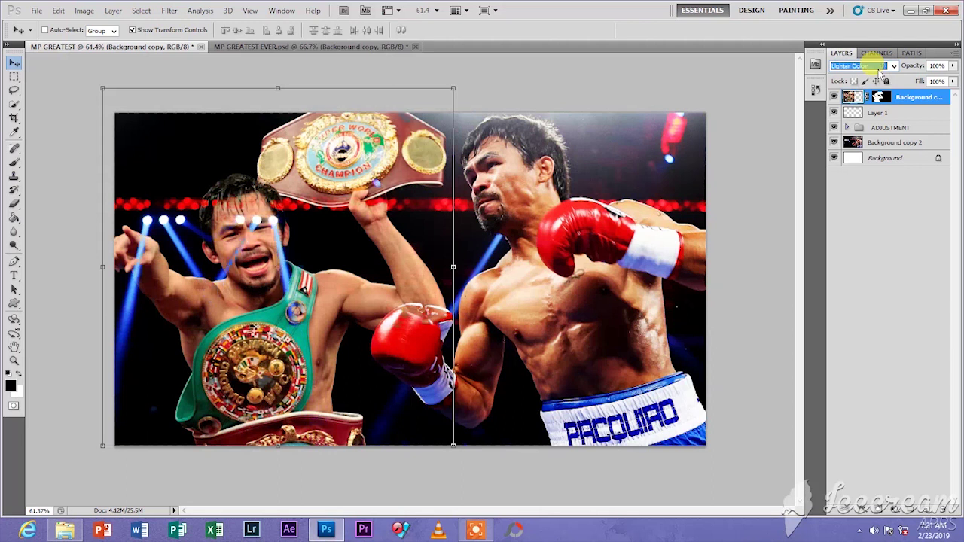
pyautogui.press('Down')
pyautogui.press('Down')
pyautogui.press('Down')
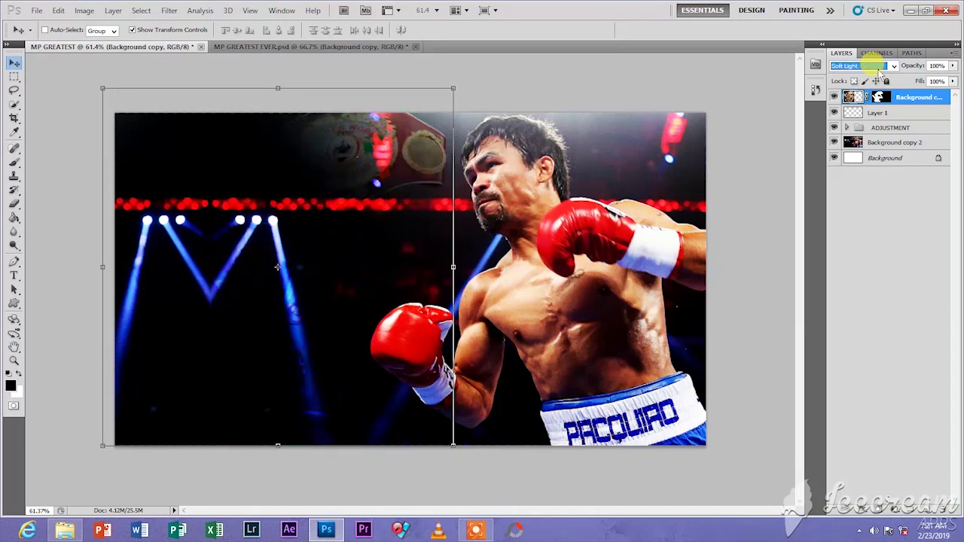
pyautogui.press('Down')
pyautogui.press('Down')
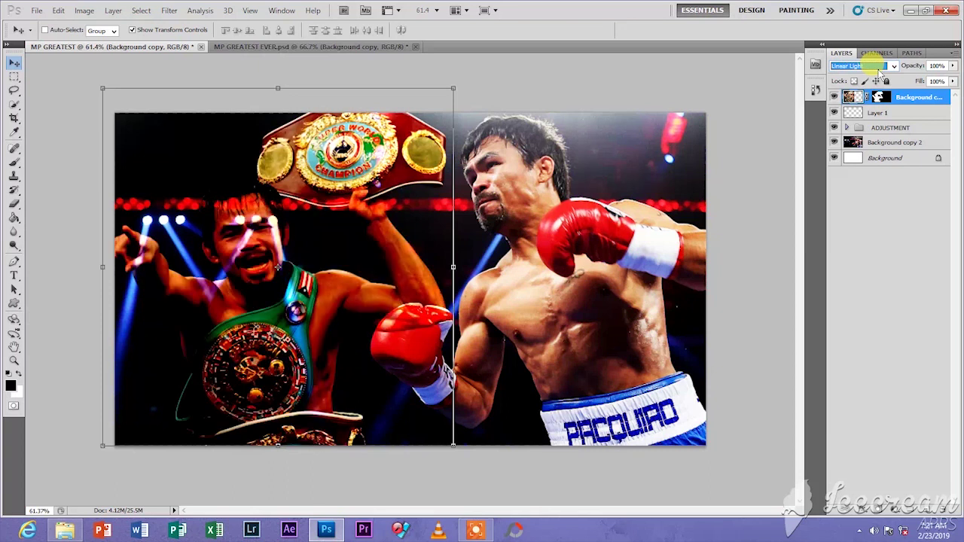
pyautogui.press('Down')
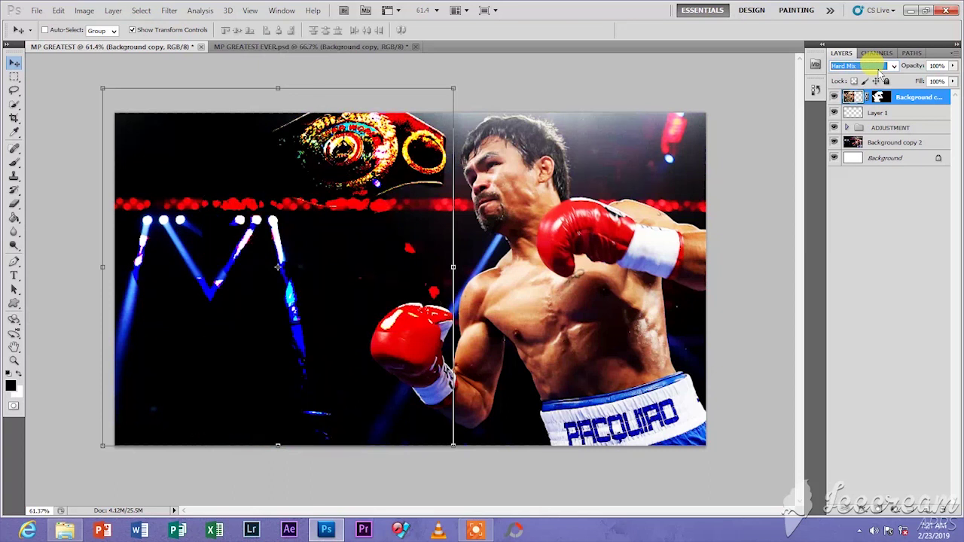
pyautogui.press('Down')
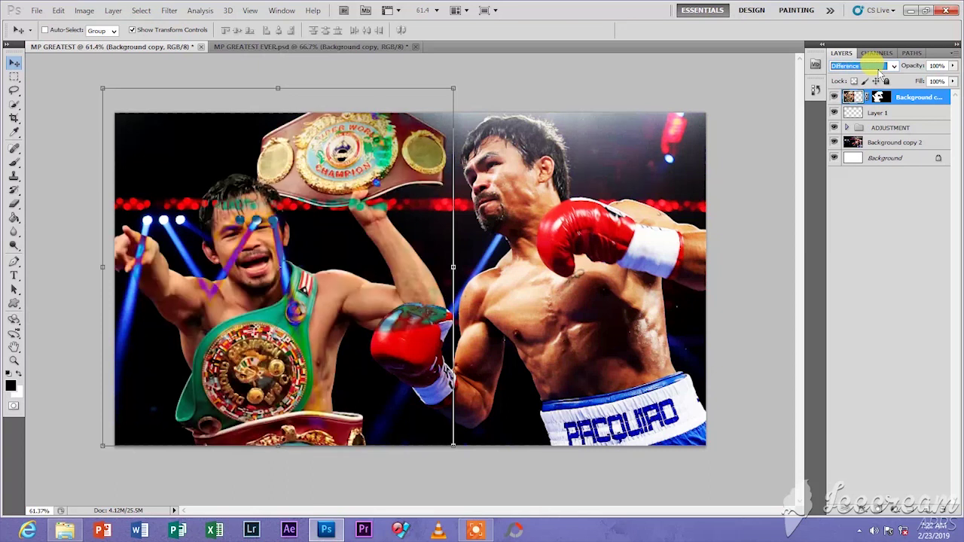
pyautogui.press('Down')
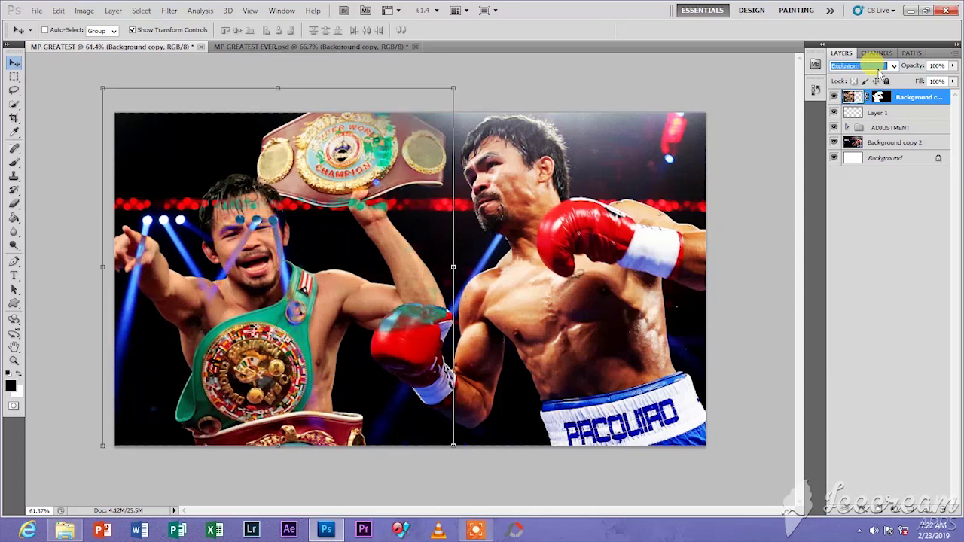
pyautogui.press('Down')
pyautogui.press('Down')
pyautogui.press('Down')
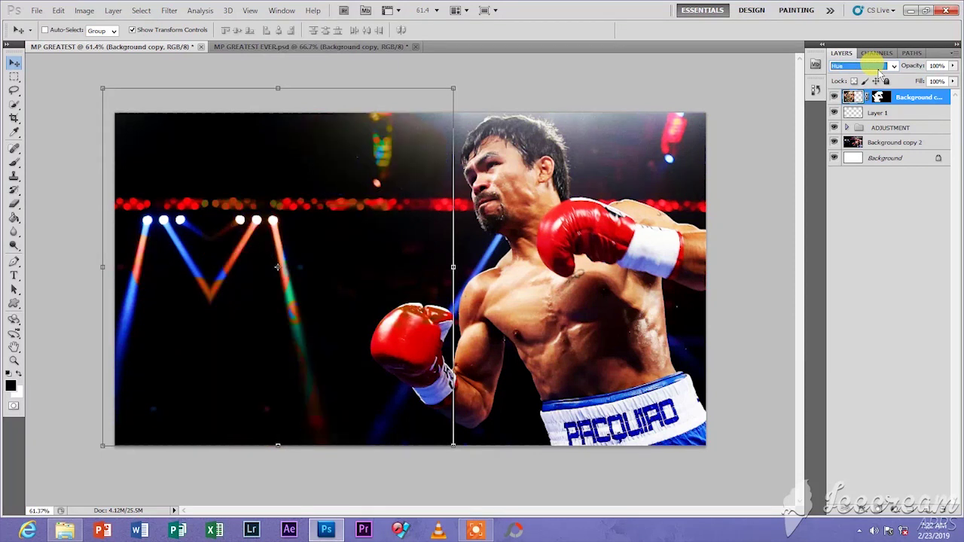
pyautogui.press('Down')
pyautogui.press('Down')
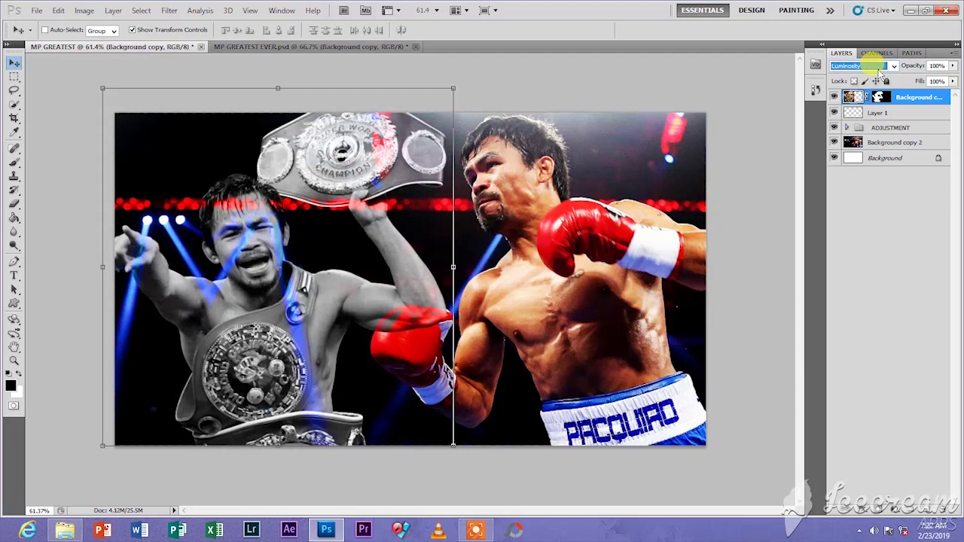
# - Undo the latest blend mode previews on the boxer cutout layer
pyautogui.hotkey('ctrl', 'alt', 'z')
pyautogui.hotkey('ctrl', 'alt', 'z')
pyautogui.hotkey('ctrl', 'alt', 'z')
pyautogui.hotkey('ctrl', 'alt', 'z')
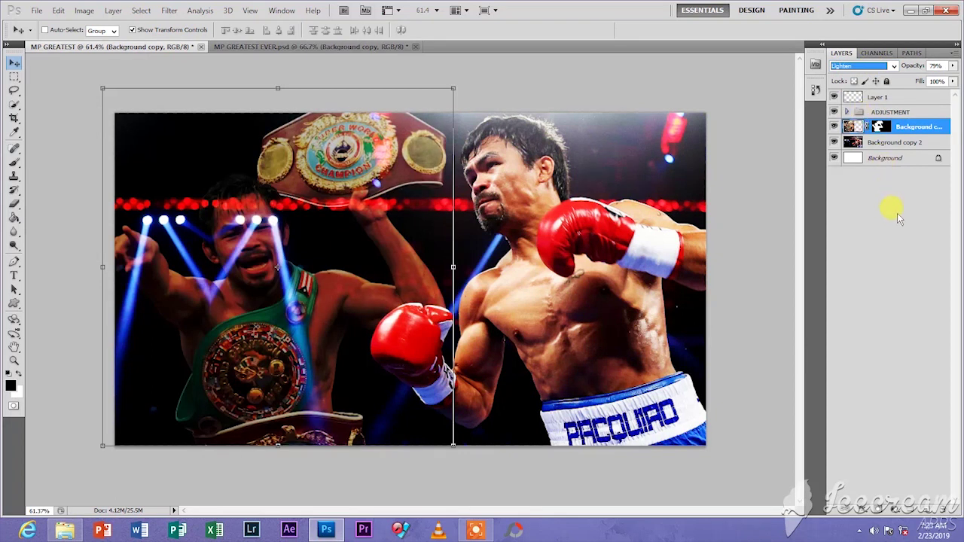
# - Lower the opacity of the Lighten-blended boxer cutout layer below the ADJUSTMENT group, and deselect all layers
pyautogui.press('Down')
pyautogui.press('Escape')
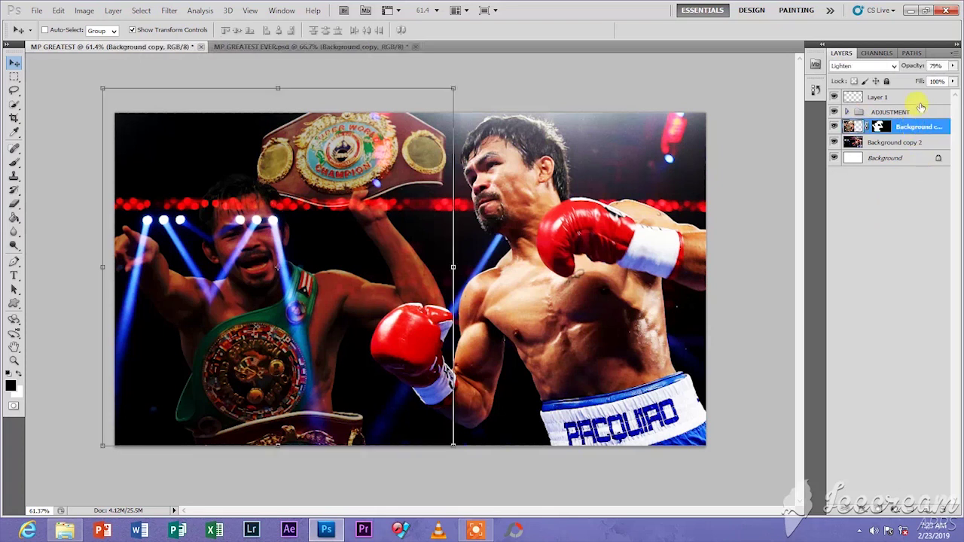
pyautogui.moveTo(920, 68); pyautogui.dragTo(906, 66)
pyautogui.click(895, 207)
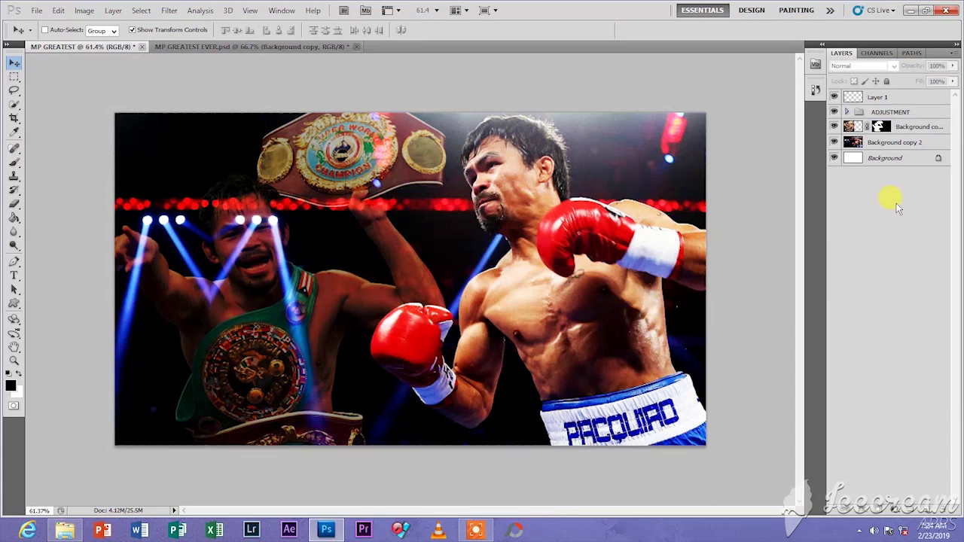
# - View the finished design in MP GREATEST EVER.psd for reference and return to the MP GREATEST document
pyautogui.click(240, 47)
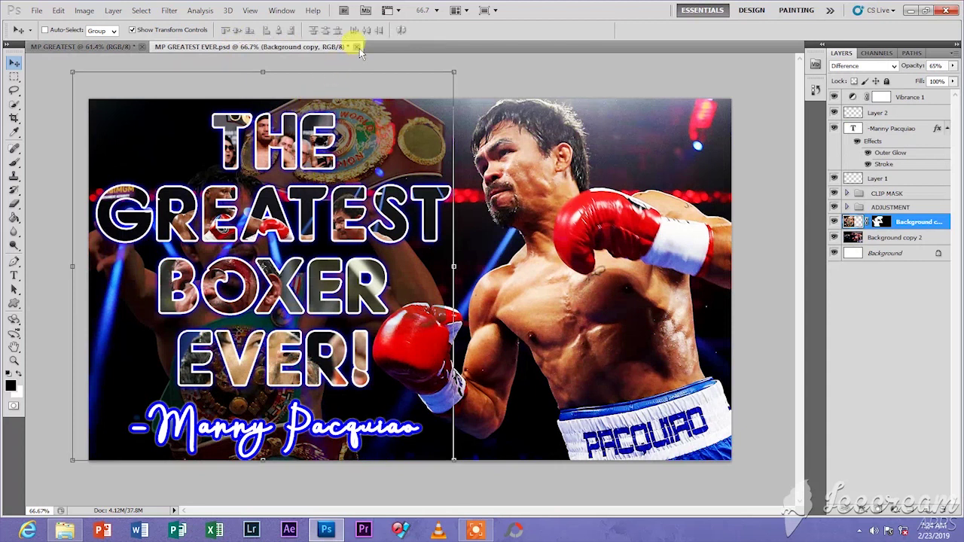
pyautogui.click(93, 45)
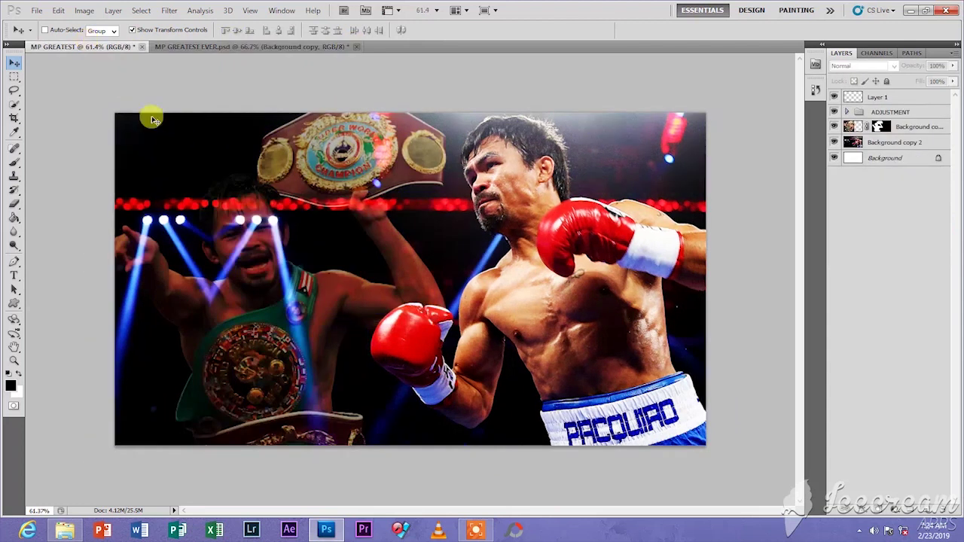
# - Activate the Horizontal Type tool and set its font to Fonarto
pyautogui.click(20, 279)
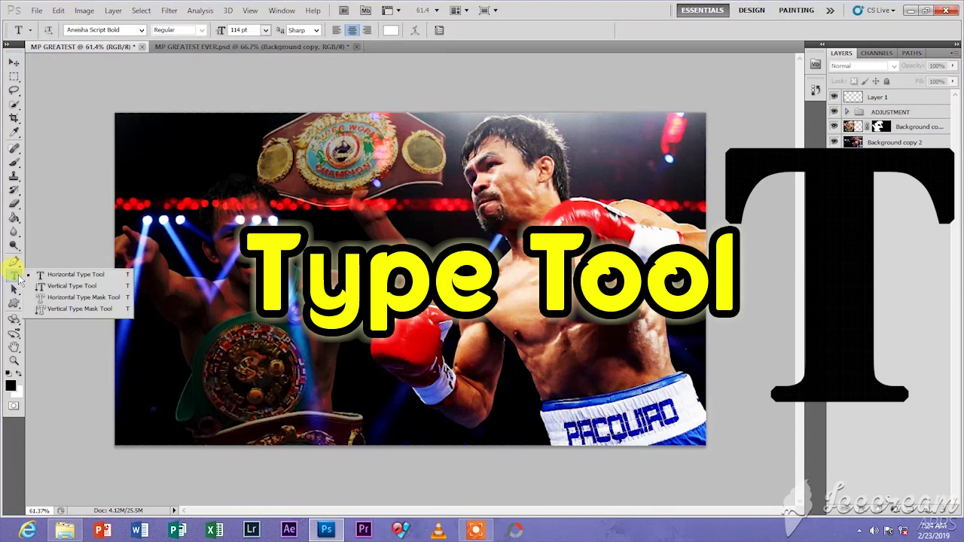
pyautogui.click(58, 275)
pyautogui.click(140, 29)
pyautogui.scroll(-13, 166, 155)
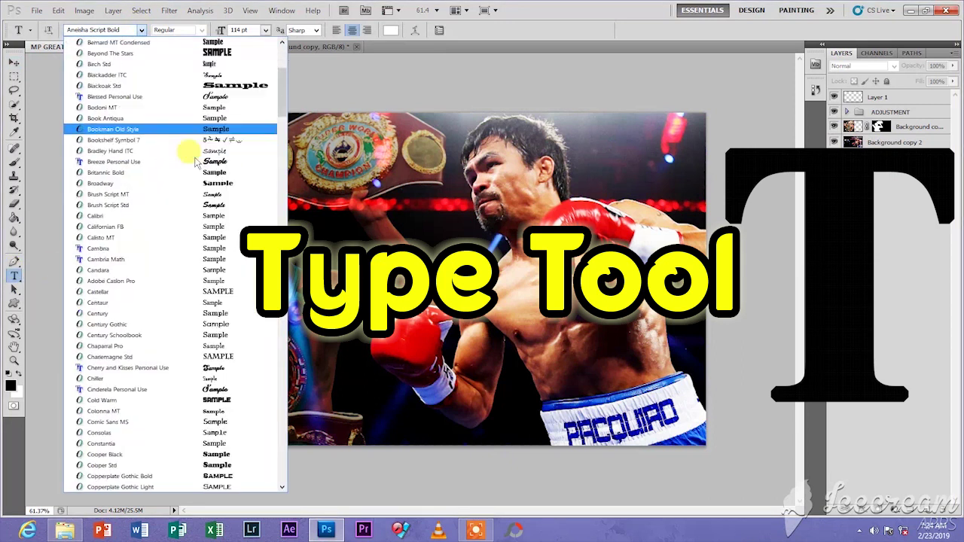
pyautogui.scroll(-5, 192, 158)
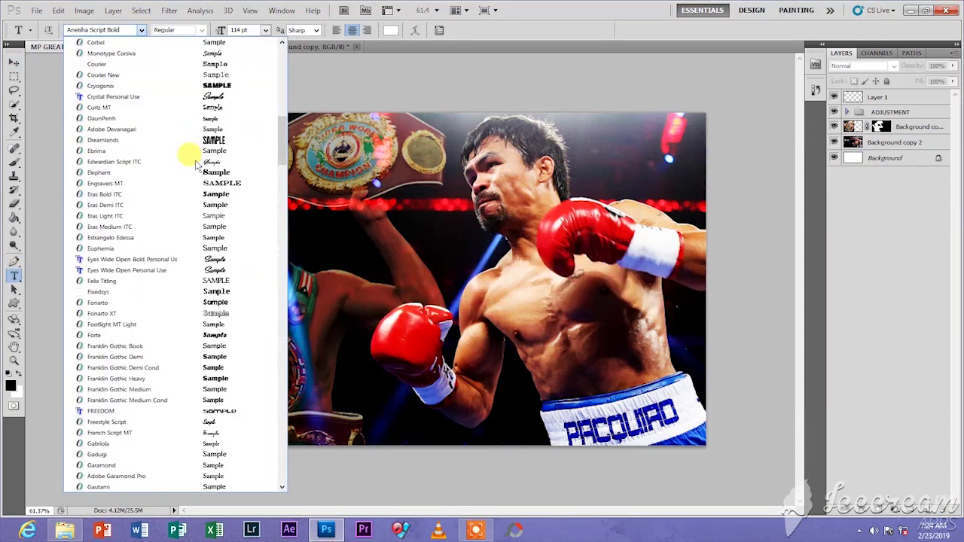
pyautogui.click(160, 303)
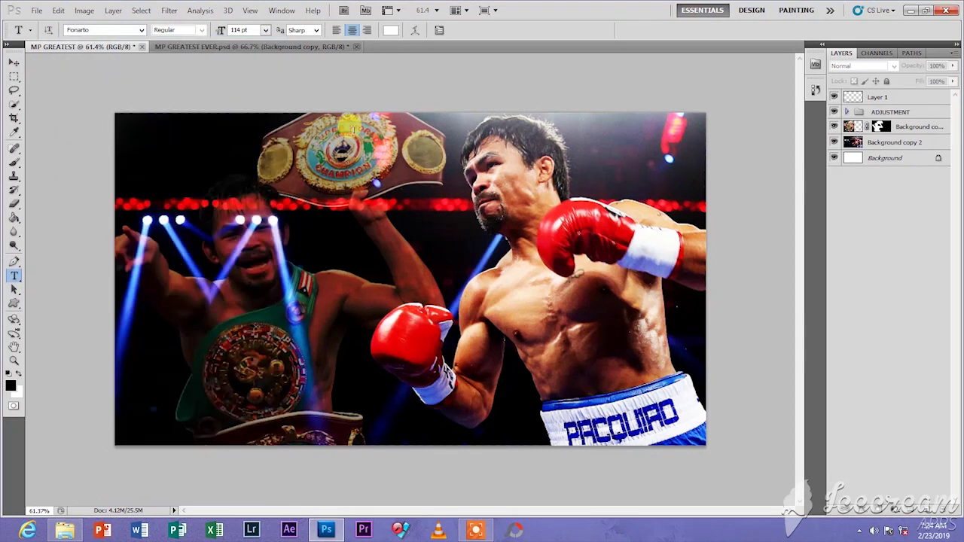
# - On Layer 1, create a paragraph text frame across the upper-left area of the image and enter THE at 170 pt
pyautogui.click(919, 97)
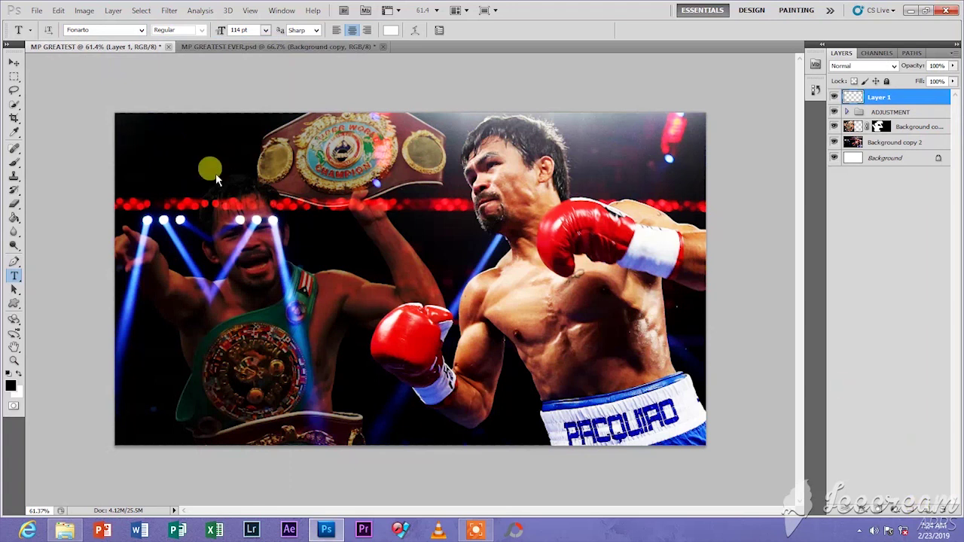
pyautogui.moveTo(127, 125); pyautogui.dragTo(461, 216)
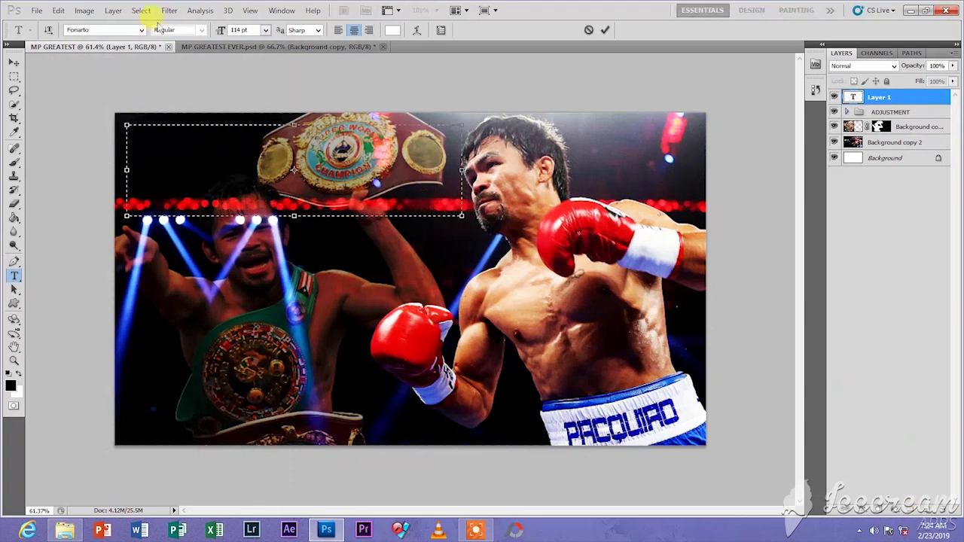
pyautogui.click(239, 30)
pyautogui.click(265, 30)
pyautogui.click(265, 30)
pyautogui.click(244, 30)
pyautogui.write('T')
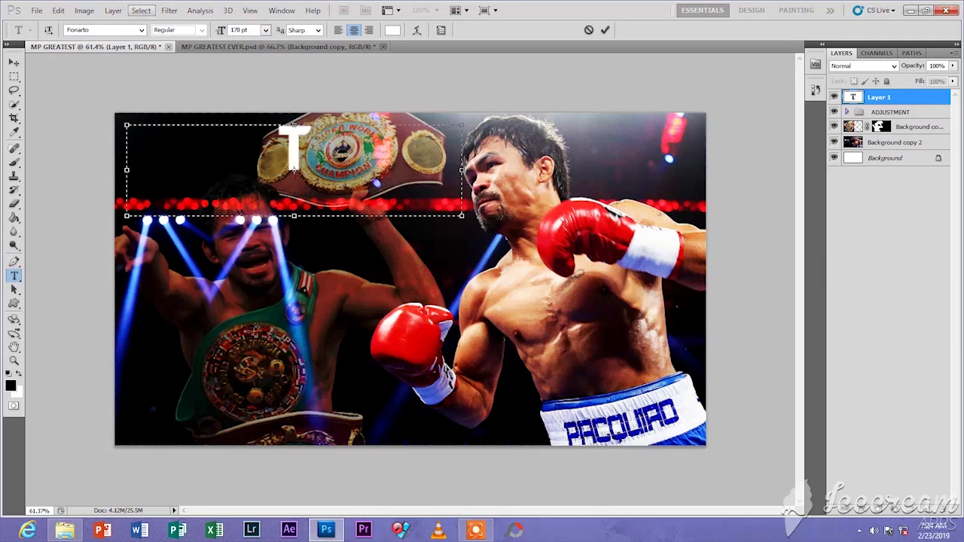
pyautogui.write('HE')
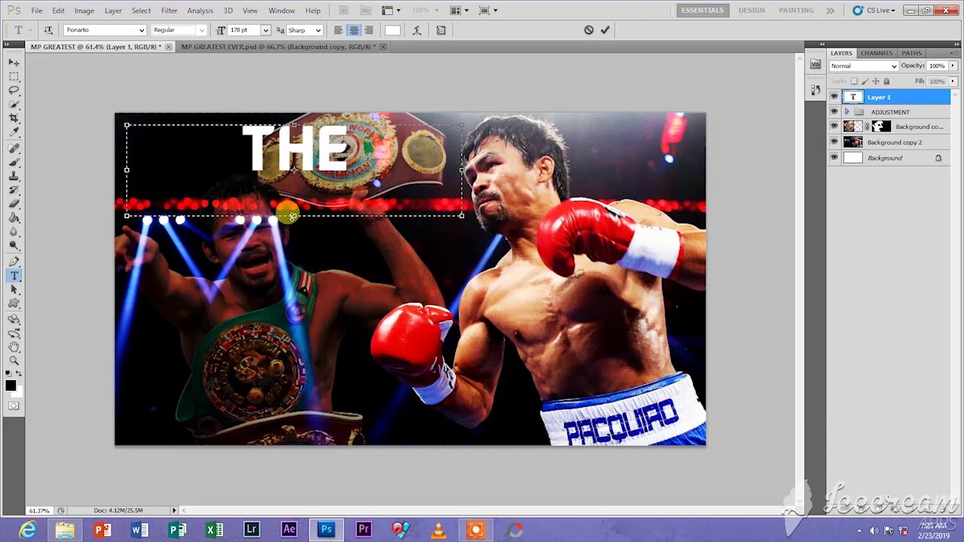
# - Extend the text frame downward and add GREATEST, BOXER and EVER! on separate lines below THE
pyautogui.moveTo(291, 217); pyautogui.dragTo(292, 374)
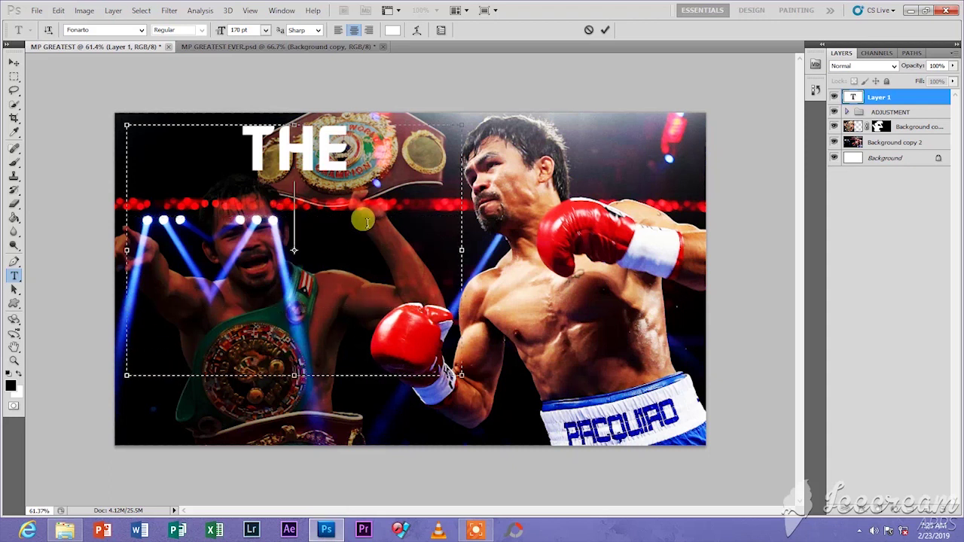
pyautogui.press('Return')
pyautogui.write('GREAT')
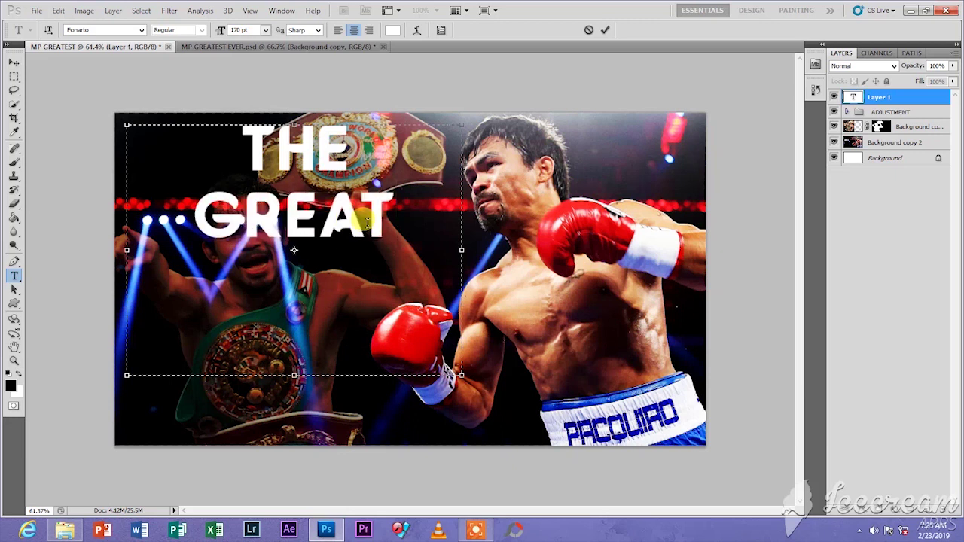
pyautogui.write('EST ')
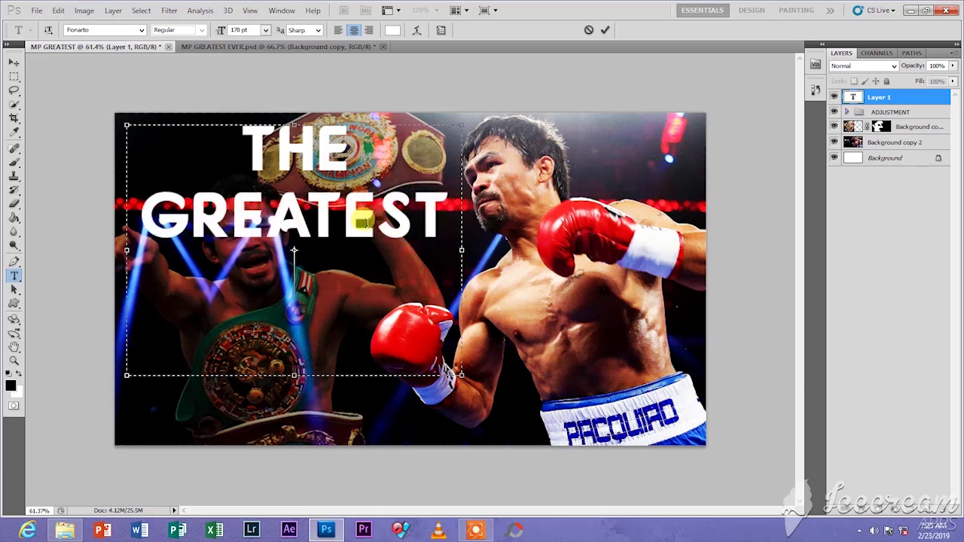
pyautogui.write('BOXER')
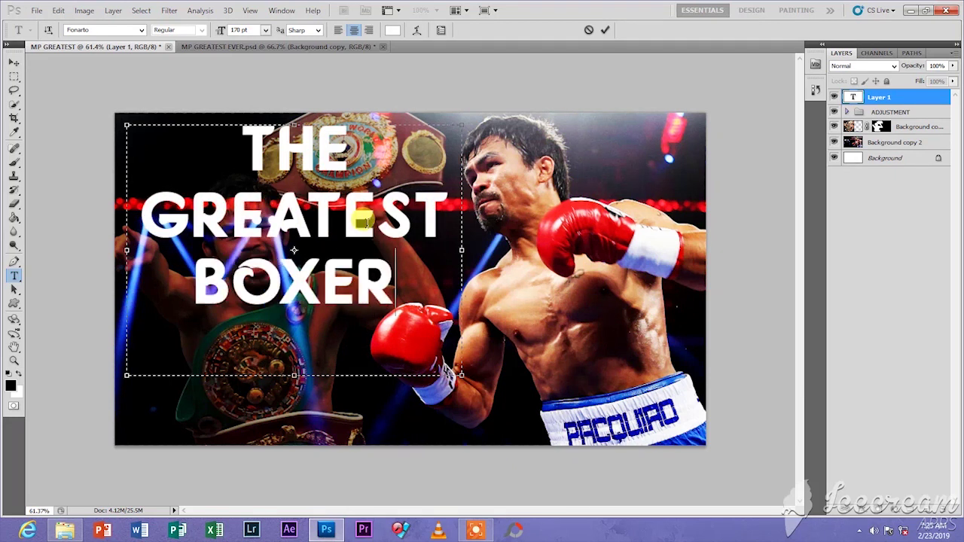
pyautogui.press('Return')
pyautogui.write('EV')
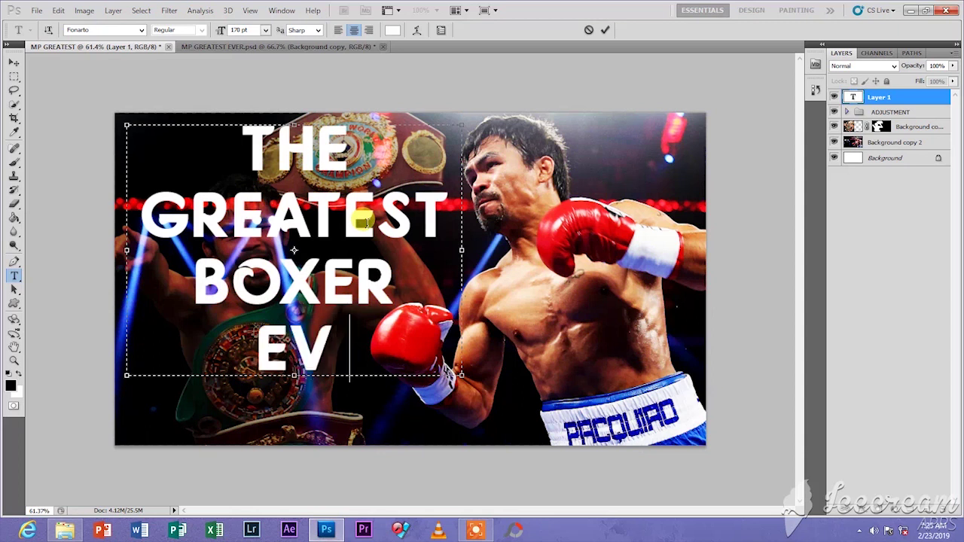
pyautogui.write('ER!')
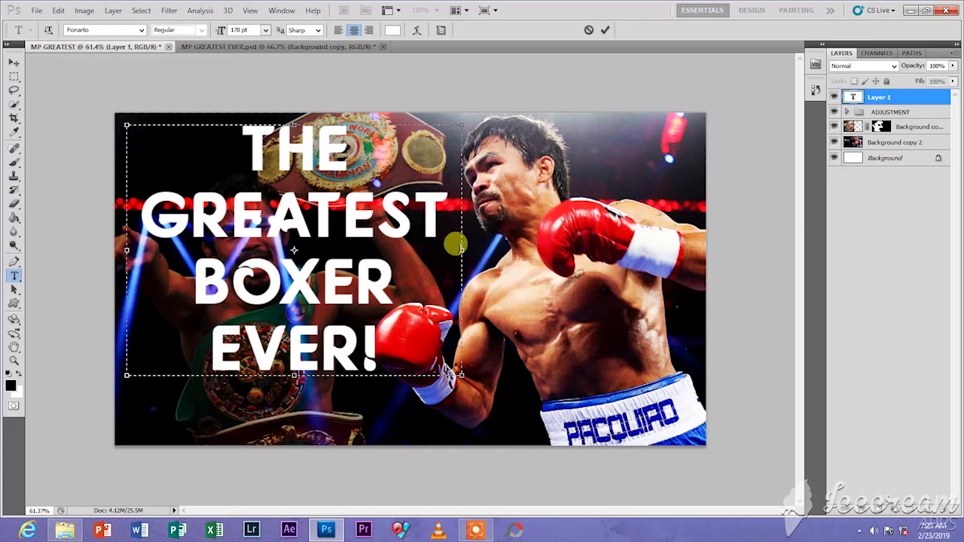
# - Narrow the title's text frame slightly, set the whole text's anti-aliasing to Sharp, and commit the text
pyautogui.moveTo(458, 249); pyautogui.dragTo(444, 249)
pyautogui.moveTo(386, 365); pyautogui.dragTo(86, 133)
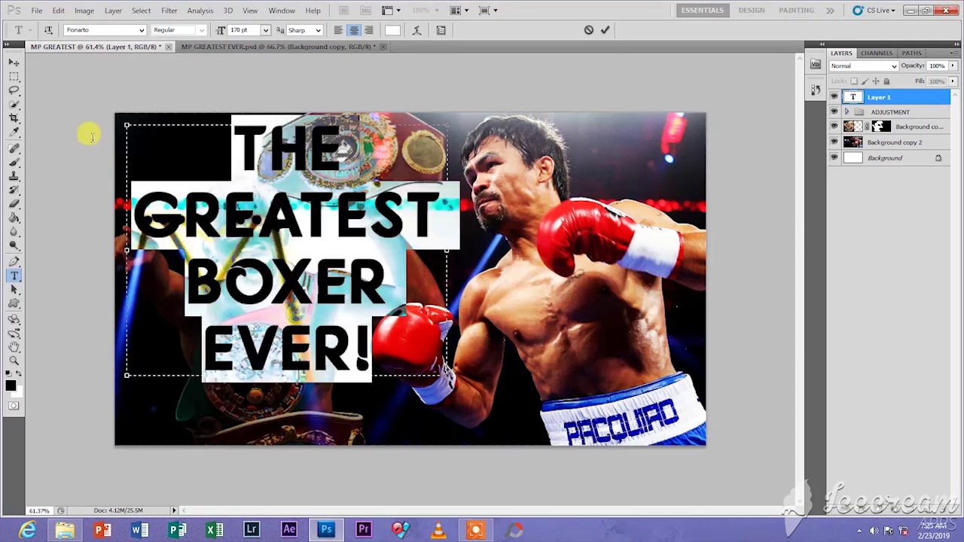
pyautogui.click(440, 30)
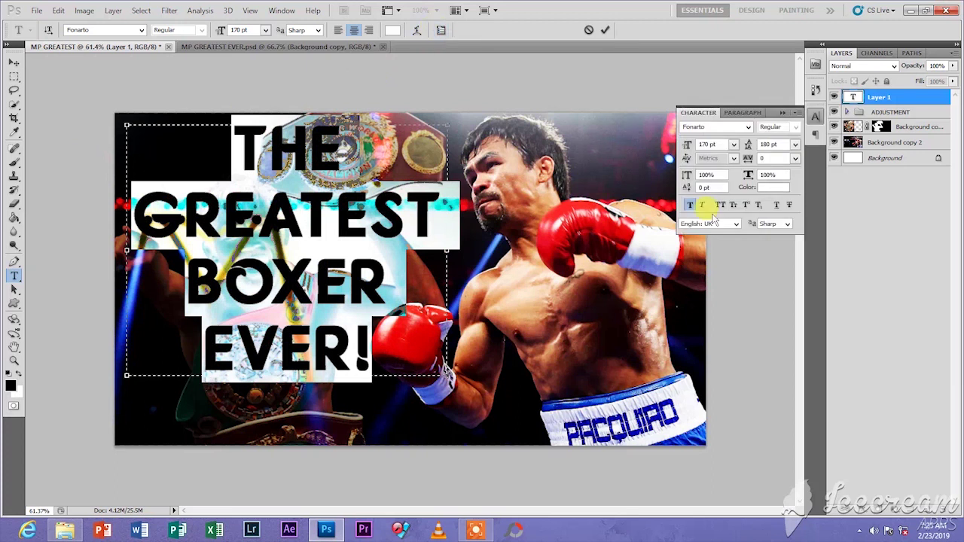
pyautogui.click(788, 225)
pyautogui.click(782, 247)
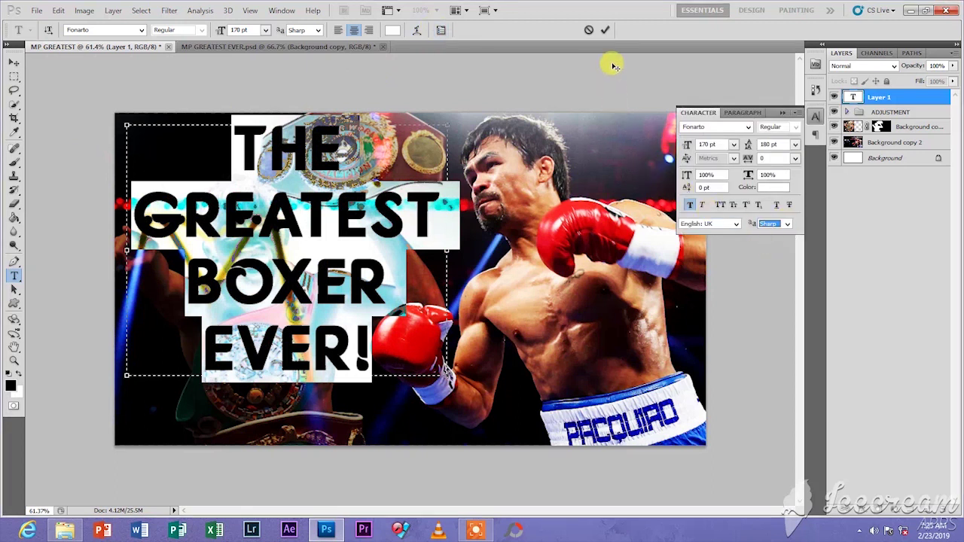
pyautogui.click(605, 30)
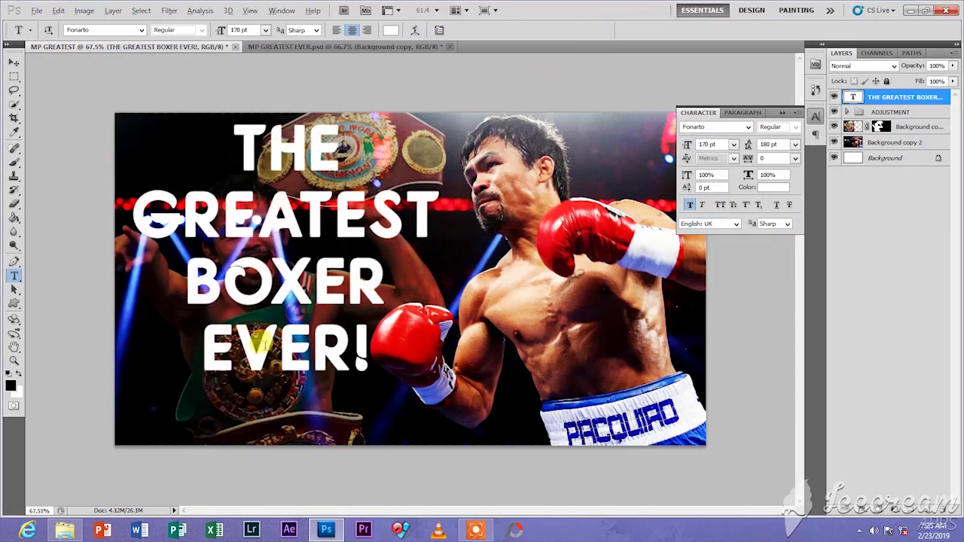
# - Examine the title's letter edges up close and close the Character panel
pyautogui.scroll(5, 272, 334)
pyautogui.scroll(-1, 271, 334)
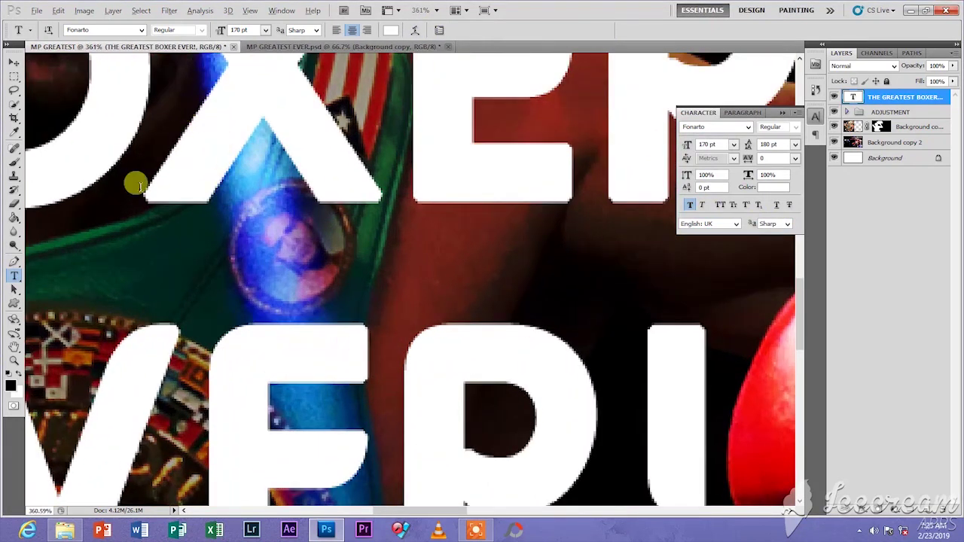
pyautogui.scroll(-5, 297, 228)
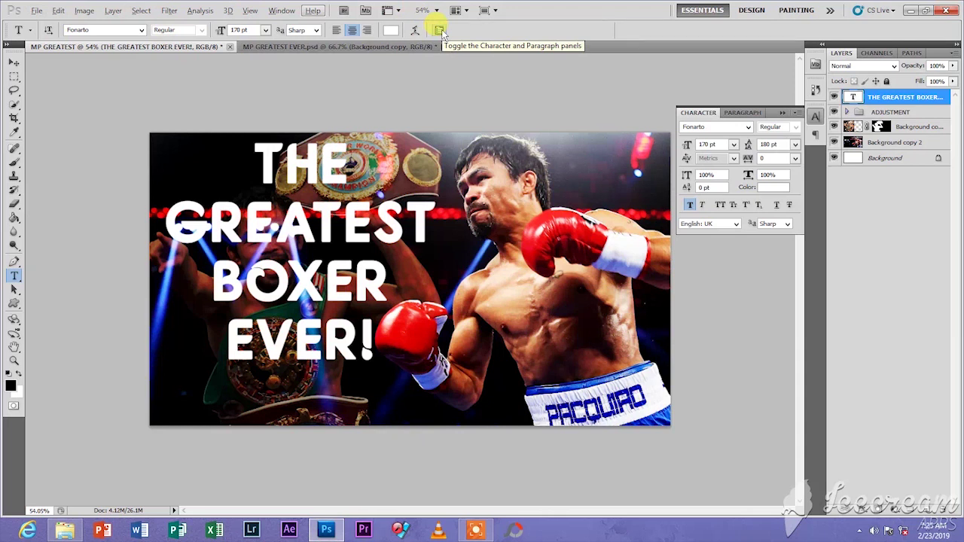
pyautogui.click(799, 115)
pyautogui.click(851, 329)
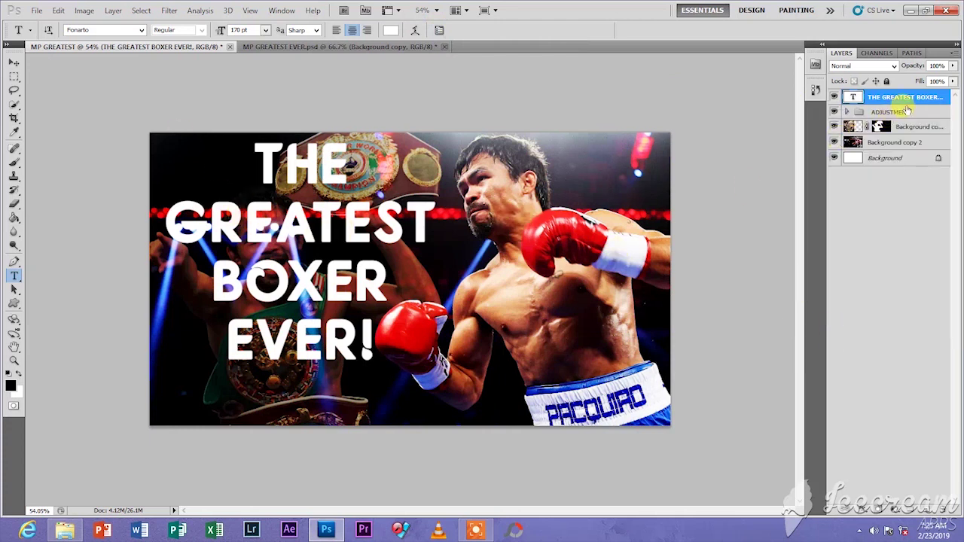
# - Duplicate the THE GREATEST BOXER EVER! text layer three times and hide the three copies
pyautogui.moveTo(903, 97); pyautogui.dragTo(926, 507)
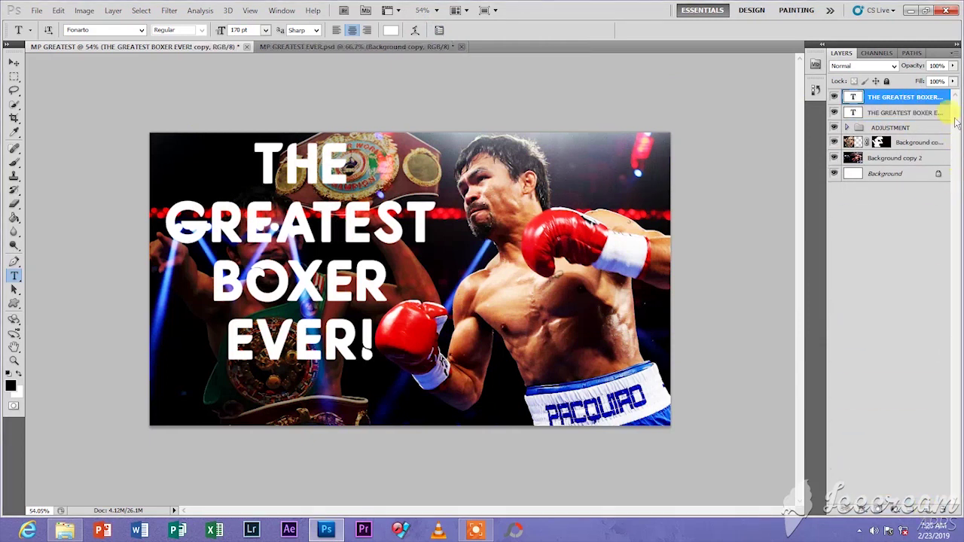
pyautogui.moveTo(926, 97); pyautogui.dragTo(926, 507)
pyautogui.moveTo(934, 154); pyautogui.dragTo(924, 506)
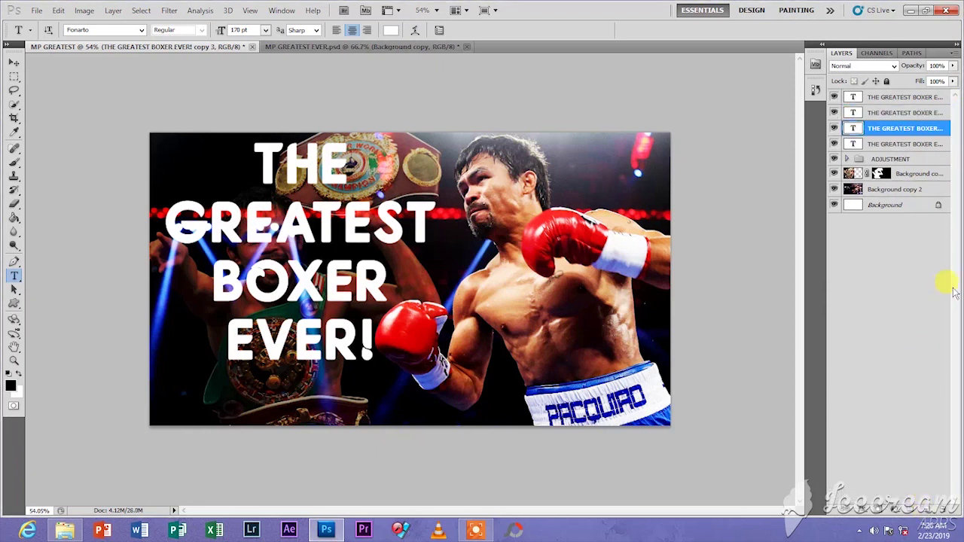
pyautogui.click(834, 97)
pyautogui.click(834, 112)
pyautogui.click(834, 128)
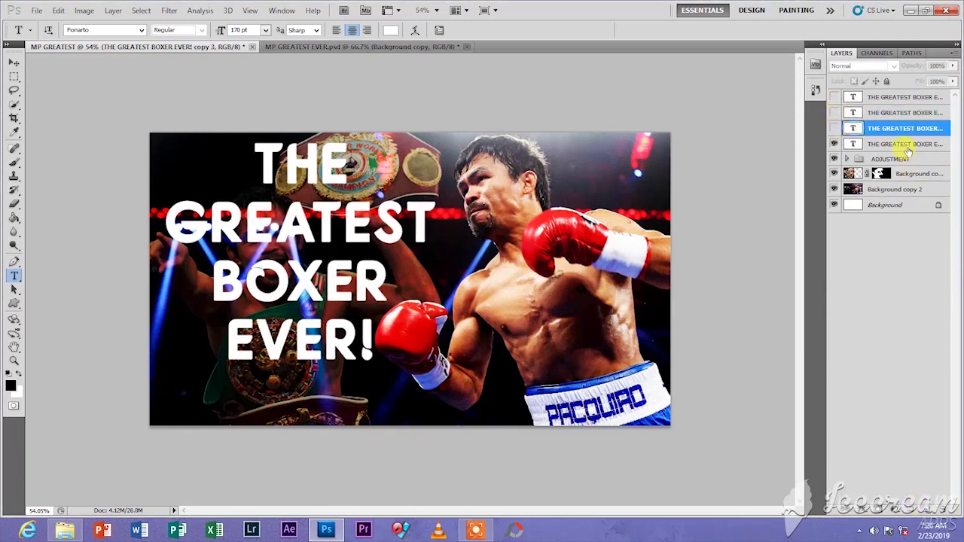
# - Reduce the original title layer's text to THE, shorten its text frame to one line, and commit it
pyautogui.click(908, 145)
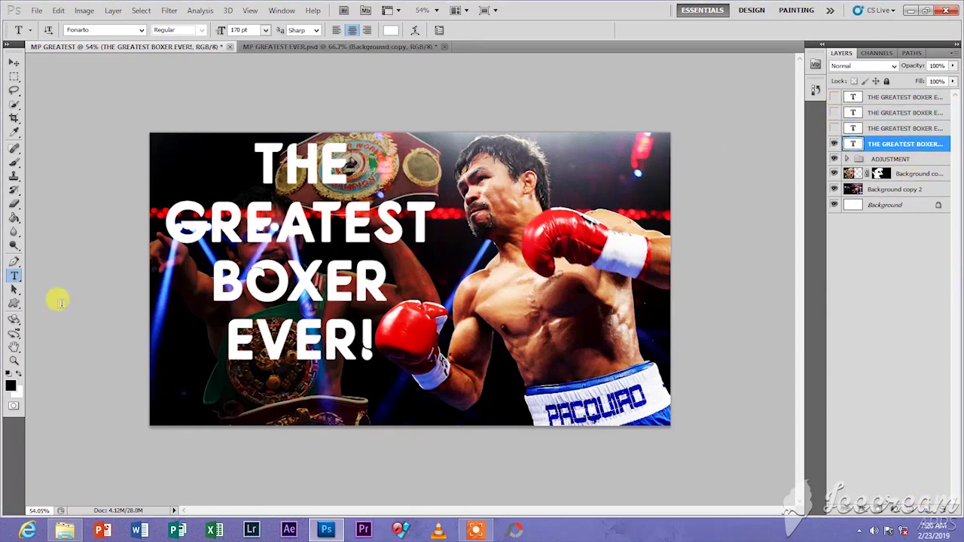
pyautogui.click(379, 304)
pyautogui.moveTo(377, 355); pyautogui.dragTo(162, 229)
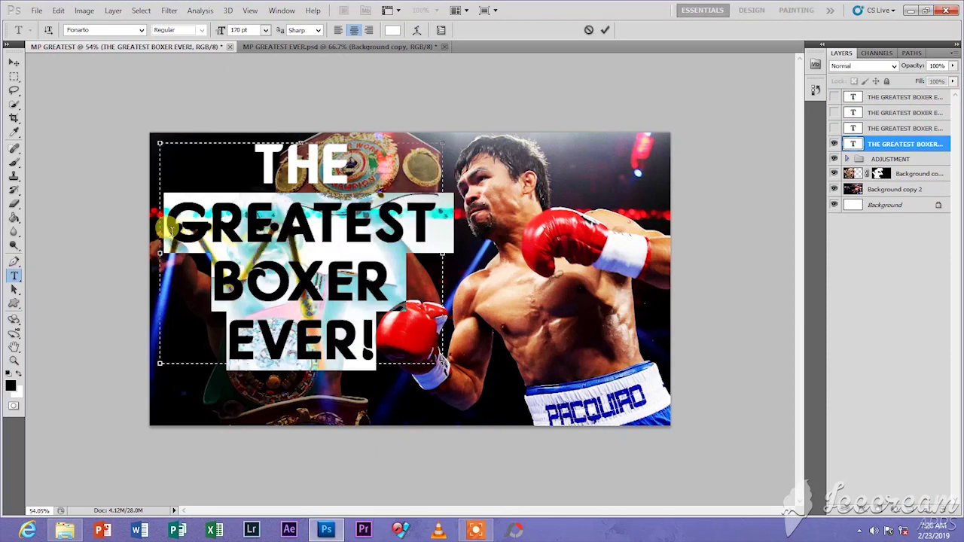
pyautogui.press('BackSpace')
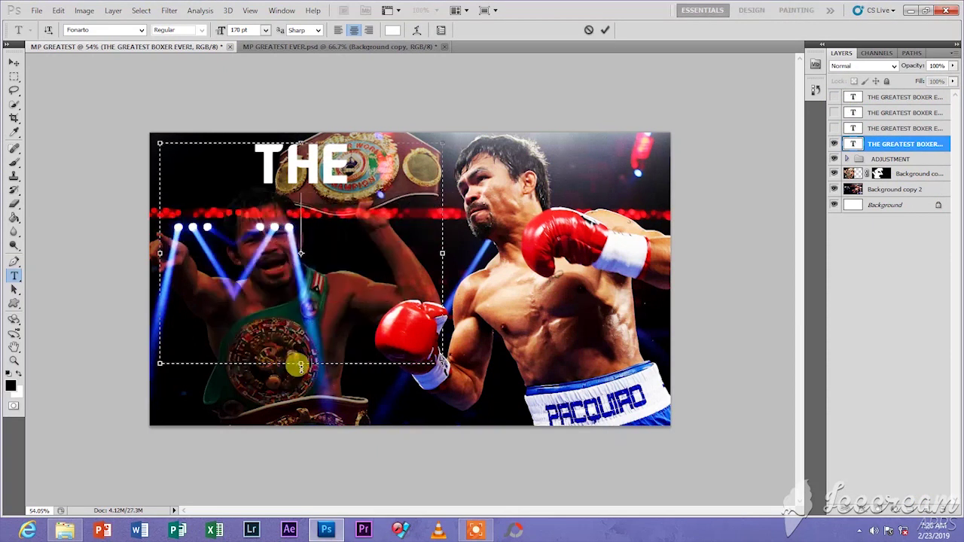
pyautogui.press('BackSpace')
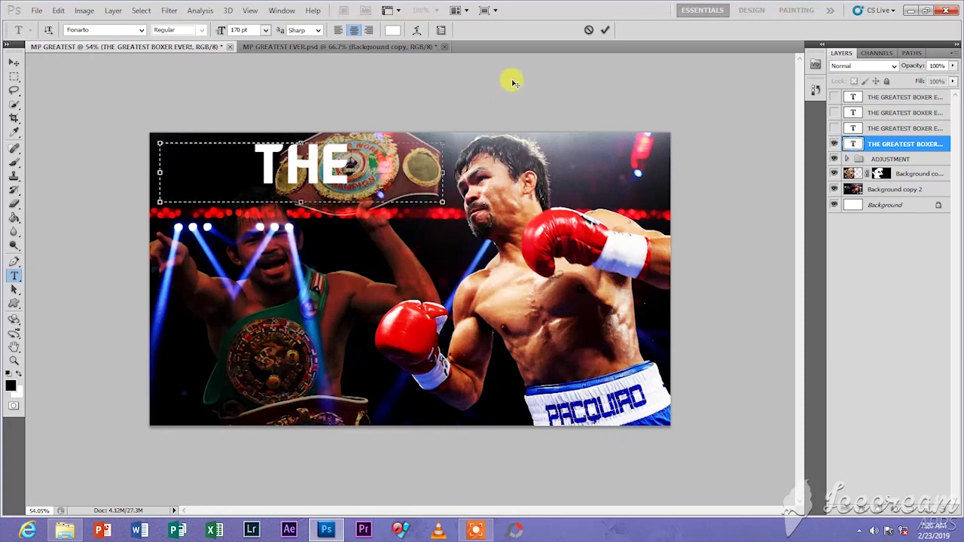
pyautogui.click(604, 30)
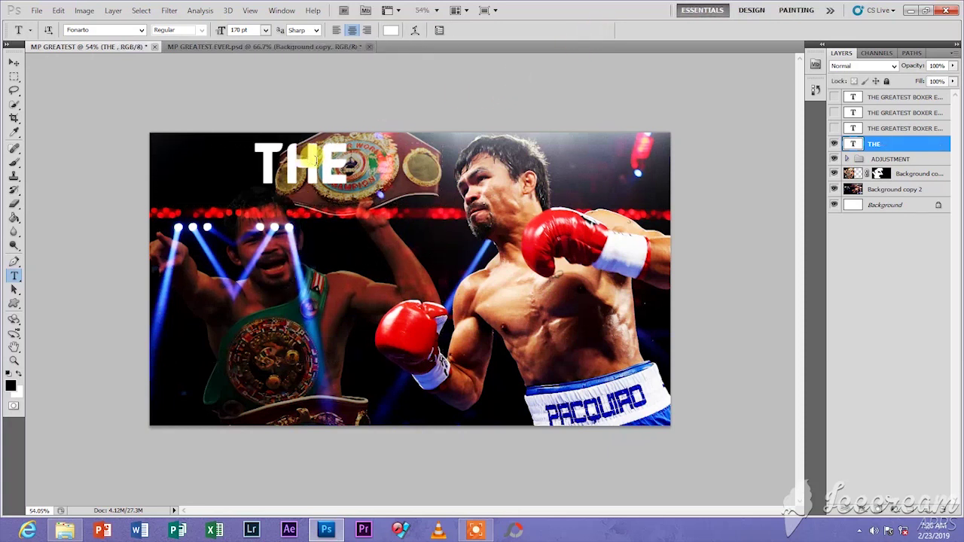
# - Show the title copy directly above the THE layer, hide the THE layer, and delete THE from the copy's text
pyautogui.click(834, 128)
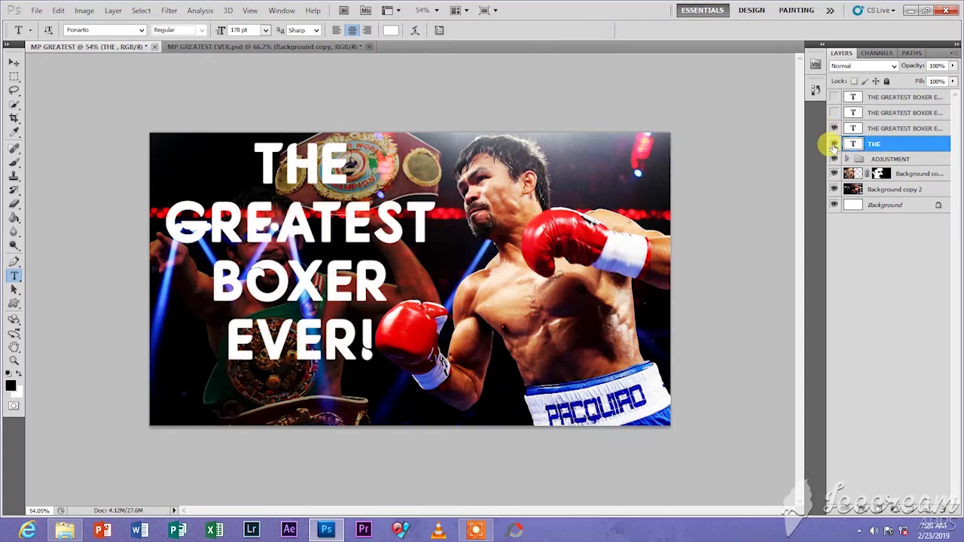
pyautogui.click(834, 144)
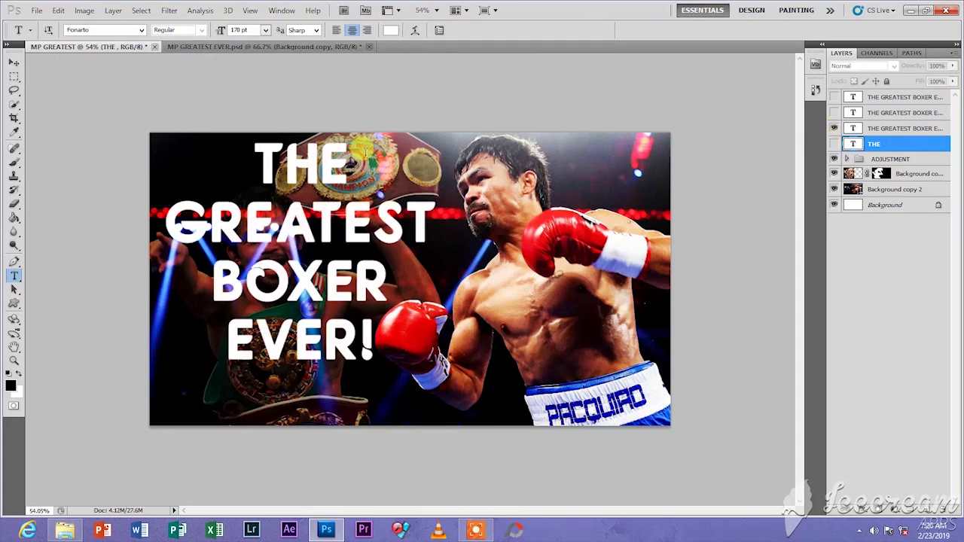
pyautogui.click(343, 150)
pyautogui.moveTo(348, 155); pyautogui.dragTo(255, 158)
pyautogui.press('BackSpace')
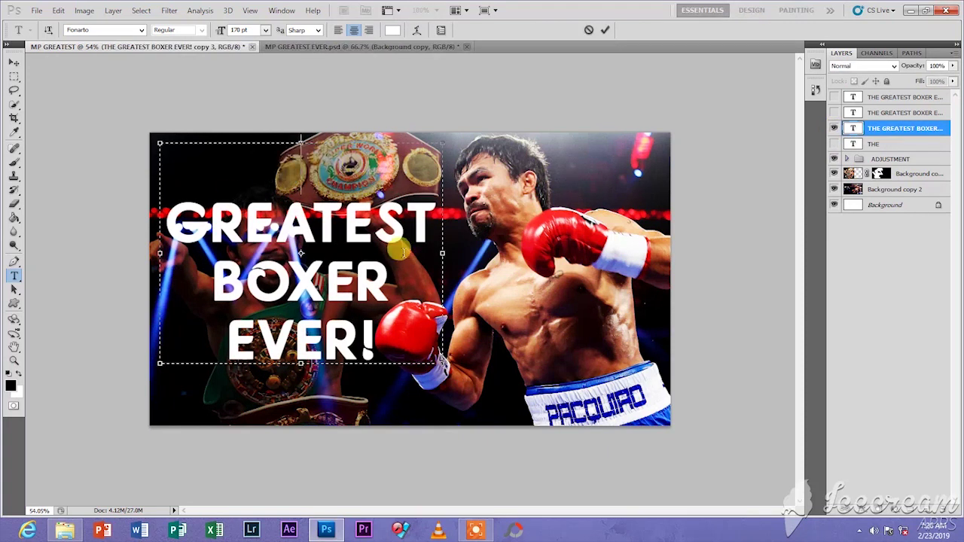
# - Delete BOXER and EVER! from the visible title copy, leaving only GREATEST, and commit the text
pyautogui.press('BackSpace')
pyautogui.press('BackSpace')
pyautogui.press('BackSpace')
pyautogui.press('BackSpace')
pyautogui.press('BackSpace')
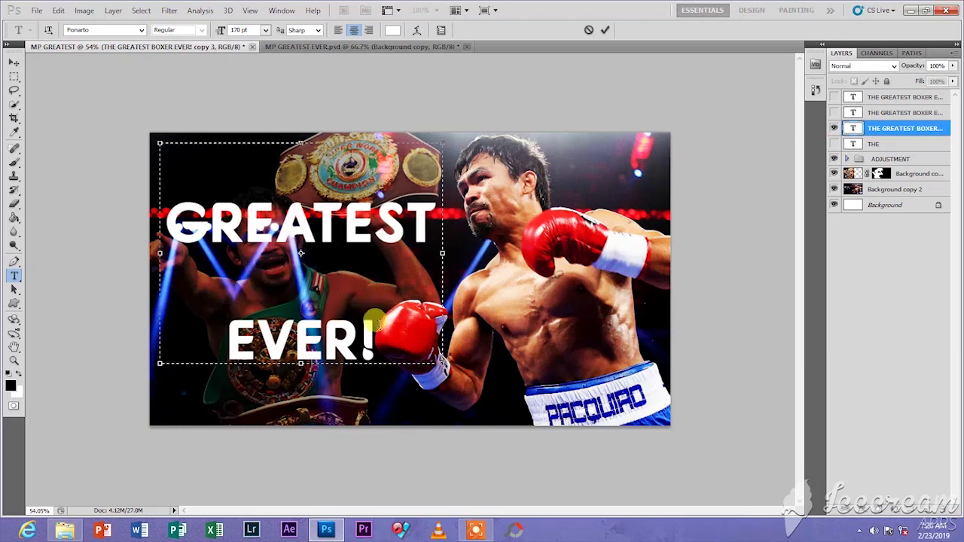
pyautogui.click(374, 337)
pyautogui.press('BackSpace')
pyautogui.press('BackSpace')
pyautogui.press('BackSpace')
pyautogui.press('BackSpace')
pyautogui.press('BackSpace')
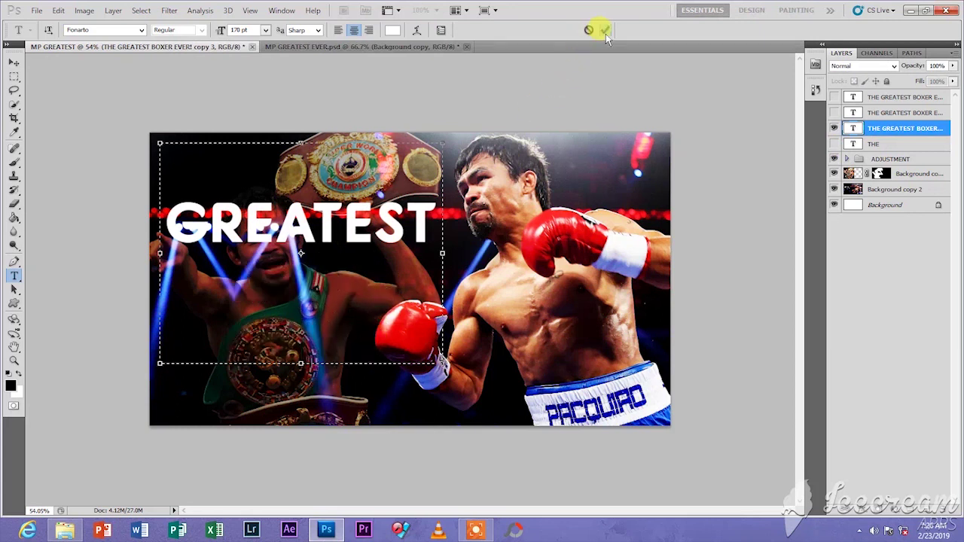
pyautogui.click(606, 31)
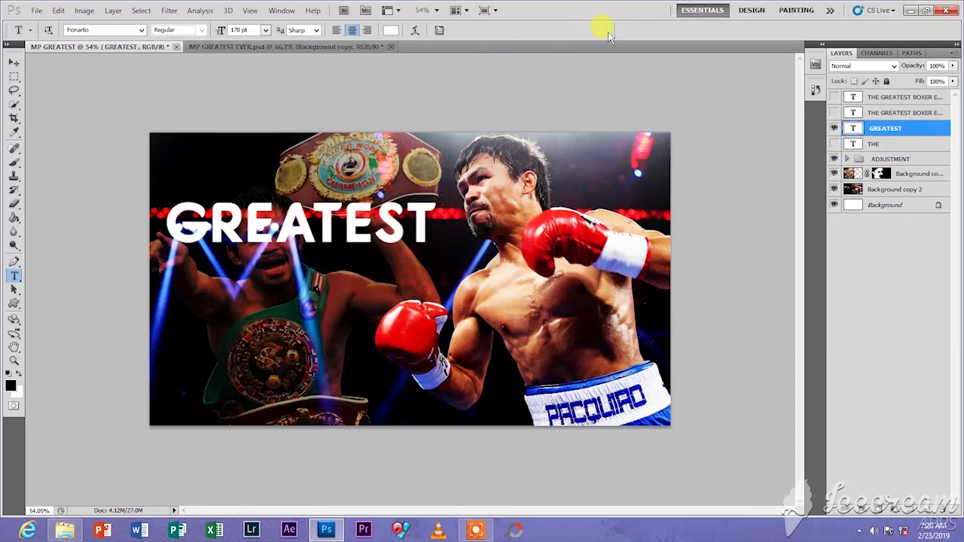
# - Show the title copy directly above the GREATEST layer, hide the GREATEST layer, and delete THE and GREATEST from the copy's text
pyautogui.click(834, 113)
pyautogui.click(834, 128)
pyautogui.click(342, 168)
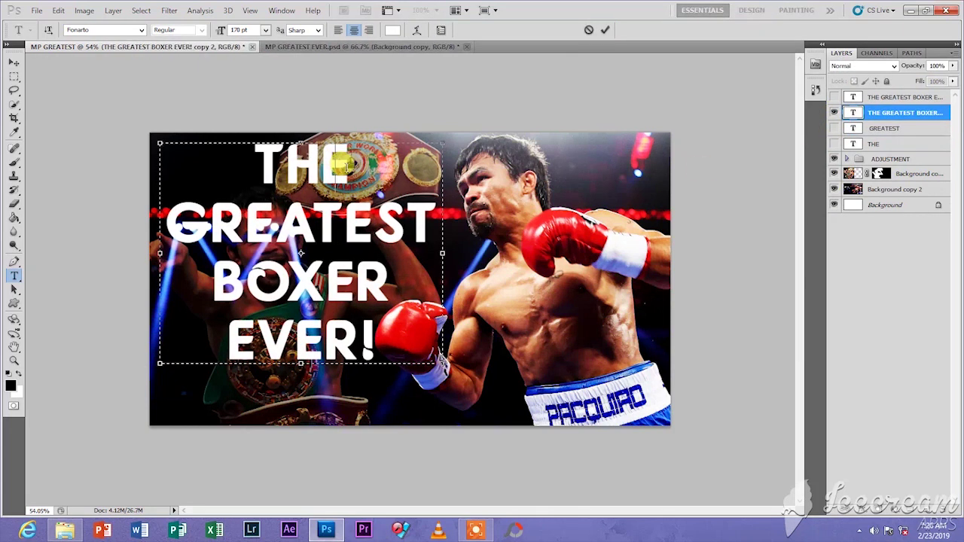
pyautogui.press('BackSpace')
pyautogui.press('BackSpace')
pyautogui.press('BackSpace')
pyautogui.click(431, 224)
pyautogui.press('BackSpace')
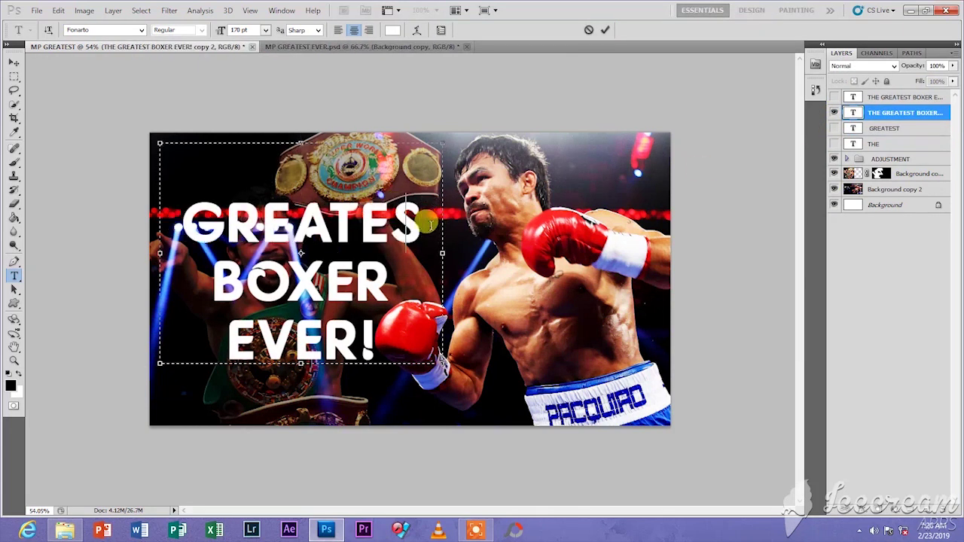
pyautogui.press('BackSpace')
pyautogui.press('BackSpace')
pyautogui.press('BackSpace')
pyautogui.press('BackSpace')
pyautogui.press('BackSpace')
pyautogui.press('BackSpace')
pyautogui.press('BackSpace')
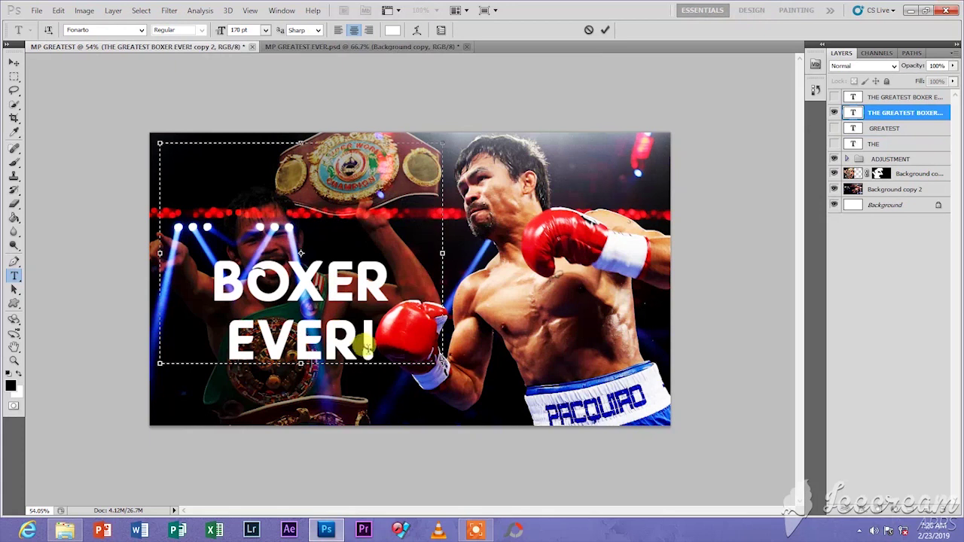
# - Delete EVER! from the visible title copy, leaving only BOXER, and commit the text
pyautogui.click(369, 335)
pyautogui.press('BackSpace')
pyautogui.press('BackSpace')
pyautogui.press('BackSpace')
pyautogui.press('BackSpace')
pyautogui.press('BackSpace')
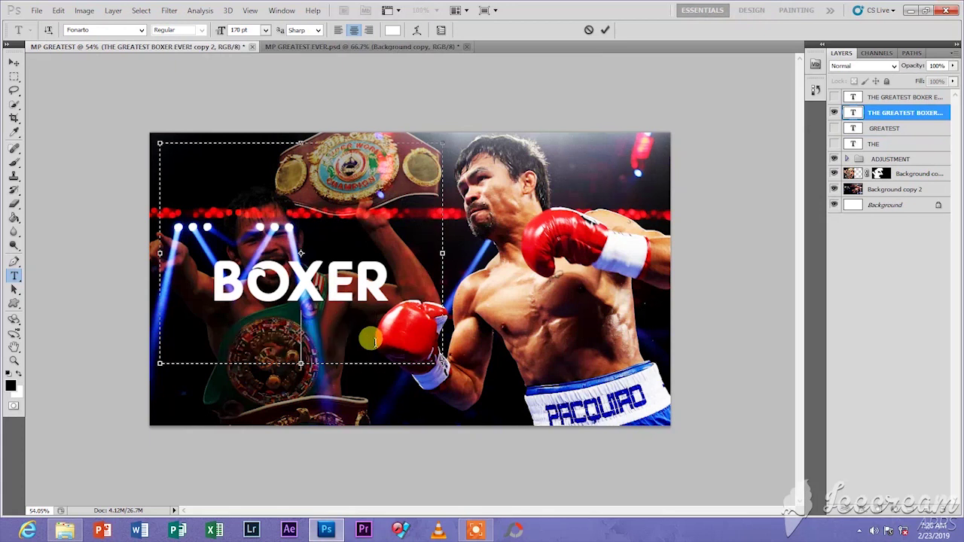
pyautogui.click(605, 30)
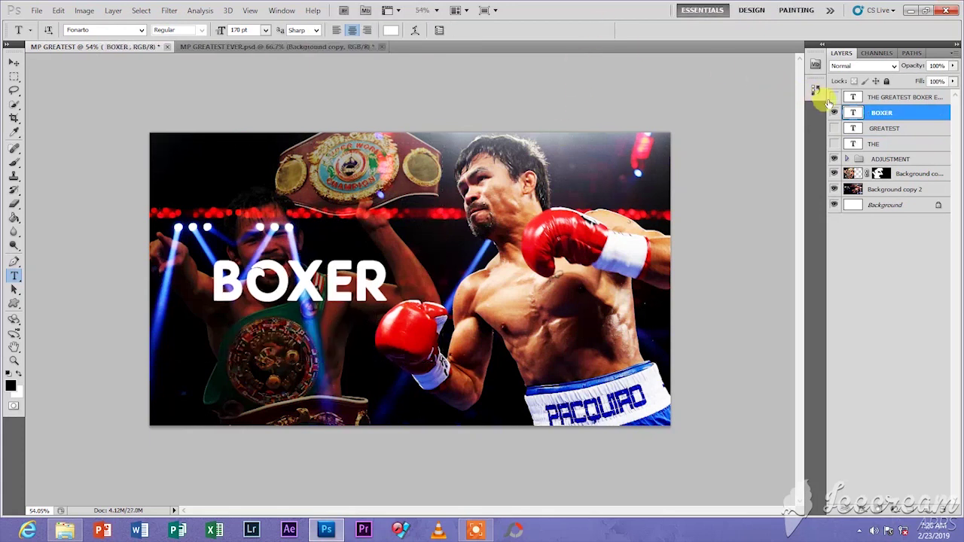
# - Show the last full title copy, hide the BOXER layer, and delete THE and GREATEST from the copy's text
pyautogui.click(834, 96)
pyautogui.click(834, 112)
pyautogui.click(860, 98)
pyautogui.click(352, 167)
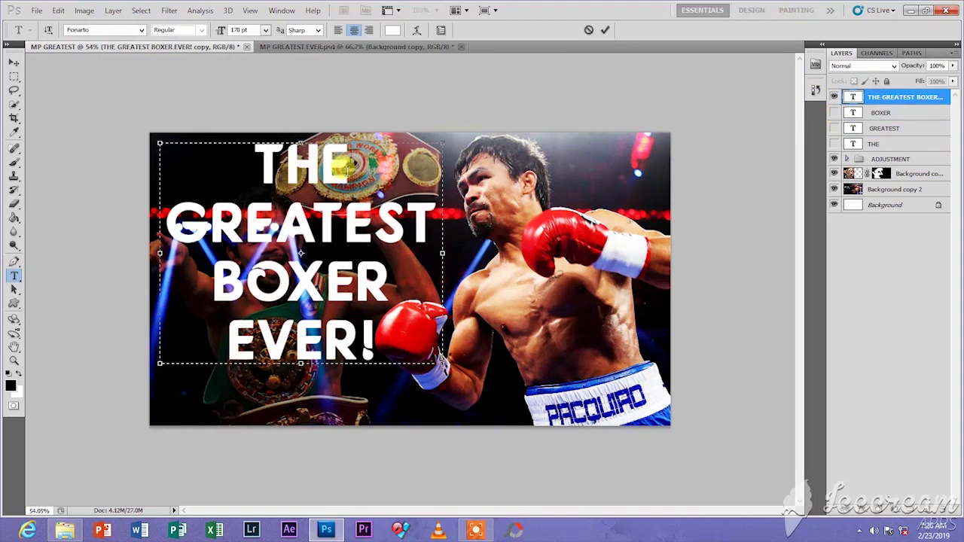
pyautogui.press('BackSpace')
pyautogui.press('BackSpace')
pyautogui.press('BackSpace')
pyautogui.press('BackSpace')
pyautogui.press('BackSpace')
pyautogui.press('BackSpace')
pyautogui.press('BackSpace')
pyautogui.press('BackSpace')
pyautogui.press('BackSpace')
pyautogui.press('BackSpace')
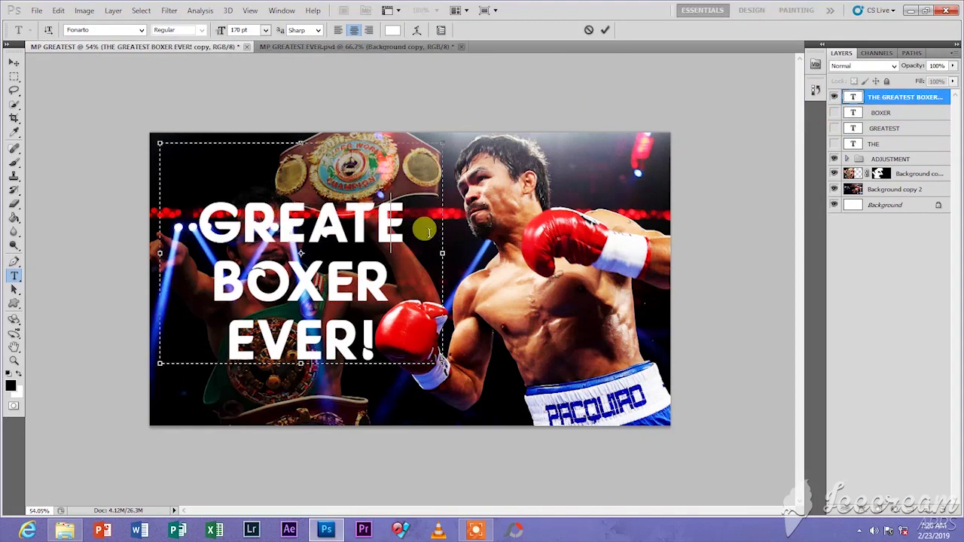
pyautogui.press('BackSpace')
# - Delete BOXER from the visible title copy, leaving only EVER!, commit it, and show all four word layers
pyautogui.moveTo(391, 281); pyautogui.dragTo(212, 283)
pyautogui.press('BackSpace')
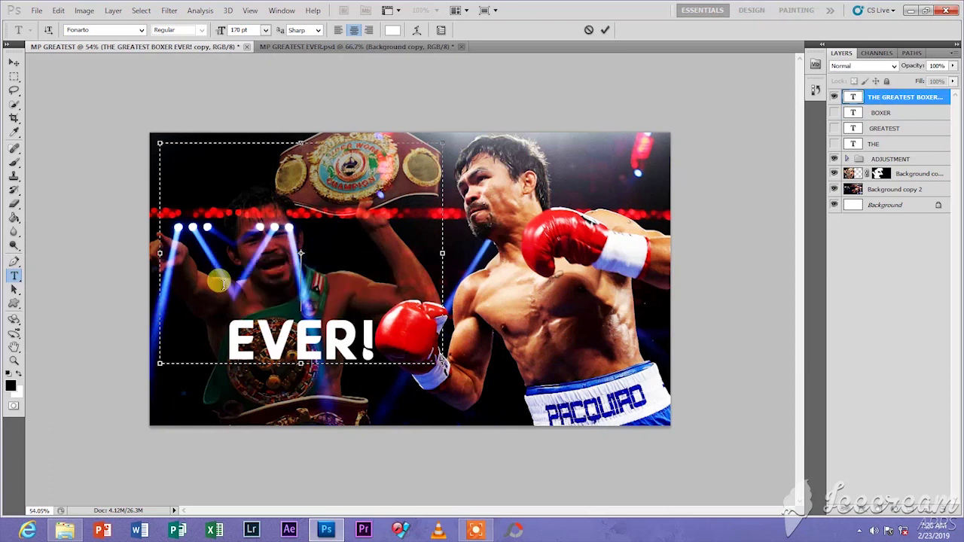
pyautogui.click(602, 30)
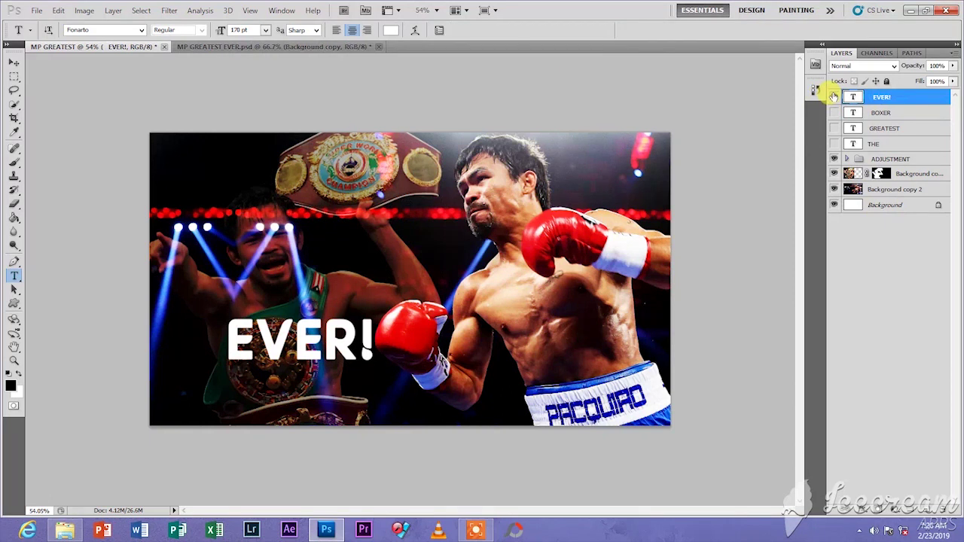
pyautogui.moveTo(835, 100)
pyautogui.mouseDown()
pyautogui.moveTo(831, 153)
pyautogui.moveTo(833, 96)
pyautogui.mouseUp()
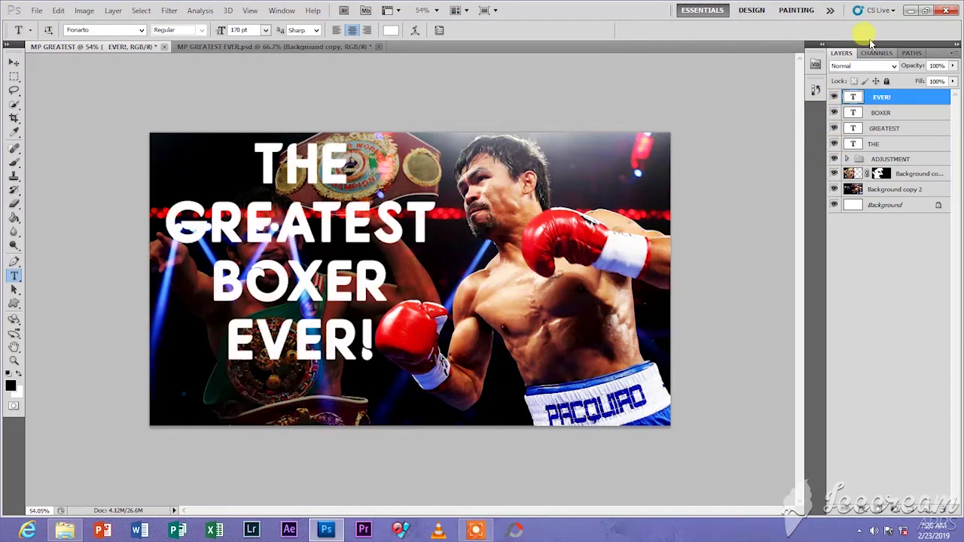
# - Examine the lettering and signature line of the finished poster in MP GREATEST EVER.psd, and return to the MP GREATEST document
pyautogui.click(263, 48)
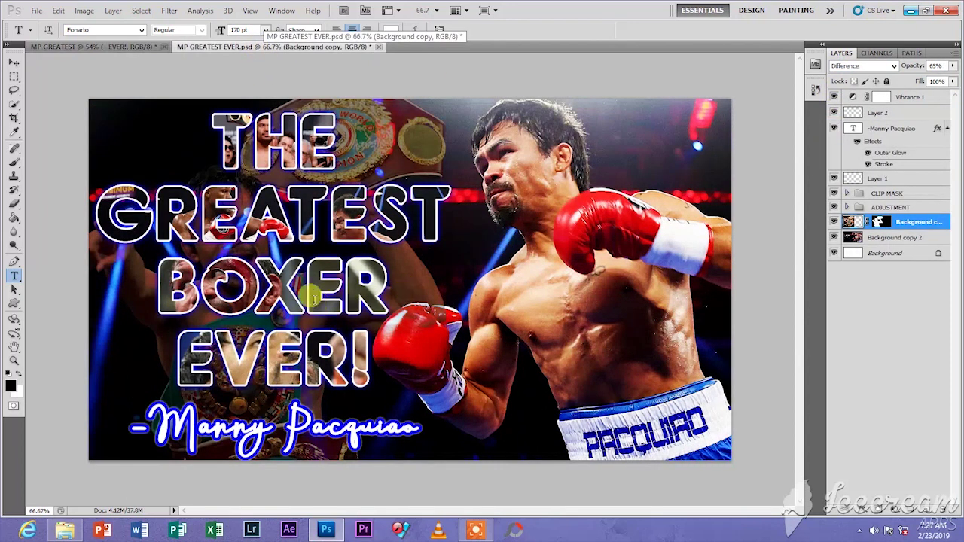
pyautogui.scroll(3, 308, 295)
pyautogui.scroll(2, 297, 256)
pyautogui.scroll(2, 289, 230)
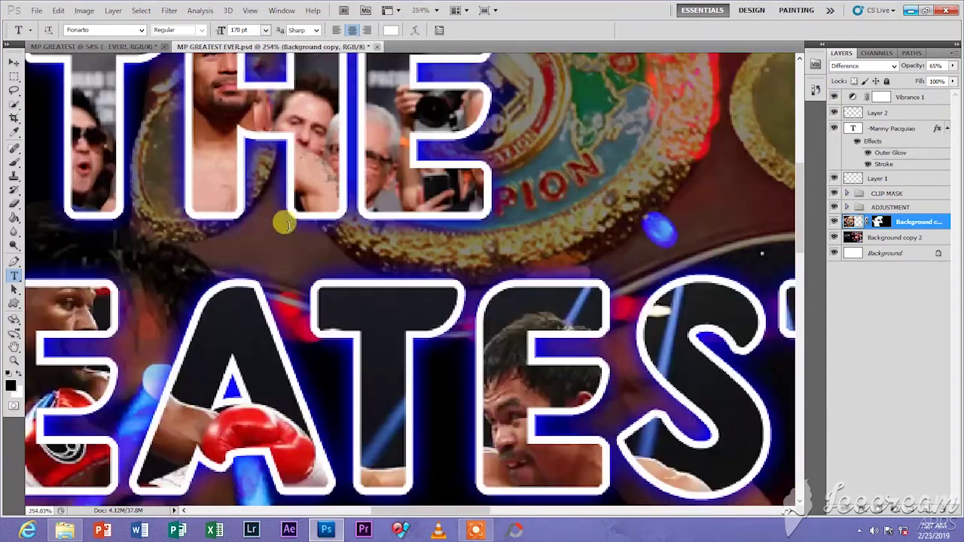
pyautogui.scroll(-1, 290, 238)
pyautogui.scroll(1, 295, 250)
pyautogui.scroll(-2, 293, 251)
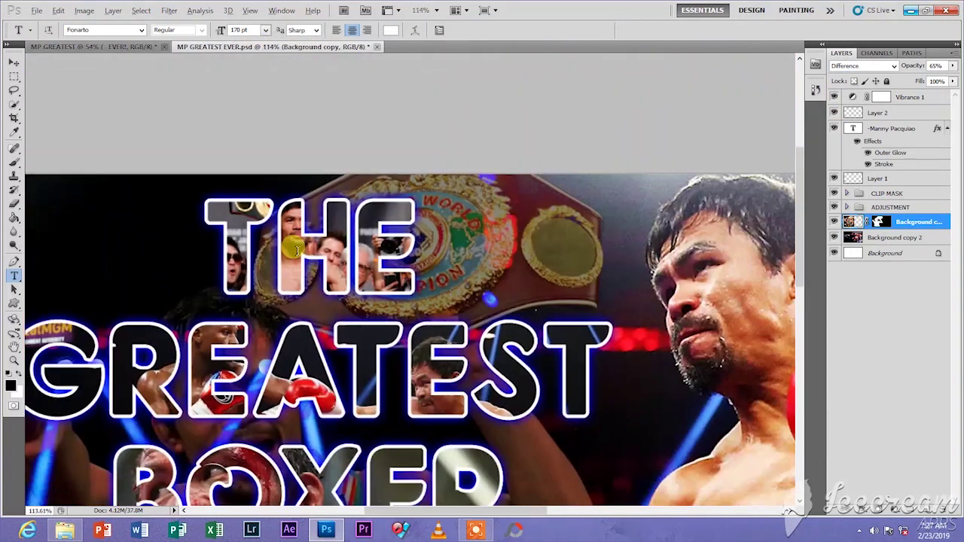
pyautogui.scroll(-3, 245, 350)
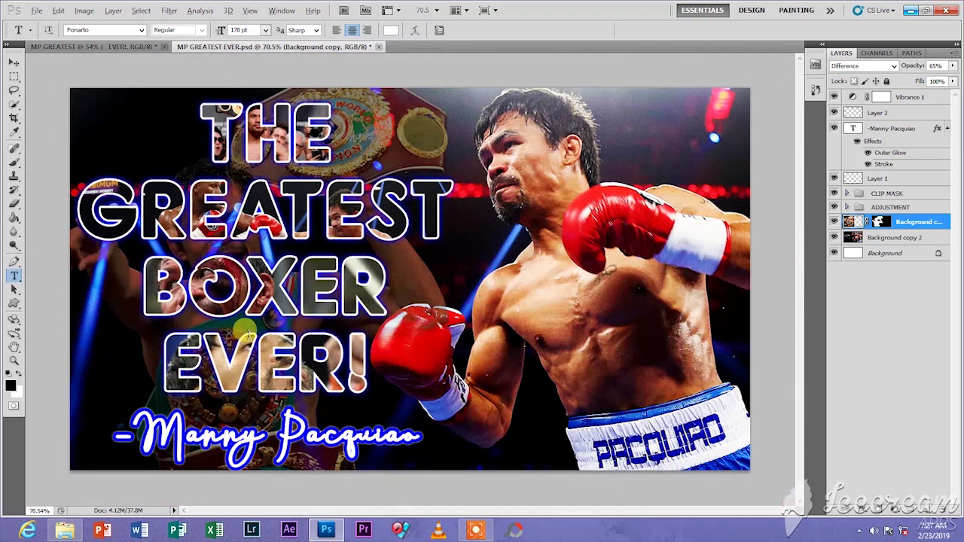
pyautogui.scroll(-1, 245, 329)
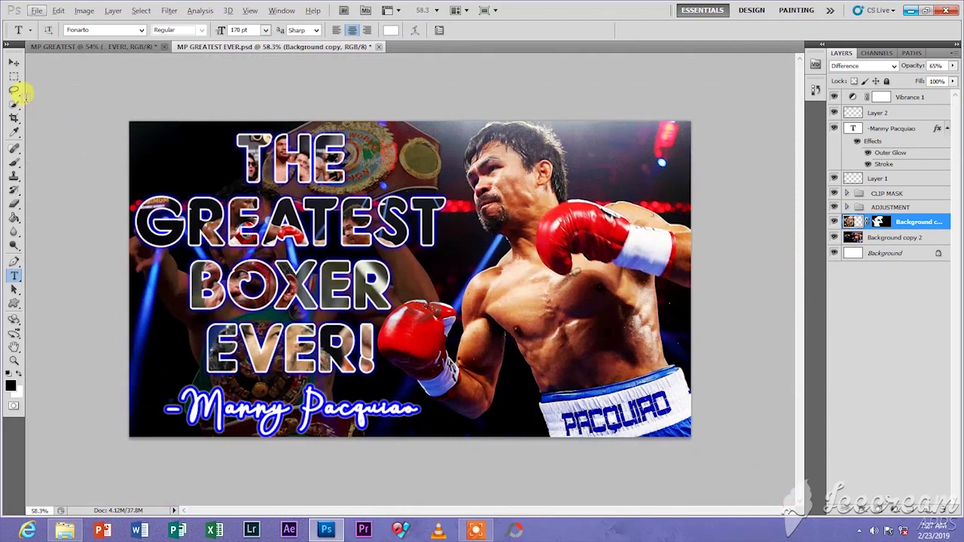
pyautogui.click(64, 47)
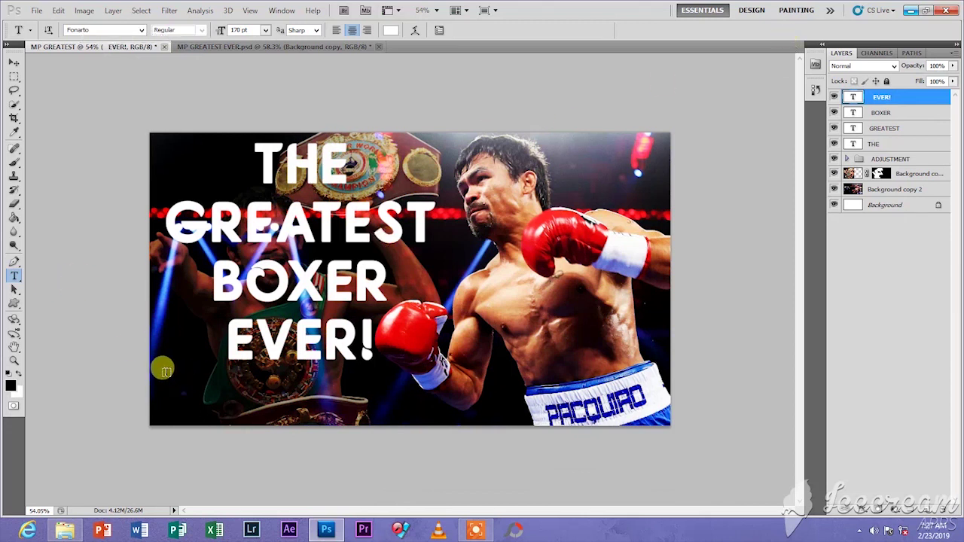
pyautogui.moveTo(164, 370); pyautogui.dragTo(461, 412)
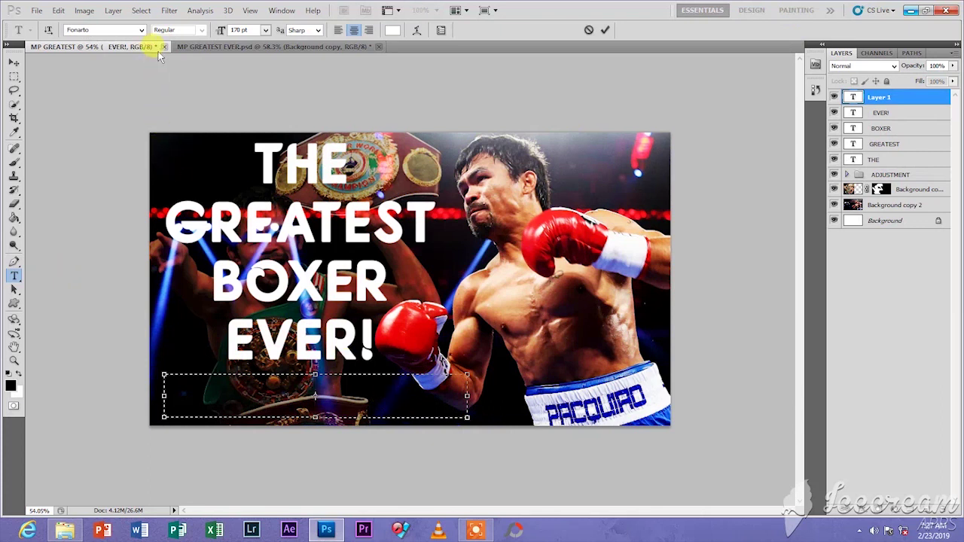
pyautogui.click(141, 29)
pyautogui.scroll(5, 226, 226)
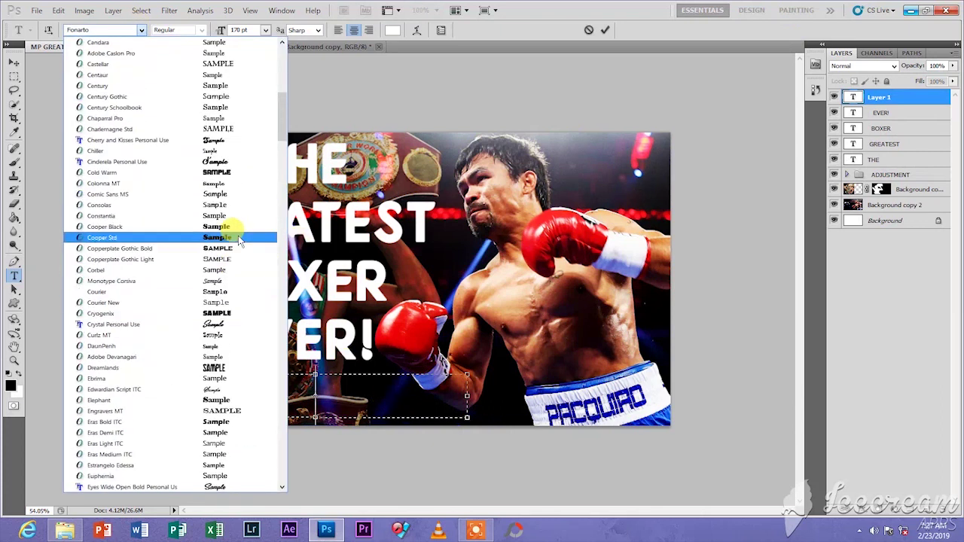
pyautogui.scroll(13, 237, 230)
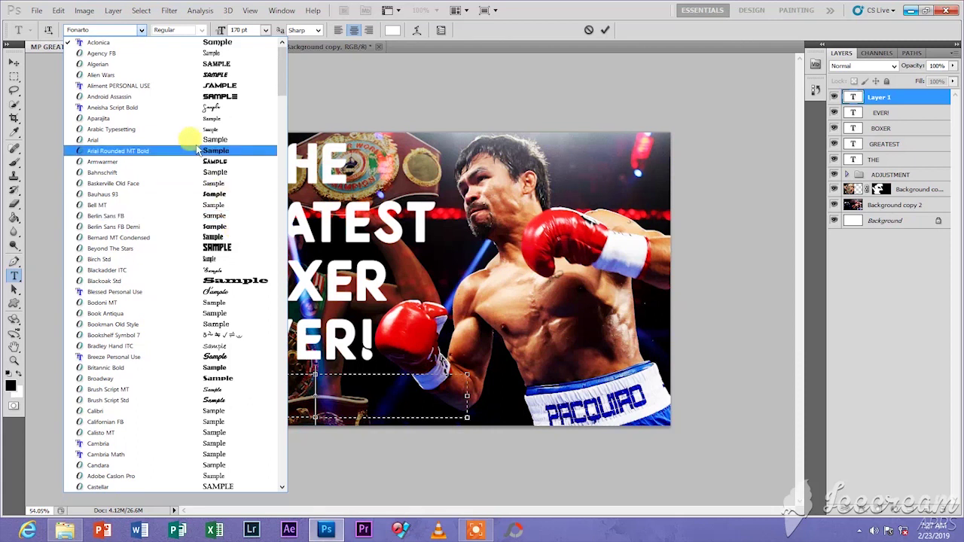
pyautogui.click(210, 107)
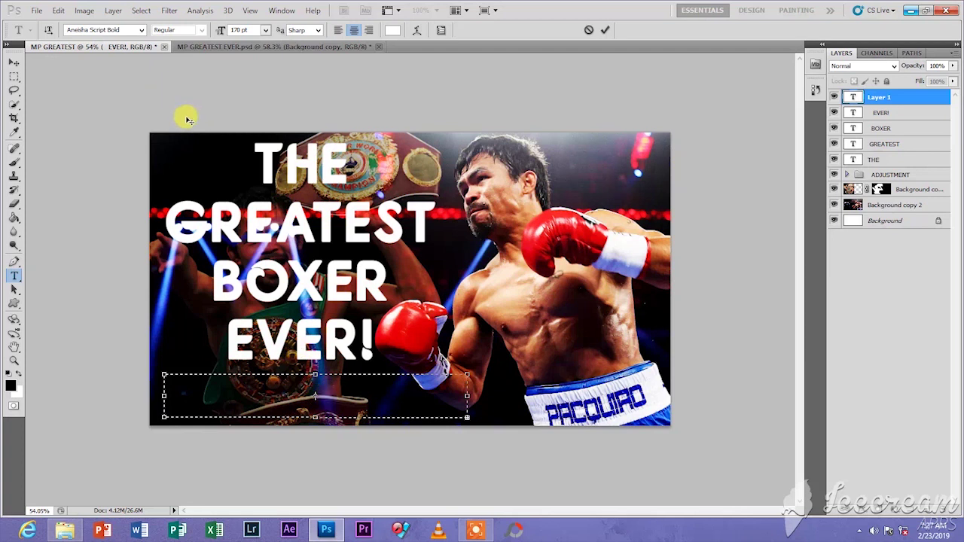
pyautogui.moveTo(208, 32); pyautogui.dragTo(189, 60)
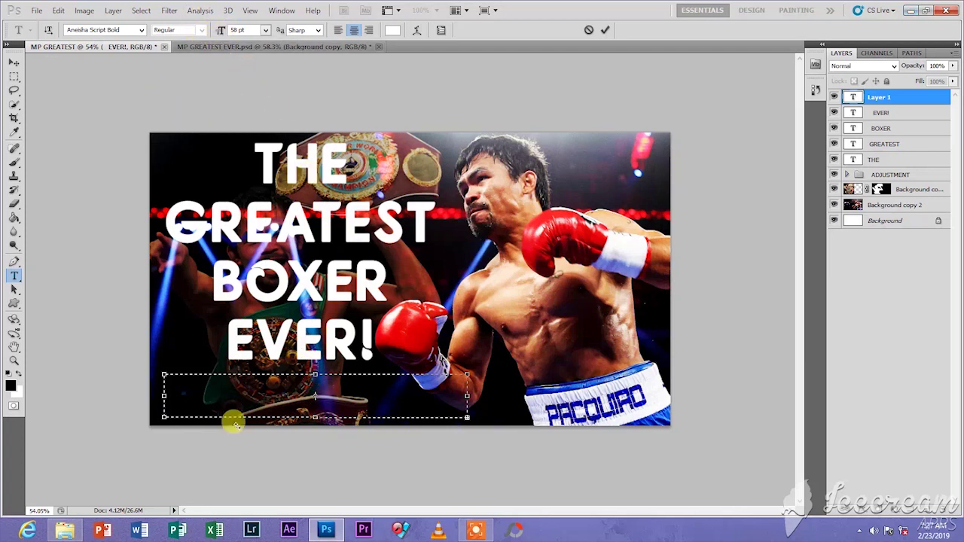
pyautogui.click(588, 30)
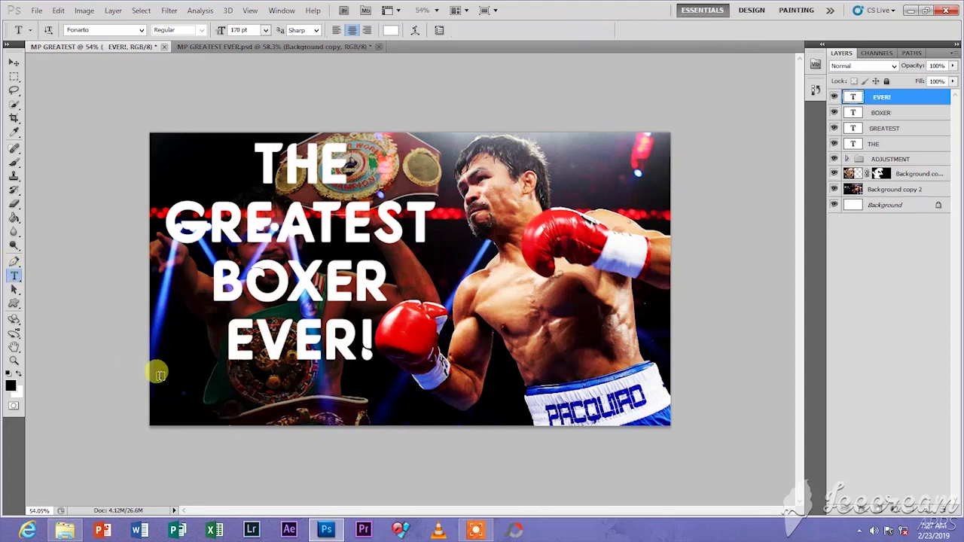
pyautogui.click(470, 532)
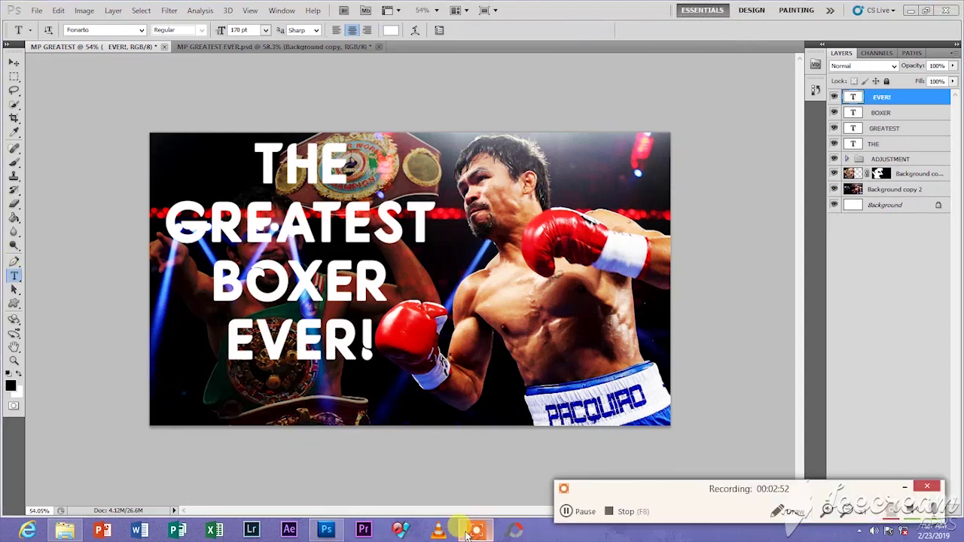
pyautogui.click(907, 488)
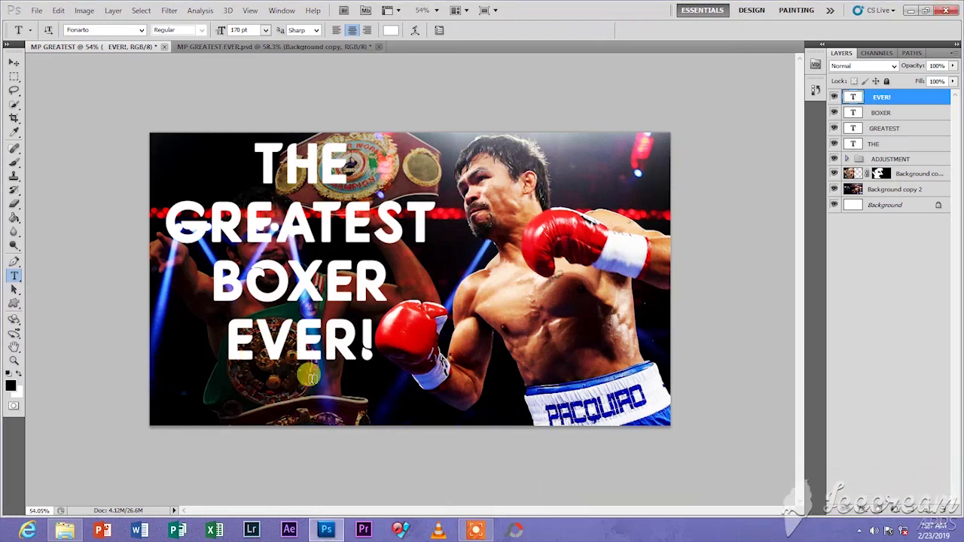
# - Create a wide text frame below EVER! and set its font to Aneisha Script Bold at 122 pt
pyautogui.moveTo(160, 372); pyautogui.dragTo(467, 416)
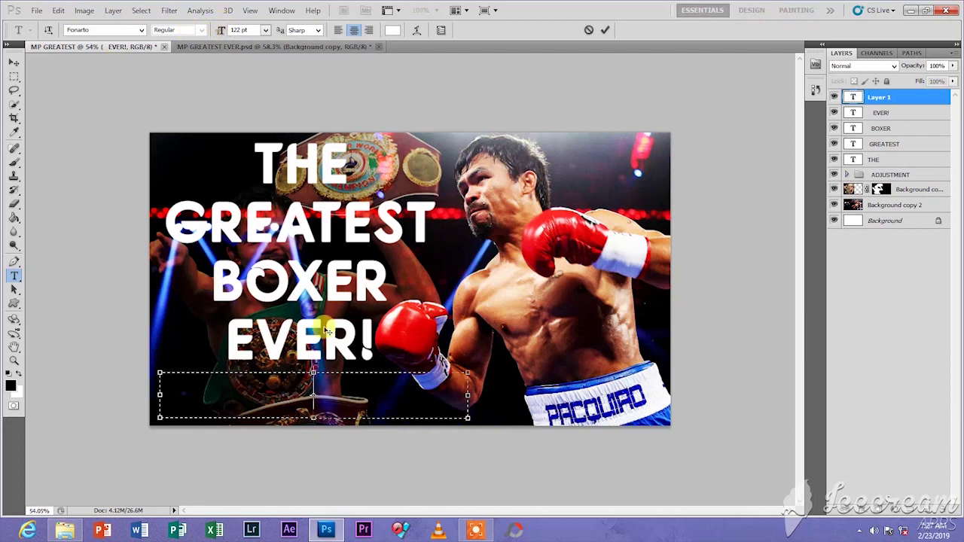
pyautogui.click(141, 30)
pyautogui.scroll(10, 163, 192)
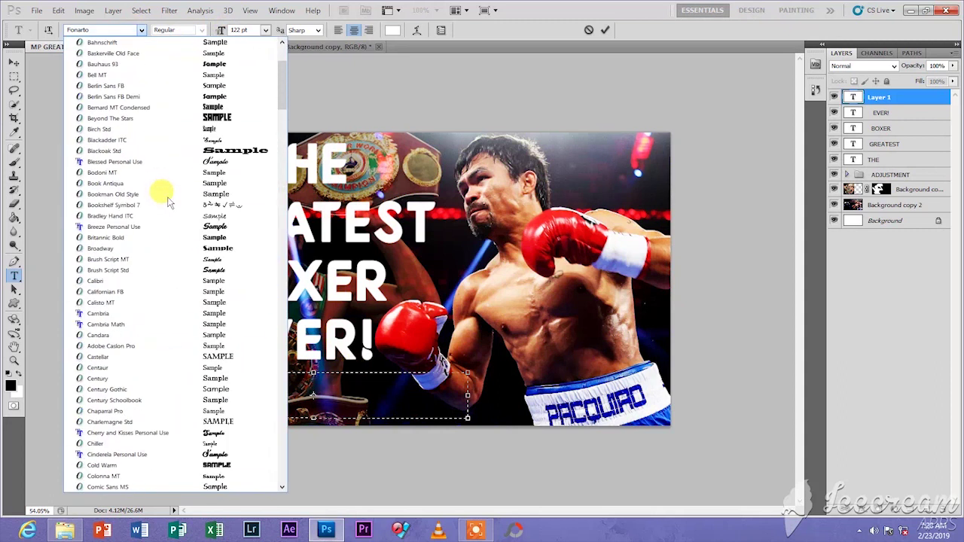
pyautogui.scroll(4, 167, 202)
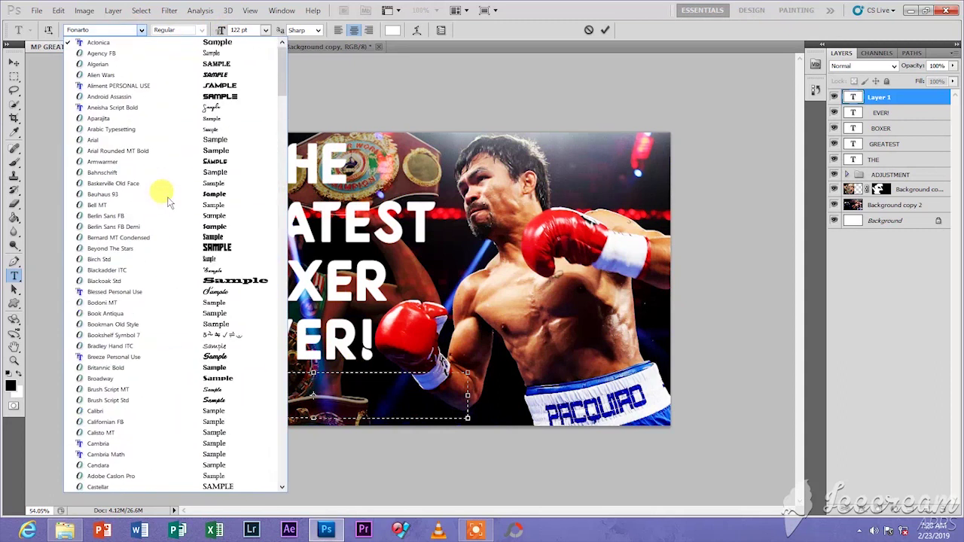
pyautogui.click(133, 108)
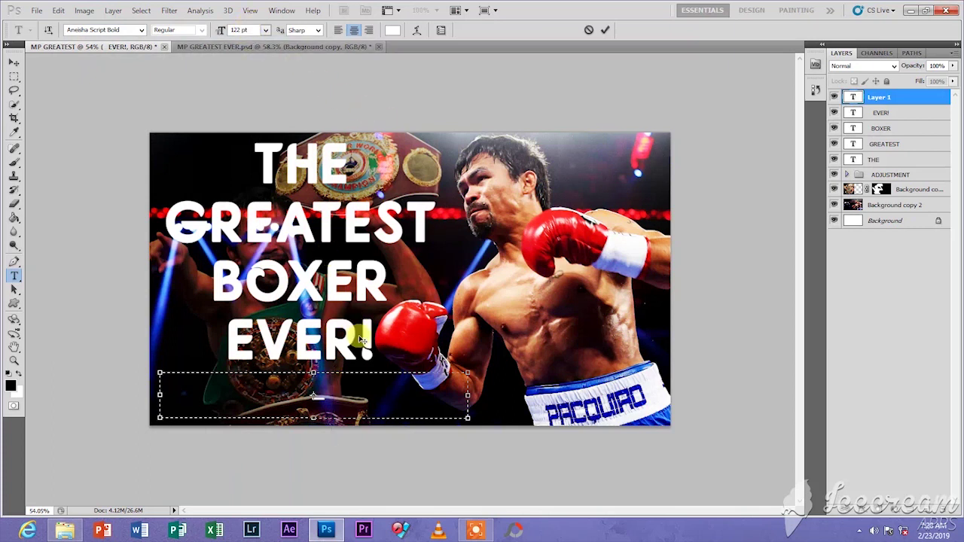
# - Enter the signature line "- Manny Pacquiao" in the new text frame
pyautogui.click(362, 405)
pyautogui.write('m')
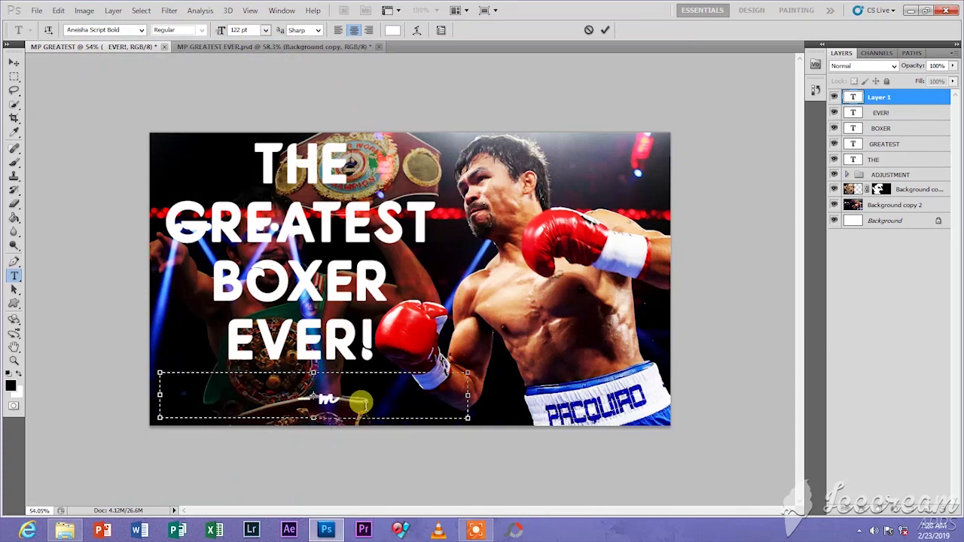
pyautogui.write('M')
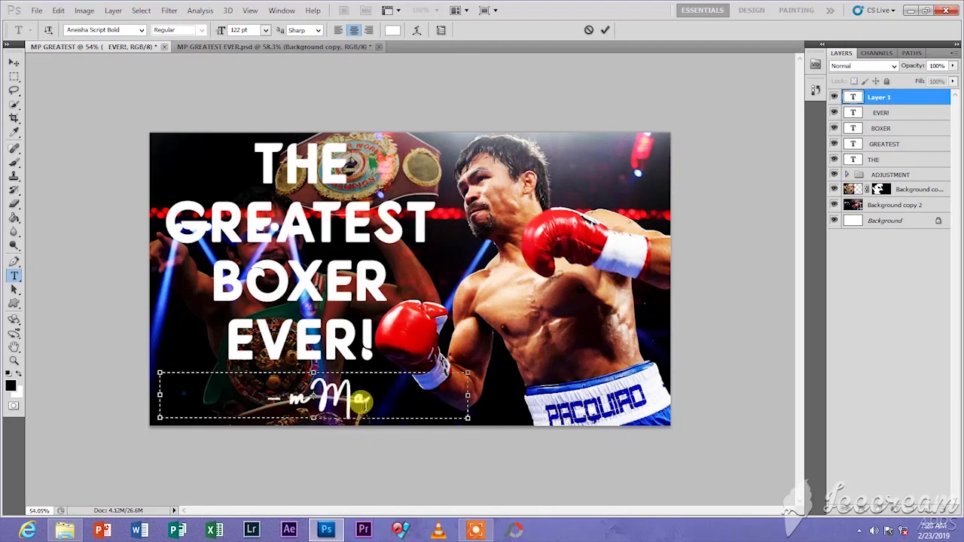
pyautogui.write('a')
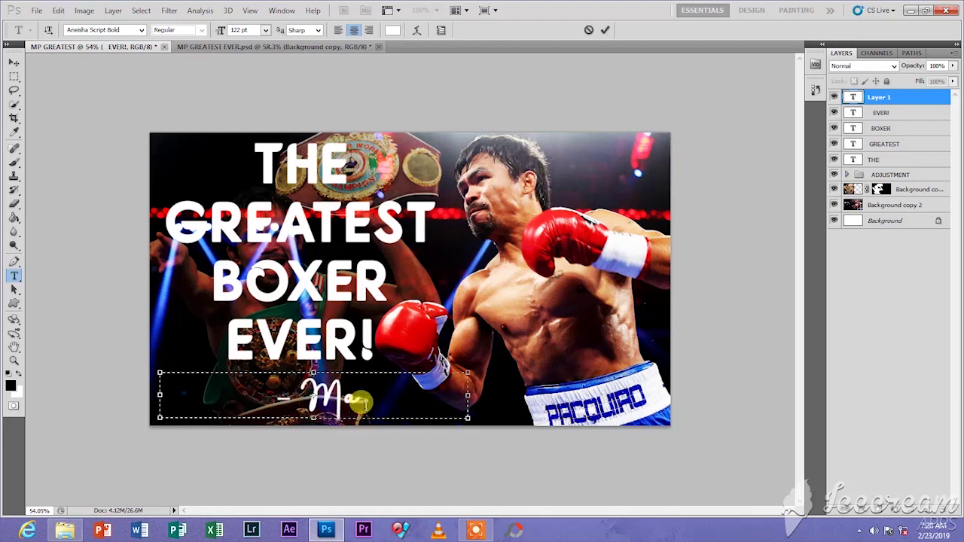
pyautogui.write('nny')
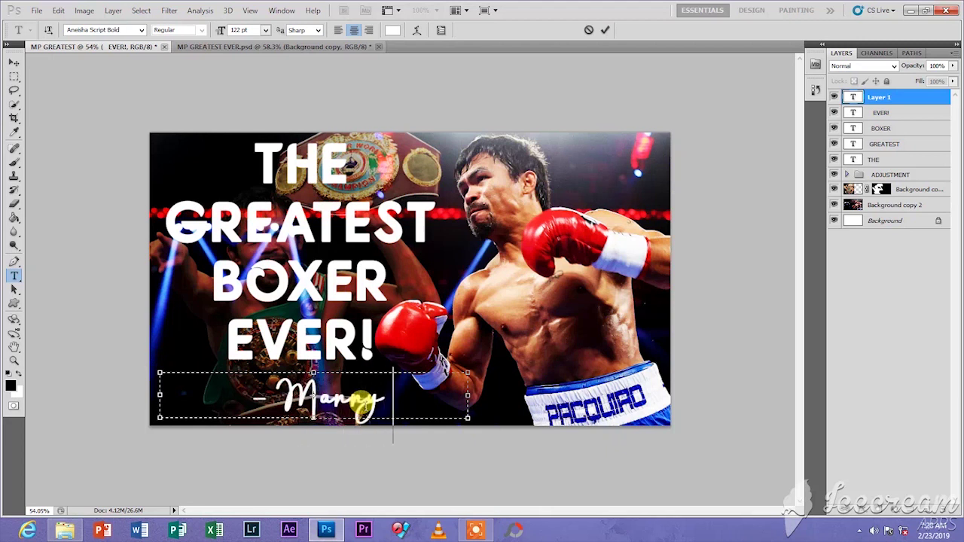
pyautogui.write(' Pacquiao')
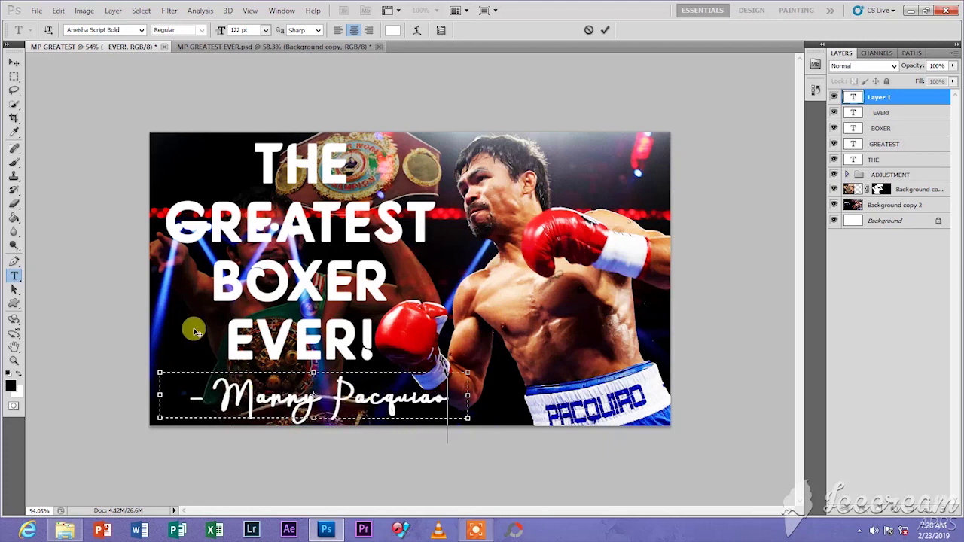
# - Set the signature line's font size to 110 pt and commit the text
pyautogui.moveTo(449, 401); pyautogui.dragTo(56, 389)
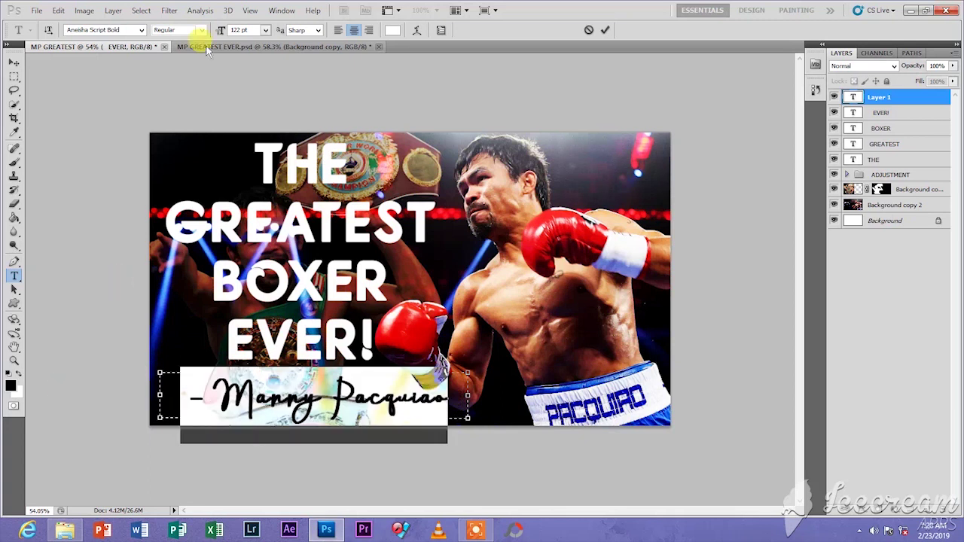
pyautogui.click(243, 30)
pyautogui.write('110')
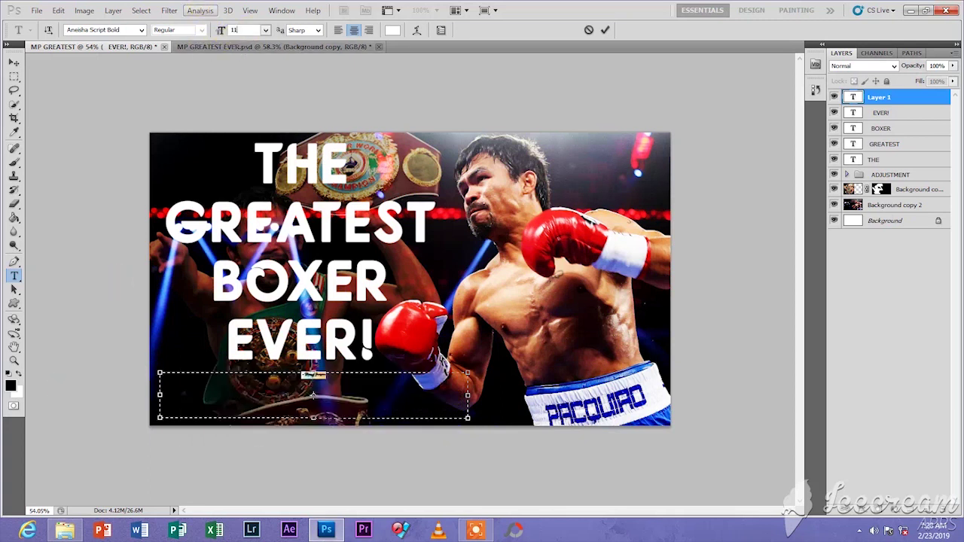
pyautogui.click(604, 31)
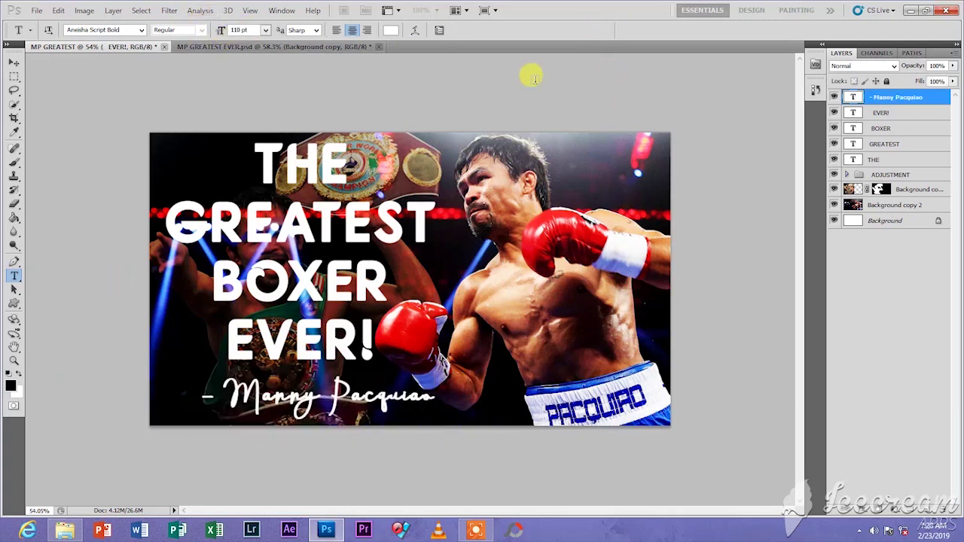
# - Nudge the signature line left so it sits centred beneath EVER!
pyautogui.click(13, 64)
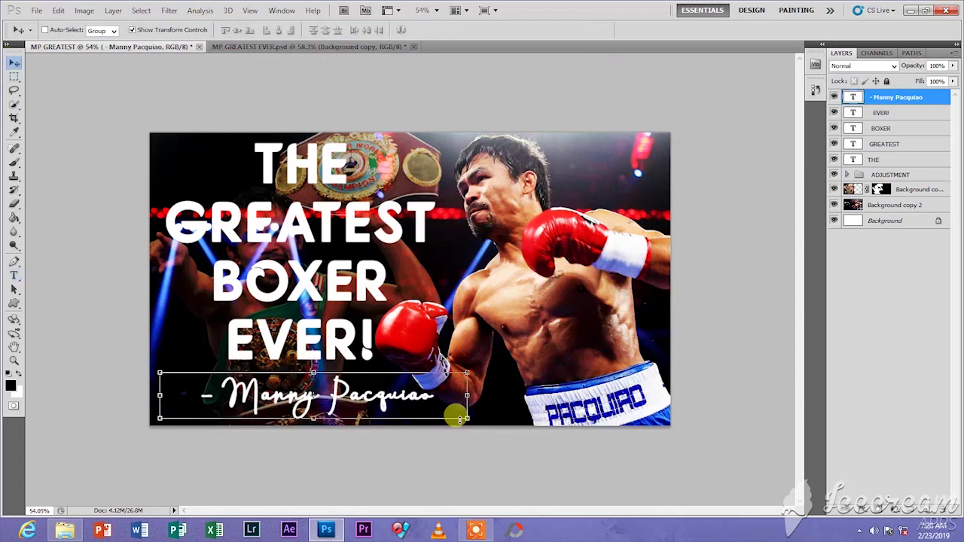
pyautogui.press('Left')
pyautogui.press('Left')
pyautogui.press('Left')
pyautogui.press('Left')
pyautogui.press('Left')
pyautogui.press('Left')
pyautogui.press('Left')
pyautogui.press('Left')
pyautogui.press('Left')
pyautogui.press('Left')
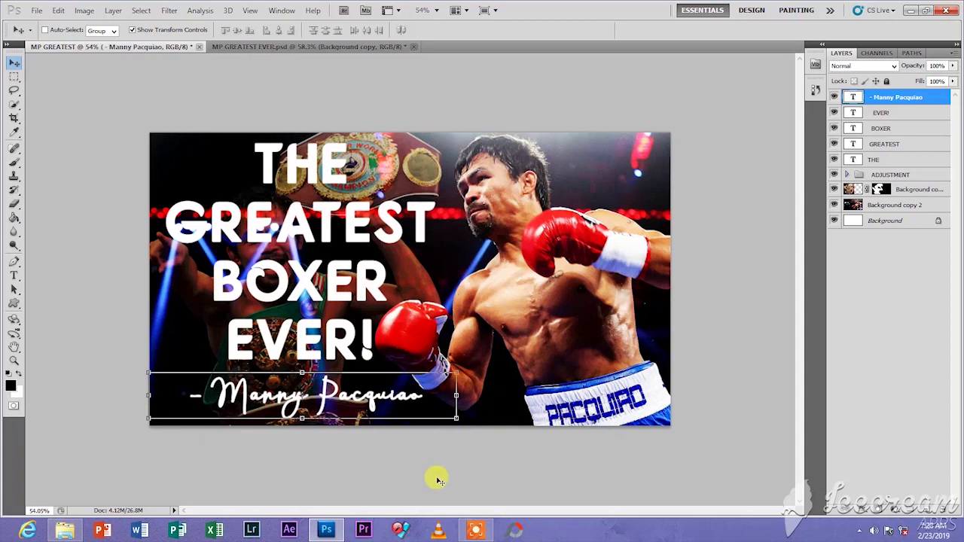
pyautogui.click(476, 530)
pyautogui.click(905, 488)
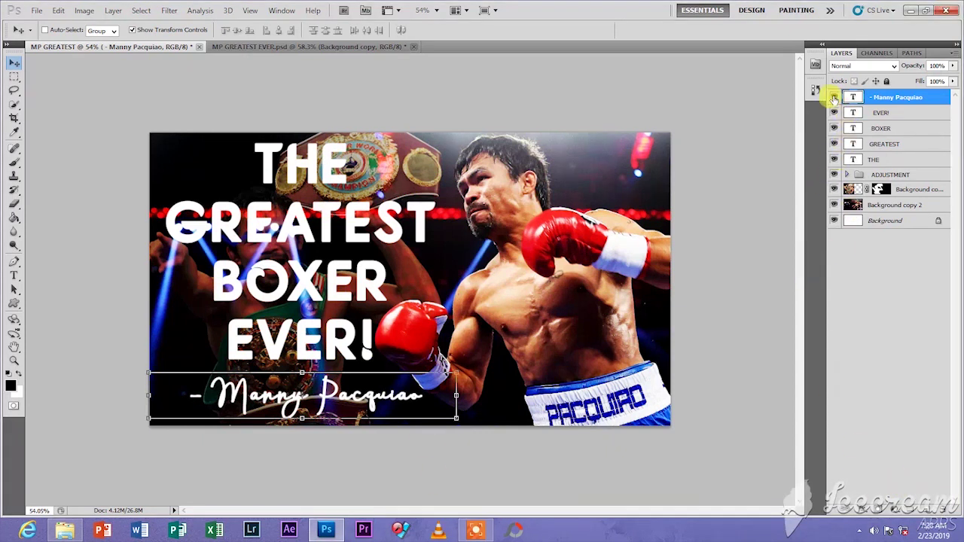
# - Make the THE text layer active and switch to MP GREATEST EVER.psd to view the finished lettering
pyautogui.click(884, 162)
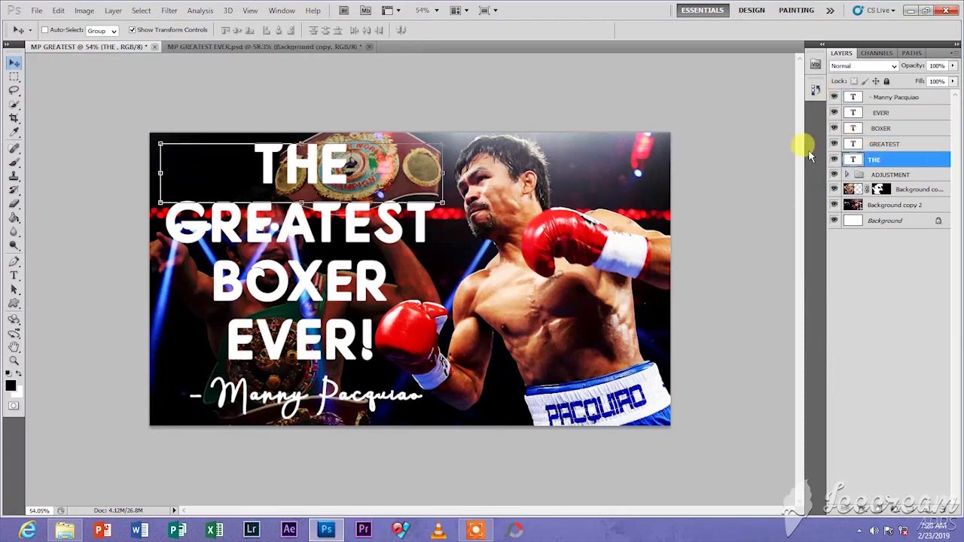
pyautogui.click(326, 47)
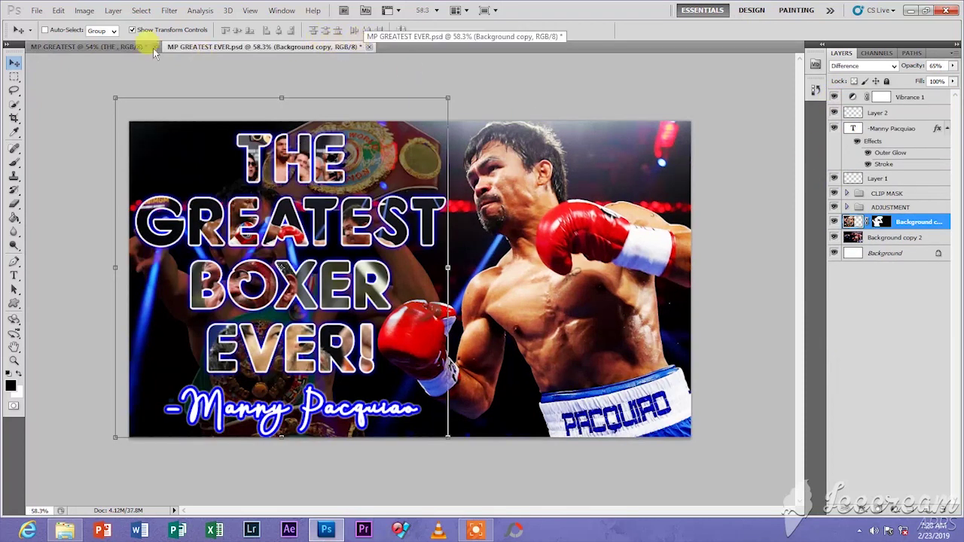
pyautogui.click(36, 11)
pyautogui.click(48, 35)
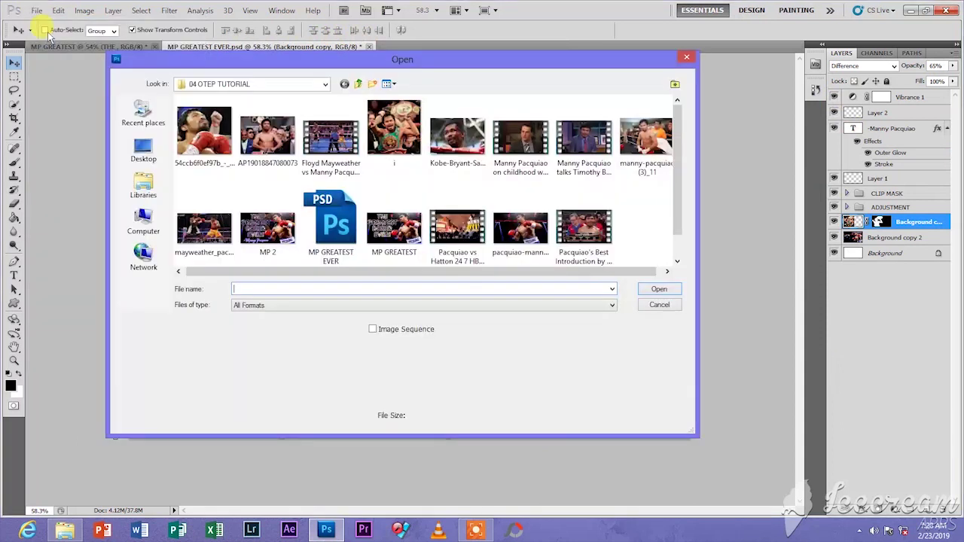
pyautogui.click(687, 55)
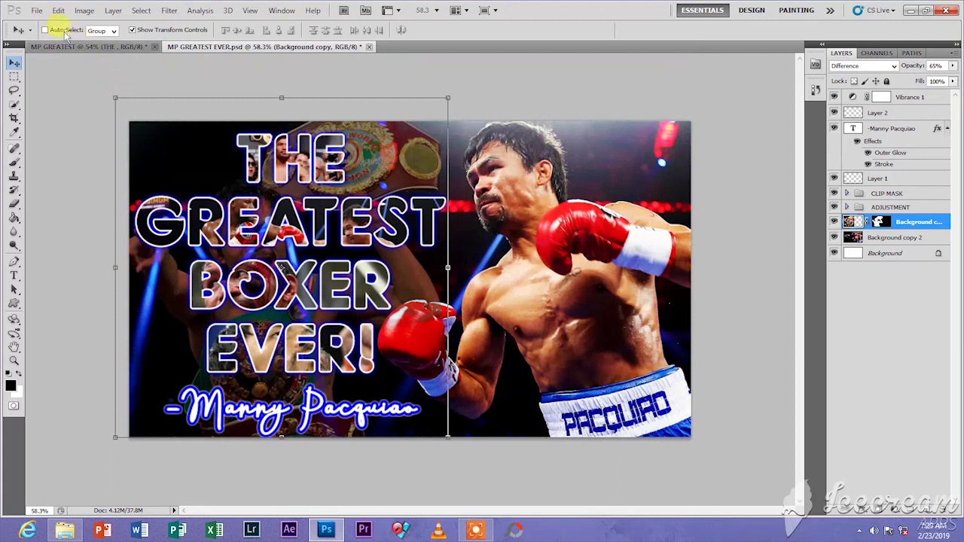
pyautogui.click(37, 10)
pyautogui.click(48, 35)
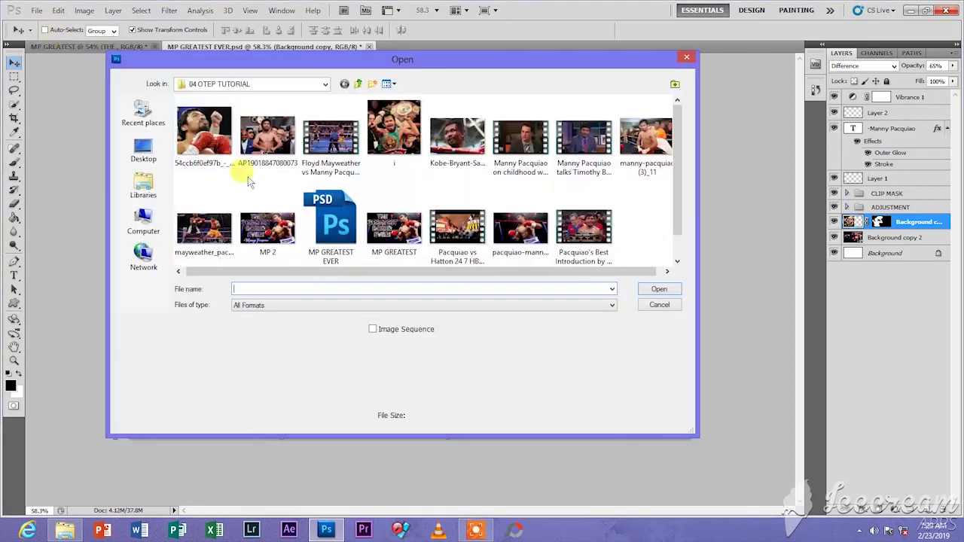
pyautogui.click(262, 134)
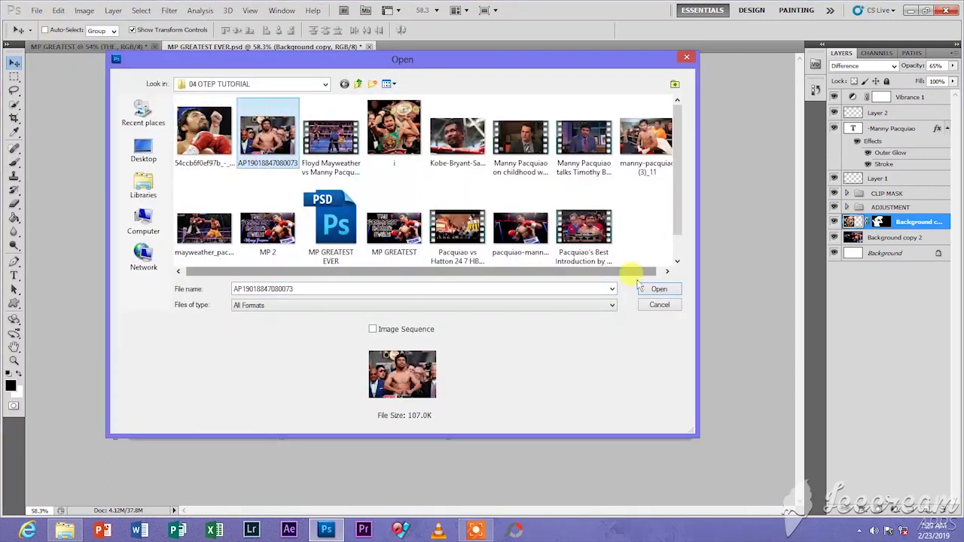
pyautogui.click(659, 291)
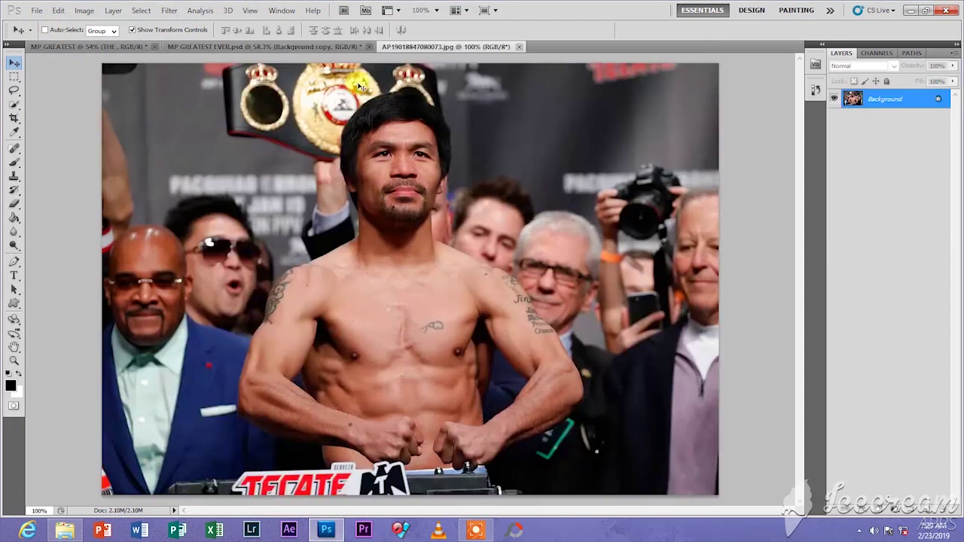
# - Duplicate the photo's Background layer into the MP GREATEST document as Background copy 4 and return to that document
pyautogui.rightClick(906, 107)
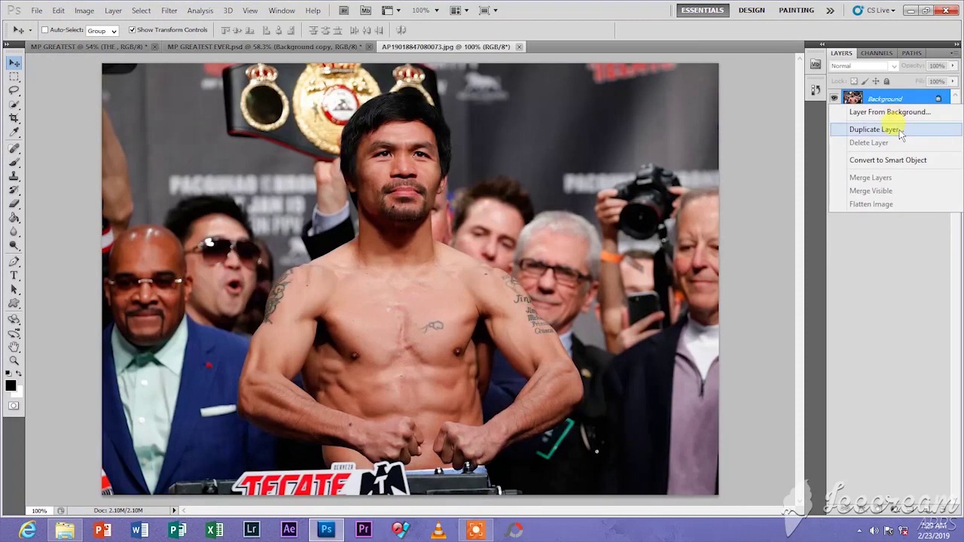
pyautogui.click(901, 129)
pyautogui.click(545, 209)
pyautogui.click(452, 220)
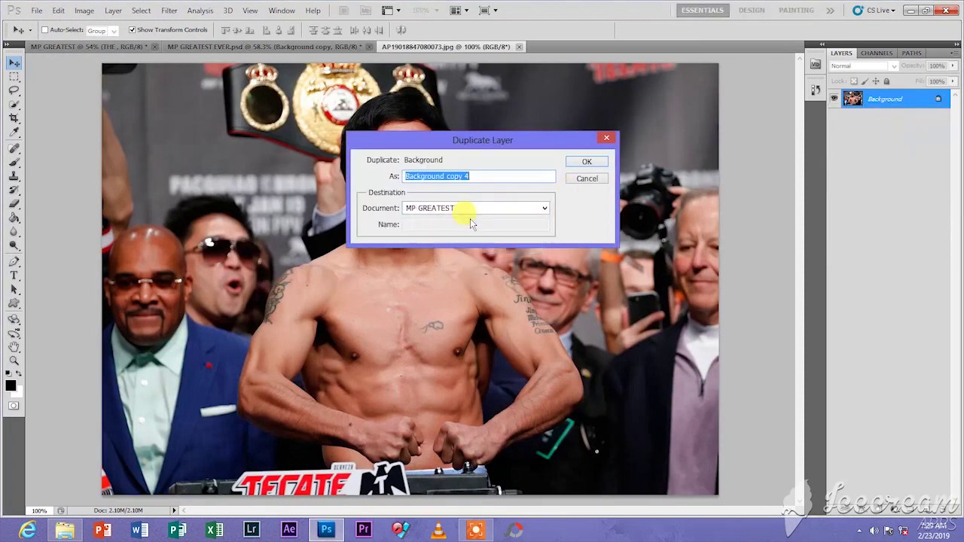
pyautogui.click(580, 162)
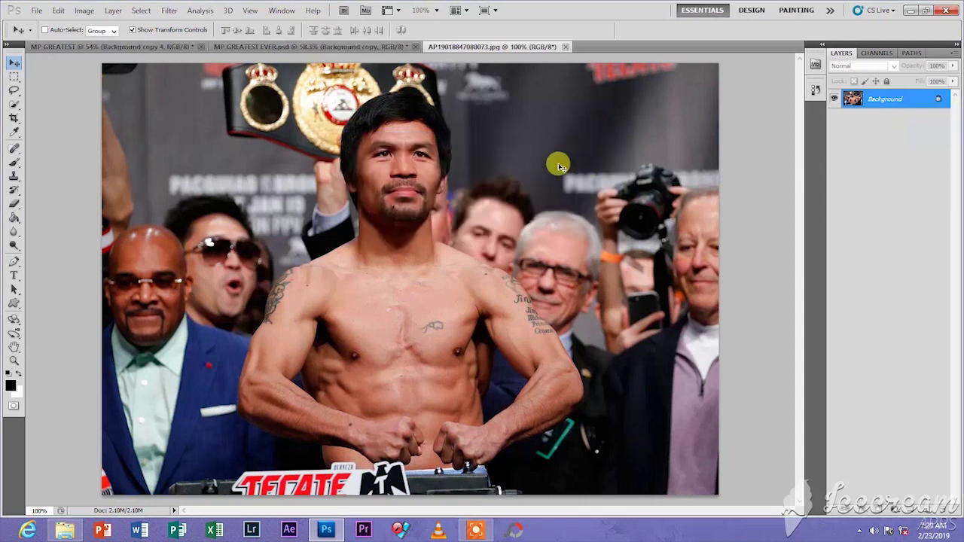
pyautogui.click(64, 46)
pyautogui.moveTo(529, 369); pyautogui.dragTo(598, 299)
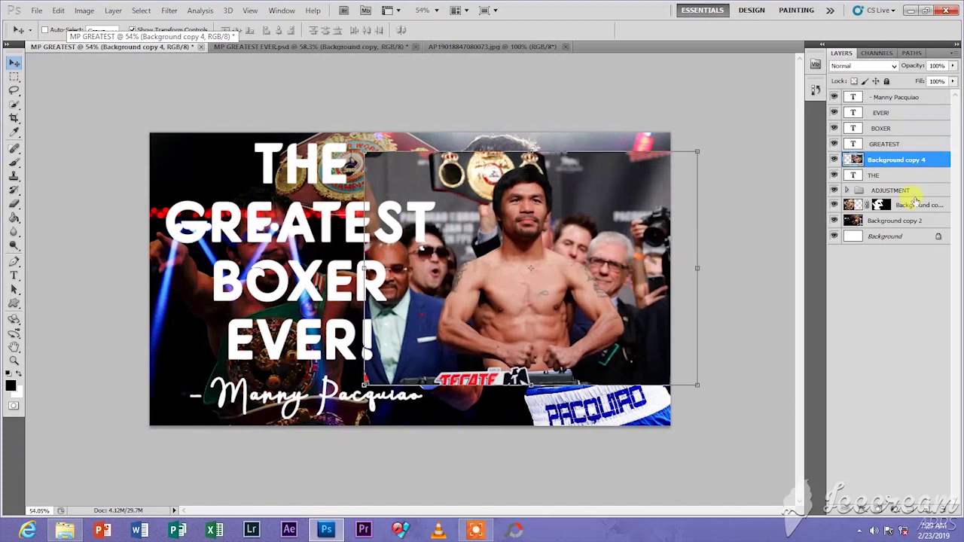
pyautogui.click(874, 175)
pyautogui.moveTo(535, 277); pyautogui.dragTo(523, 266)
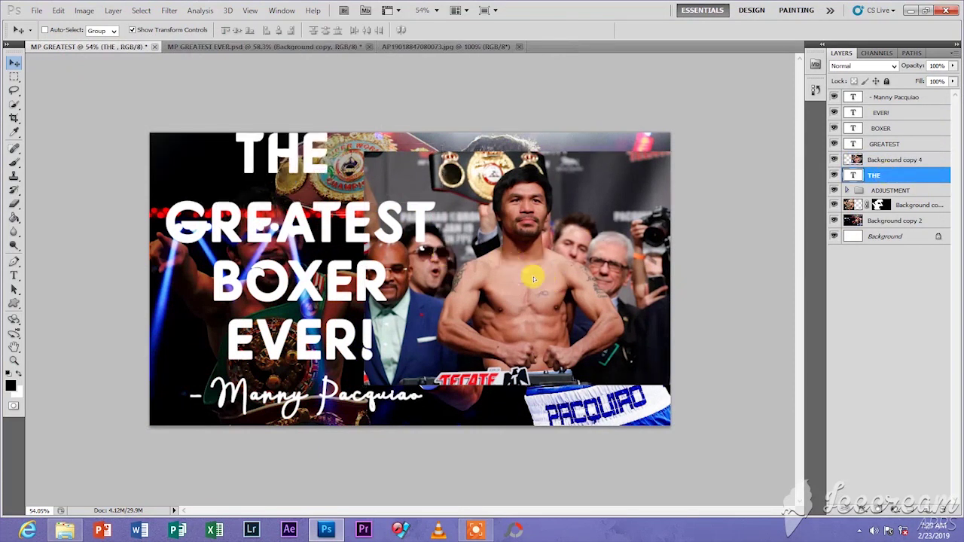
pyautogui.hotkey('ctrl', 'z')
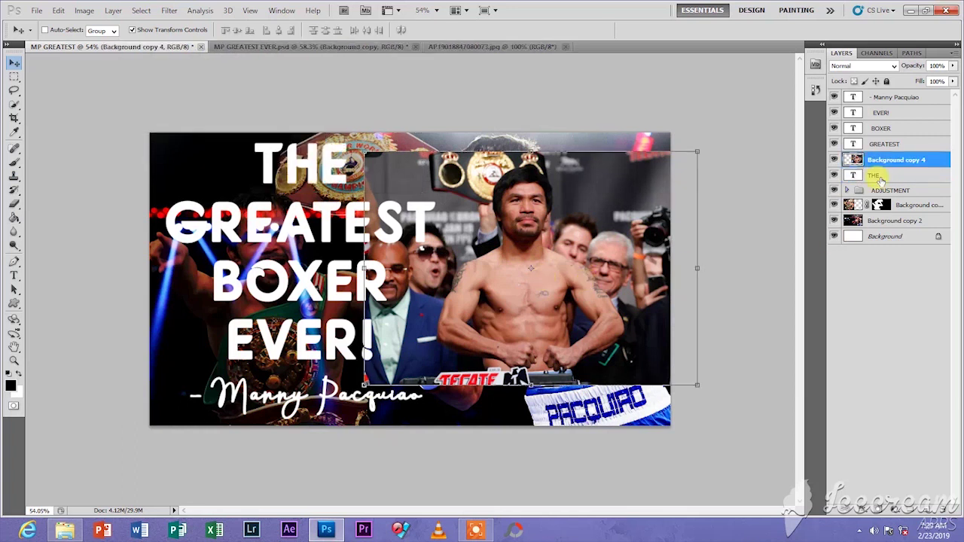
# - Hide the GREATEST, BOXER, EVER! and signature text layers, and move the photo so it covers the word THE
pyautogui.moveTo(571, 293); pyautogui.dragTo(357, 274)
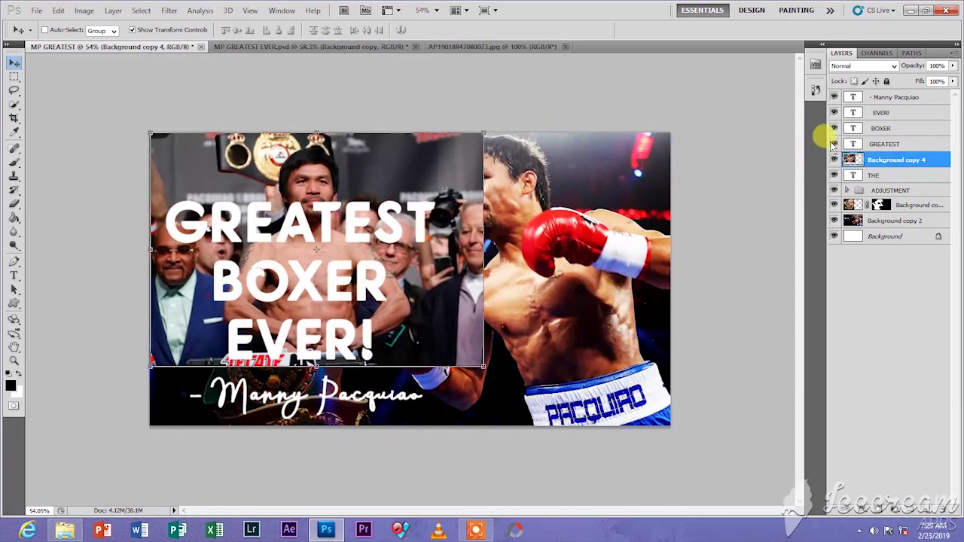
pyautogui.moveTo(834, 144); pyautogui.dragTo(833, 96)
pyautogui.moveTo(475, 256); pyautogui.dragTo(366, 254)
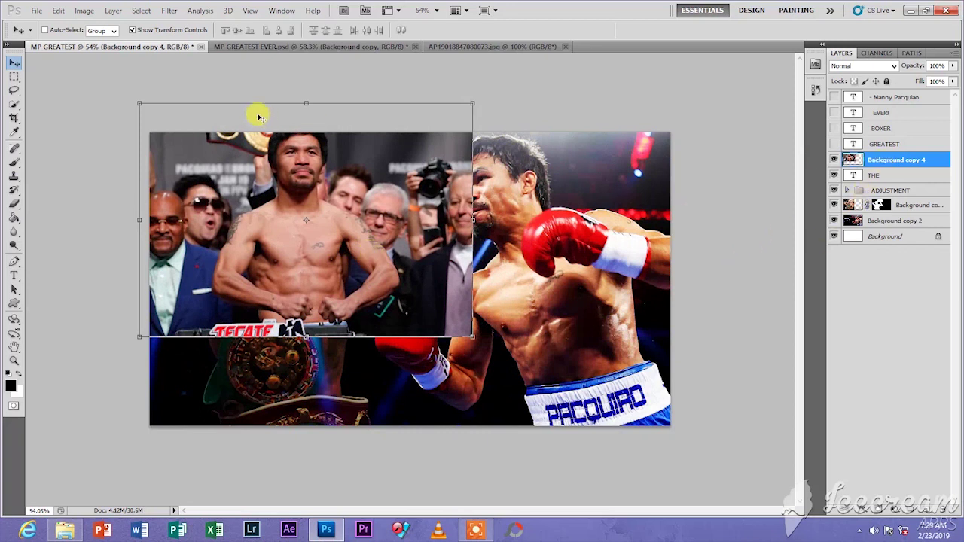
pyautogui.moveTo(275, 181); pyautogui.dragTo(253, 159)
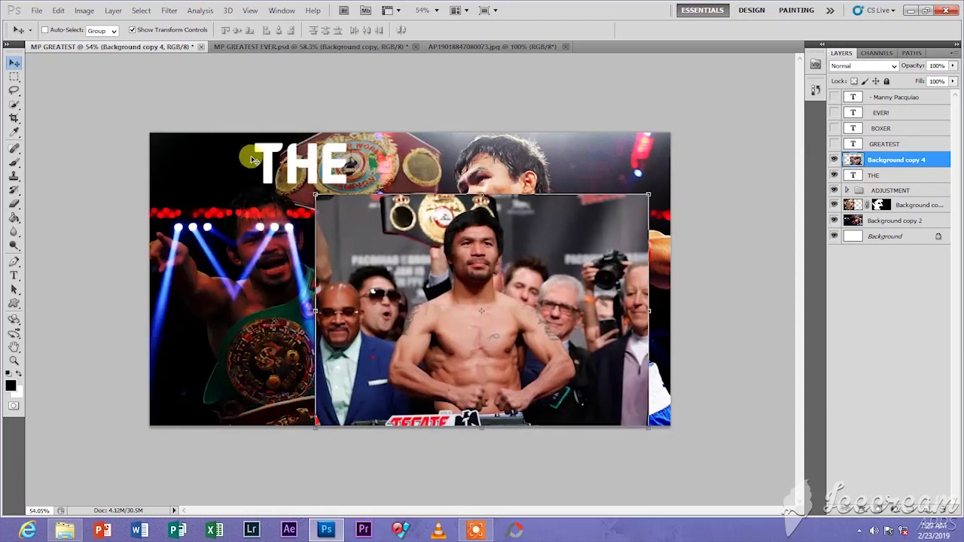
pyautogui.moveTo(514, 287); pyautogui.dragTo(341, 215)
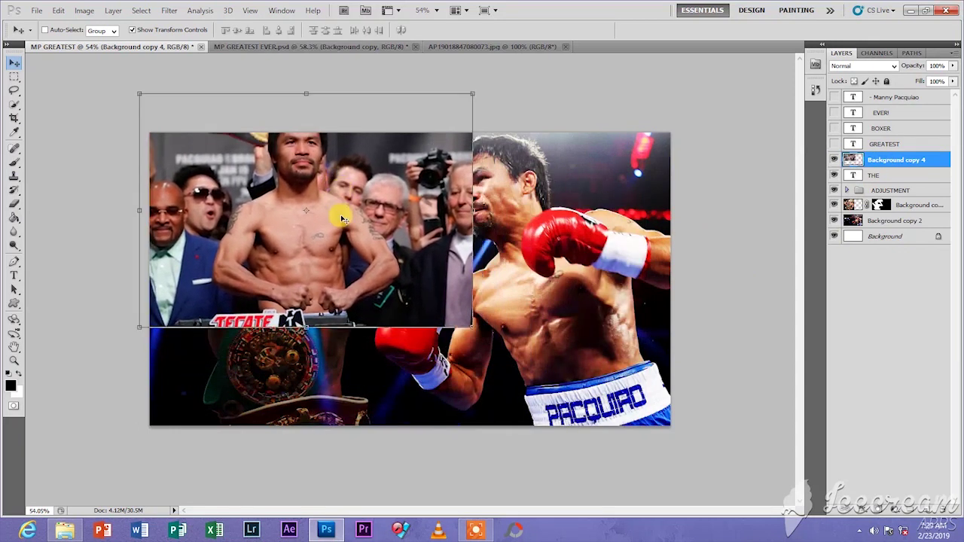
# - Create a clipping mask that clips the Background copy 4 photo to the THE text layer
pyautogui.click(142, 11)
pyautogui.moveTo(113, 10)
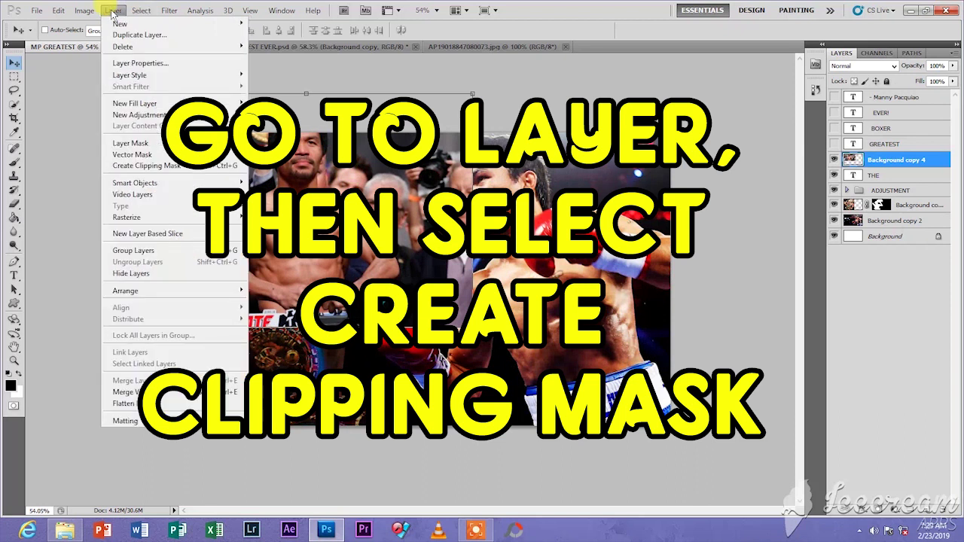
pyautogui.click(164, 172)
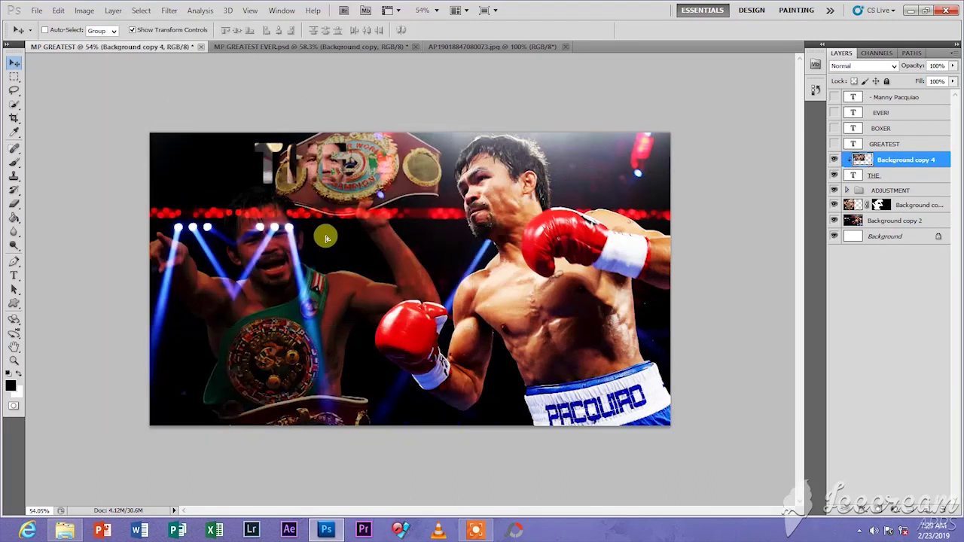
# - Scale the clipped photo down around the word THE and reposition it behind the letters
pyautogui.moveTo(326, 239); pyautogui.dragTo(309, 241)
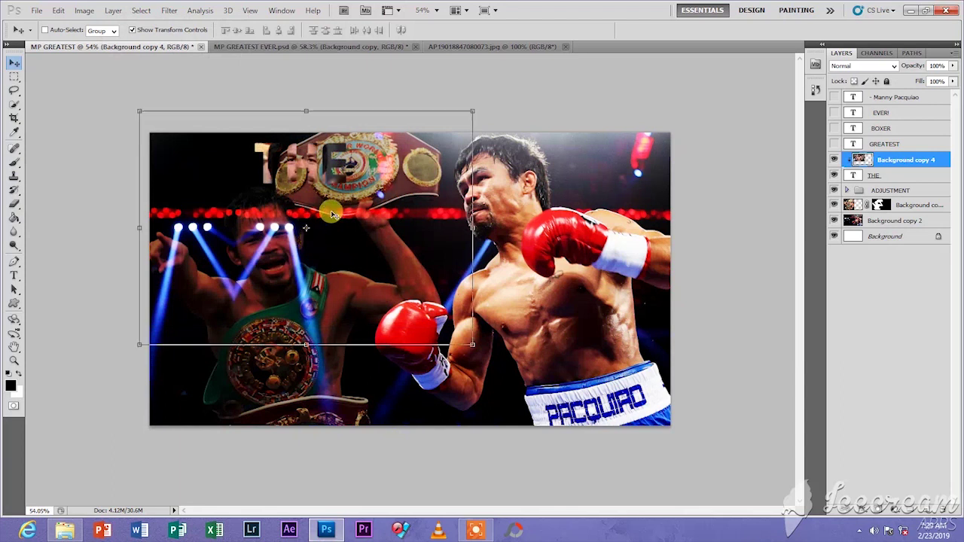
pyautogui.click(470, 342)
pyautogui.moveTo(468, 342); pyautogui.dragTo(374, 255)
pyautogui.press('Return')
pyautogui.scroll(5, 374, 255)
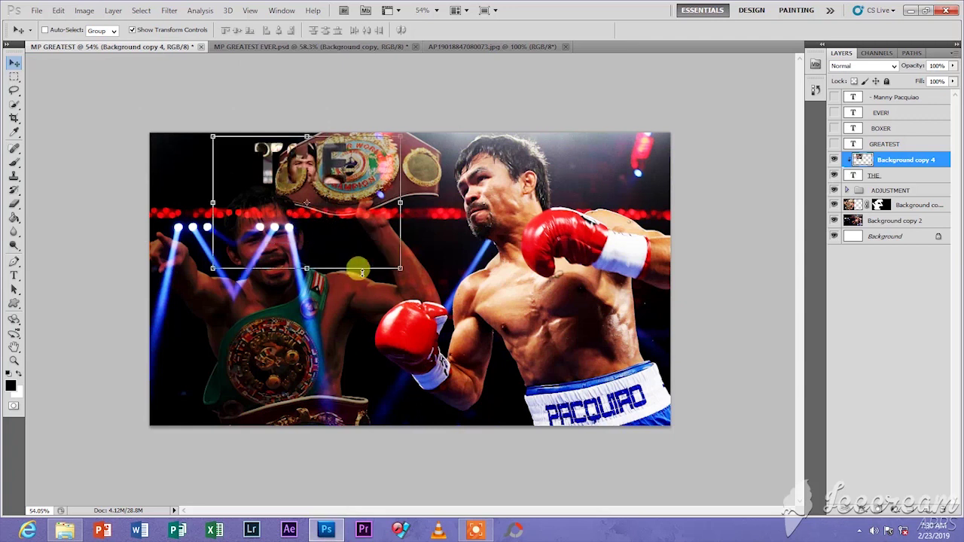
pyautogui.scroll(4, 382, 327)
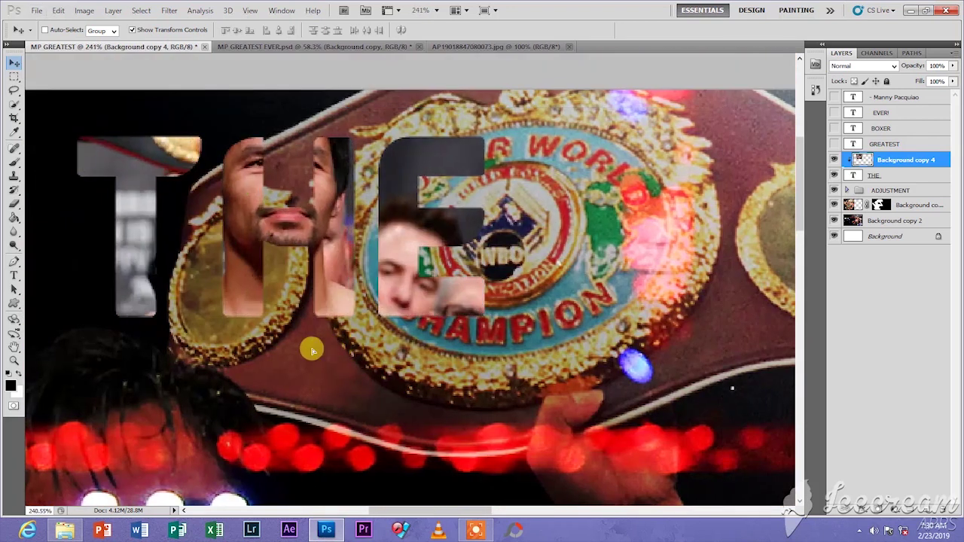
pyautogui.moveTo(313, 350); pyautogui.dragTo(392, 401)
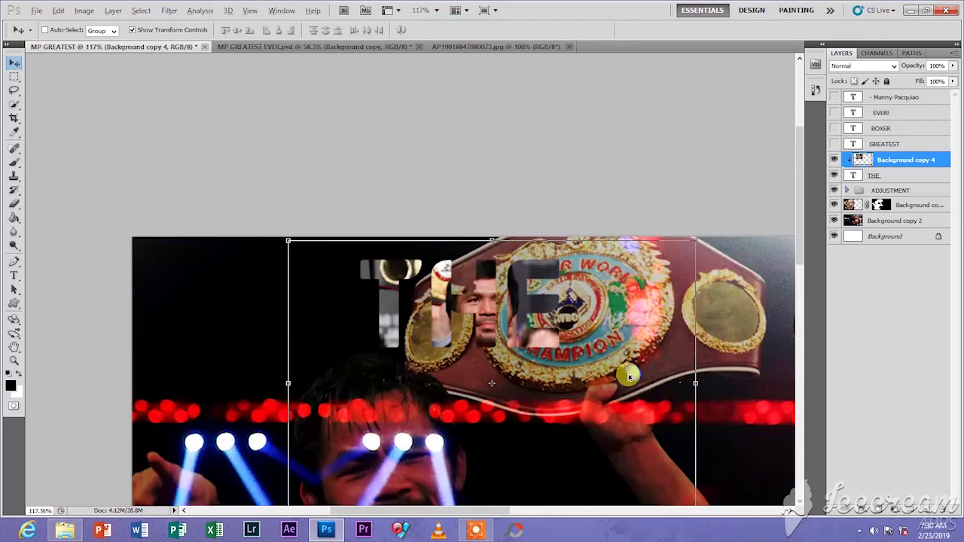
# - Shrink the clipped photo further so it just covers THE, and place the boxer's face inside the H
pyautogui.scroll(-7, 624, 381)
pyautogui.moveTo(409, 263); pyautogui.dragTo(316, 191)
pyautogui.click(604, 29)
pyautogui.scroll(2, 298, 236)
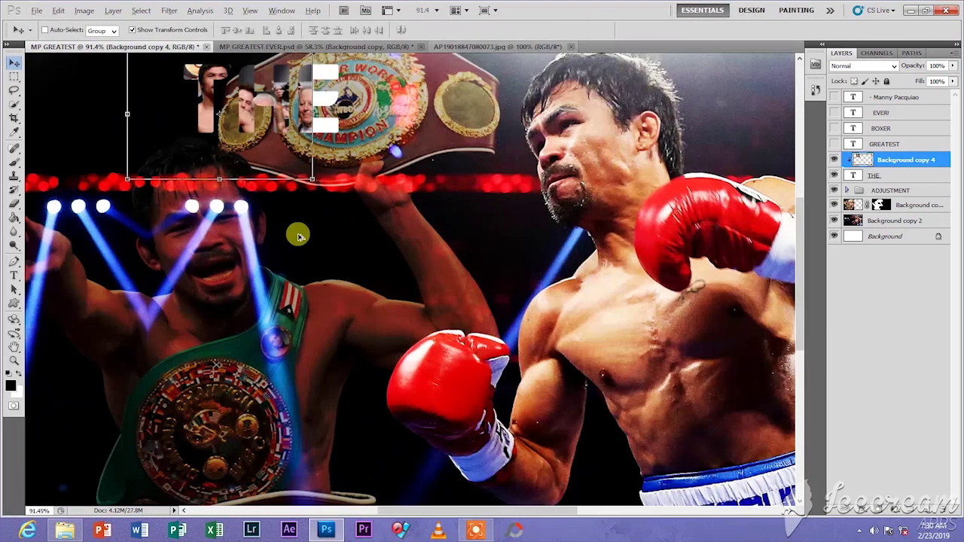
pyautogui.scroll(2, 298, 236)
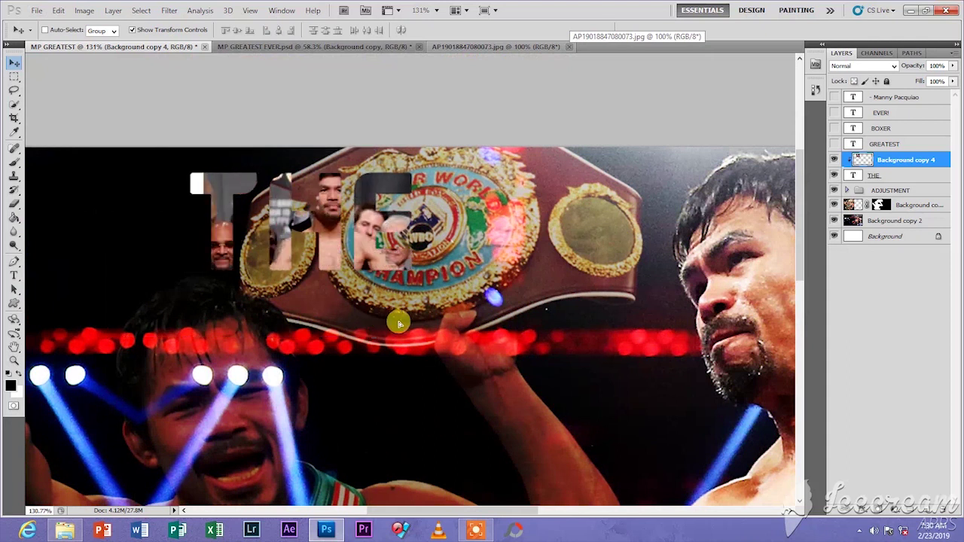
pyautogui.moveTo(399, 324); pyautogui.dragTo(350, 330)
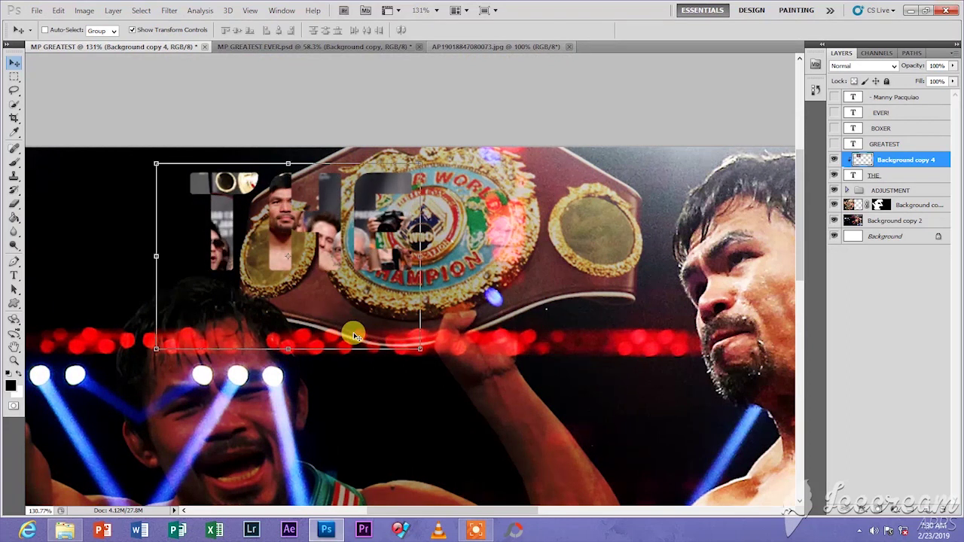
pyautogui.click(907, 336)
pyautogui.click(901, 177)
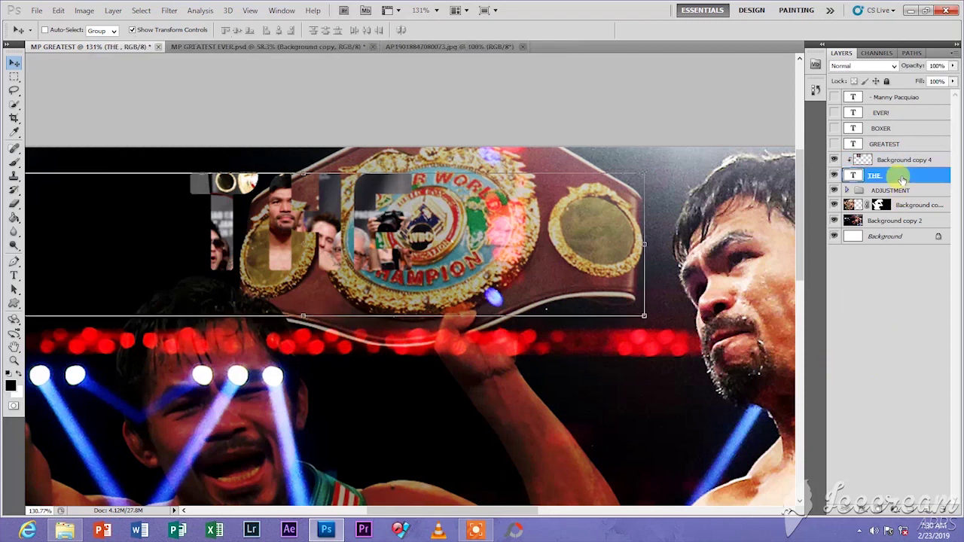
pyautogui.click(862, 513)
pyautogui.click(867, 487)
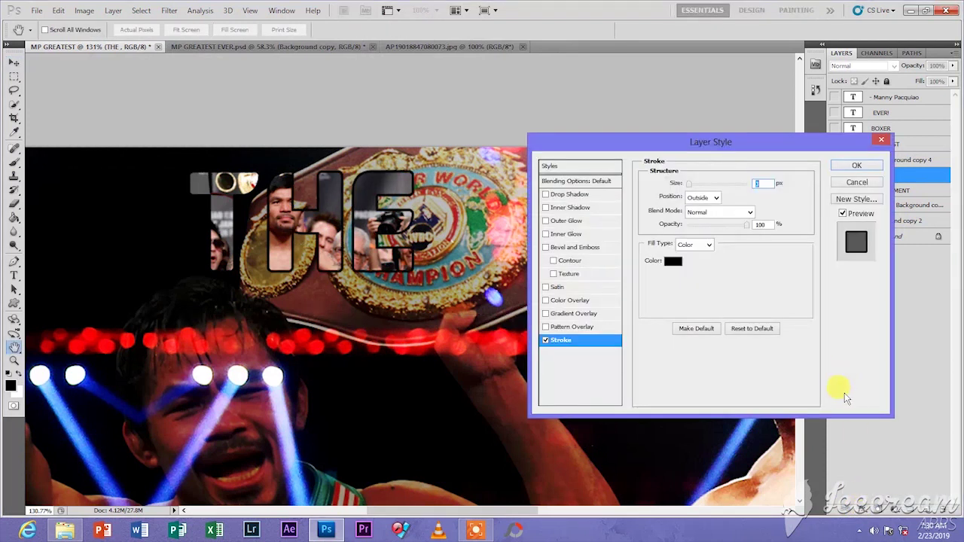
pyautogui.click(673, 260)
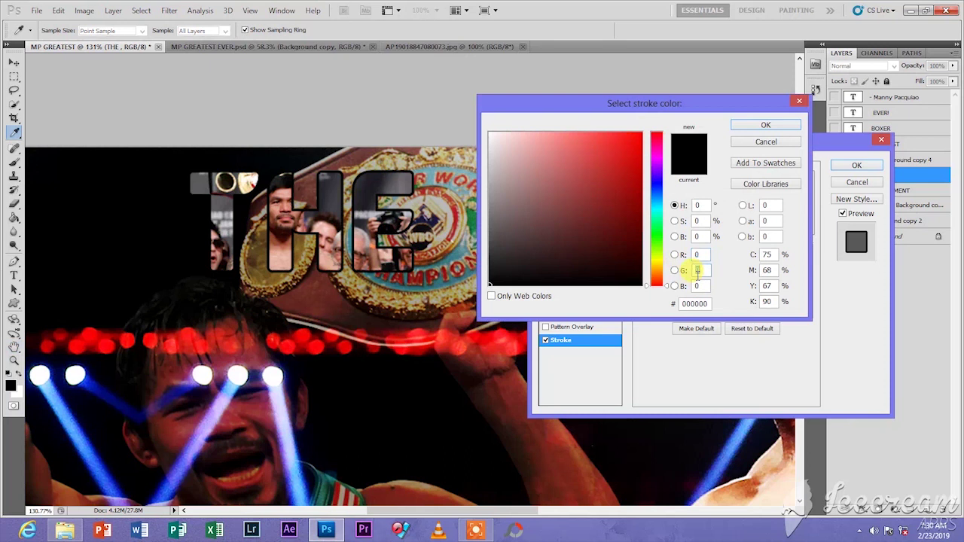
pyautogui.write('255')
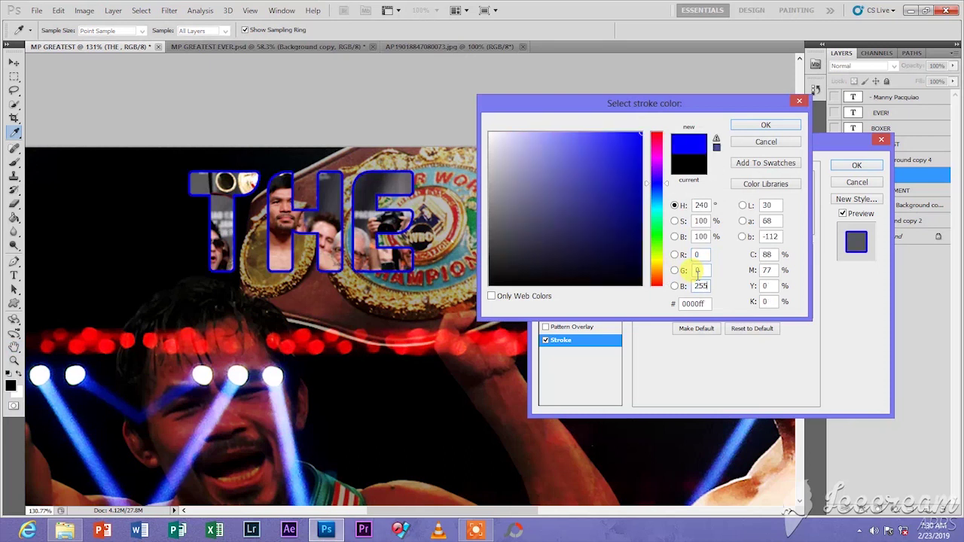
pyautogui.click(766, 142)
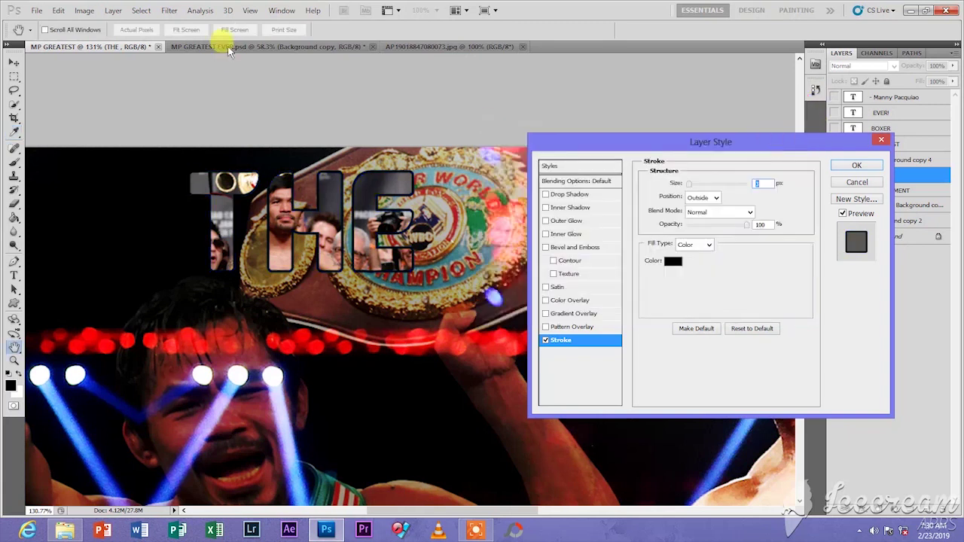
pyautogui.click(857, 182)
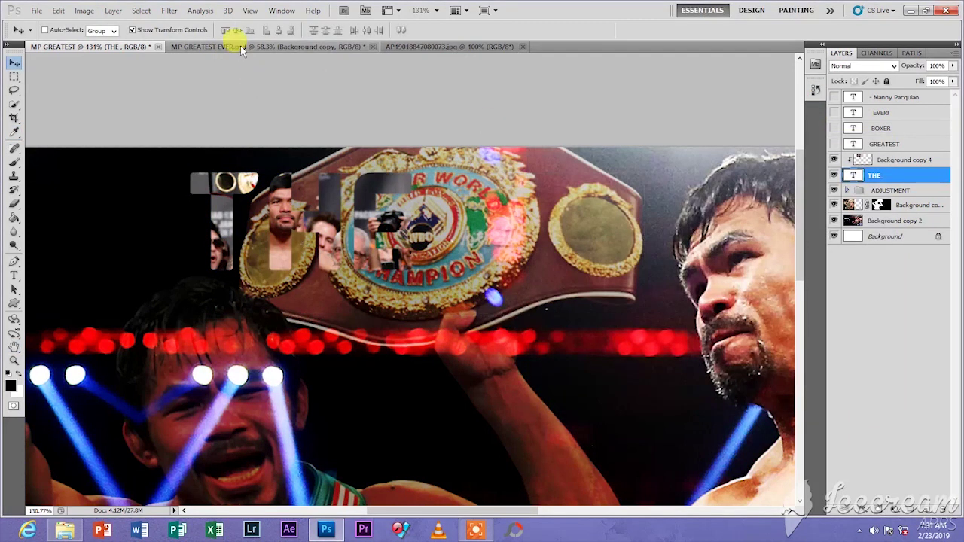
# - In MP GREATEST EVER.psd, expand the CLIP MASK group and inspect the BOXER text layer's Stroke and Outer Glow settings
pyautogui.click(240, 45)
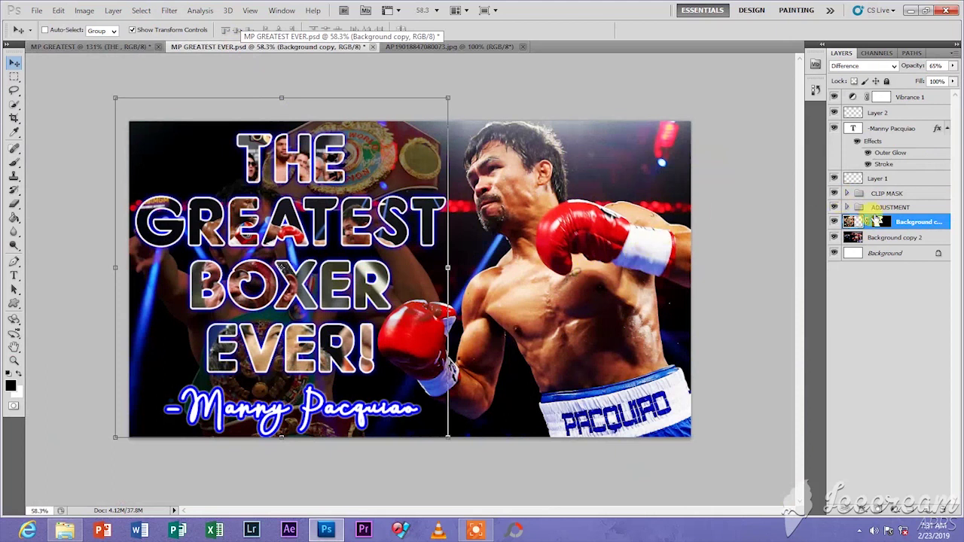
pyautogui.click(848, 208)
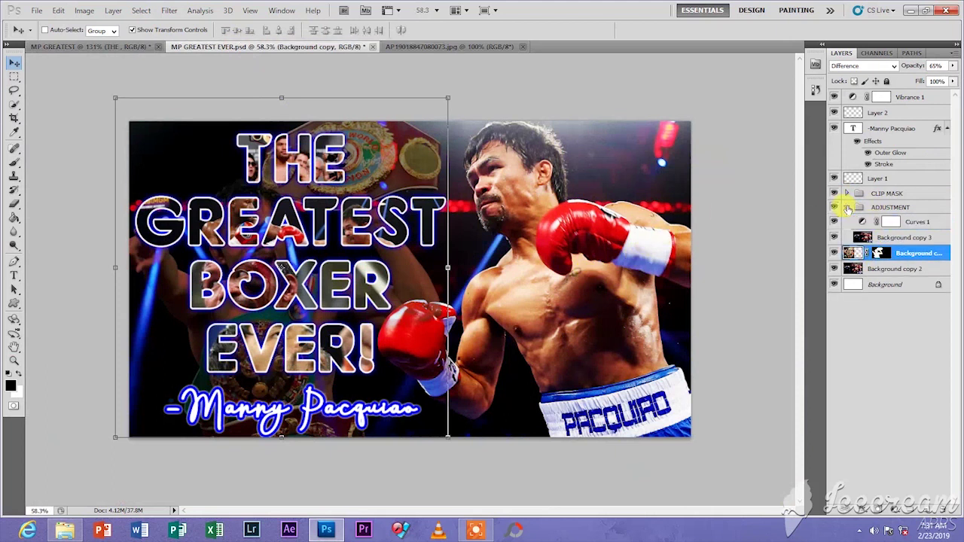
pyautogui.click(847, 208)
pyautogui.click(849, 195)
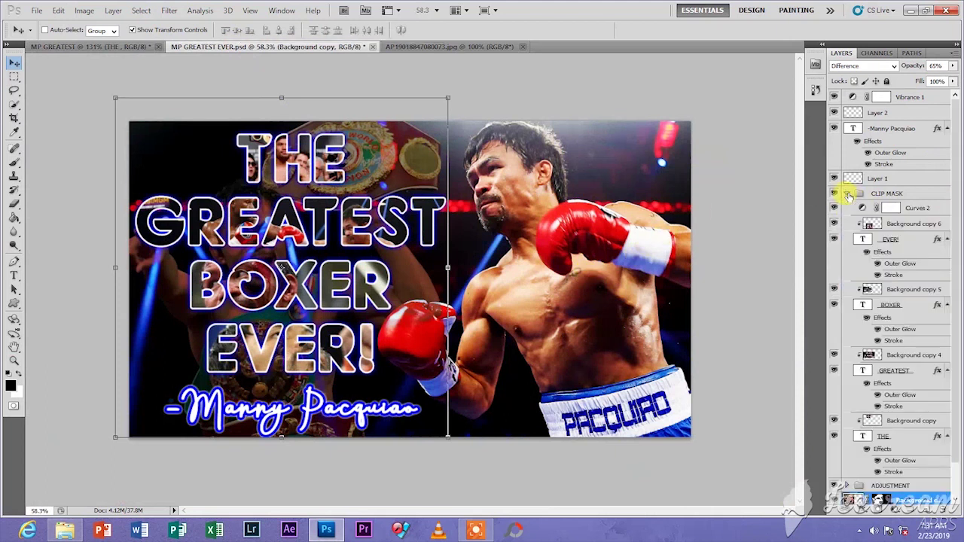
pyautogui.click(916, 308)
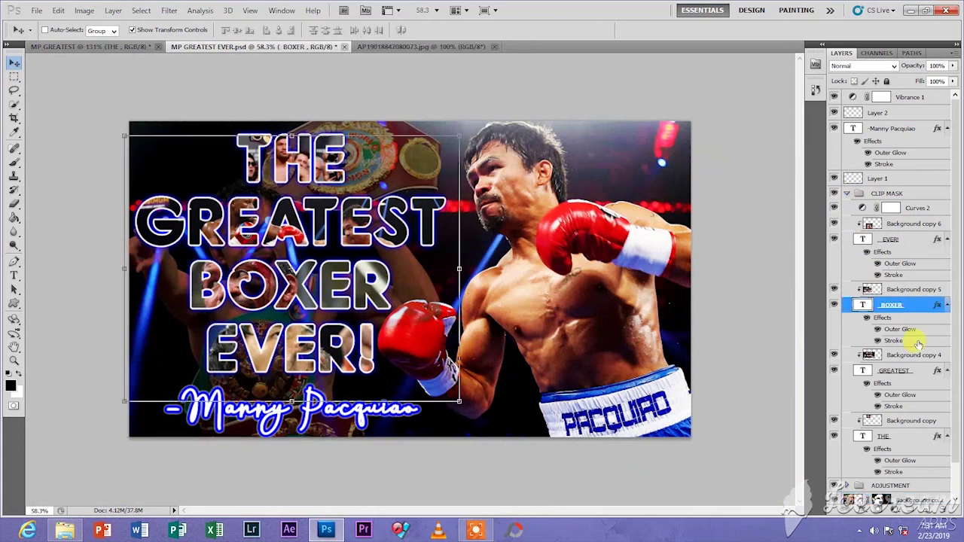
pyautogui.click(857, 512)
pyautogui.click(867, 507)
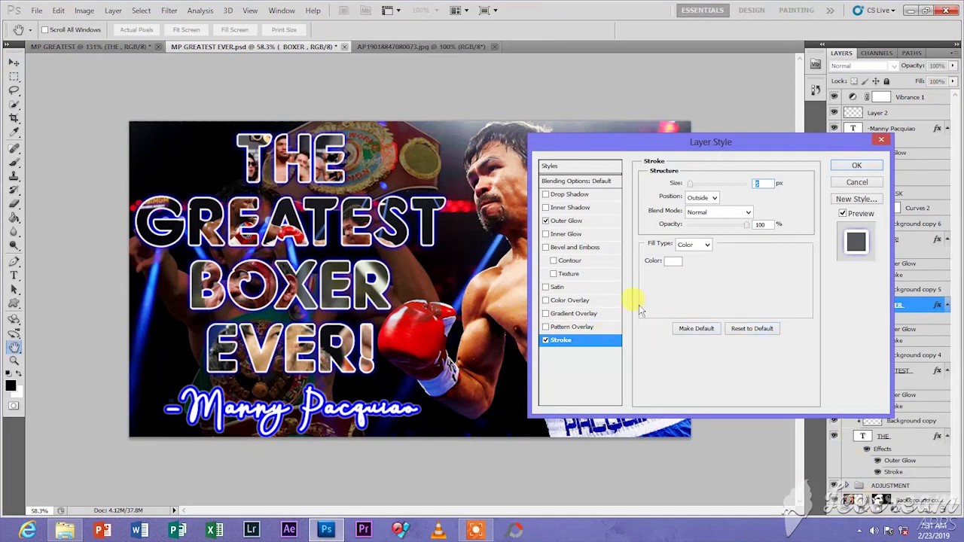
pyautogui.click(567, 220)
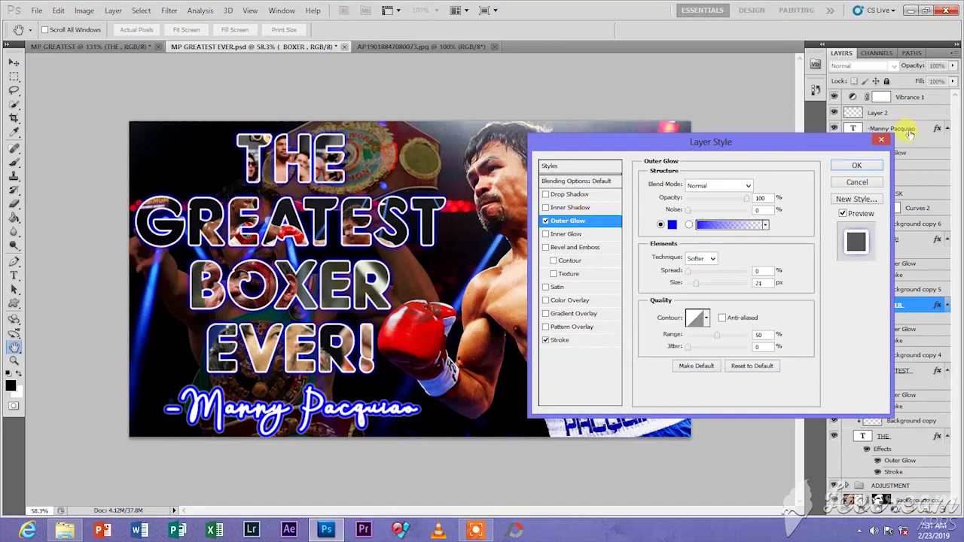
pyautogui.click(880, 140)
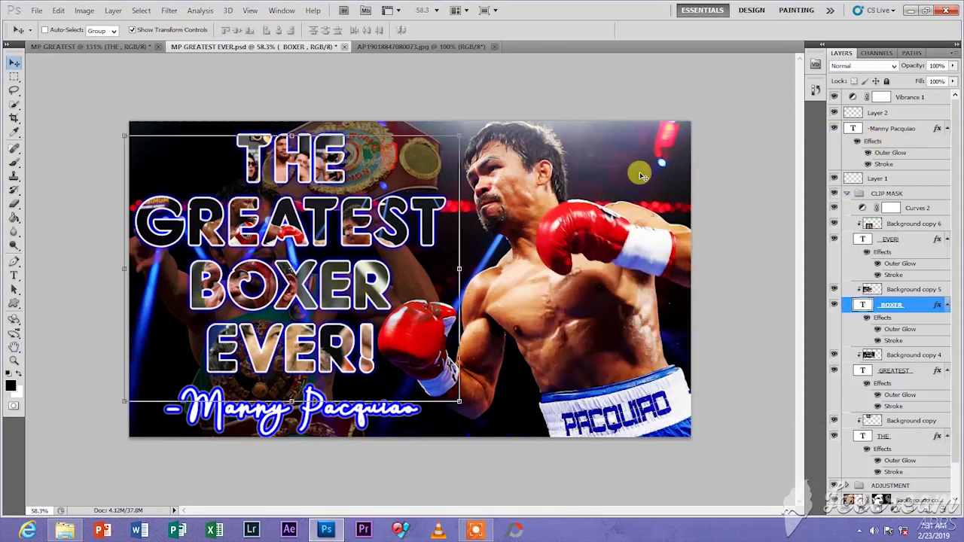
# - Back in the MP GREATEST document, add a white Stroke (RGB 255, 255, 255) to the THE text layer
pyautogui.click(74, 47)
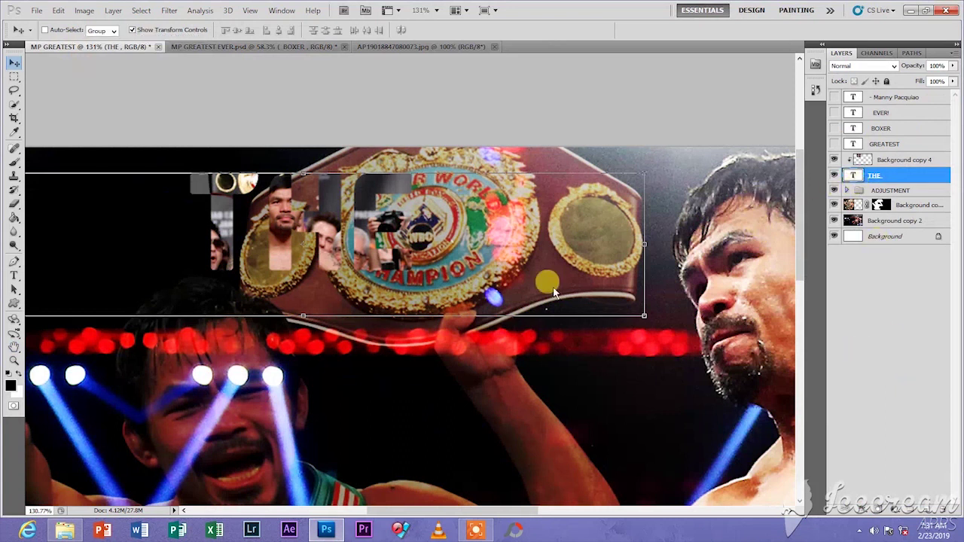
pyautogui.click(862, 511)
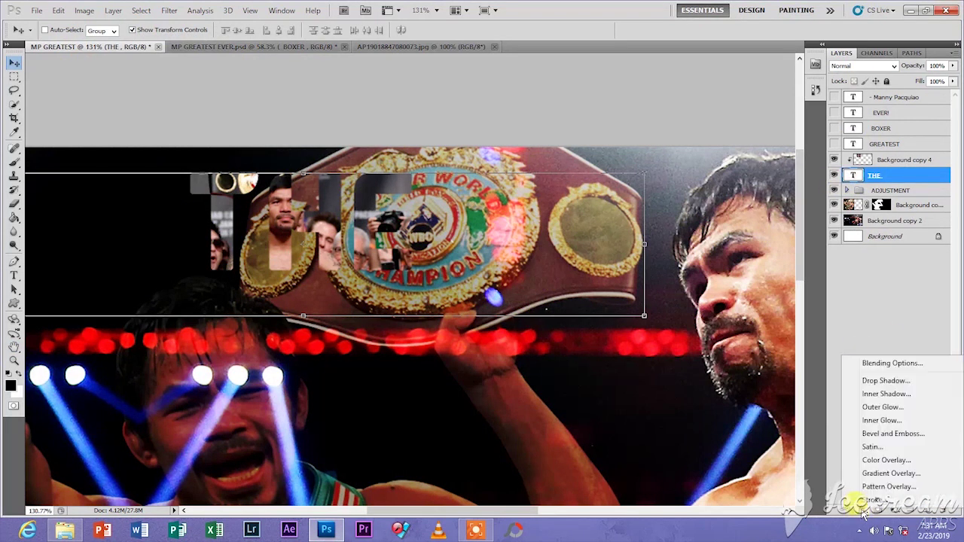
pyautogui.click(863, 511)
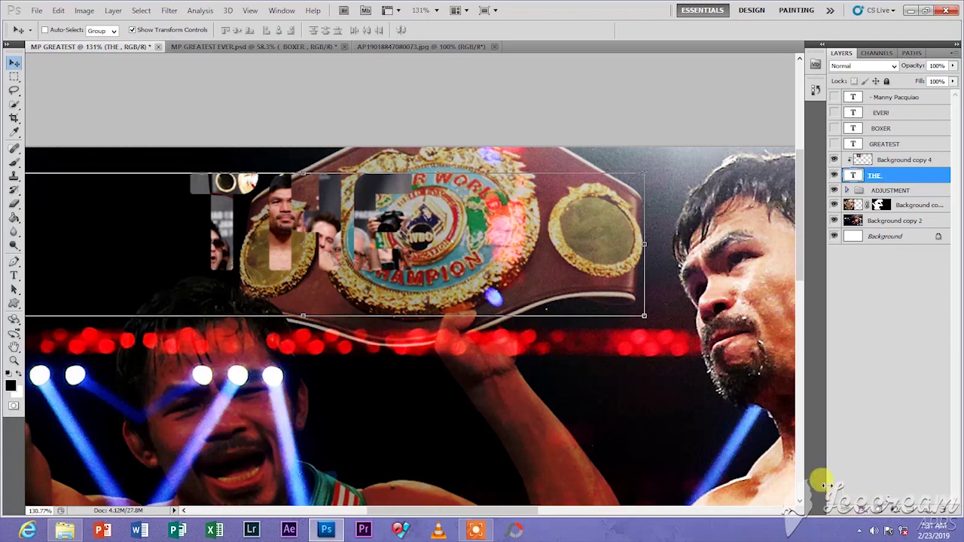
pyautogui.click(857, 511)
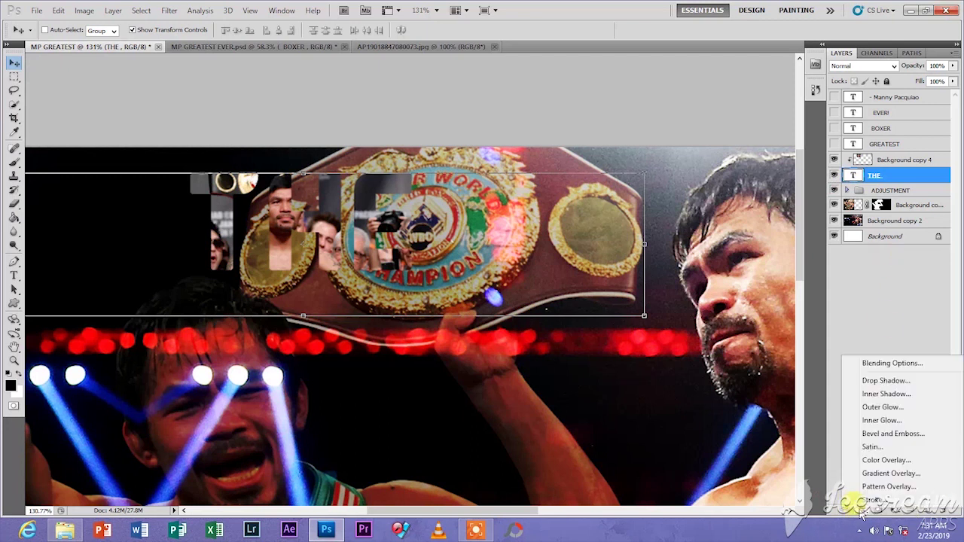
pyautogui.click(874, 501)
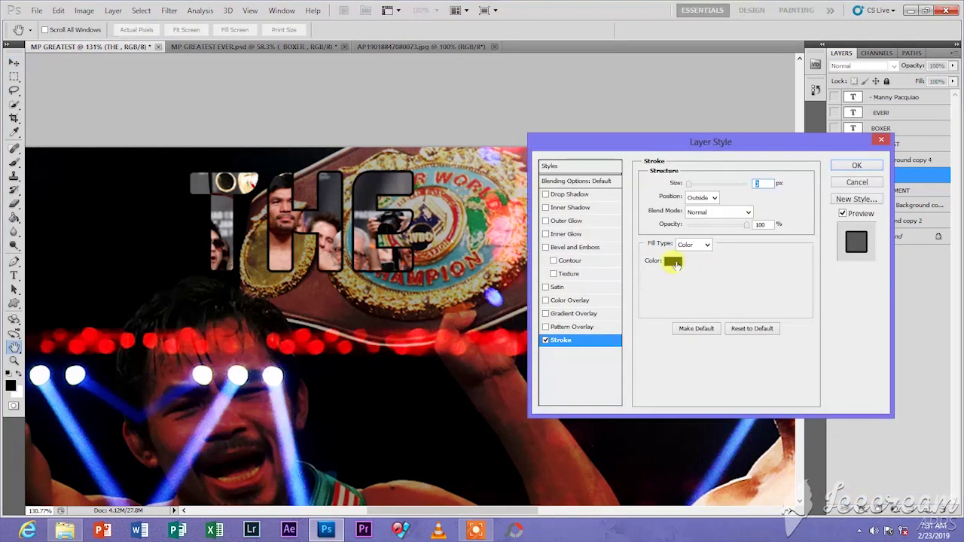
pyautogui.click(674, 260)
pyautogui.write('255')
pyautogui.press('Tab')
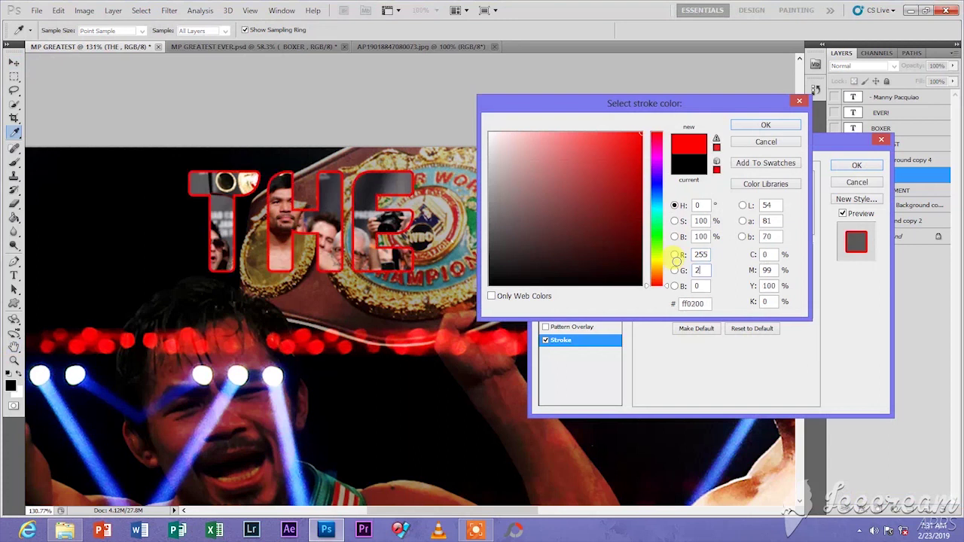
pyautogui.write('255')
pyautogui.press('Tab')
pyautogui.write('255')
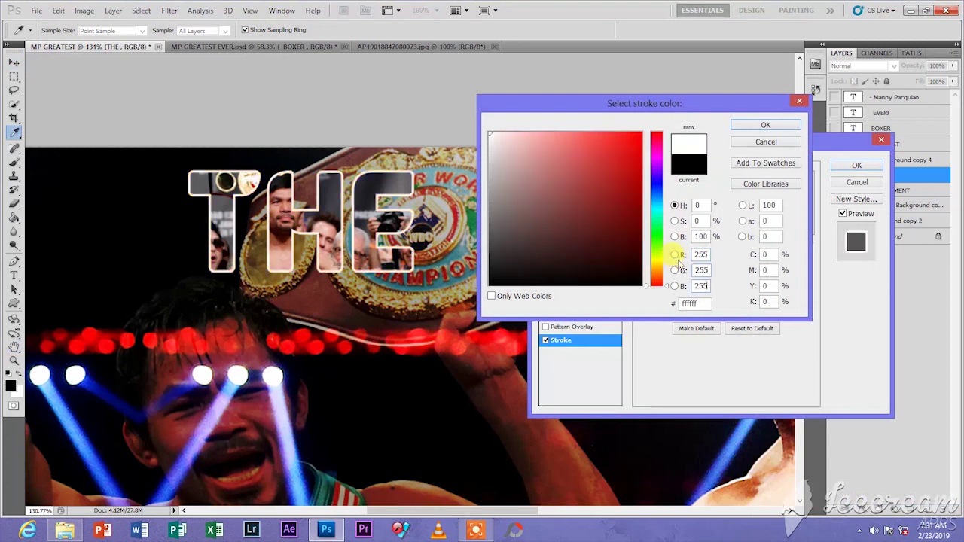
pyautogui.click(763, 125)
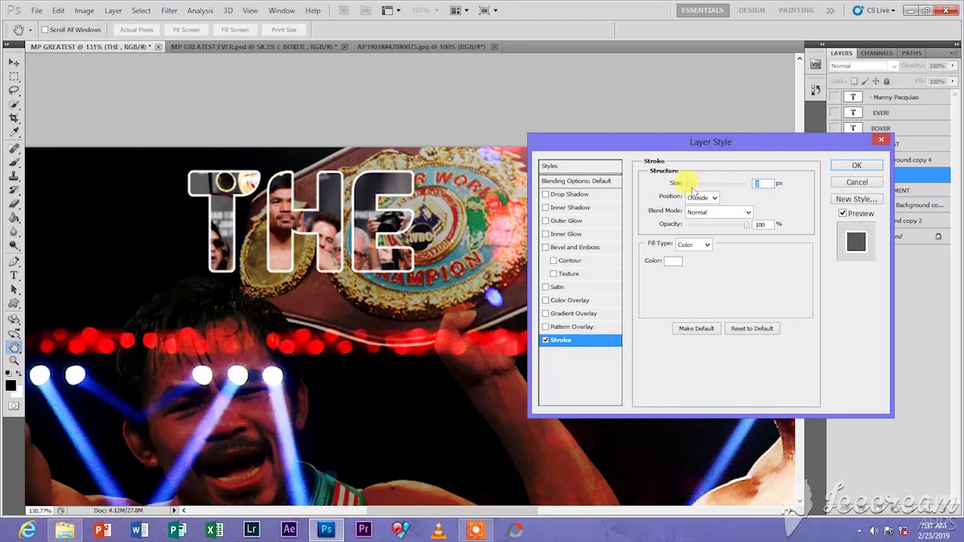
# - Set the THE layer's stroke size to 4 px and apply the layer style
pyautogui.write('5')
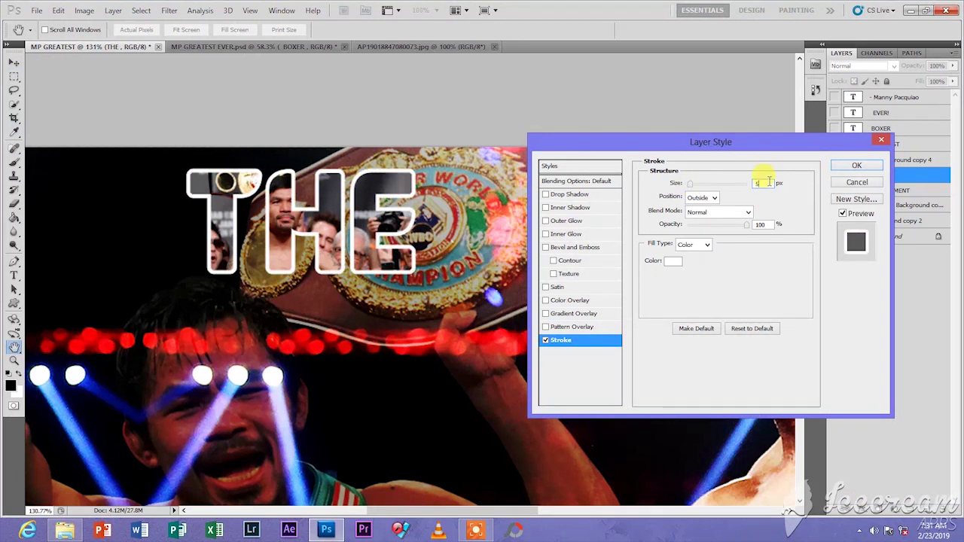
pyautogui.write('4')
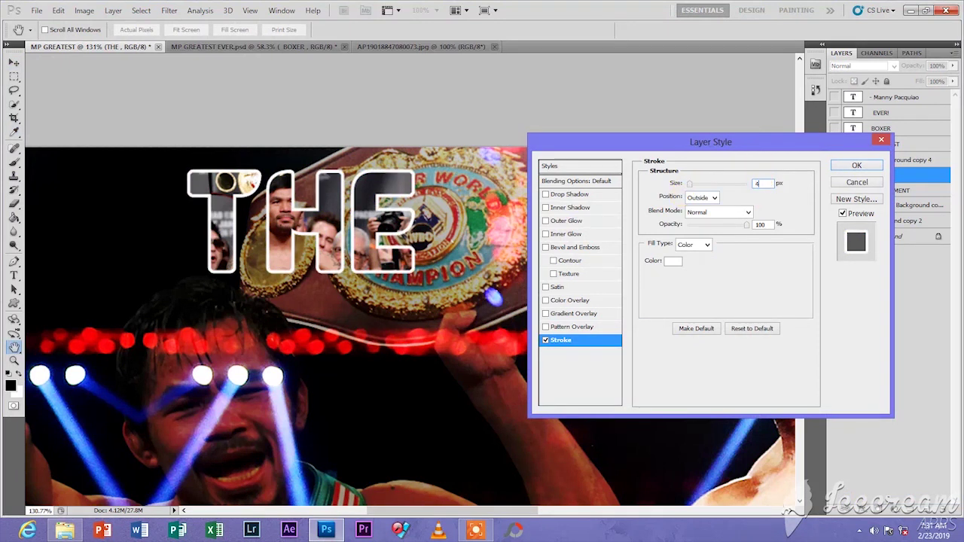
pyautogui.click(856, 166)
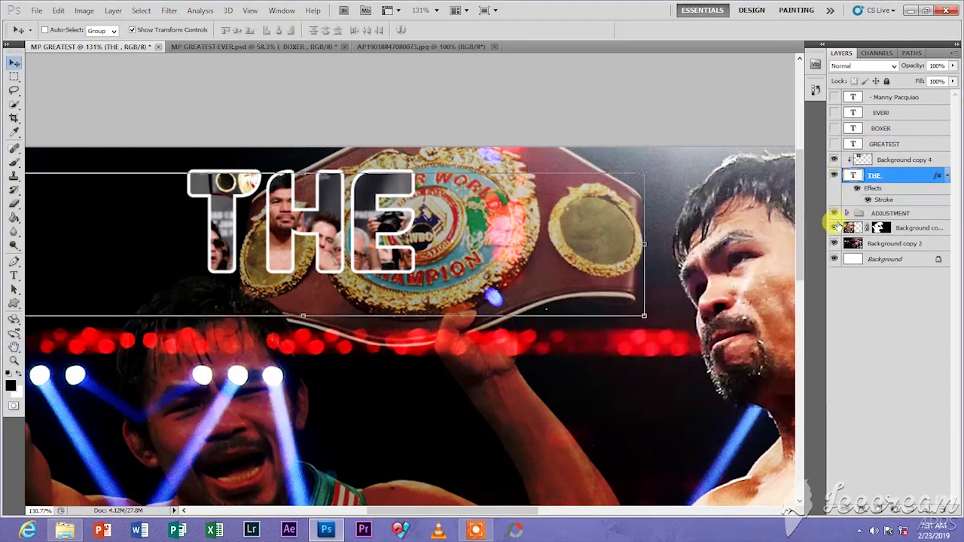
# - Add an Outer Glow to the THE layer with Normal blend mode and 100% opacity
pyautogui.click(861, 507)
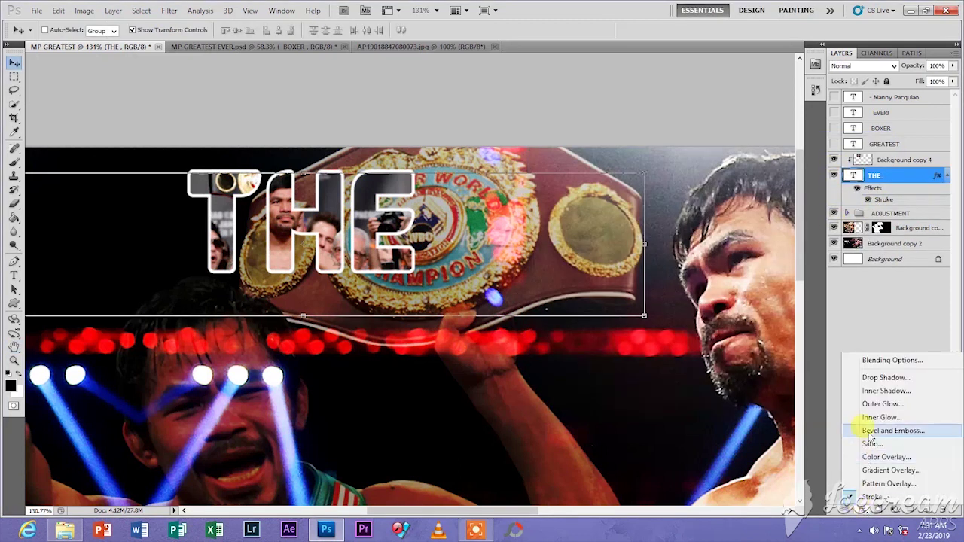
pyautogui.click(877, 402)
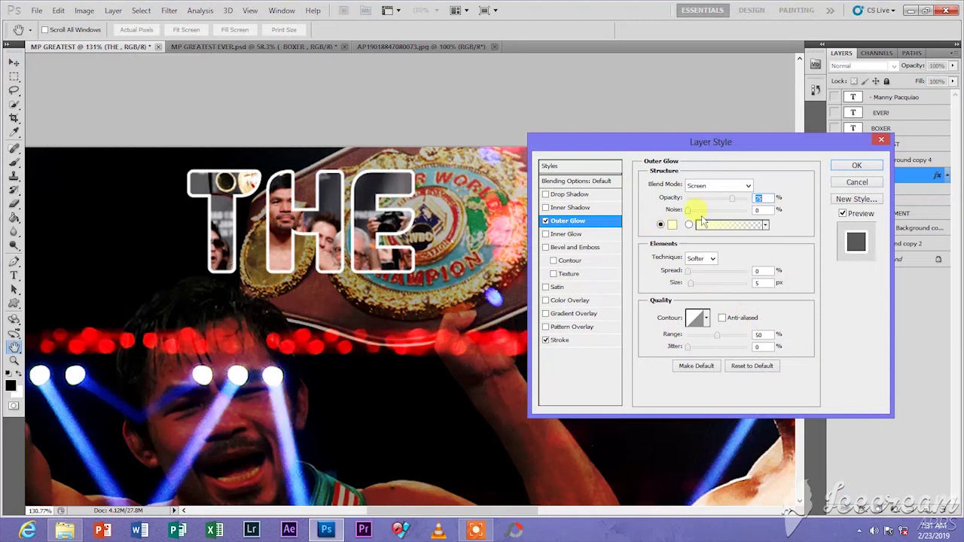
pyautogui.click(748, 187)
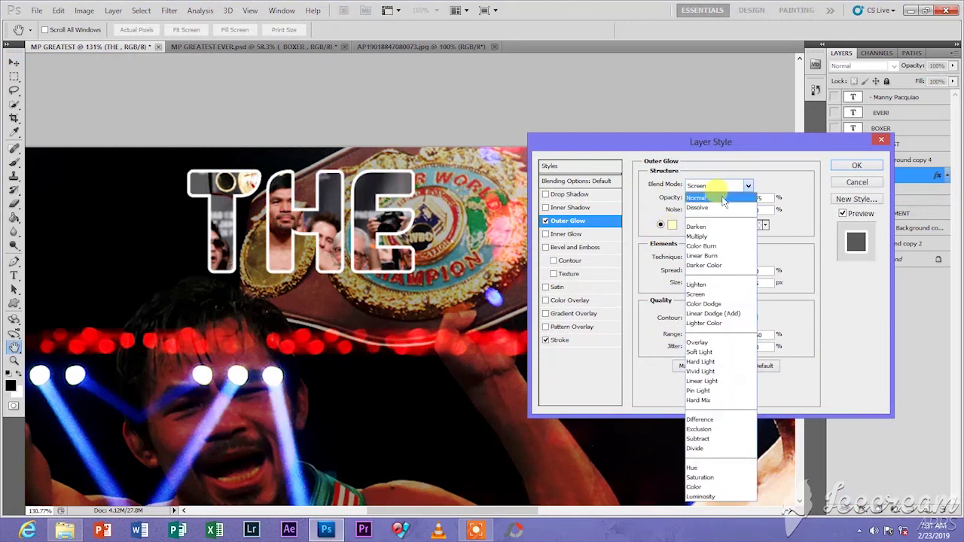
pyautogui.click(727, 197)
pyautogui.moveTo(732, 198); pyautogui.dragTo(766, 208)
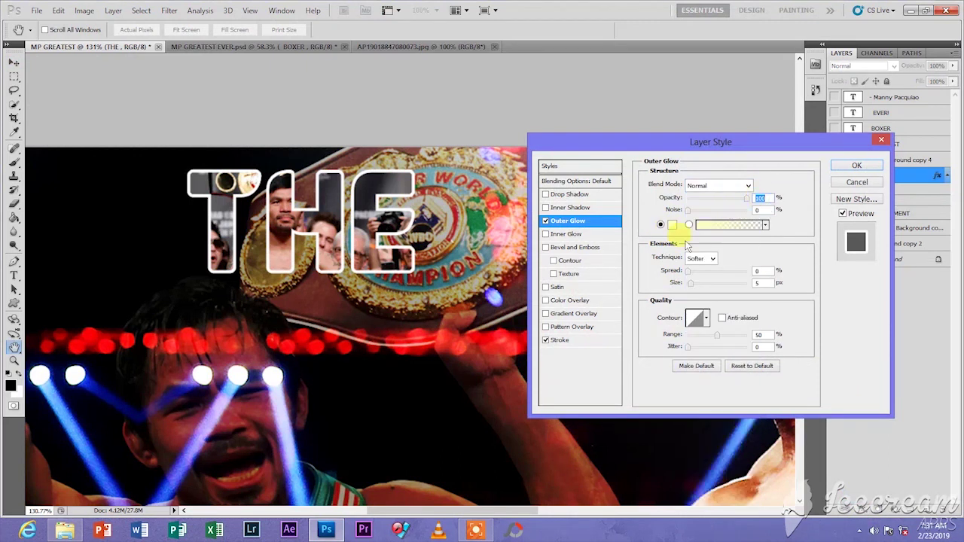
# - Set the outer glow's color to pure blue, RGB 0, 0, 255
pyautogui.click(672, 224)
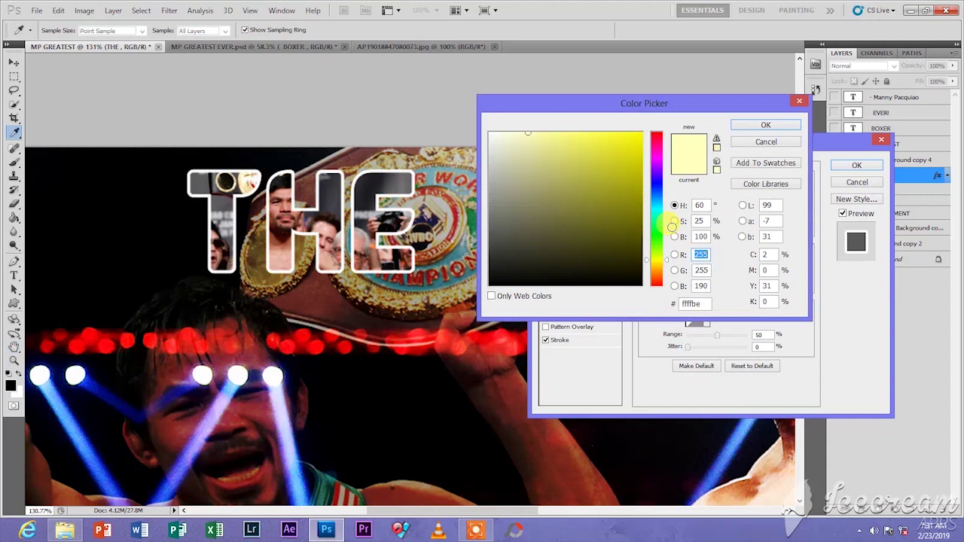
pyautogui.write('00')
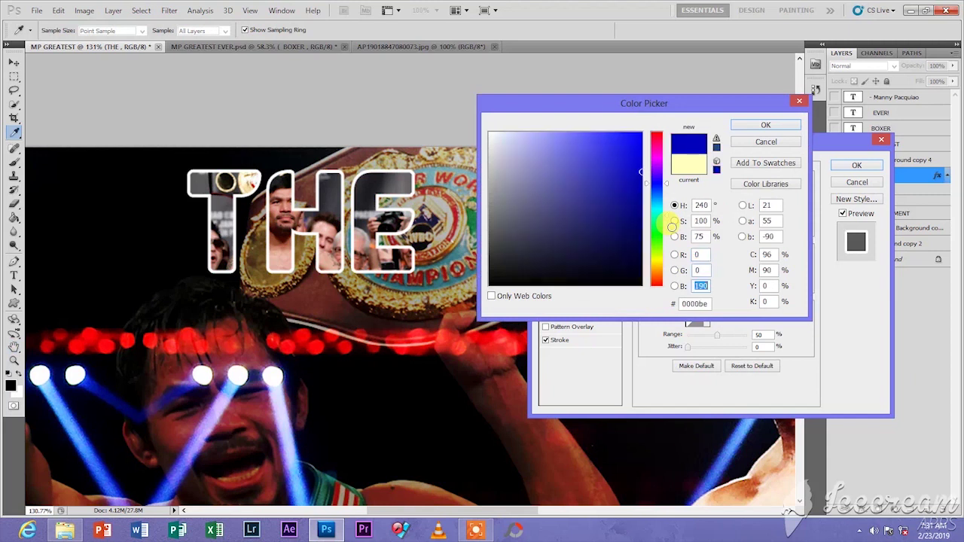
pyautogui.write('255')
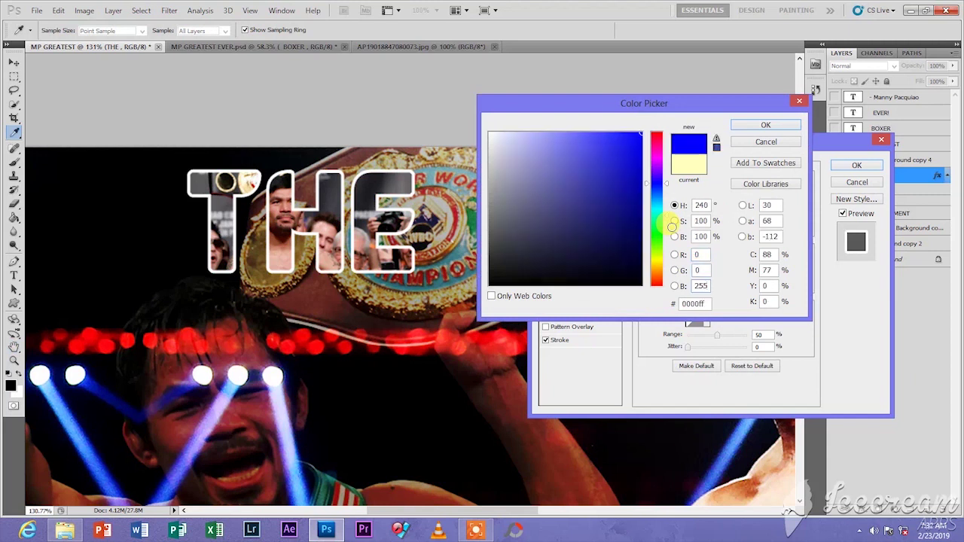
pyautogui.click(781, 124)
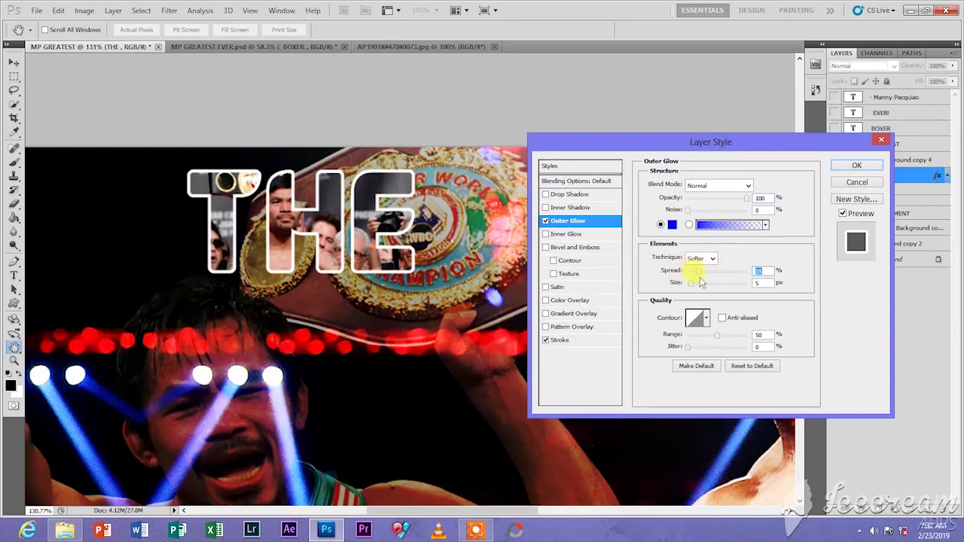
# - Set the outer glow's spread to 20%, enlarge its size to a narrow halo around THE, and apply the style
pyautogui.press('Tab')
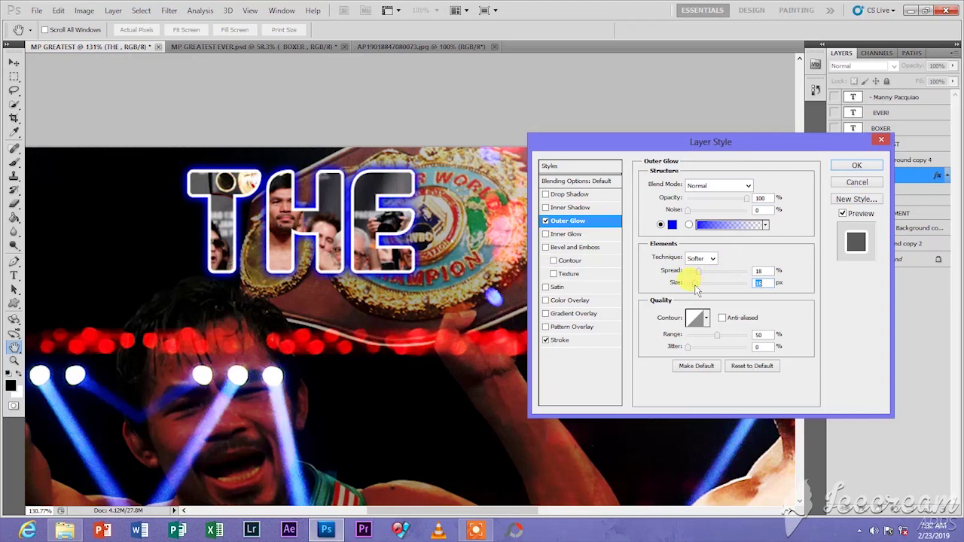
pyautogui.write('1')
pyautogui.moveTo(693, 290)
pyautogui.mouseDown()
pyautogui.moveTo(708, 275)
pyautogui.moveTo(695, 285)
pyautogui.mouseUp()
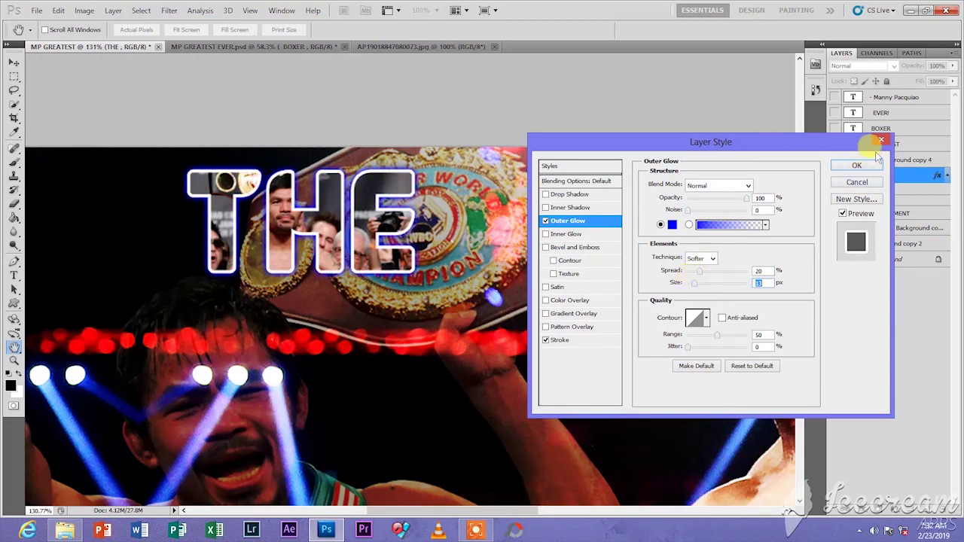
pyautogui.click(856, 165)
pyautogui.hotkey('ctrl', '0')
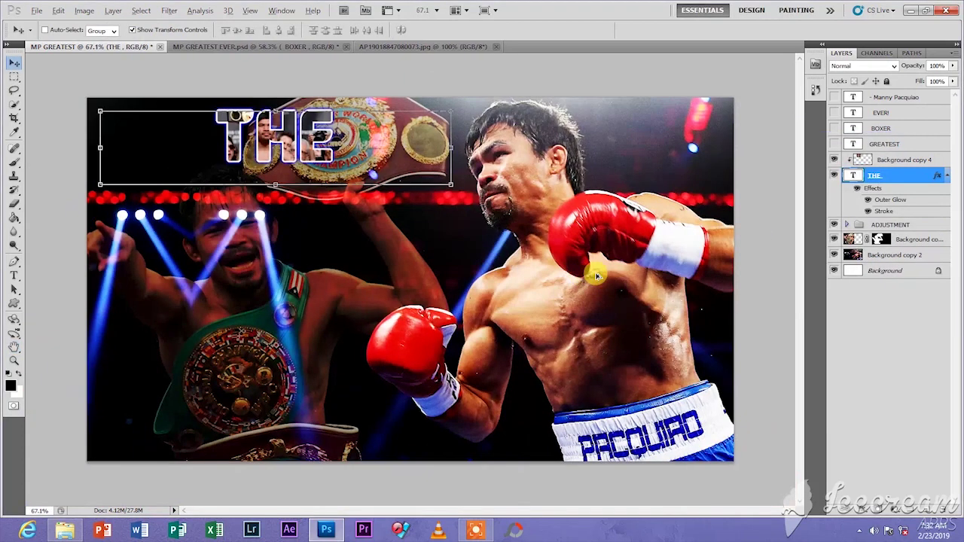
# - Check the stroke and glow on THE up close, clear the layer selection, and show the GREATEST text layer
pyautogui.scroll(3, 593, 269)
pyautogui.moveTo(204, 118); pyautogui.dragTo(358, 310)
pyautogui.scroll(5, 358, 310)
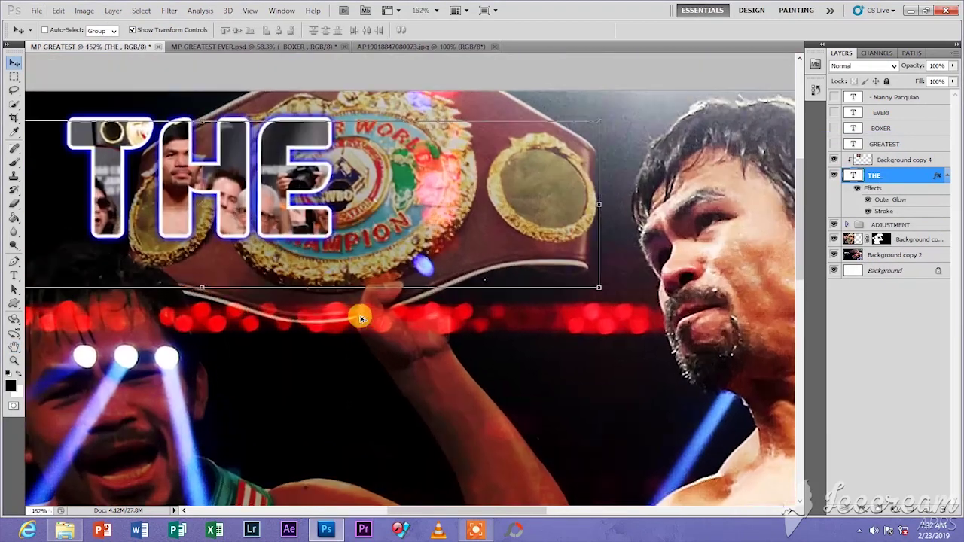
pyautogui.scroll(-7, 424, 309)
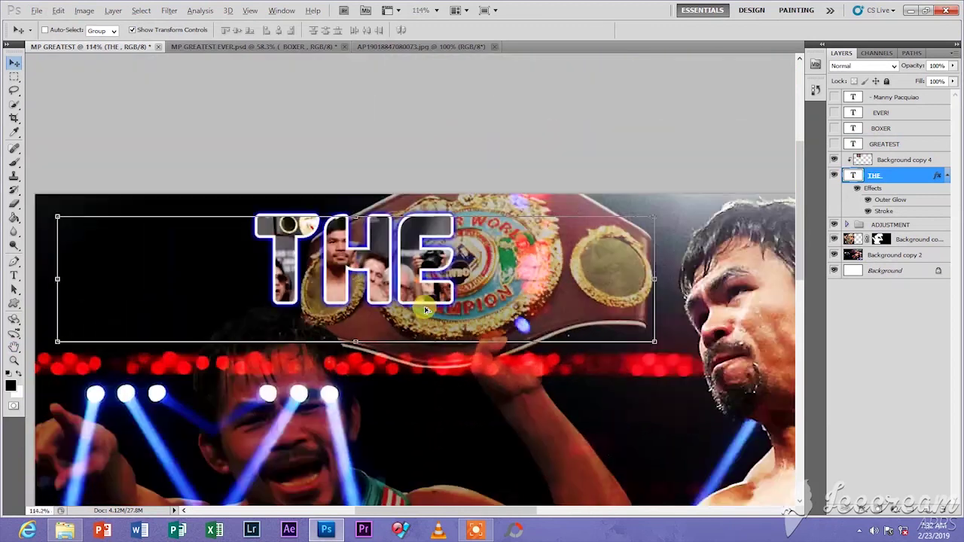
pyautogui.click(906, 315)
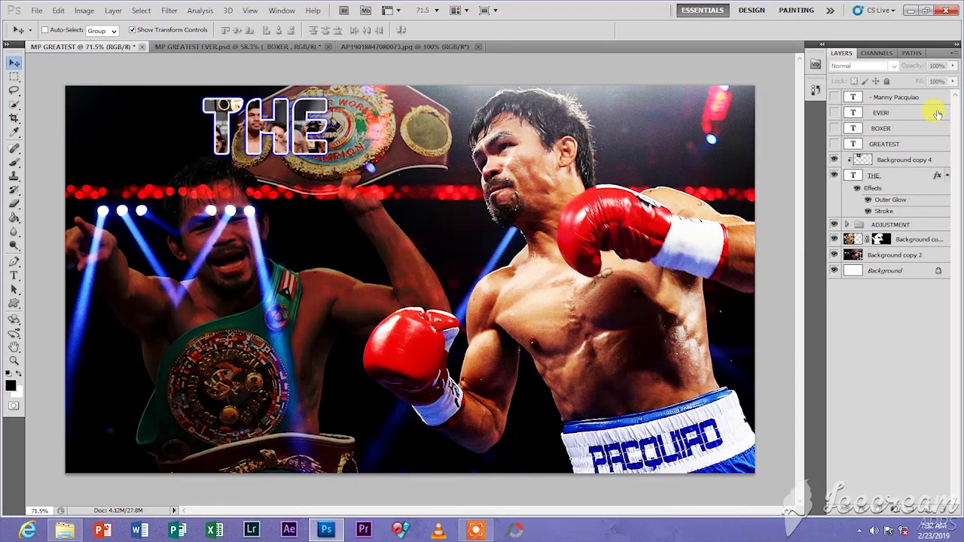
pyautogui.click(834, 143)
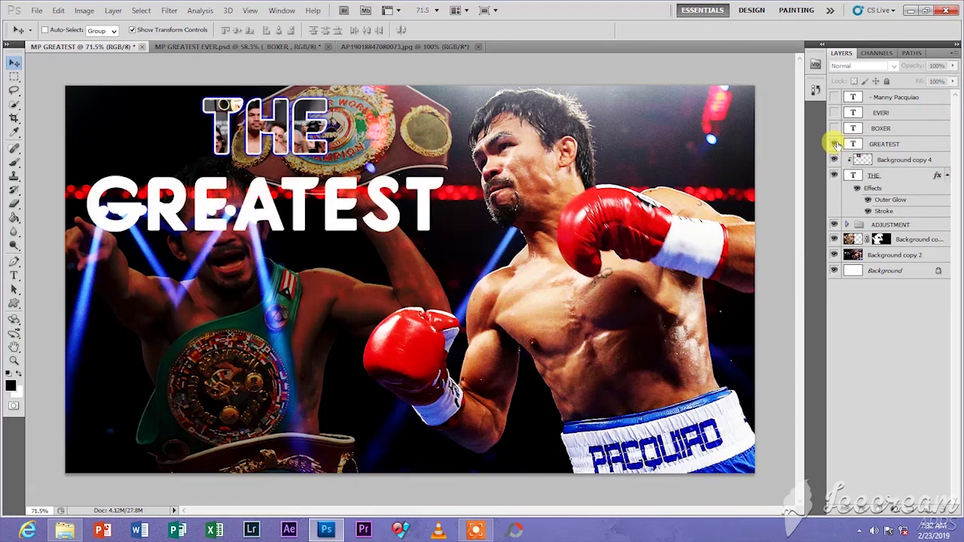
# - Open the finished MP 2 image from the 04 OTEP TUTORIAL folder and examine the photos filling GREATEST and BOXER
pyautogui.click(227, 46)
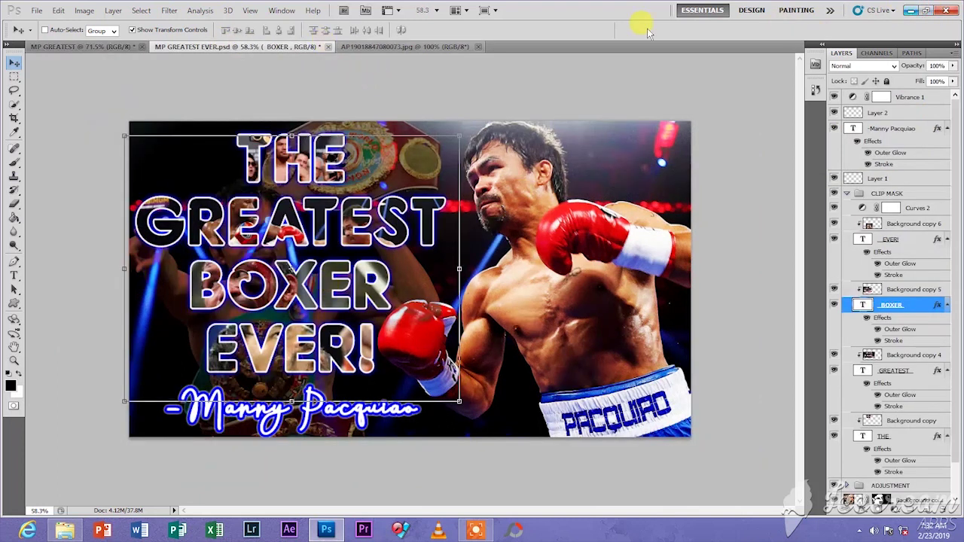
pyautogui.click(911, 10)
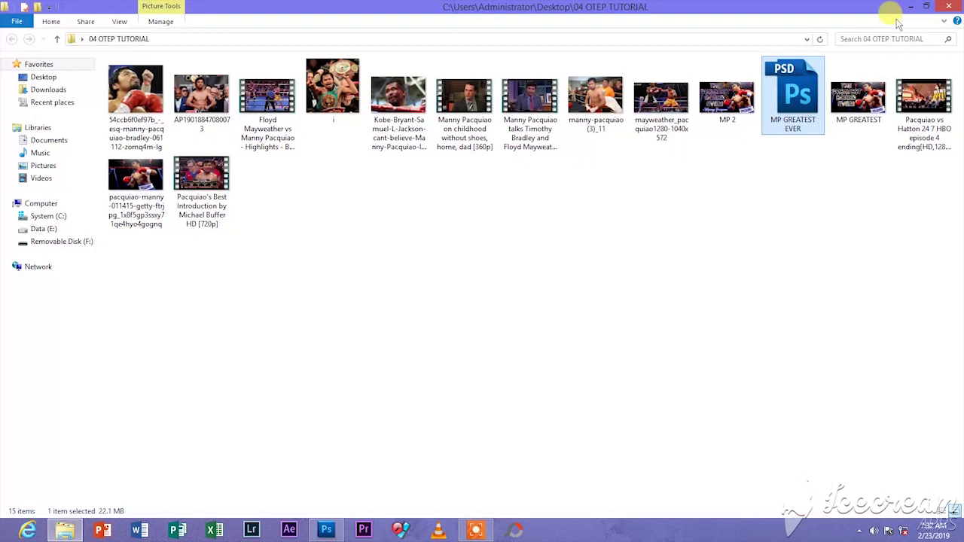
pyautogui.doubleClick(727, 104)
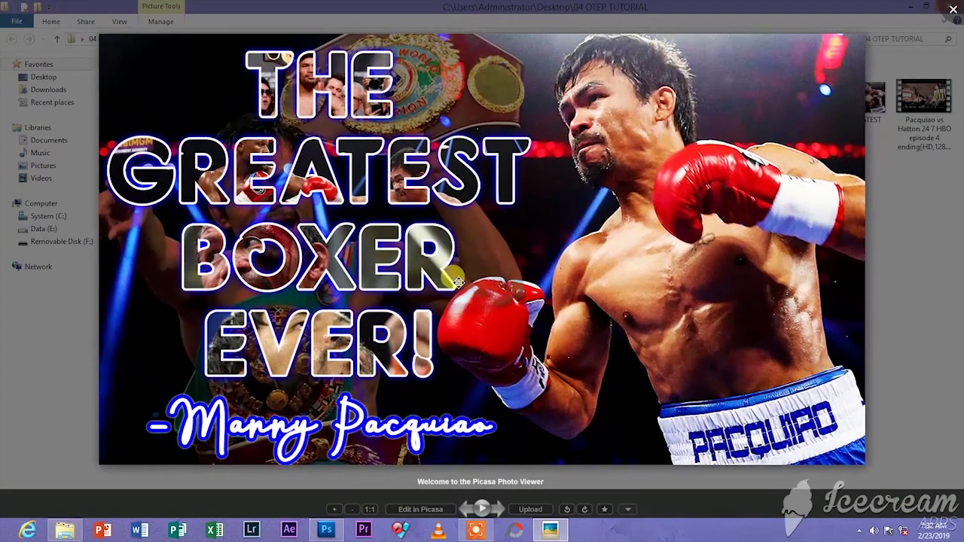
pyautogui.scroll(5, 458, 282)
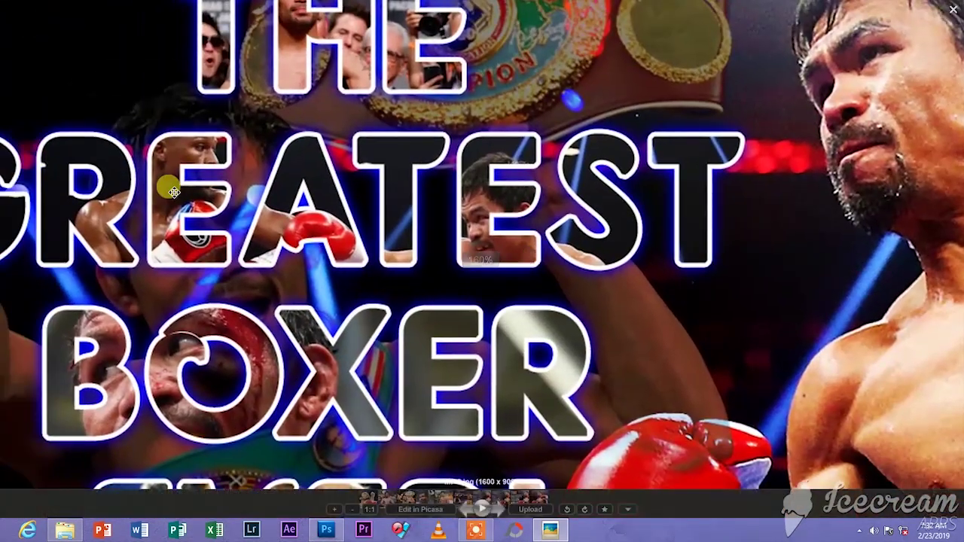
pyautogui.moveTo(482, 216); pyautogui.dragTo(528, 230)
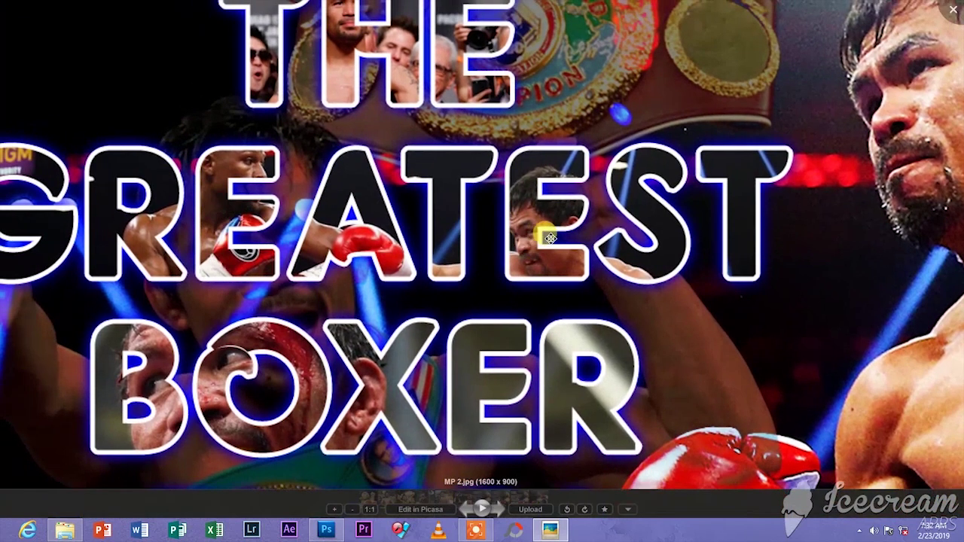
pyautogui.click(953, 9)
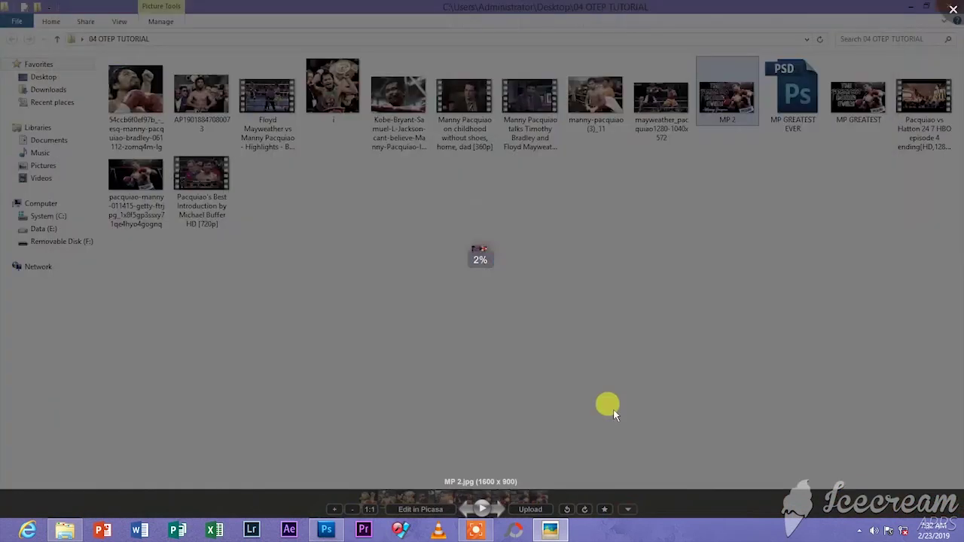
# - Return to Photoshop, close AP19018847080073.jpg, and open mayweather_pacquiao1280-1040x572.jpg
pyautogui.click(340, 531)
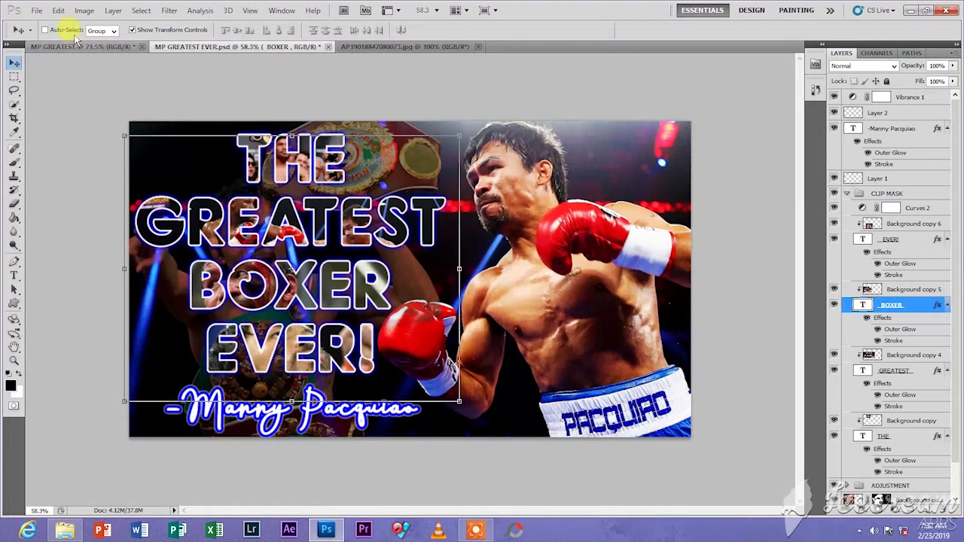
pyautogui.click(382, 50)
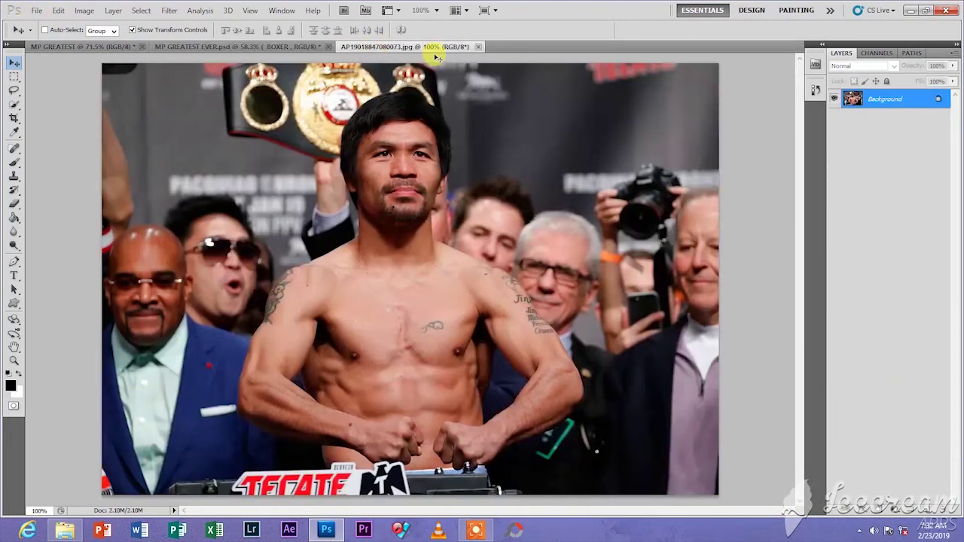
pyautogui.click(477, 47)
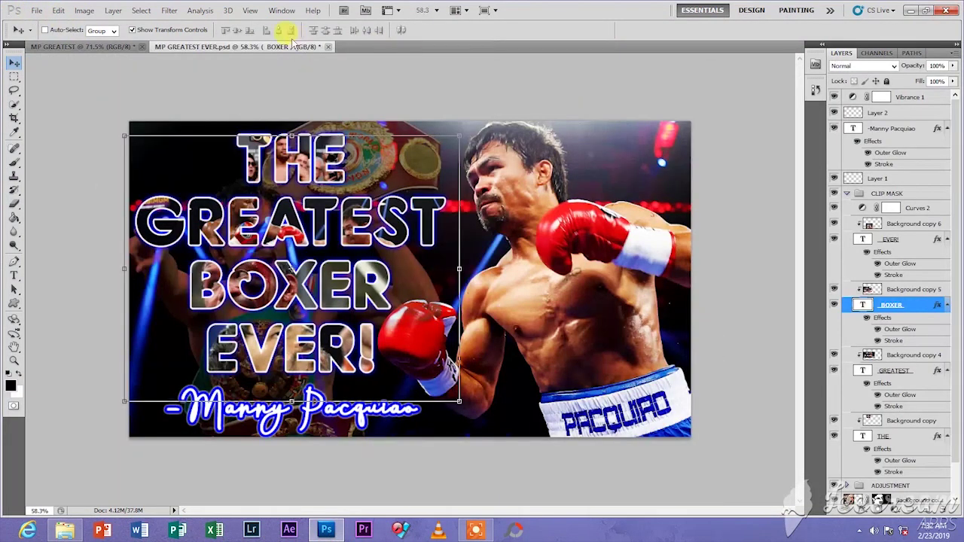
pyautogui.click(34, 11)
pyautogui.click(42, 36)
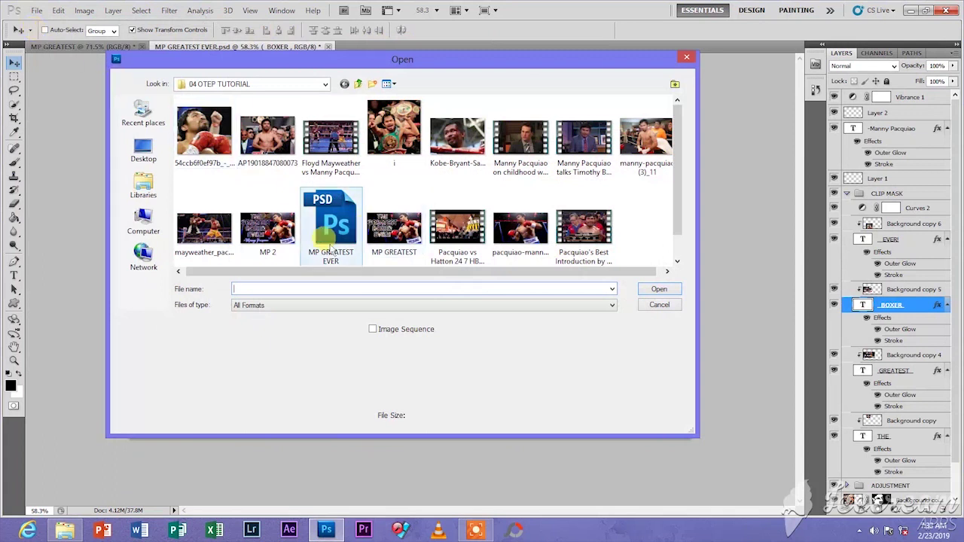
pyautogui.click(198, 230)
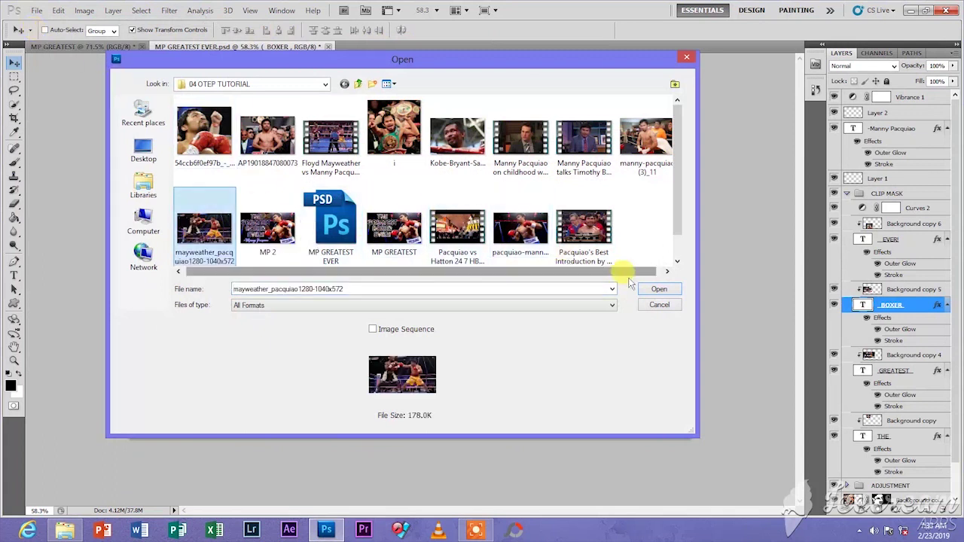
pyautogui.click(657, 290)
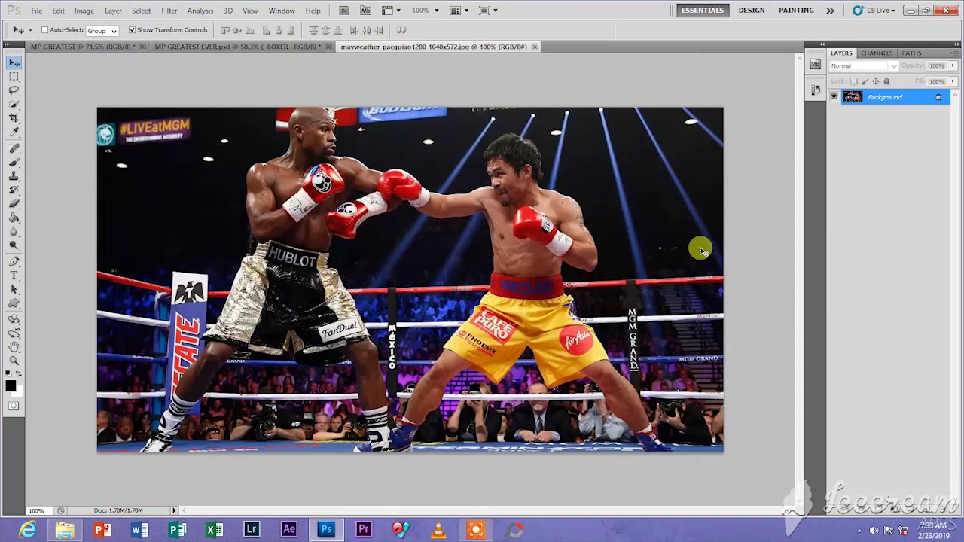
# - Duplicate the fight photo's Background layer into the MP GREATEST document and place the copy over the GREATEST text
pyautogui.rightClick(904, 95)
pyautogui.click(876, 120)
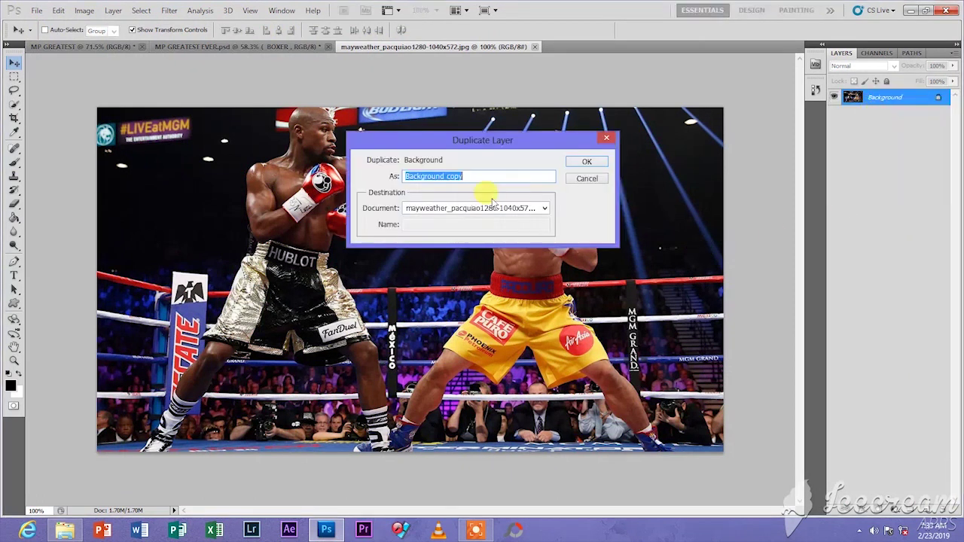
pyautogui.click(544, 208)
pyautogui.click(456, 221)
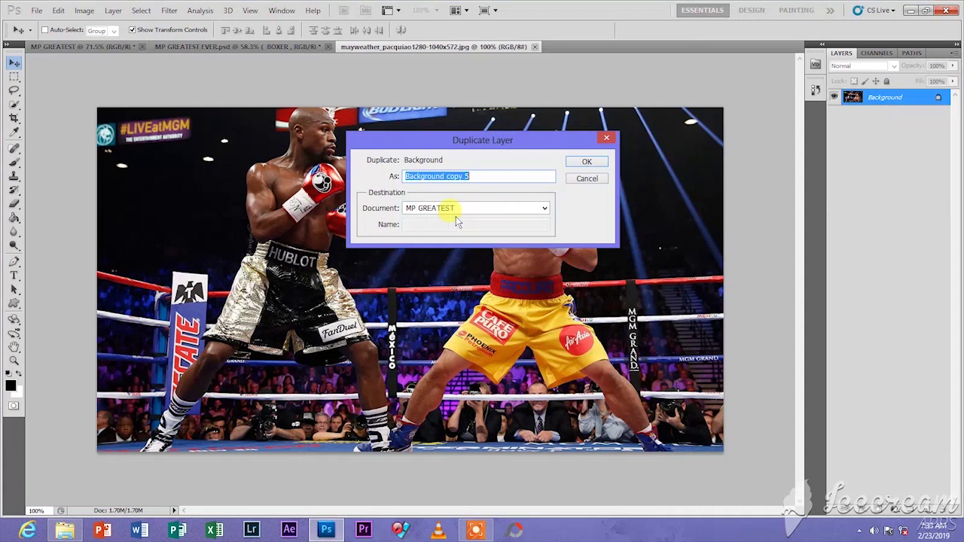
pyautogui.click(595, 163)
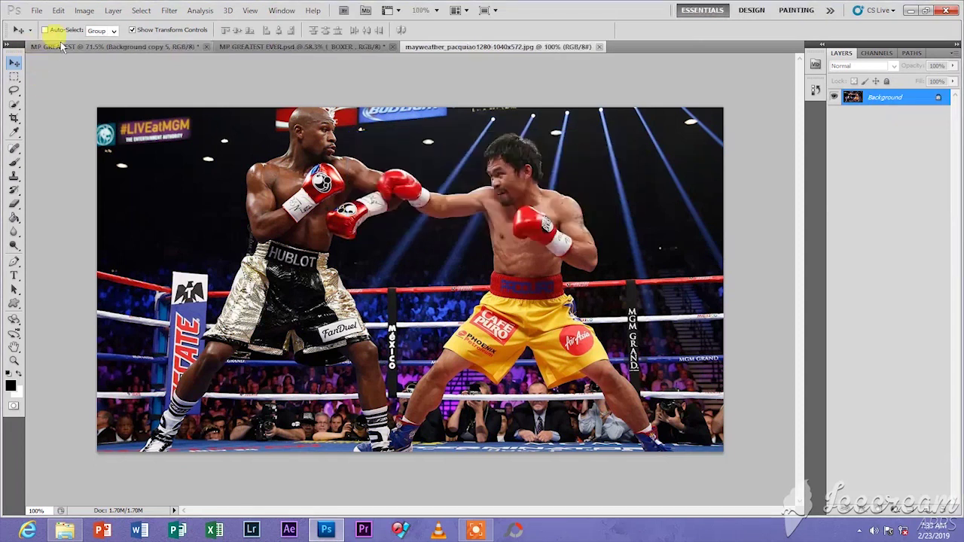
pyautogui.click(83, 47)
pyautogui.moveTo(503, 252); pyautogui.dragTo(391, 257)
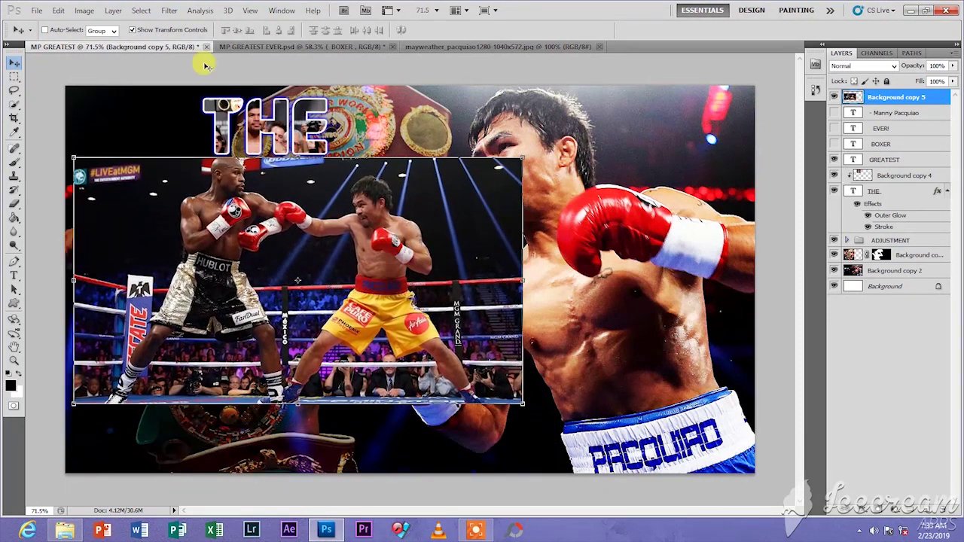
pyautogui.click(117, 11)
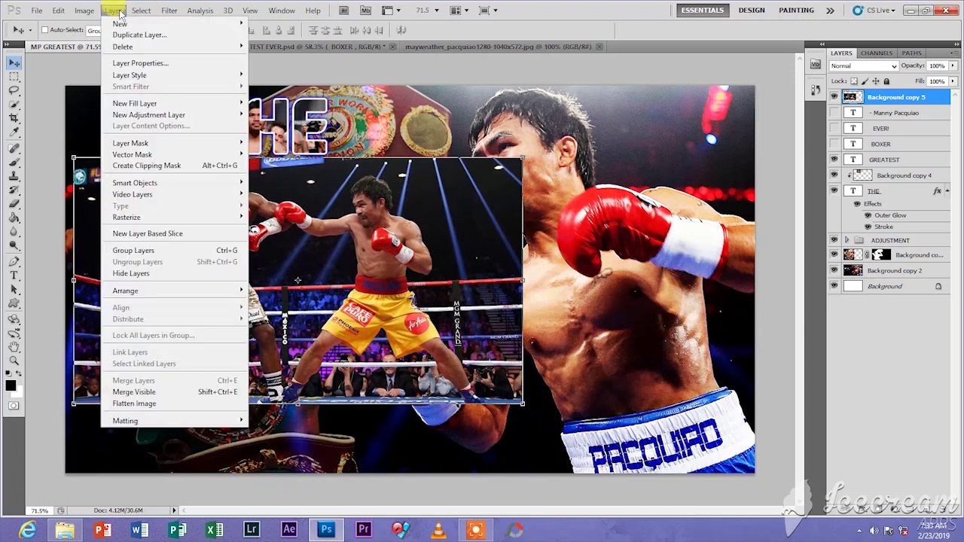
pyautogui.click(135, 167)
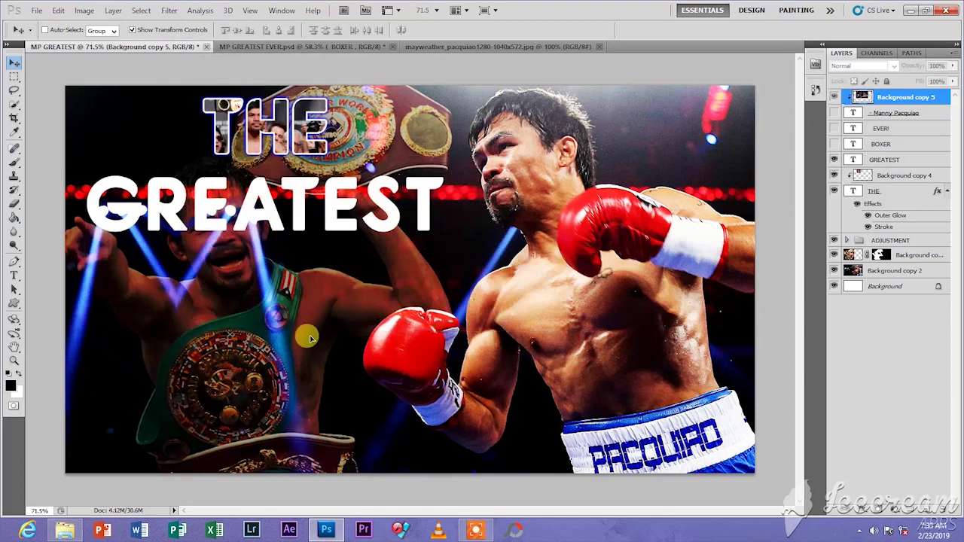
pyautogui.click(274, 278)
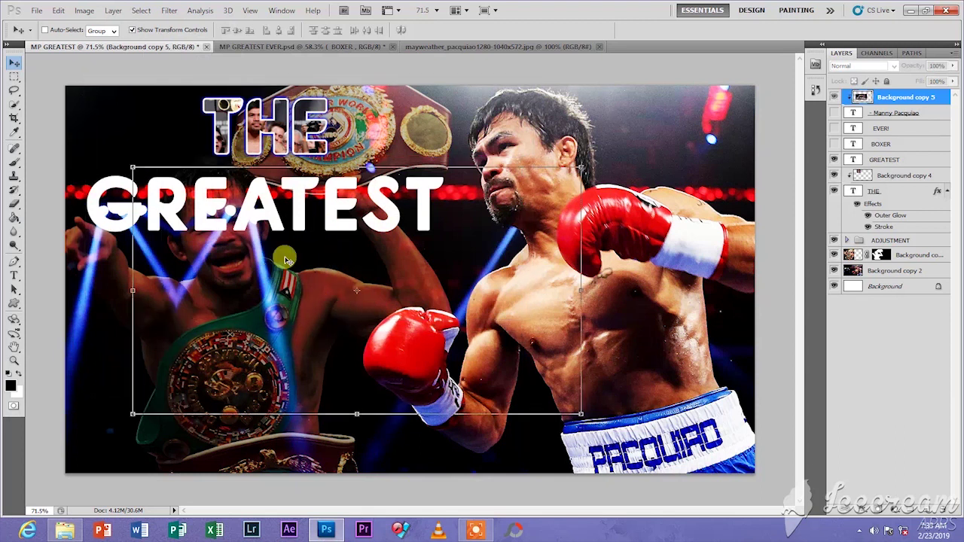
pyautogui.hotkey('shift', 'Left')
pyautogui.hotkey('shift', 'Left')
pyautogui.hotkey('shift', 'Left')
pyautogui.hotkey('shift', 'Left')
pyautogui.hotkey('shift', 'Left')
pyautogui.hotkey('shift', 'Left')
pyautogui.hotkey('shift', 'Left')
pyautogui.hotkey('shift', 'Left')
pyautogui.hotkey('shift', 'Left')
pyautogui.hotkey('shift', 'Left')
pyautogui.hotkey('shift', 'Left')
pyautogui.hotkey('shift', 'Up')
pyautogui.hotkey('shift', 'Up')
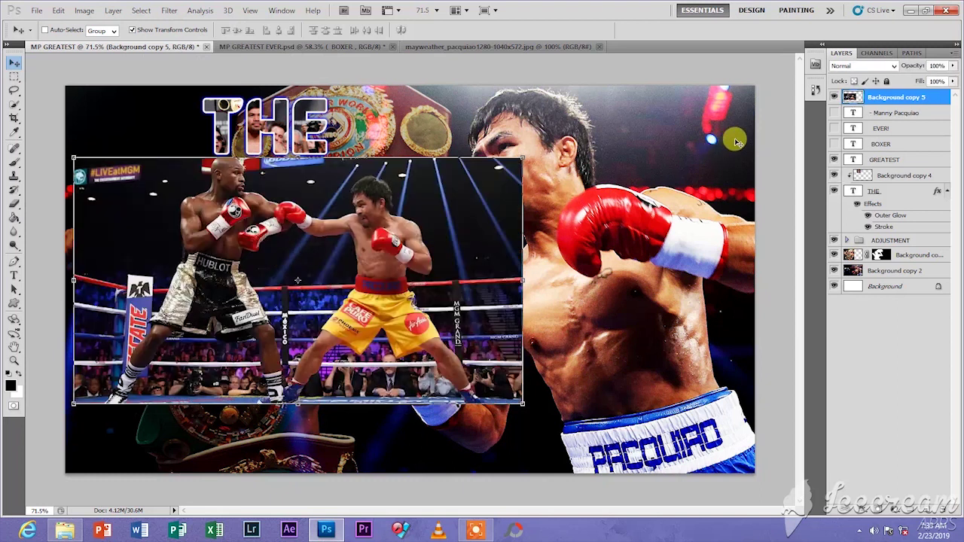
# - Move the Background copy 5 layer directly above GREATEST and clip the fight photo to that text
pyautogui.moveTo(925, 109); pyautogui.dragTo(925, 160)
pyautogui.moveTo(443, 211); pyautogui.dragTo(428, 247)
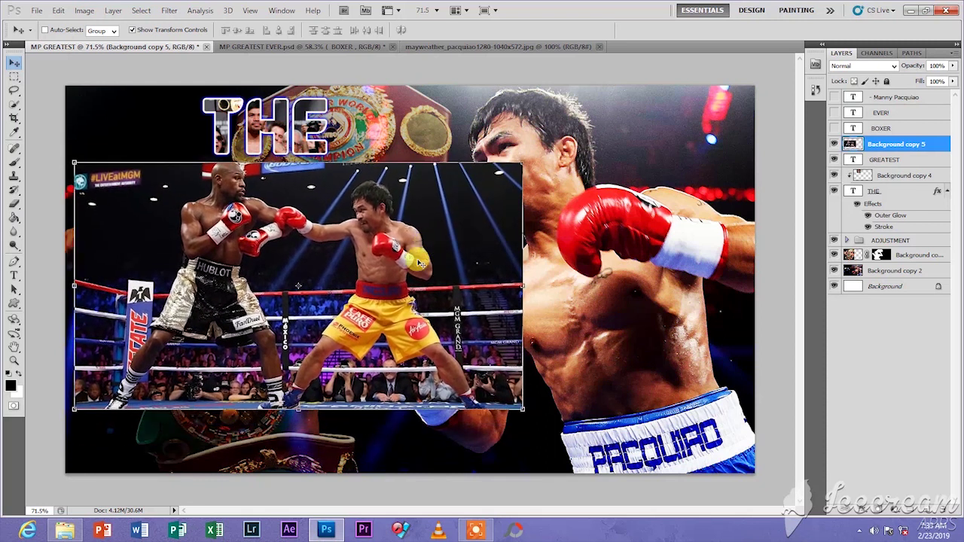
pyautogui.click(113, 10)
pyautogui.click(154, 166)
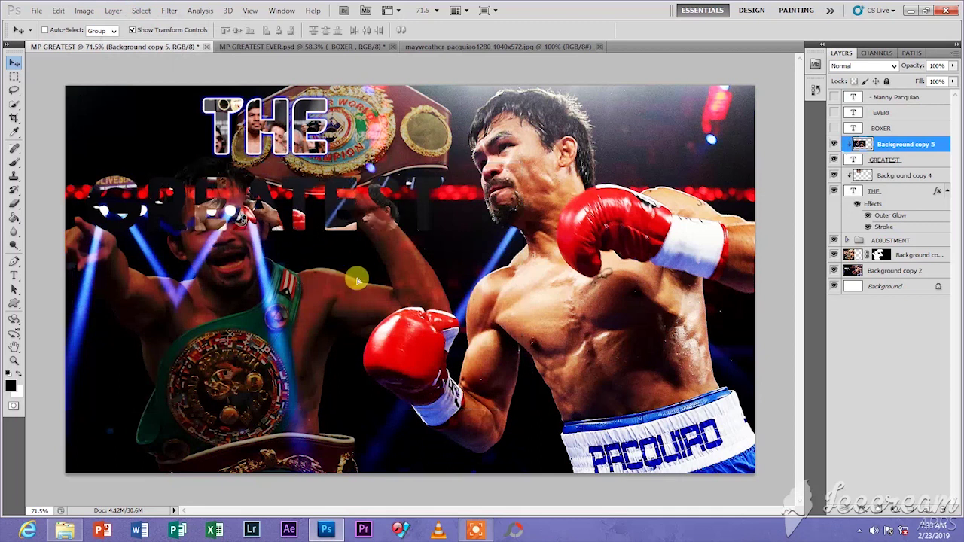
# - Scale down the clipped fight photo to about the width of GREATEST and position both boxers inside the letters
pyautogui.moveTo(294, 254); pyautogui.dragTo(316, 257)
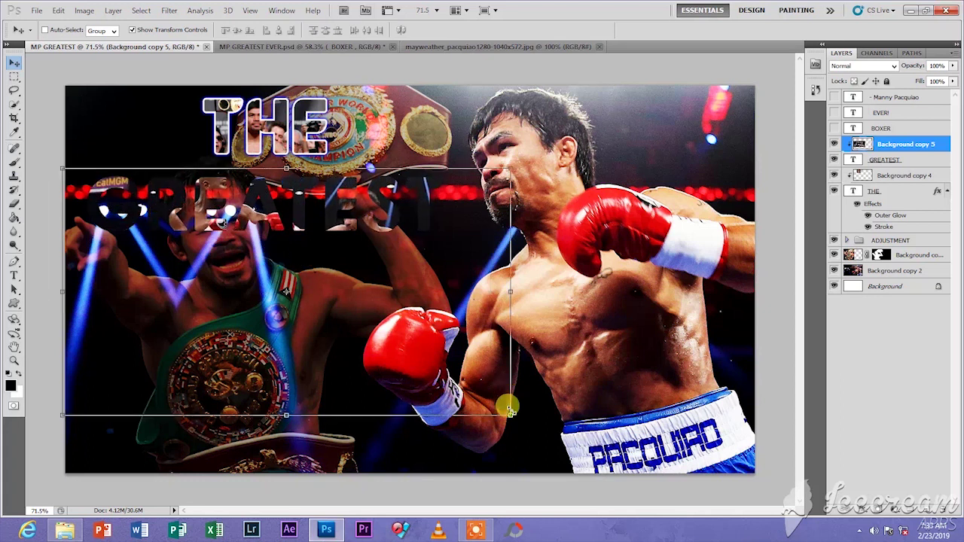
pyautogui.moveTo(510, 414); pyautogui.dragTo(435, 373)
pyautogui.click(604, 29)
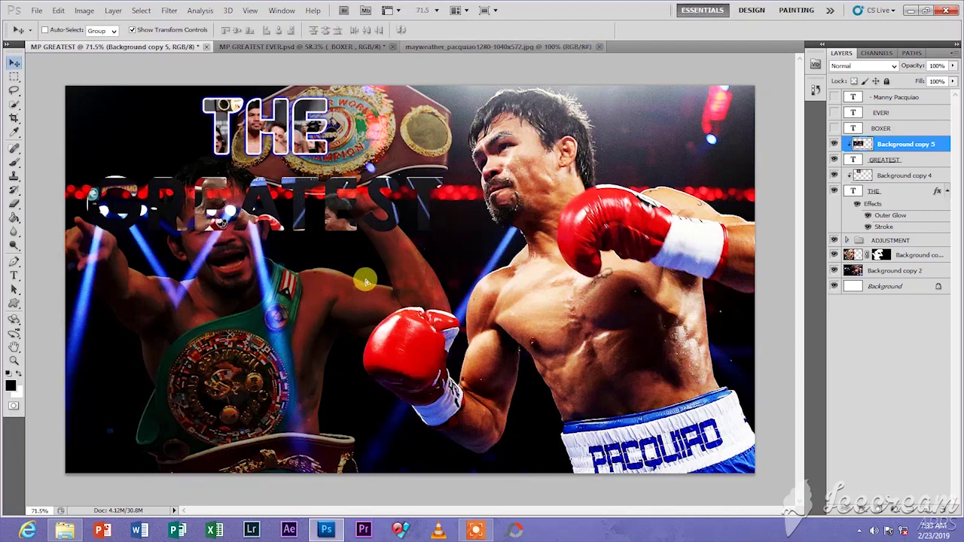
pyautogui.moveTo(359, 276)
pyautogui.mouseDown()
pyautogui.moveTo(389, 276)
pyautogui.moveTo(329, 271)
pyautogui.moveTo(340, 277)
pyautogui.mouseUp()
pyautogui.press('Left')
pyautogui.press('Left')
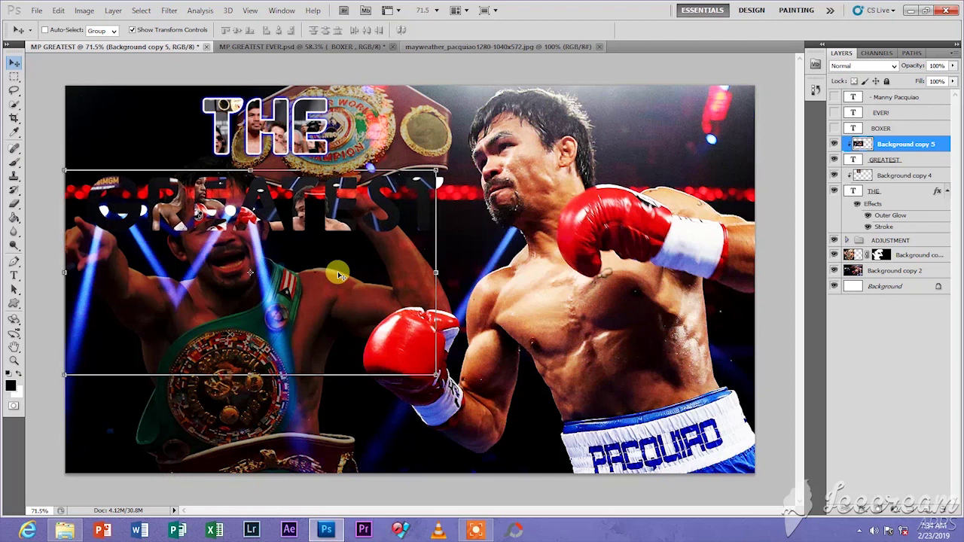
# - Copy the Outer Glow and Stroke effects from the THE layer to the GREATEST layer
pyautogui.click(924, 224)
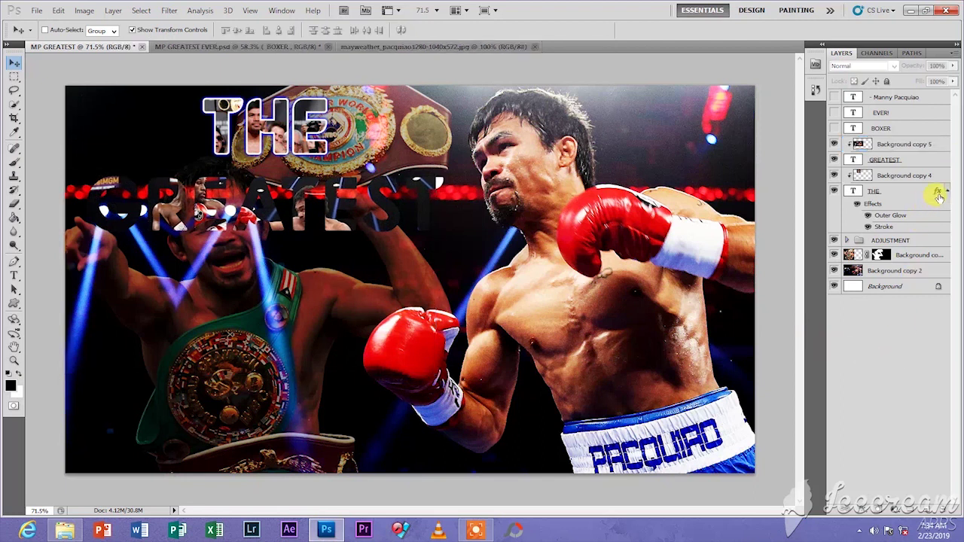
pyautogui.click(939, 197)
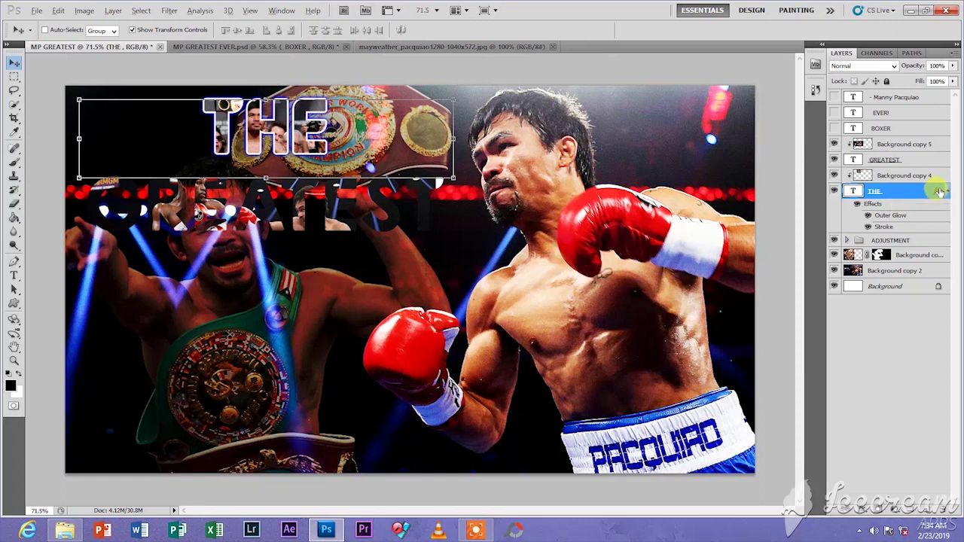
pyautogui.moveTo(938, 192); pyautogui.dragTo(938, 156)
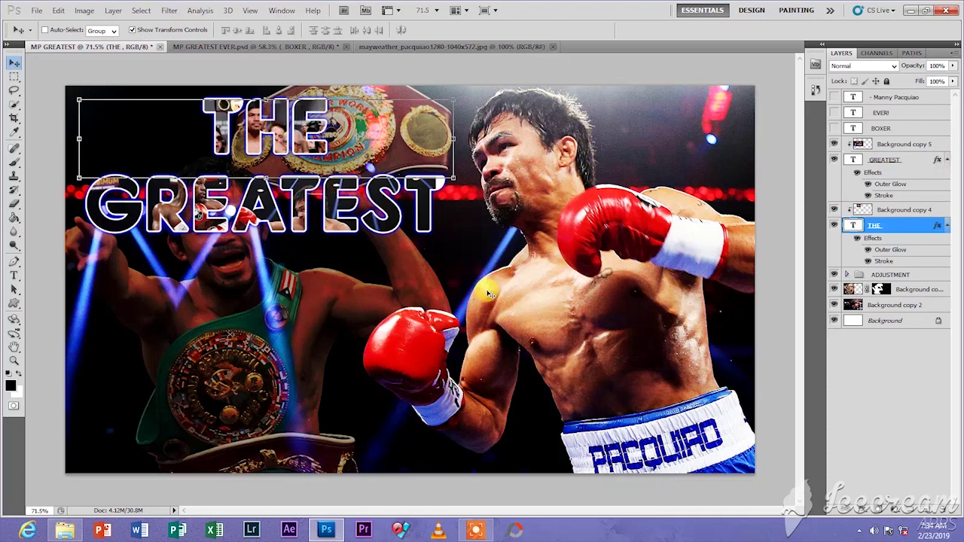
# - Show the BOXER text layer and select it
pyautogui.click(895, 408)
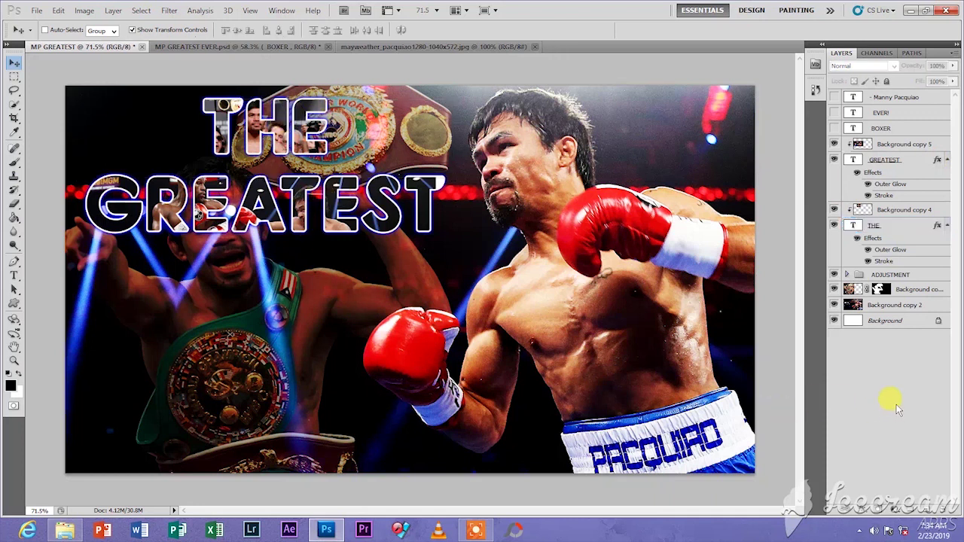
pyautogui.click(834, 129)
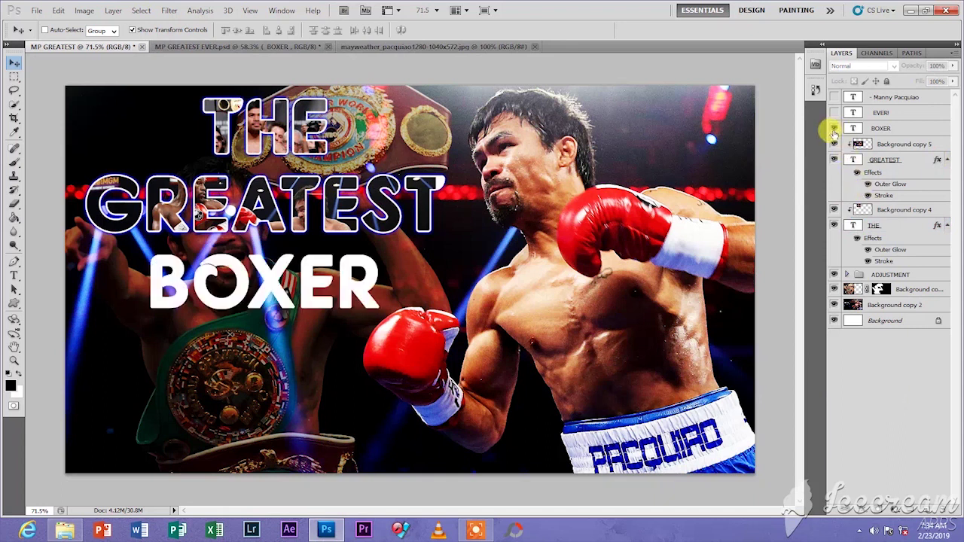
pyautogui.click(896, 129)
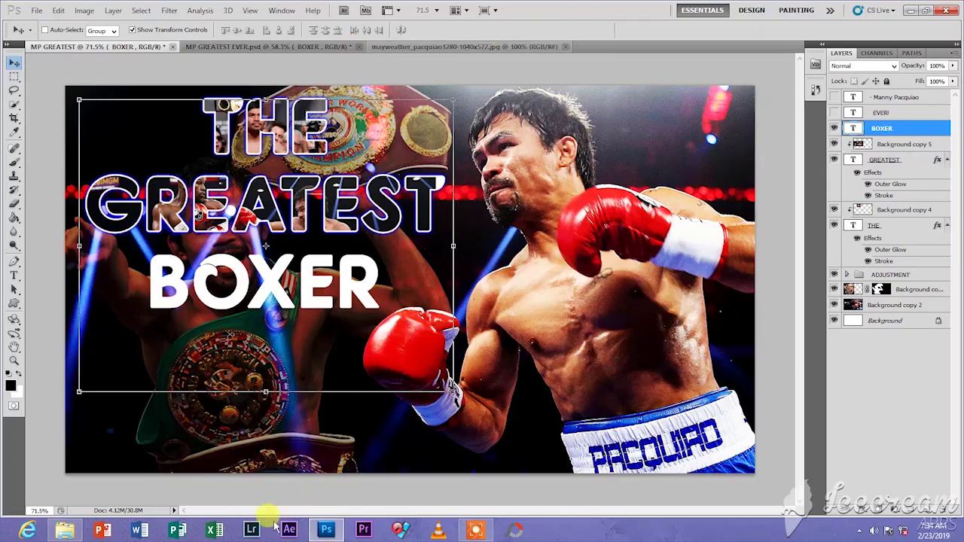
# - Examine the finished reference image MP 2 up close, especially the photo fill inside BOXER, and return to the Photoshop poster
pyautogui.click(65, 530)
pyautogui.doubleClick(725, 95)
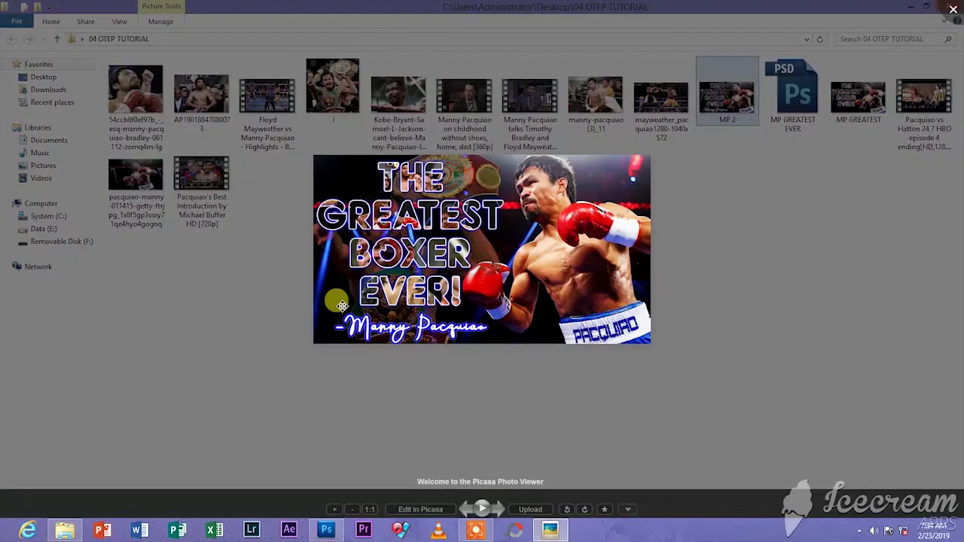
pyautogui.scroll(5, 305, 157)
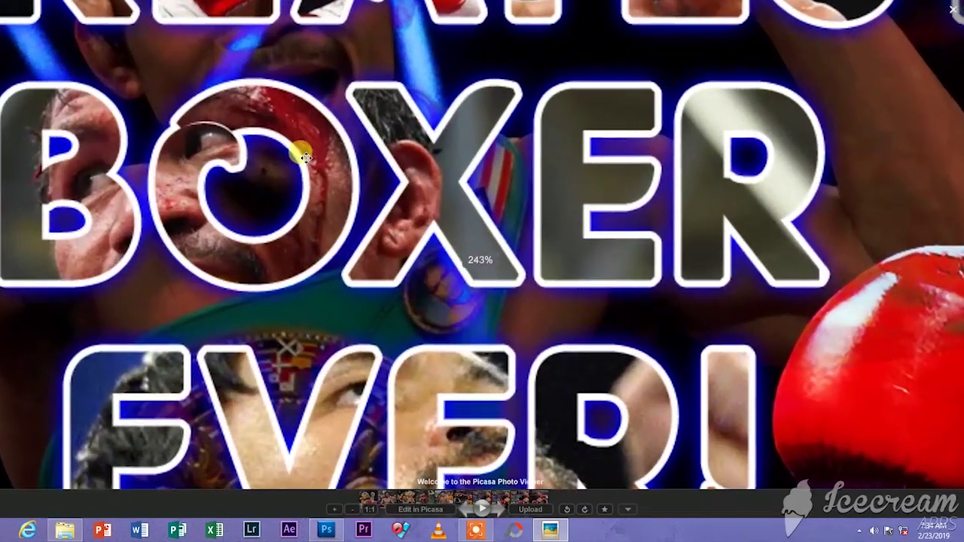
pyautogui.scroll(-5, 304, 156)
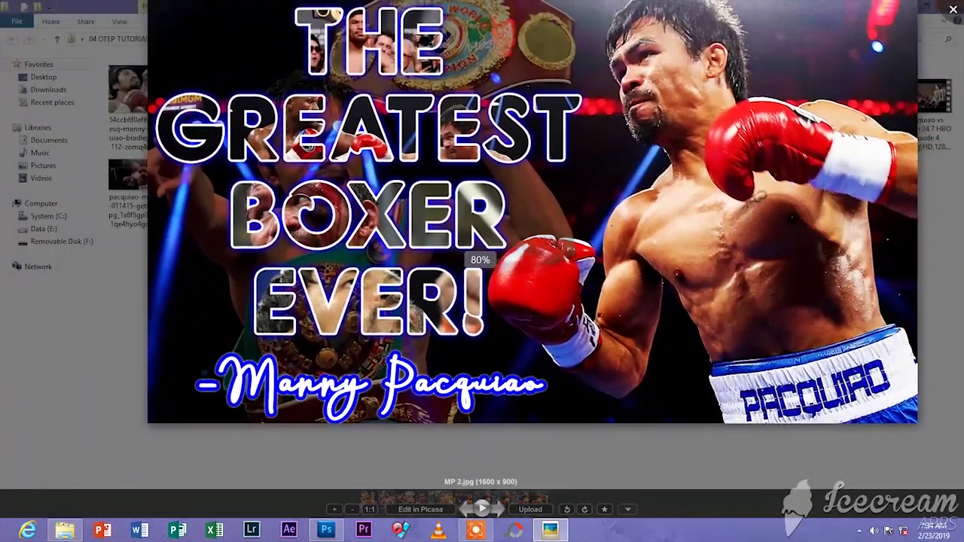
pyautogui.press('Escape')
pyautogui.click(341, 532)
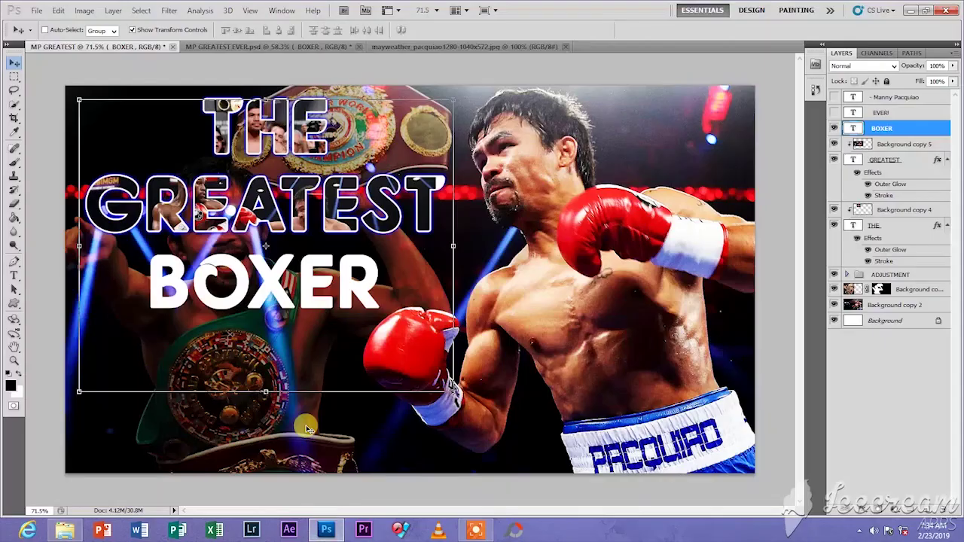
# - Open the image Kobe-Bryant-Samuel-L-Jackson-cant-believe-Manny-Pacquiao-lost.jpg and inspect the boxer's face
pyautogui.click(36, 9)
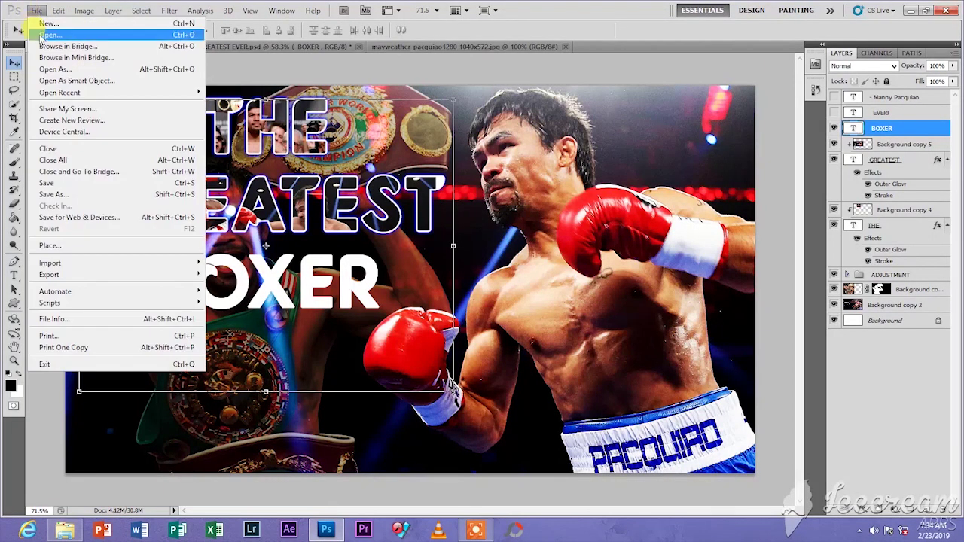
pyautogui.click(49, 34)
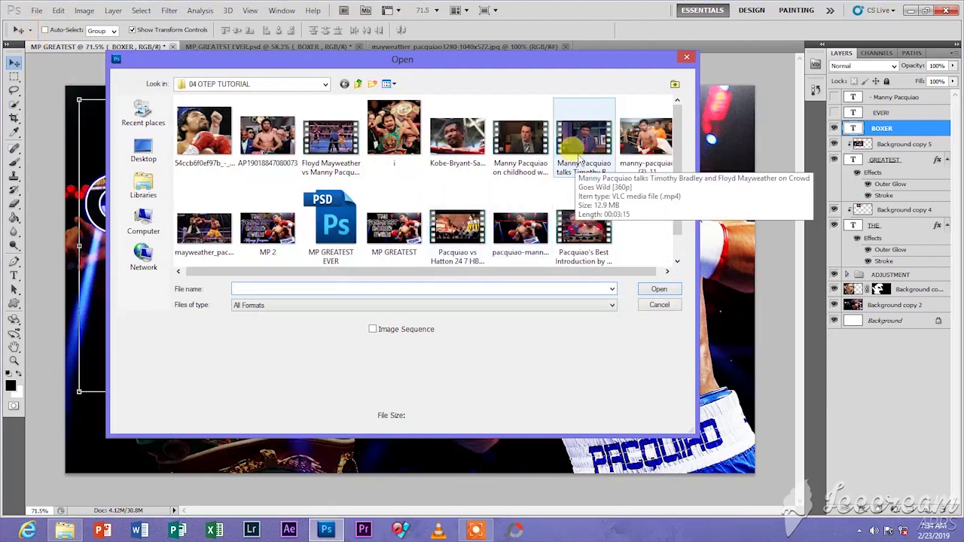
pyautogui.click(463, 142)
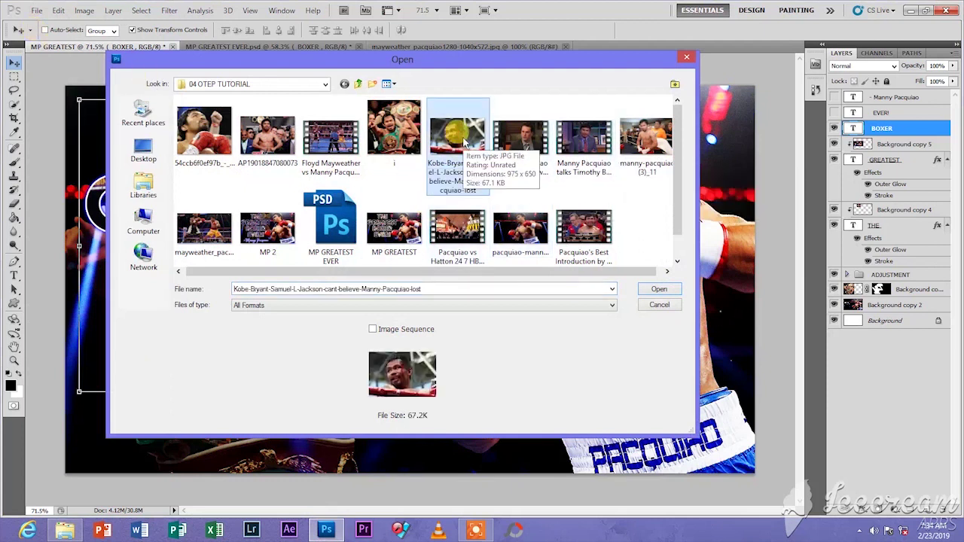
pyautogui.click(667, 289)
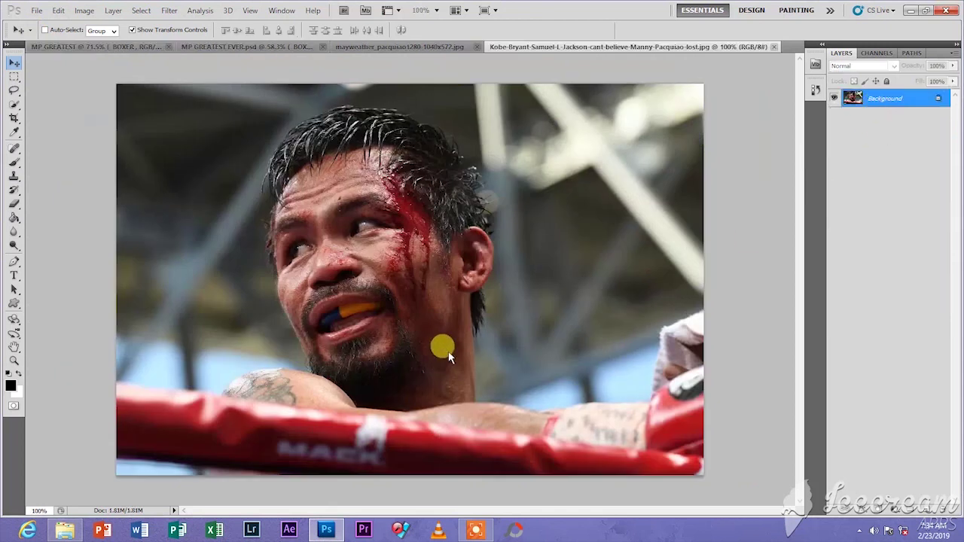
pyautogui.scroll(3, 445, 319)
pyautogui.scroll(3, 437, 293)
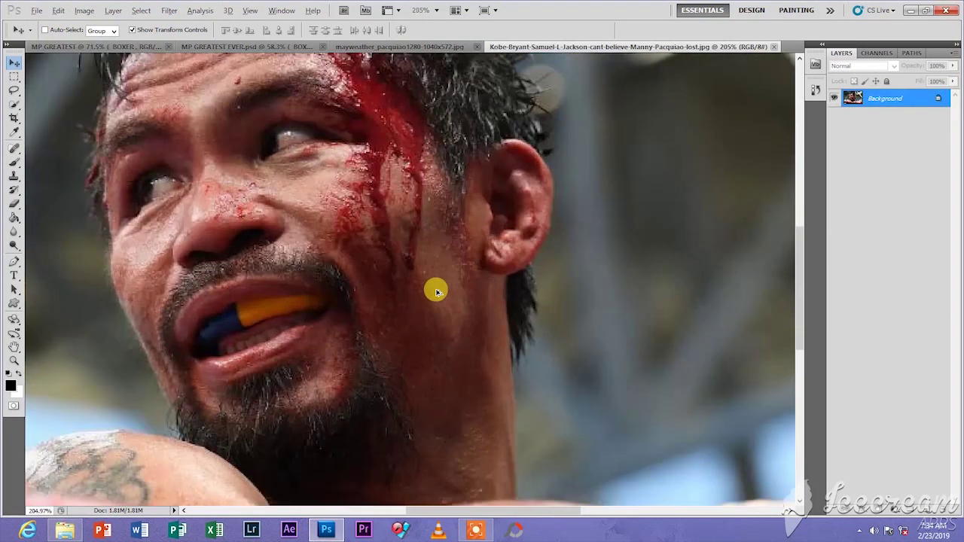
pyautogui.scroll(-5, 437, 292)
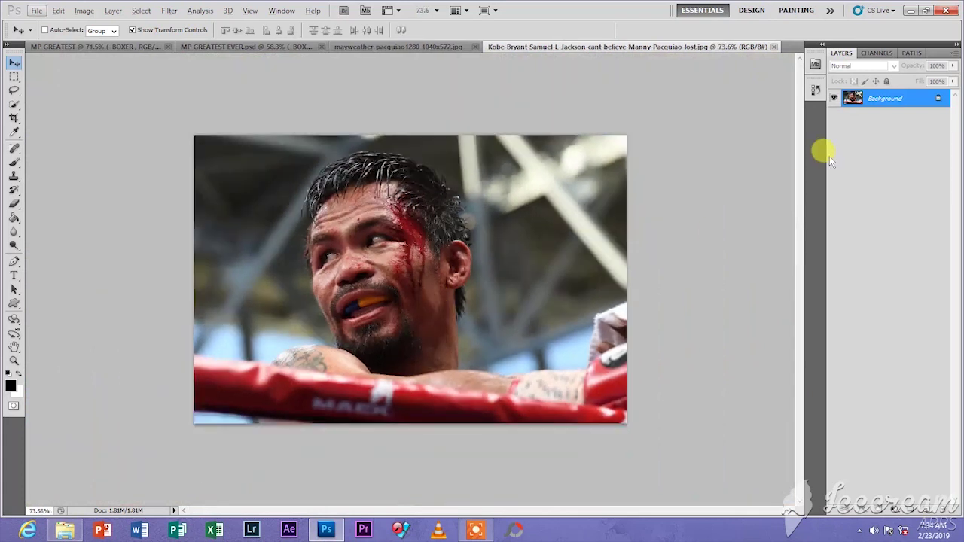
# - Duplicate the photo's Background layer into the MP GREATEST document and switch to that document
pyautogui.rightClick(909, 100)
pyautogui.click(885, 124)
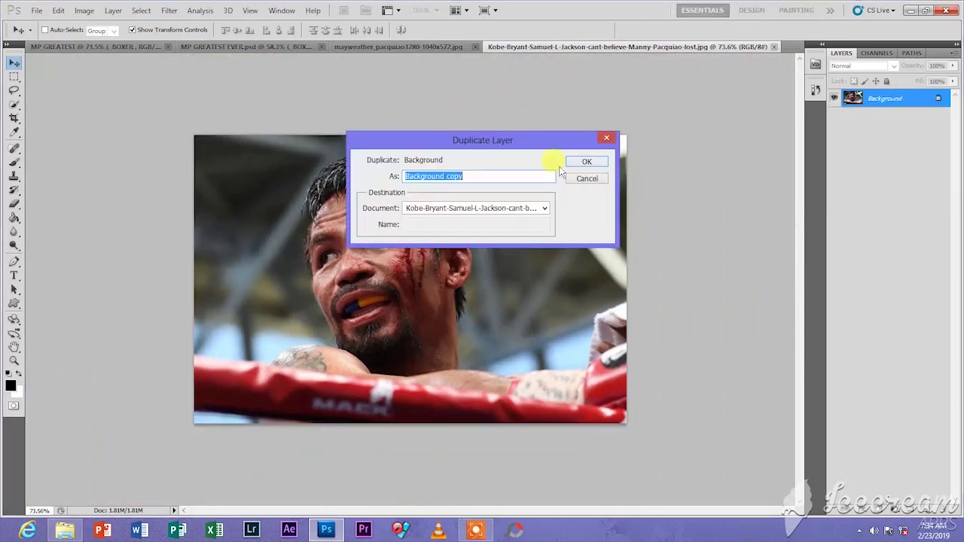
pyautogui.click(499, 211)
pyautogui.click(482, 218)
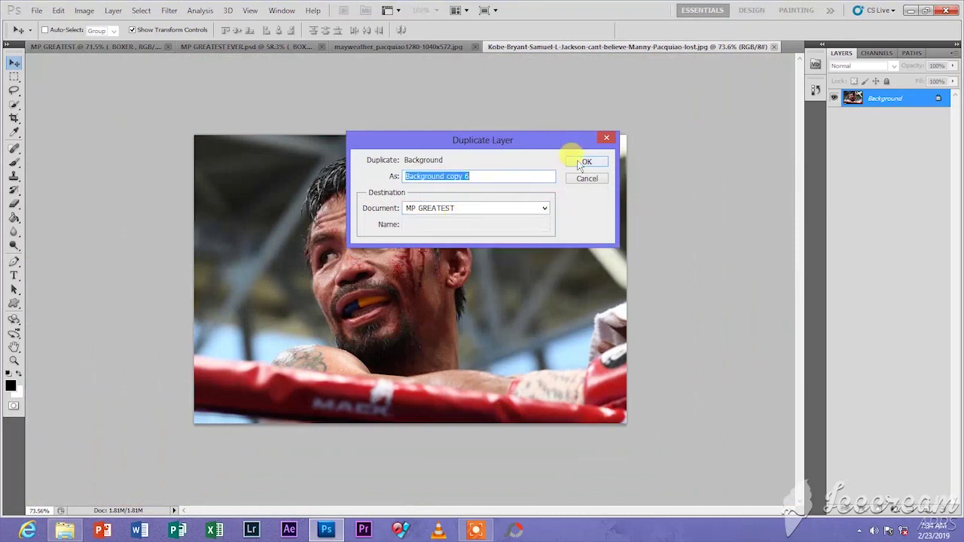
pyautogui.click(587, 161)
pyautogui.click(62, 47)
# - Place the bloodied face photo over the BOXER text and clip it to that text layer
pyautogui.moveTo(392, 188); pyautogui.dragTo(419, 337)
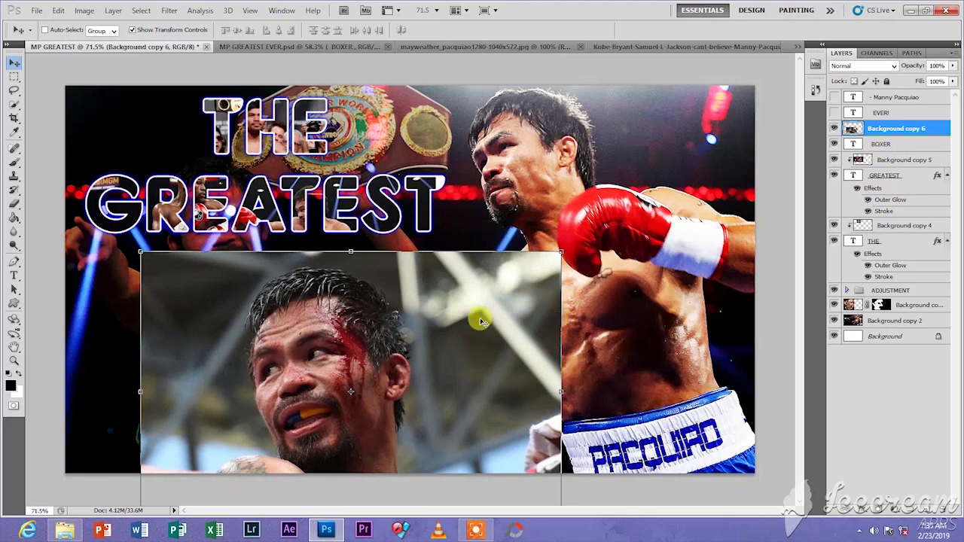
pyautogui.moveTo(480, 319); pyautogui.dragTo(382, 234)
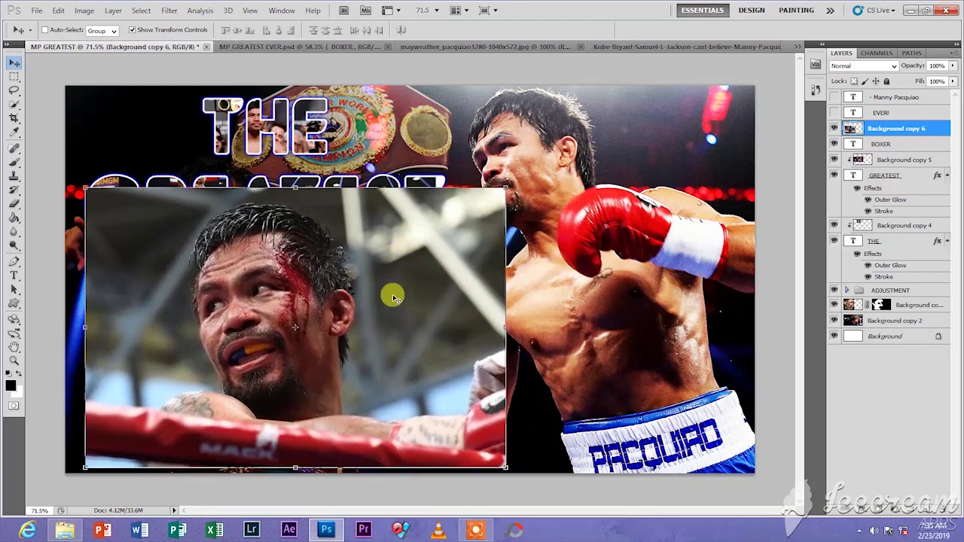
pyautogui.click(113, 10)
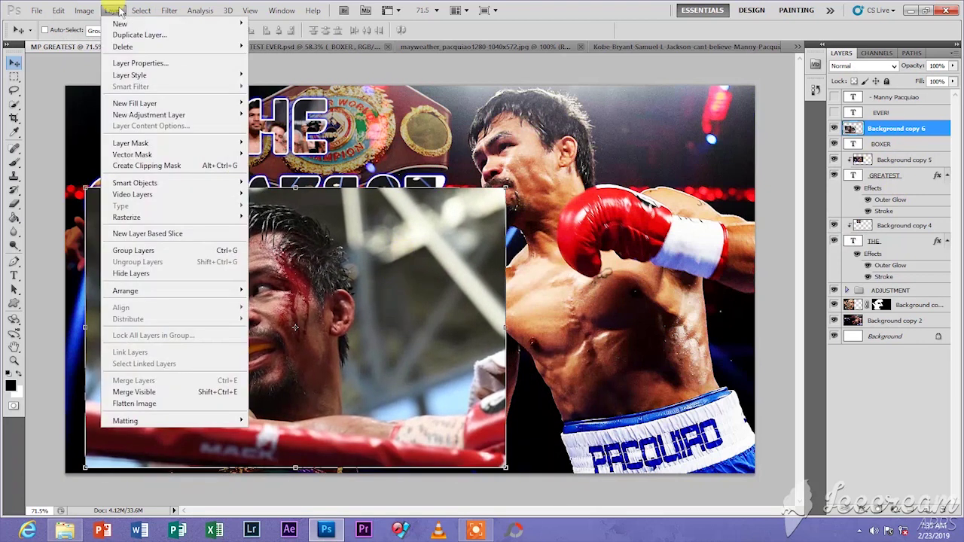
pyautogui.click(130, 165)
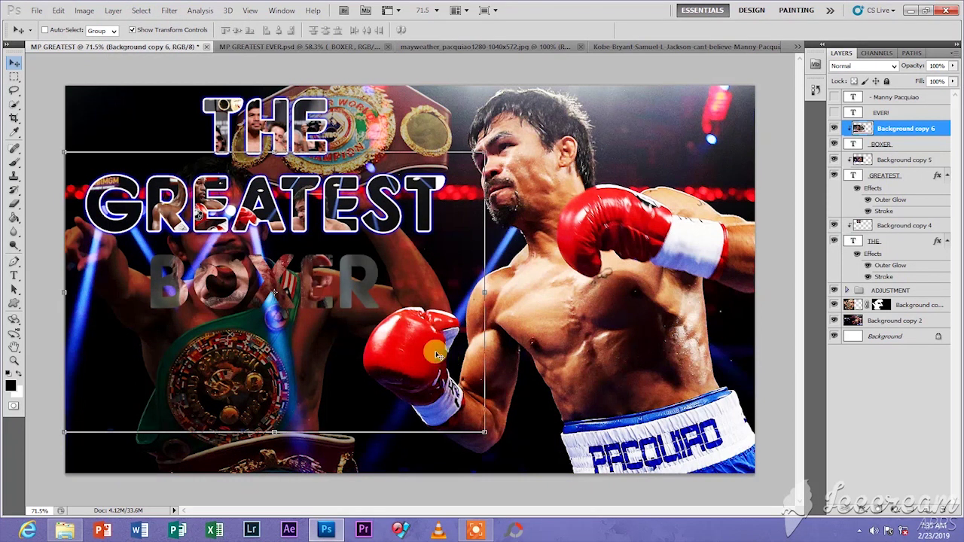
# - Scale down the clipped face photo to about two thirds of its size and position it across the BOXER letters
pyautogui.moveTo(319, 344)
pyautogui.mouseDown()
pyautogui.moveTo(355, 349)
pyautogui.moveTo(314, 344)
pyautogui.moveTo(310, 353)
pyautogui.moveTo(327, 356)
pyautogui.mouseUp()
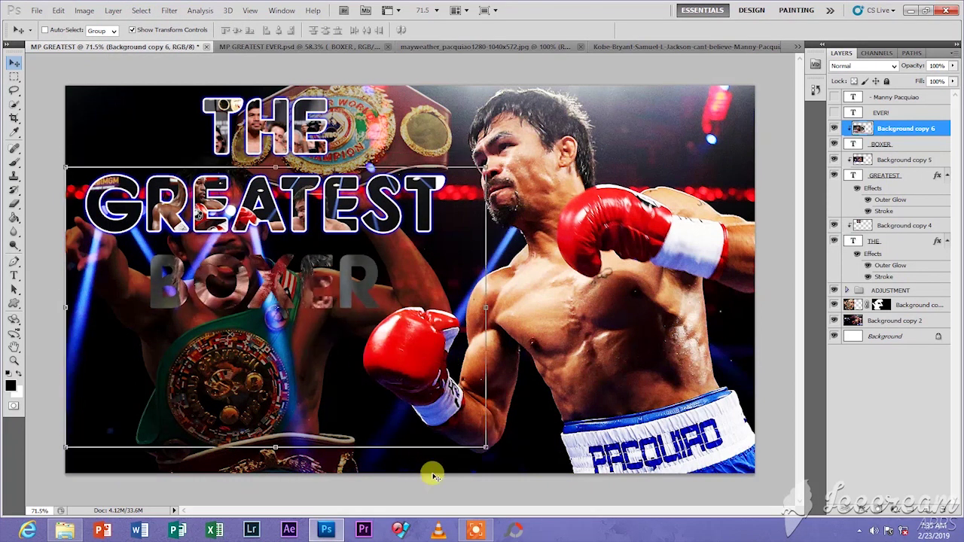
pyautogui.moveTo(482, 448); pyautogui.dragTo(354, 330)
pyautogui.click(604, 30)
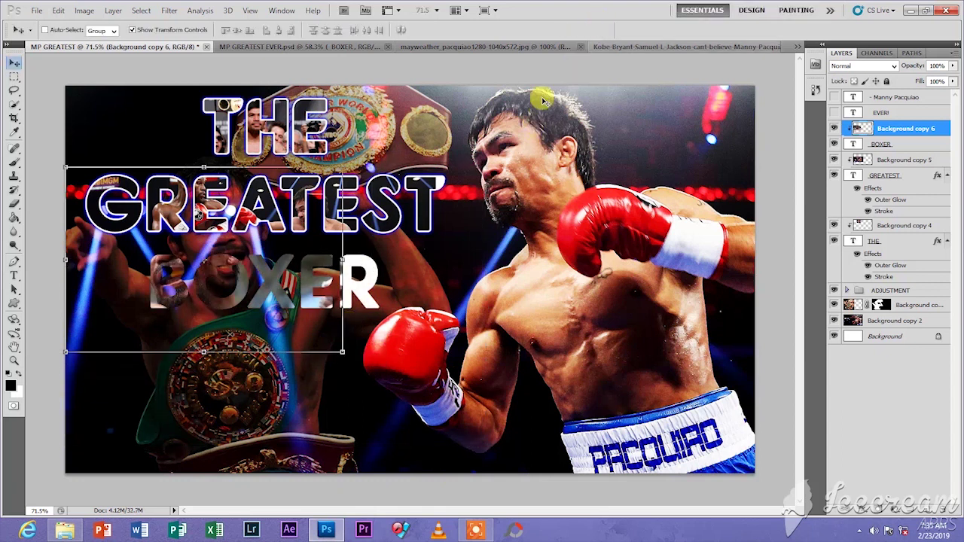
pyautogui.moveTo(300, 285); pyautogui.dragTo(285, 271)
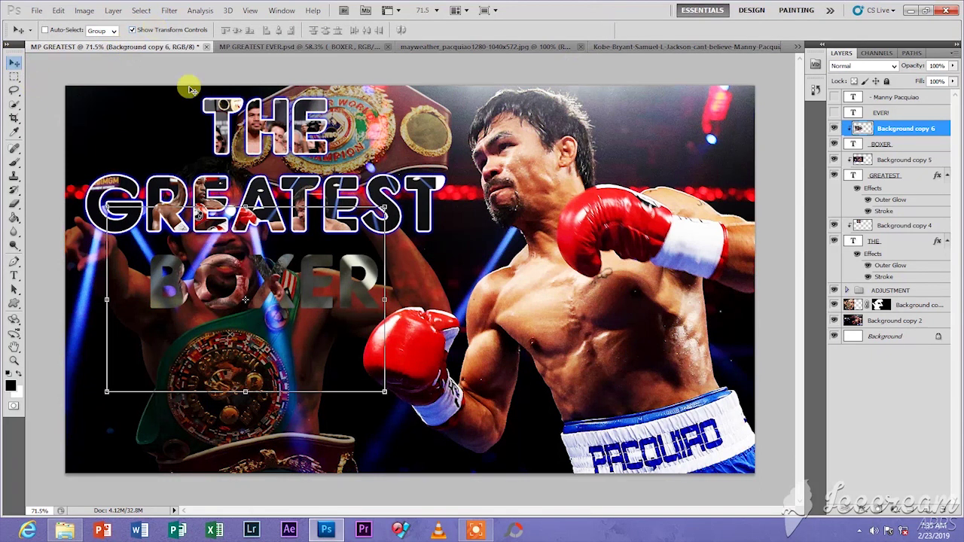
# - Try scaling the clipped face photo down to 85.11% and shifting it within the BOXER letters
pyautogui.moveTo(297, 336); pyautogui.dragTo(313, 323)
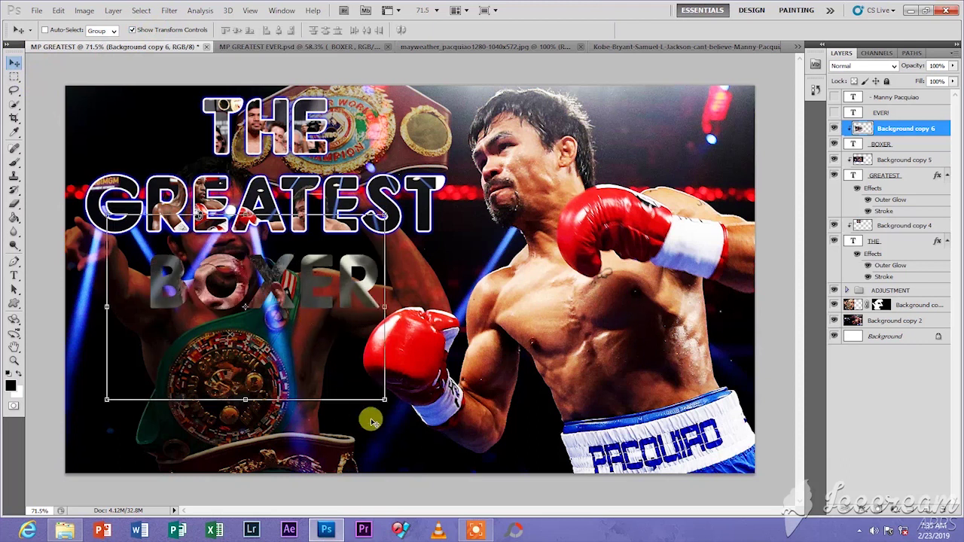
pyautogui.moveTo(383, 399); pyautogui.dragTo(348, 358)
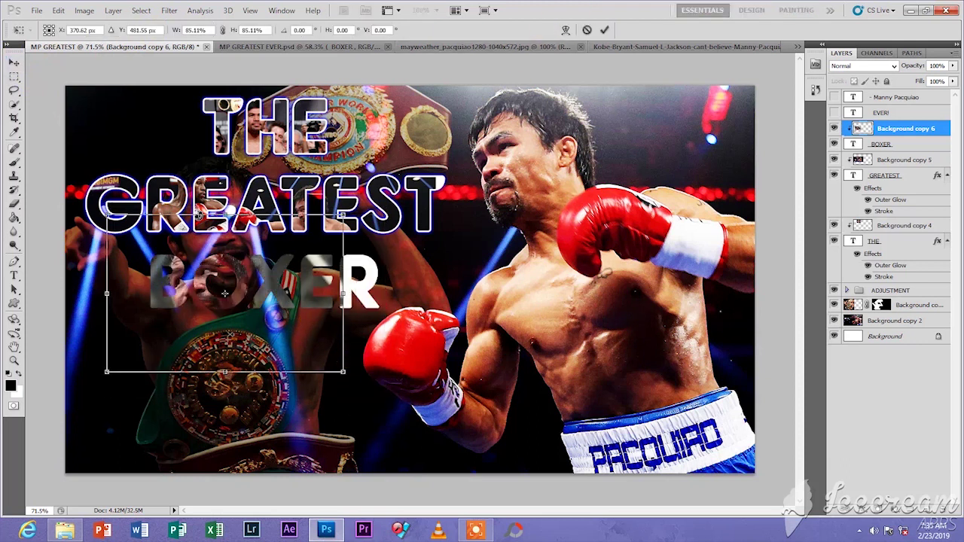
pyautogui.click(605, 29)
pyautogui.moveTo(329, 323); pyautogui.dragTo(277, 317)
# - Enlarge the clipped face photo to 119.04%, shift it up and left, and enlarge it again to 103.57%
pyautogui.hotkey('ctrl', 't')
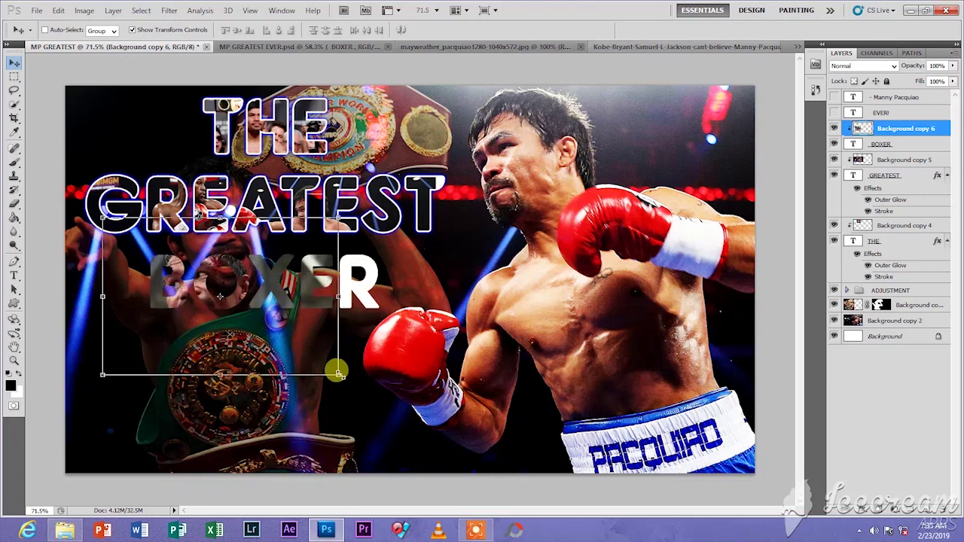
pyautogui.moveTo(340, 372); pyautogui.dragTo(383, 404)
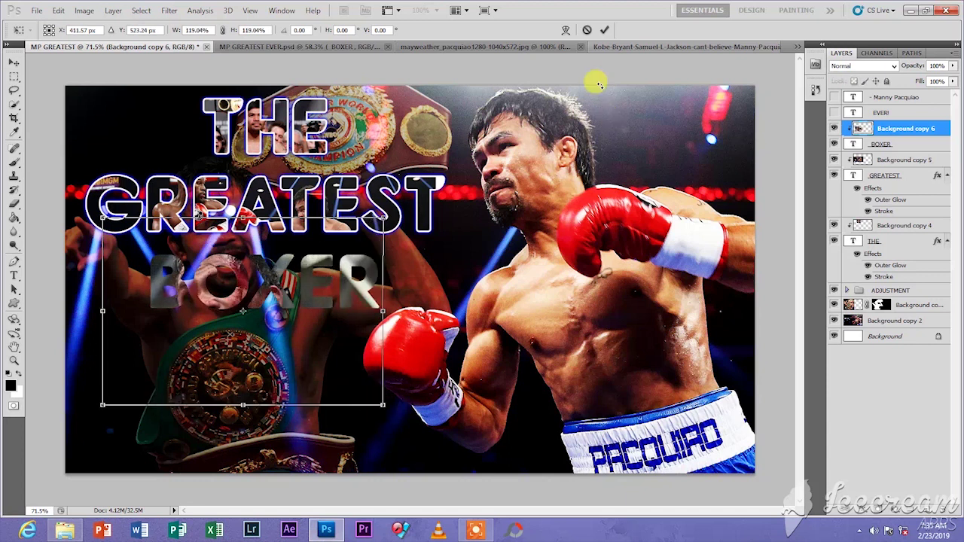
pyautogui.click(605, 30)
pyautogui.moveTo(276, 327); pyautogui.dragTo(258, 317)
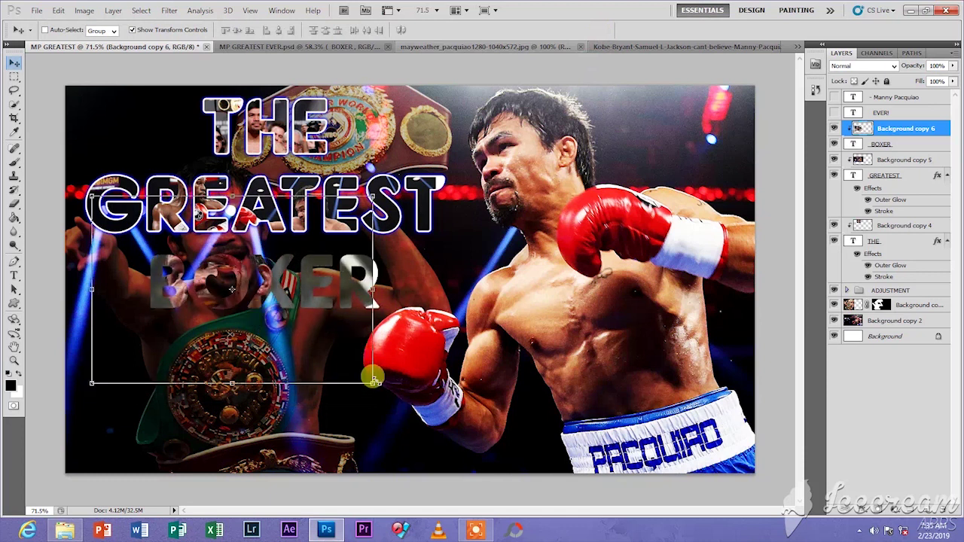
pyautogui.moveTo(373, 383); pyautogui.dragTo(383, 388)
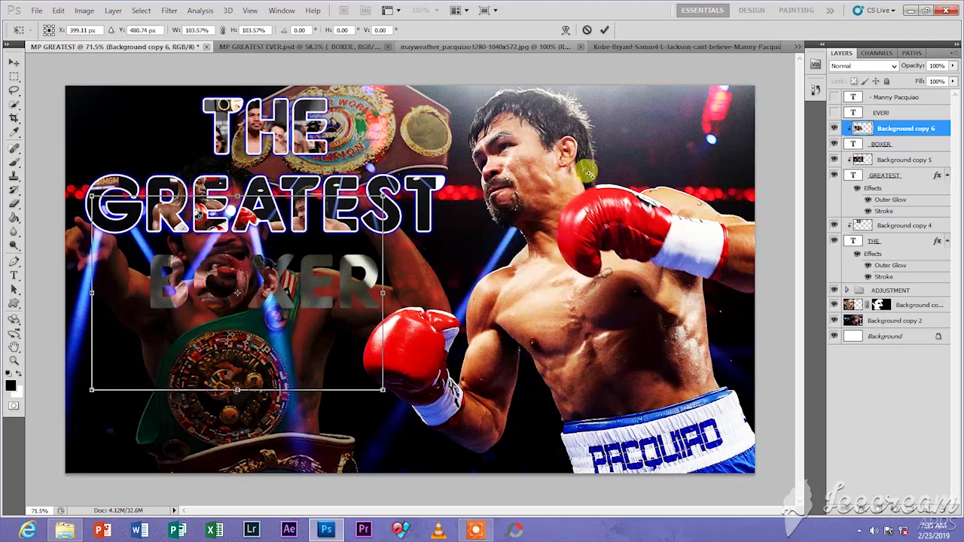
pyautogui.click(604, 29)
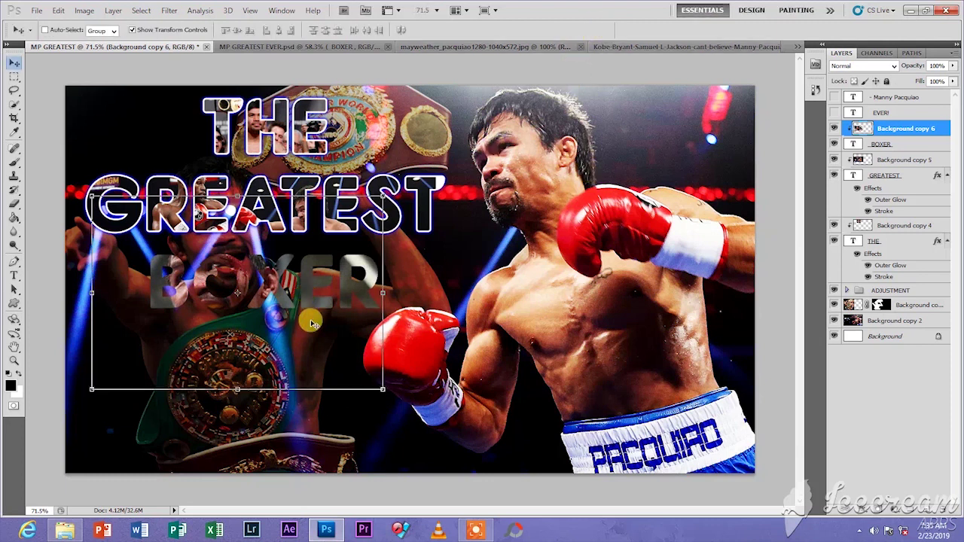
# - Nudge the clipped face photo slightly left and scale it to 101.10% so it covers the full width of BOXER
pyautogui.press('Left')
pyautogui.press('Left')
pyautogui.press('Left')
pyautogui.press('Left')
pyautogui.press('Left')
pyautogui.press('Left')
pyautogui.press('Left')
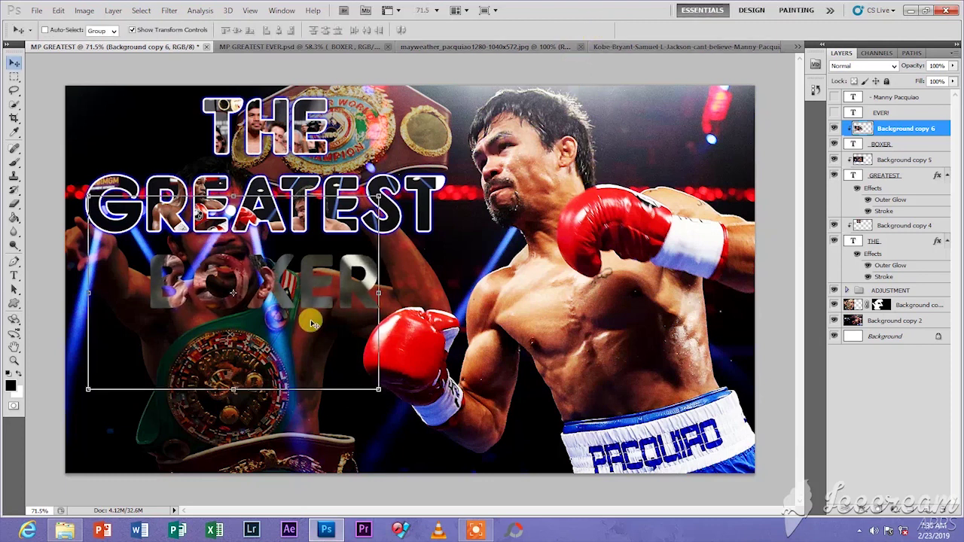
pyautogui.click(876, 393)
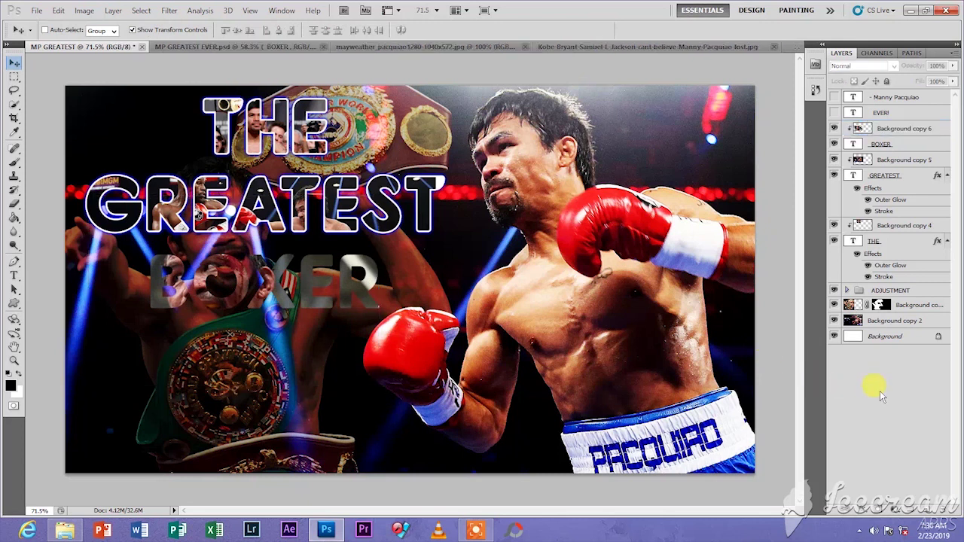
pyautogui.click(910, 129)
pyautogui.moveTo(377, 388); pyautogui.dragTo(382, 391)
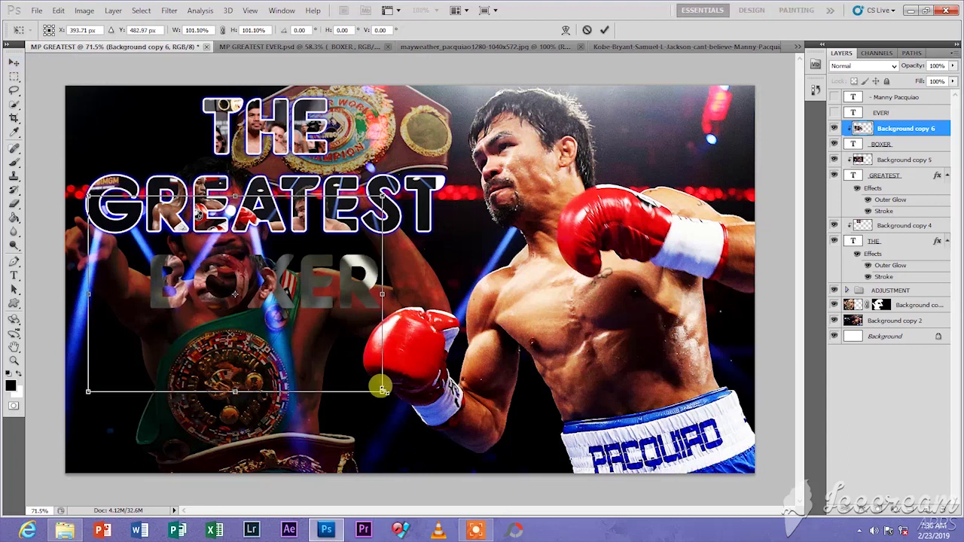
pyautogui.click(605, 29)
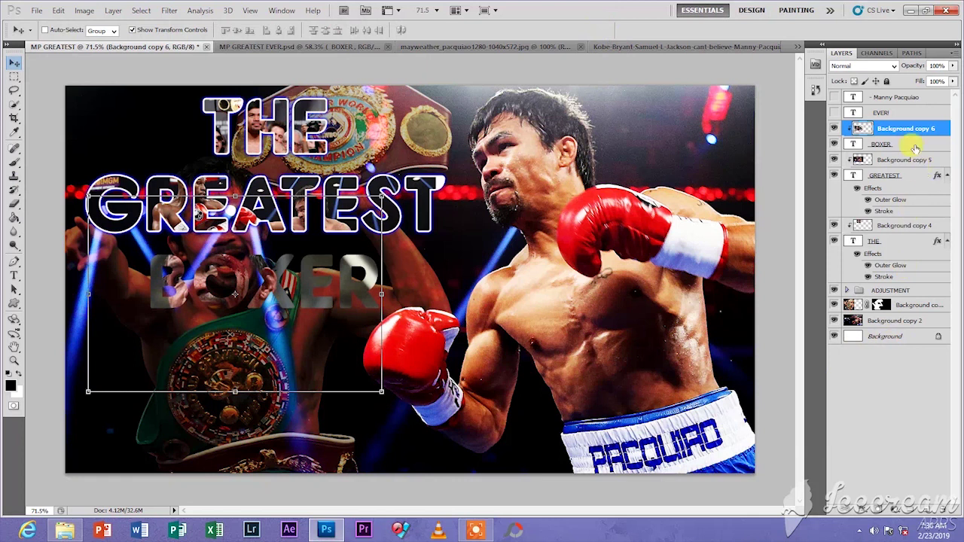
# - Copy the Outer Glow and Stroke effects from the GREATEST layer to BOXER and show the EVER! text layer
pyautogui.click(940, 179)
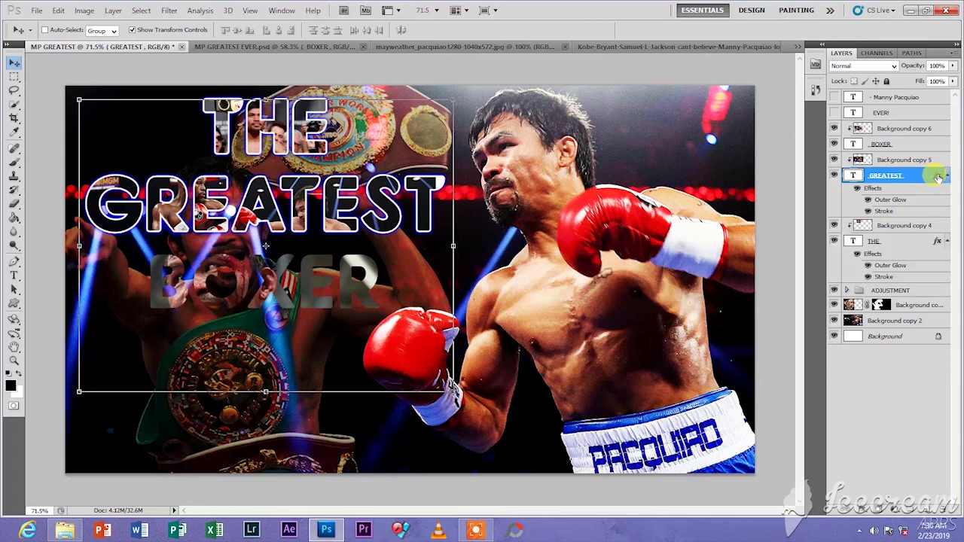
pyautogui.moveTo(939, 177); pyautogui.dragTo(934, 149)
pyautogui.click(898, 438)
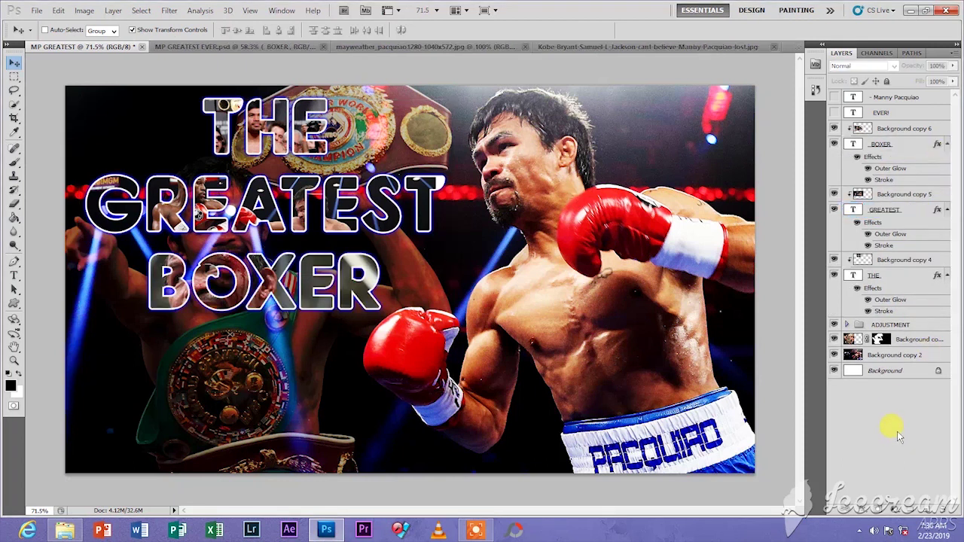
pyautogui.click(834, 113)
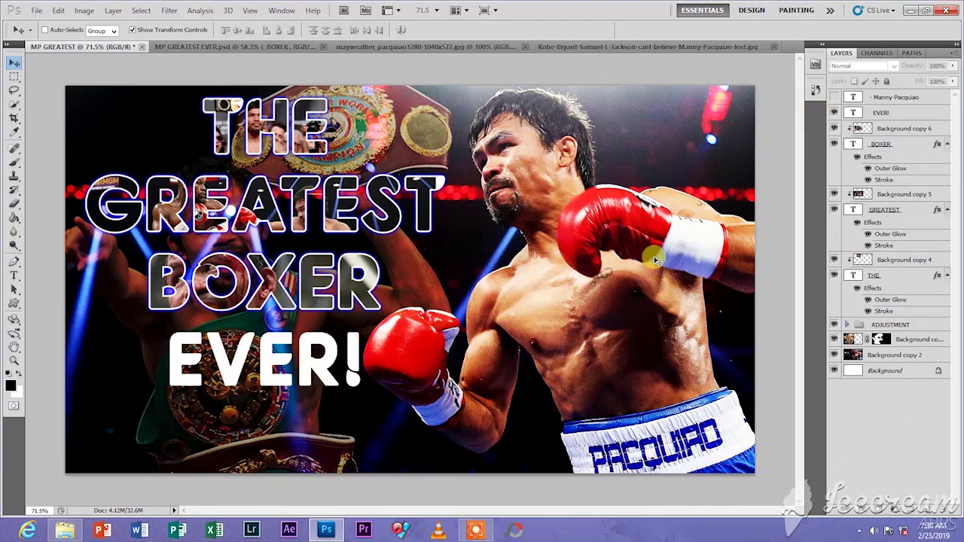
# - Check the MP 2 reference image for the photo used inside EVER! and return to the Photoshop poster
pyautogui.click(65, 531)
pyautogui.click(226, 175)
pyautogui.doubleClick(726, 92)
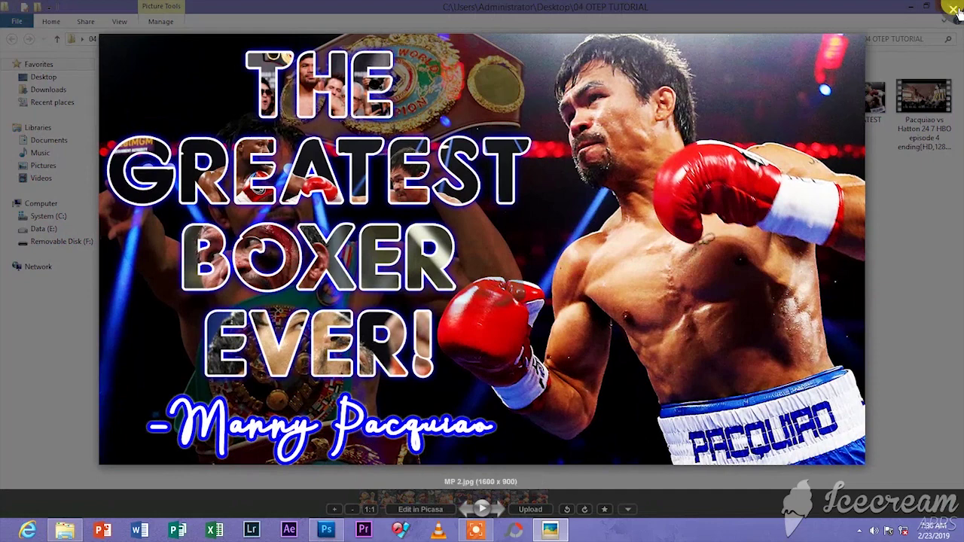
pyautogui.click(954, 9)
pyautogui.click(329, 531)
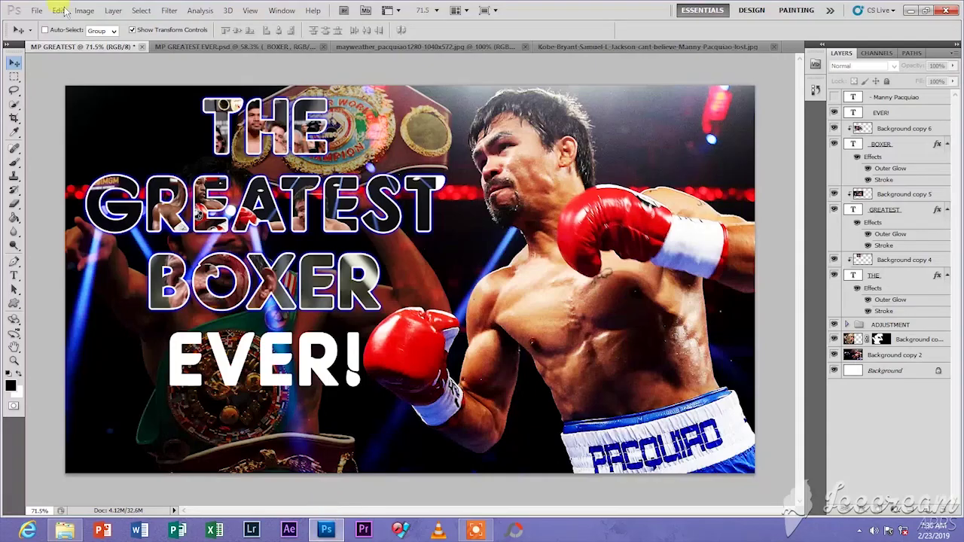
pyautogui.click(38, 11)
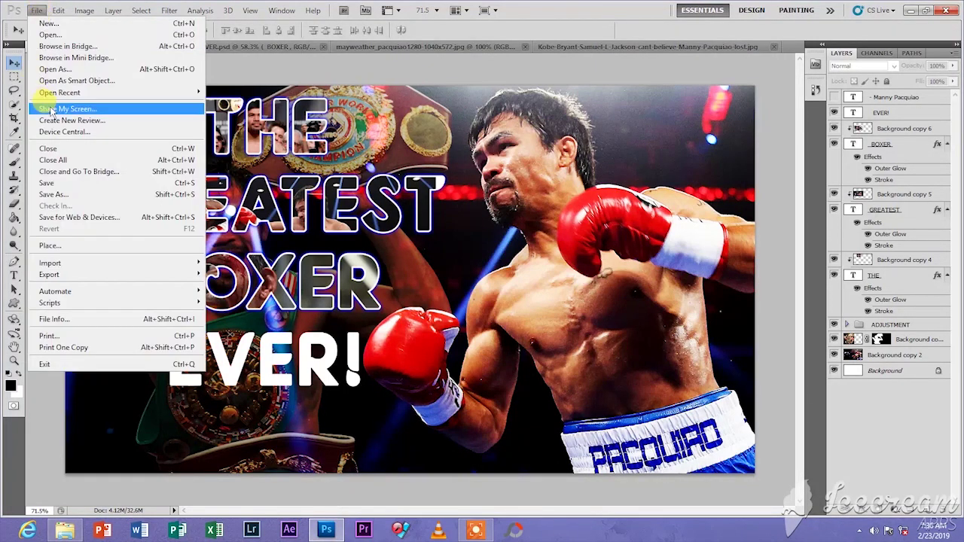
pyautogui.click(55, 26)
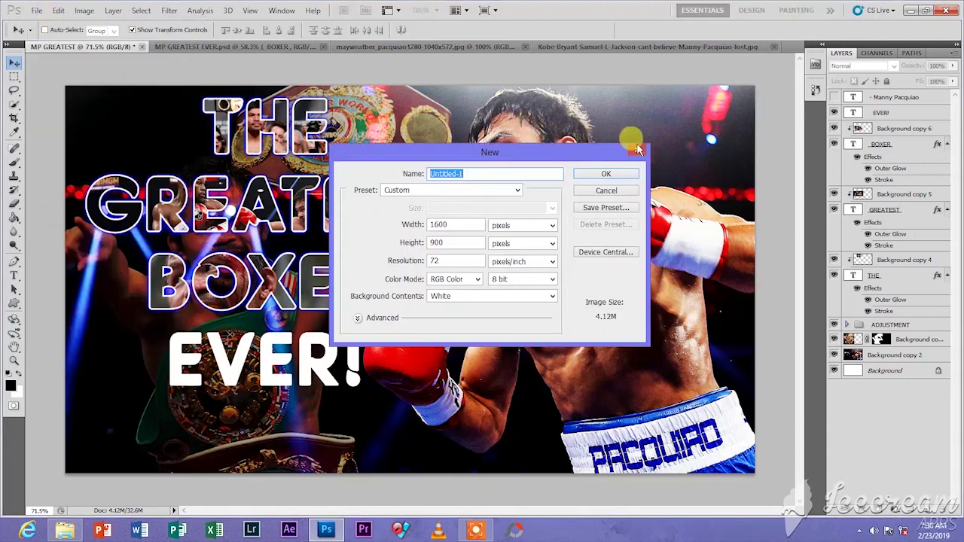
pyautogui.press('Escape')
# - Open the photo 54ccb6f0ef97b_-_esq-manny-pacquiao-bradley-061112-zomq4m-lg from the 04 OTEP TUTORIAL folder
pyautogui.click(36, 10)
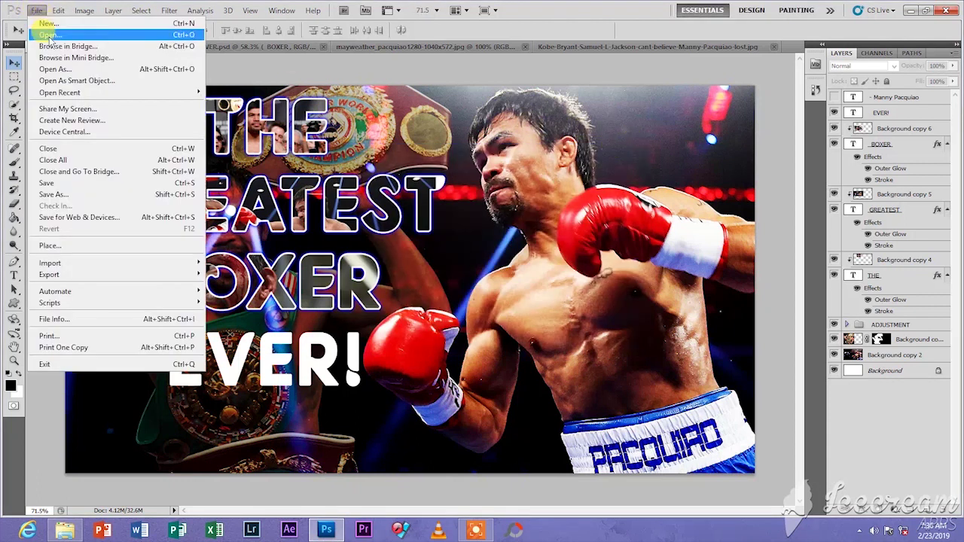
pyautogui.click(51, 39)
pyautogui.click(215, 135)
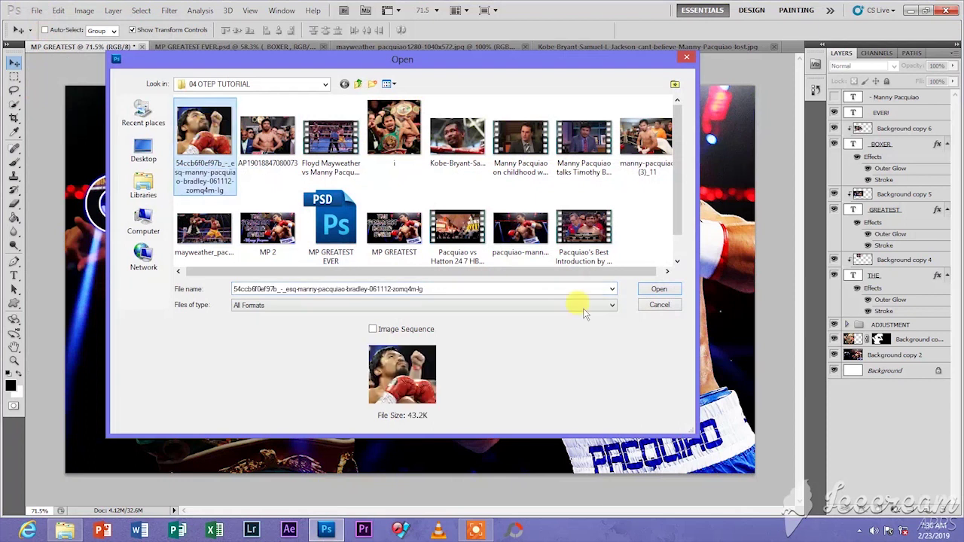
pyautogui.click(659, 289)
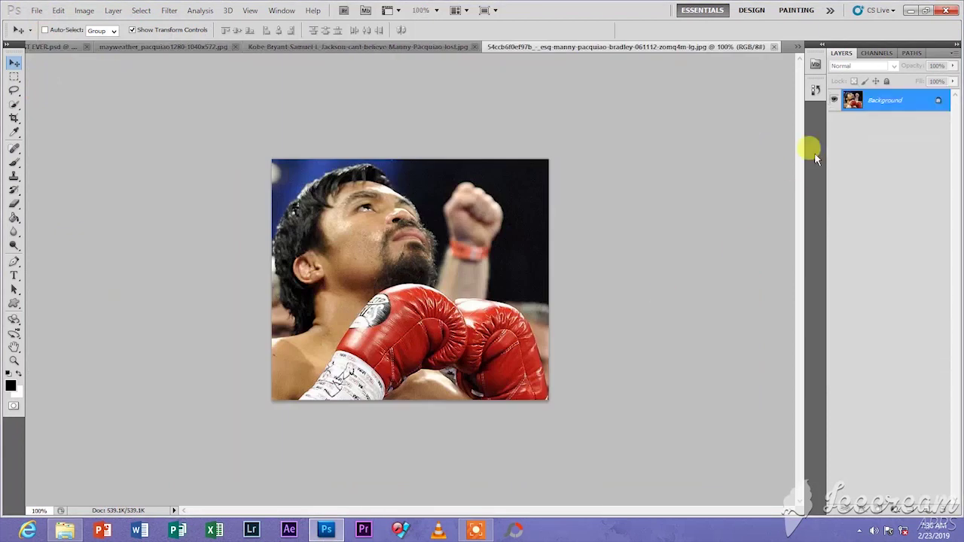
# - Duplicate the opened photo's Background layer into the MP GREATEST document
pyautogui.rightClick(891, 95)
pyautogui.click(858, 119)
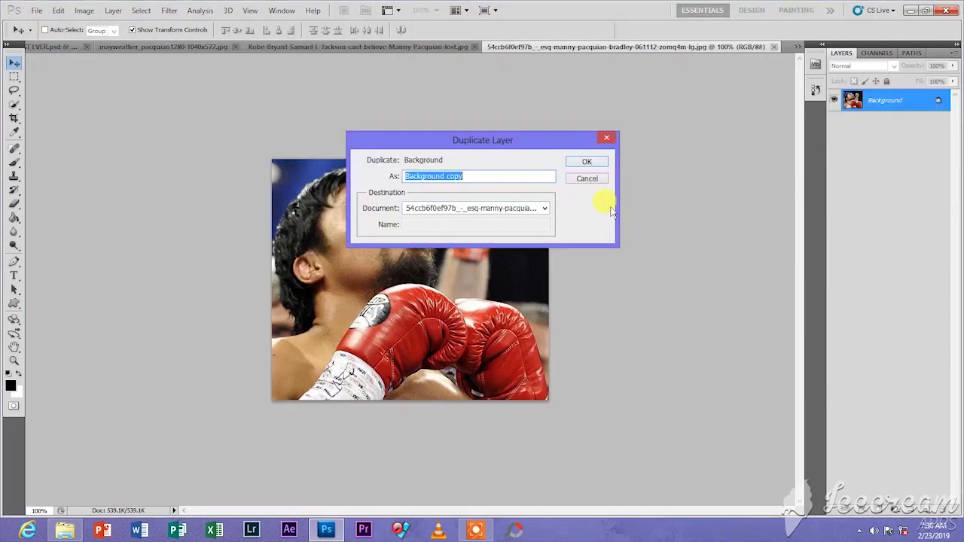
pyautogui.click(547, 209)
pyautogui.click(452, 221)
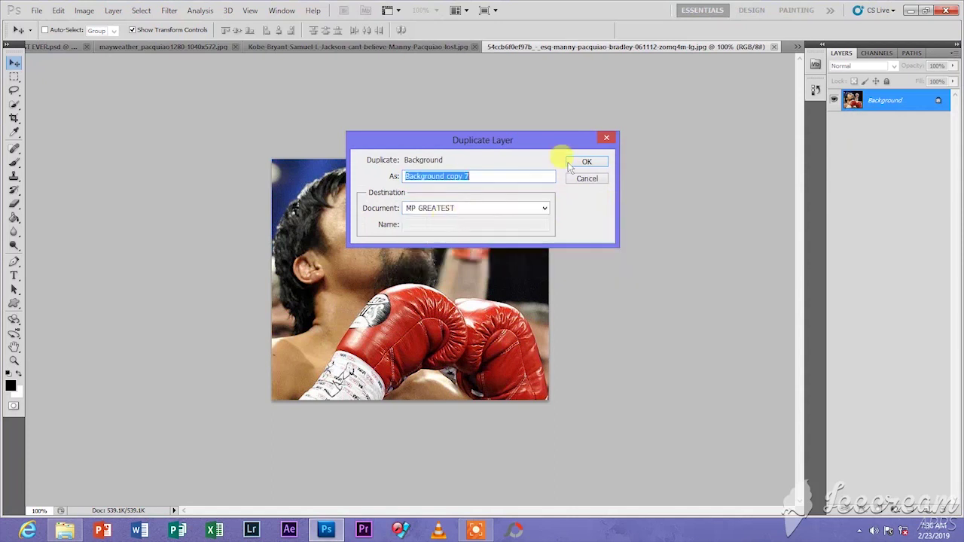
pyautogui.click(584, 160)
# - Close the mayweather_pacquiao, Kobe-Bryant and 54ccb6f0ef97b source photos while keeping MP GREATEST EVER.psd open
pyautogui.click(46, 46)
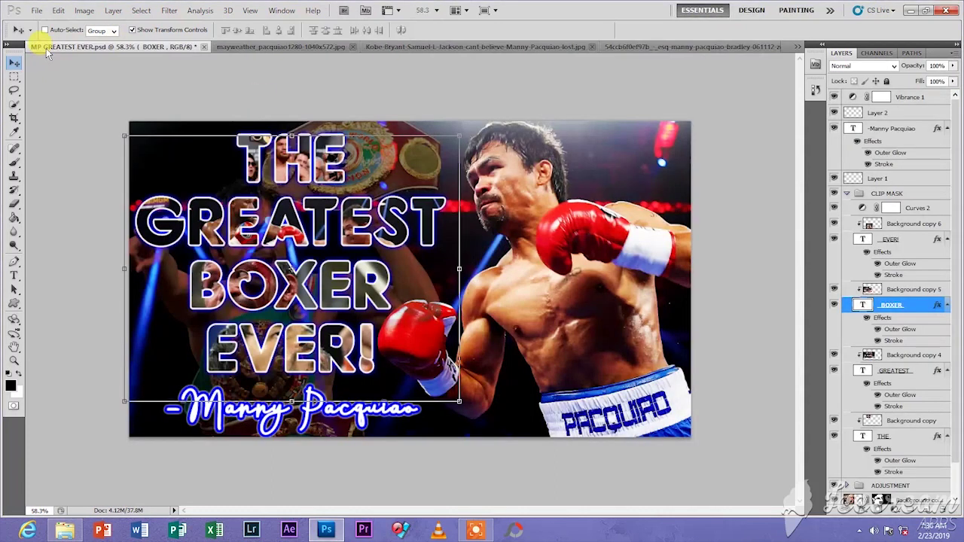
pyautogui.click(280, 47)
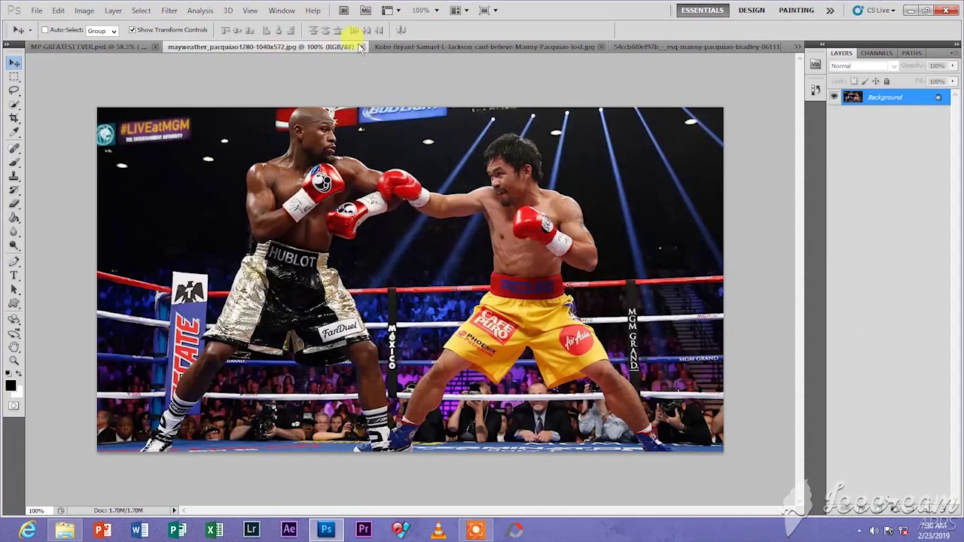
pyautogui.click(360, 47)
pyautogui.click(389, 46)
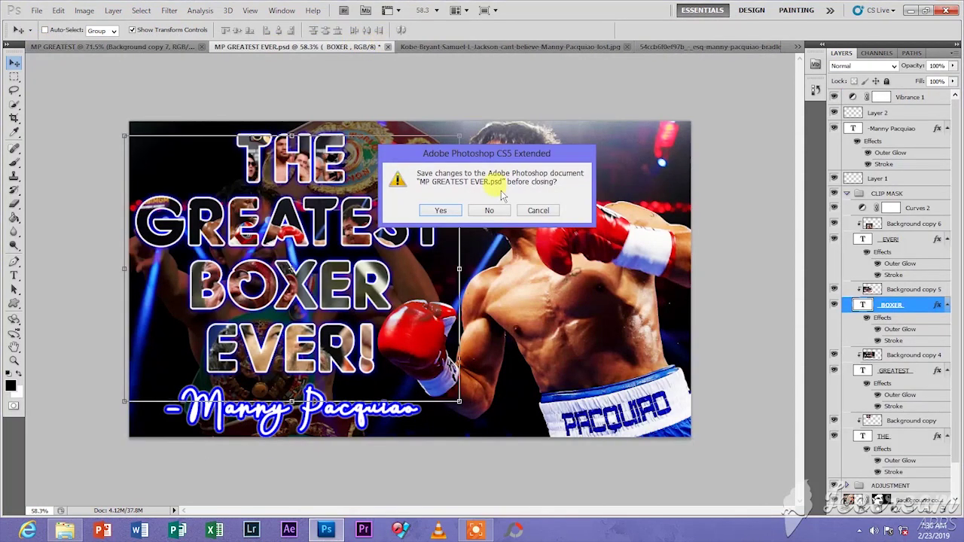
pyautogui.click(537, 211)
pyautogui.click(586, 47)
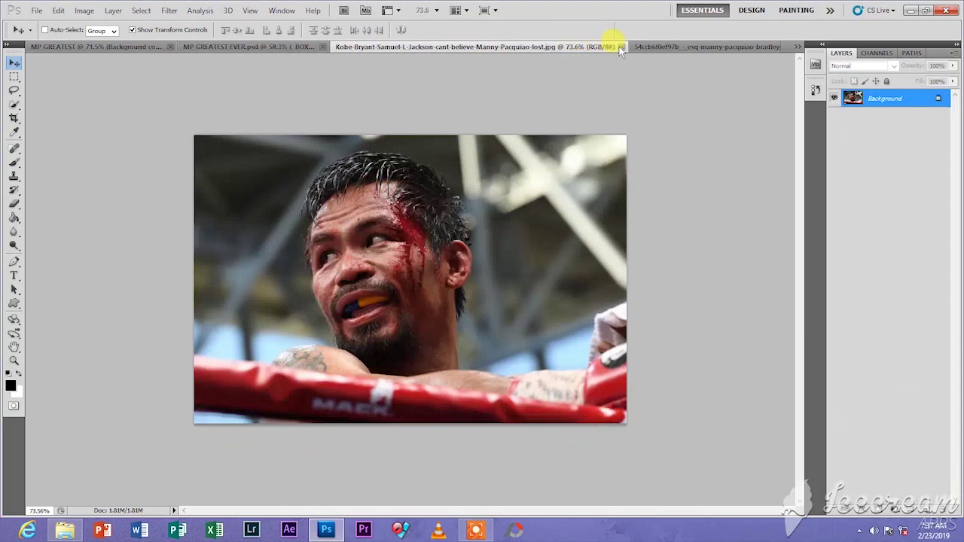
pyautogui.click(621, 47)
pyautogui.click(693, 47)
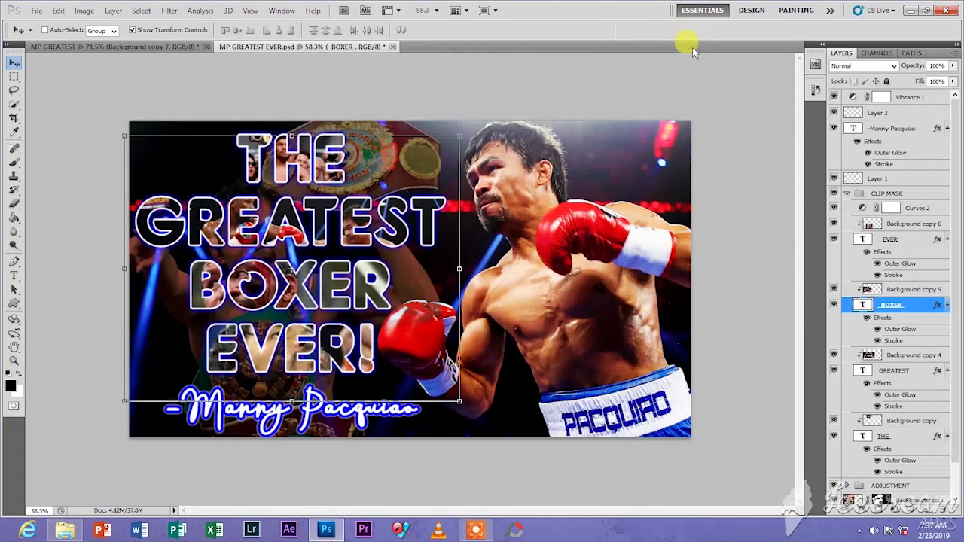
# - In MP GREATEST, move the new red-gloves photo over EVER! and stack its layer directly above the EVER! text layer
pyautogui.click(108, 46)
pyautogui.moveTo(472, 273); pyautogui.dragTo(311, 381)
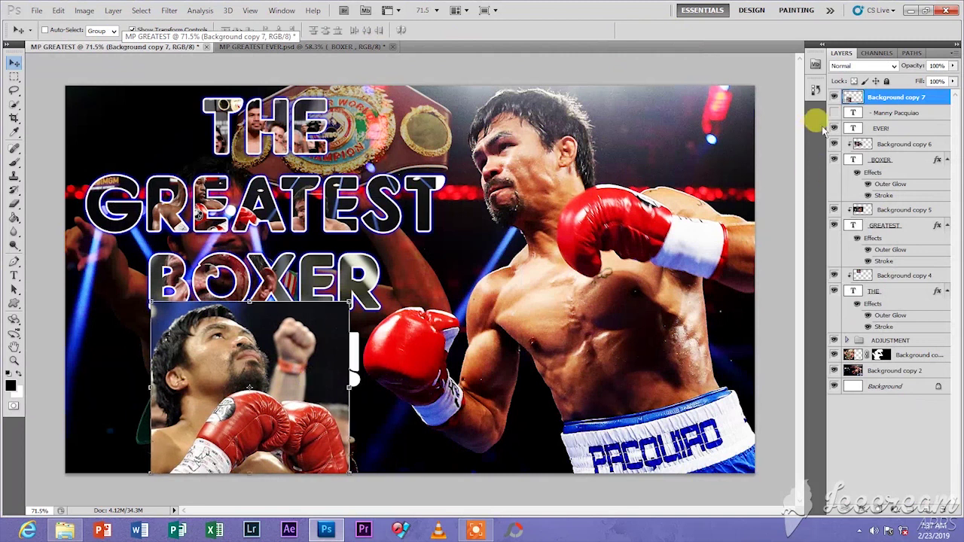
pyautogui.moveTo(921, 97); pyautogui.dragTo(923, 127)
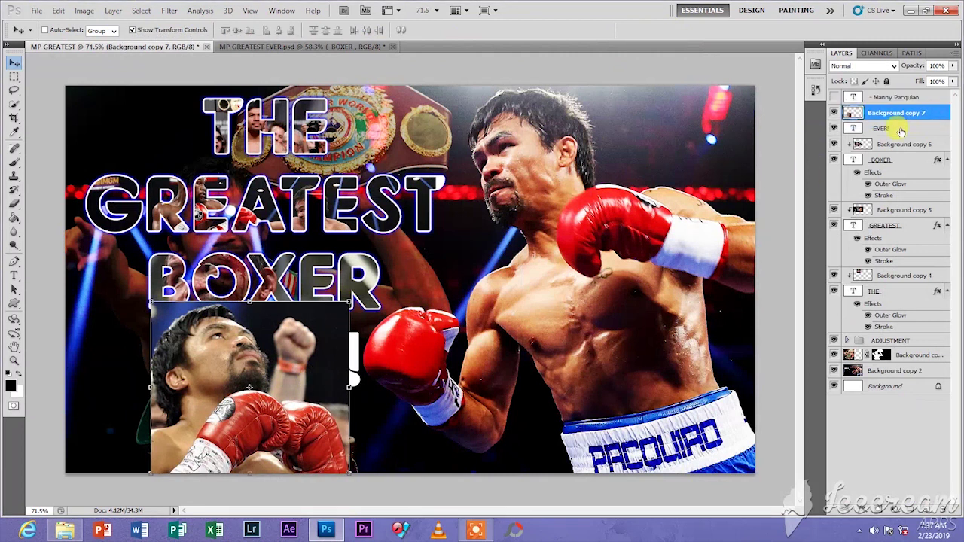
# - Clip the Background copy 7 photo to the EVER! text layer with a clipping mask
pyautogui.click(901, 131)
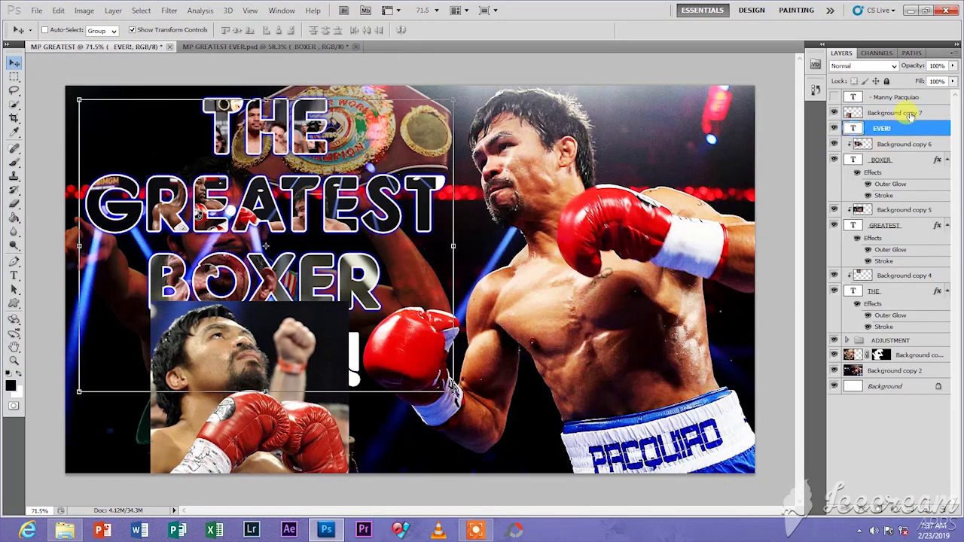
pyautogui.click(911, 114)
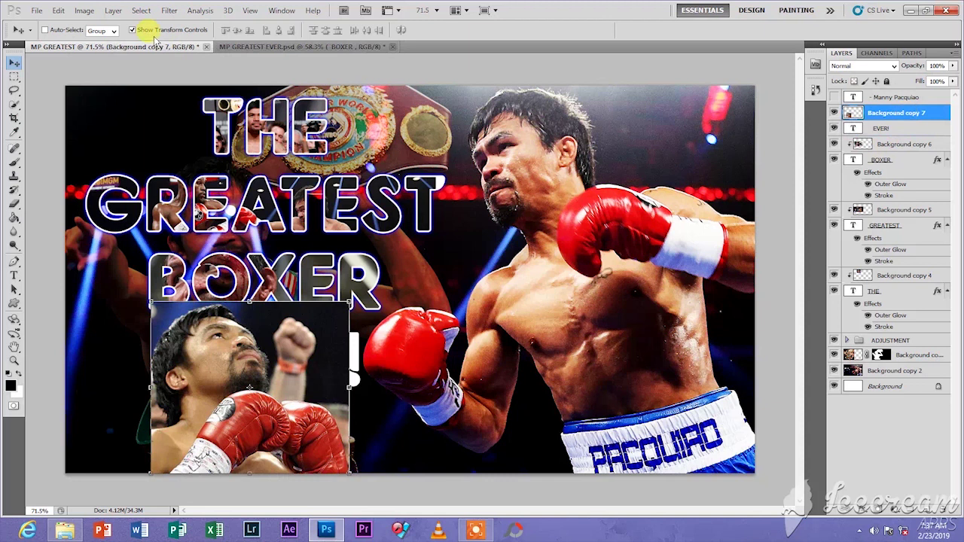
pyautogui.click(114, 10)
pyautogui.click(159, 163)
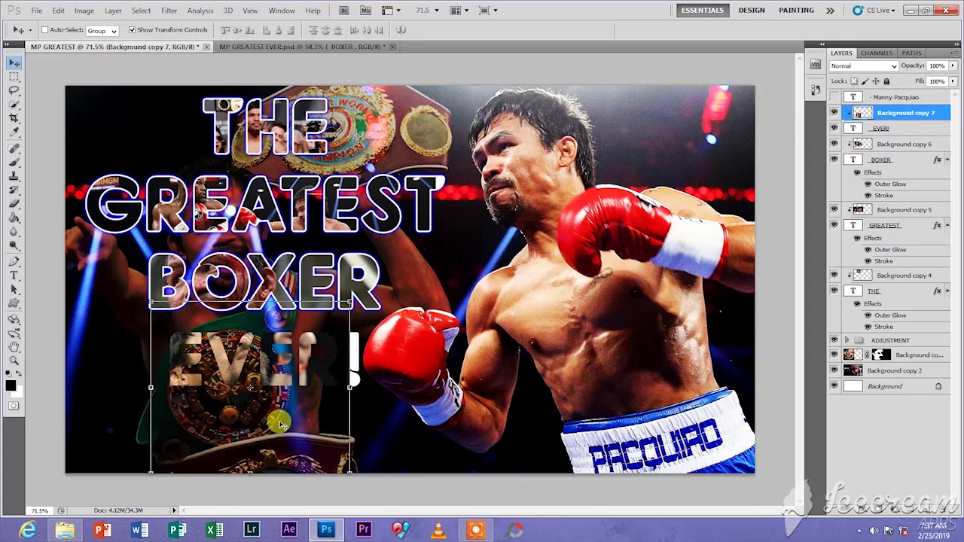
# - Enlarge the clipped photo until it fills all of EVER! including the exclamation mark, and adjust its horizontal position
pyautogui.scroll(2, 286, 369)
pyautogui.scroll(1, 287, 369)
pyautogui.scroll(-4, 338, 472)
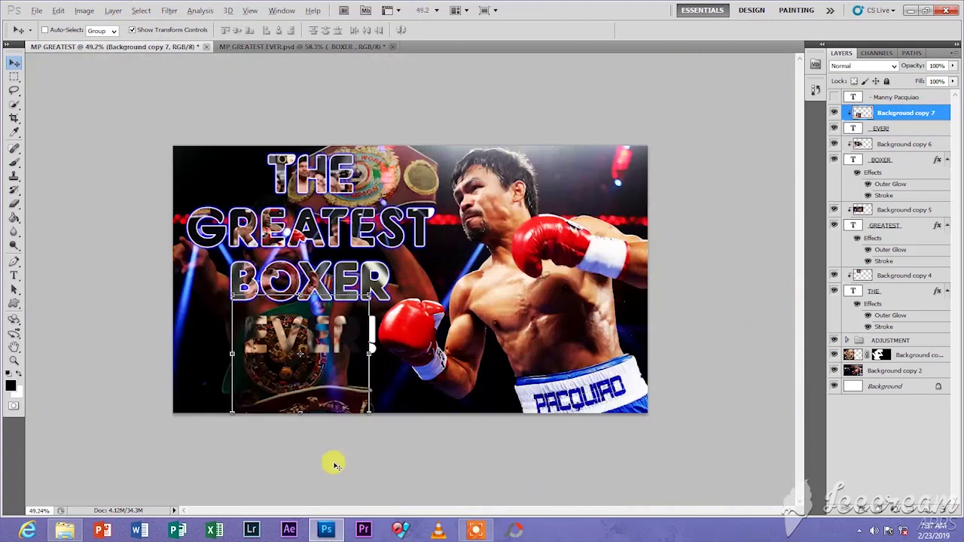
pyautogui.moveTo(365, 407); pyautogui.dragTo(400, 440)
pyautogui.click(604, 30)
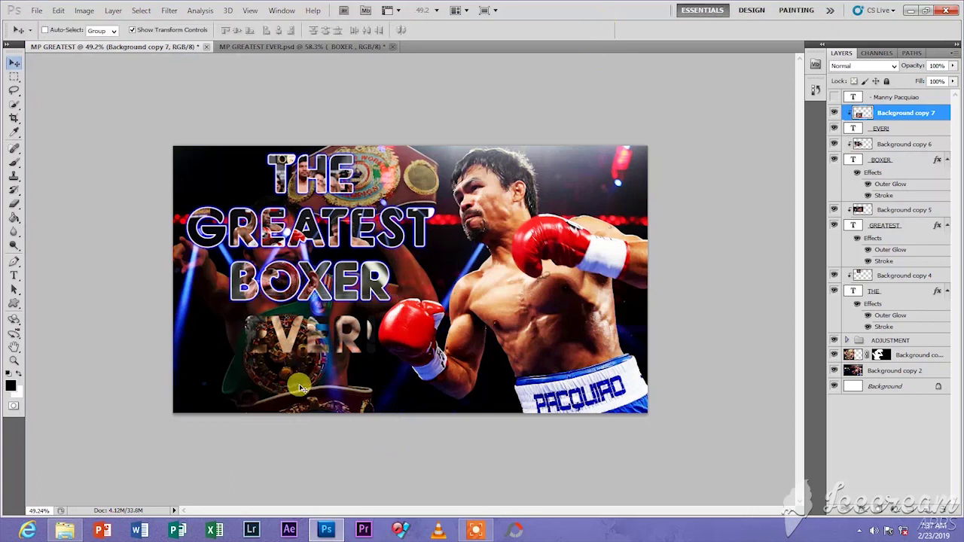
pyautogui.moveTo(288, 387); pyautogui.dragTo(313, 387)
pyautogui.scroll(3, 456, 361)
pyautogui.scroll(-2, 462, 358)
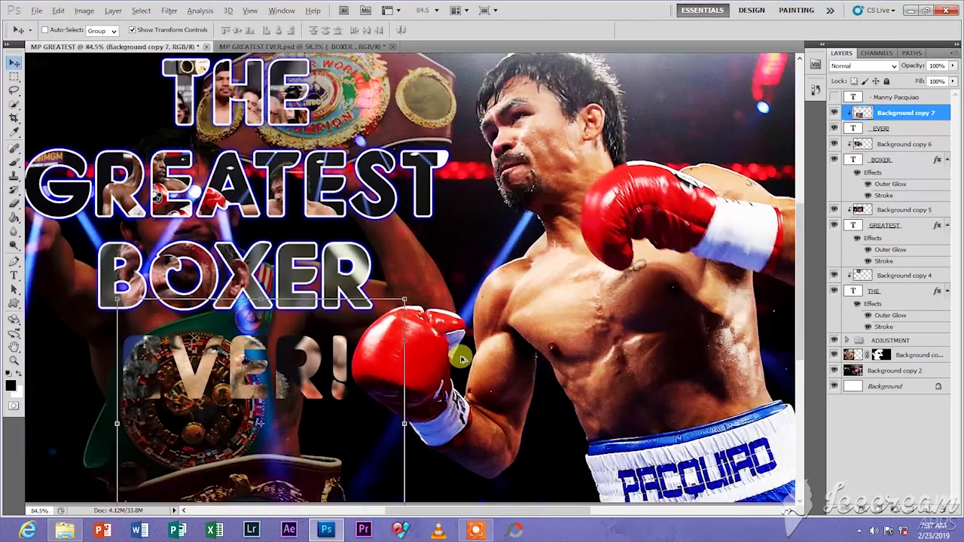
# - Copy the Outer Glow and Stroke effects from the BOXER layer to the EVER! layer and deselect all layers
pyautogui.click(938, 161)
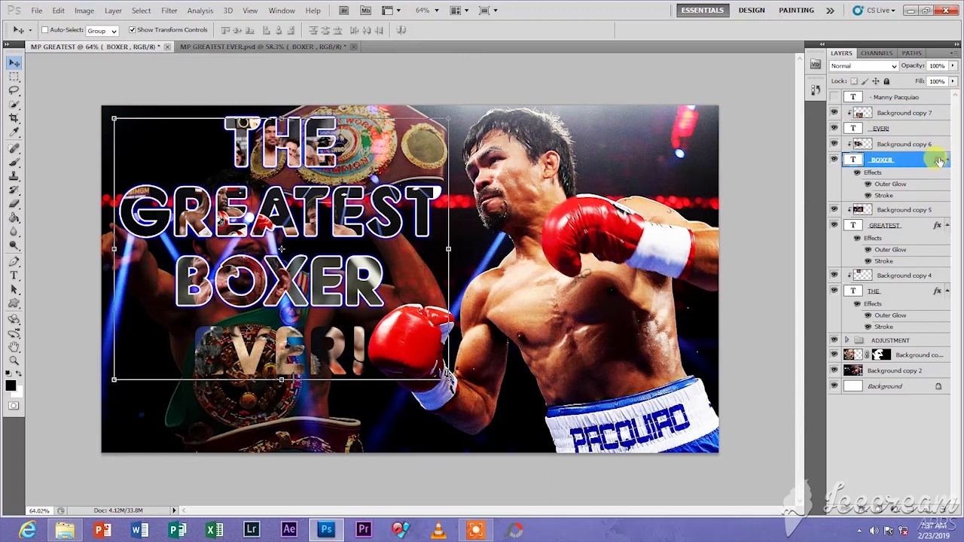
pyautogui.moveTo(938, 161); pyautogui.dragTo(939, 134)
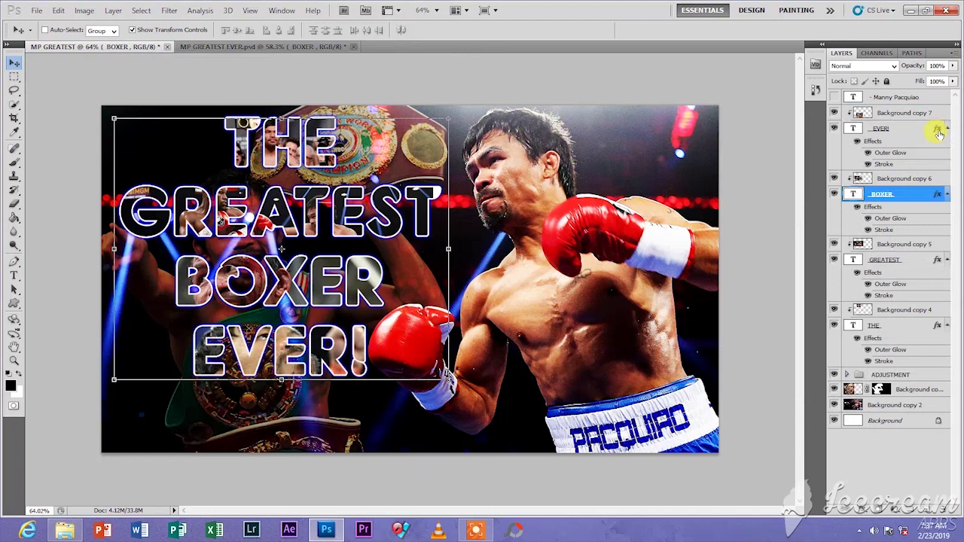
pyautogui.click(916, 459)
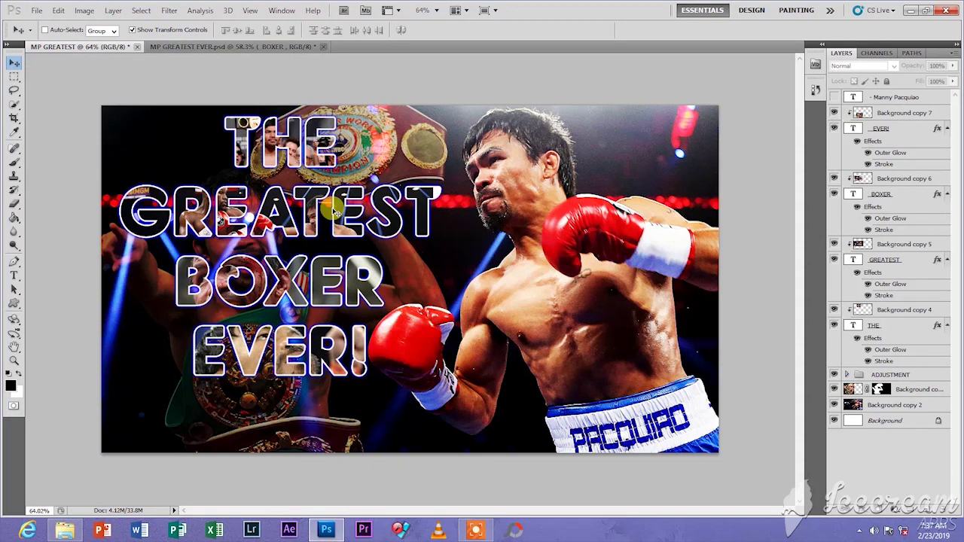
# - Show the - Manny Pacquiao signature layer and inspect the EVER! lettering and signature up close
pyautogui.click(834, 96)
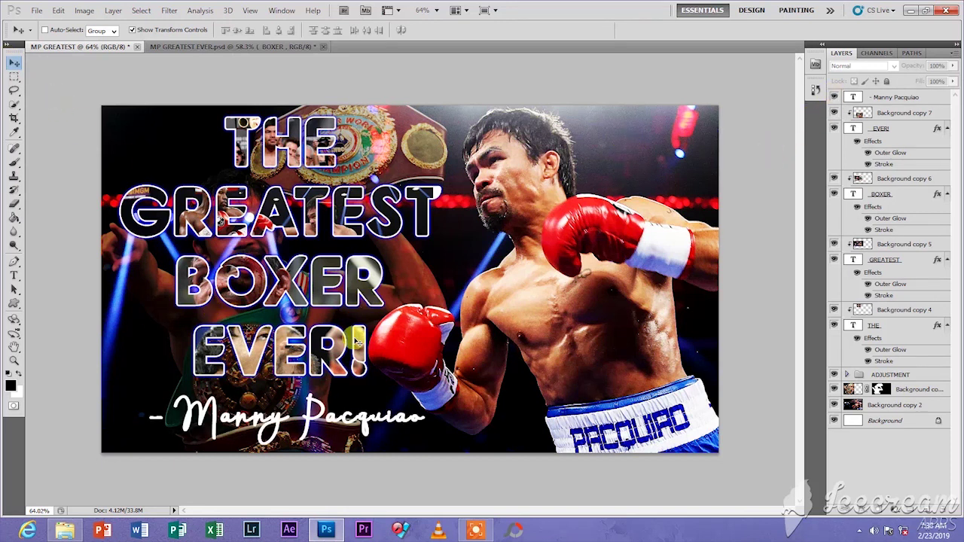
pyautogui.scroll(3, 258, 404)
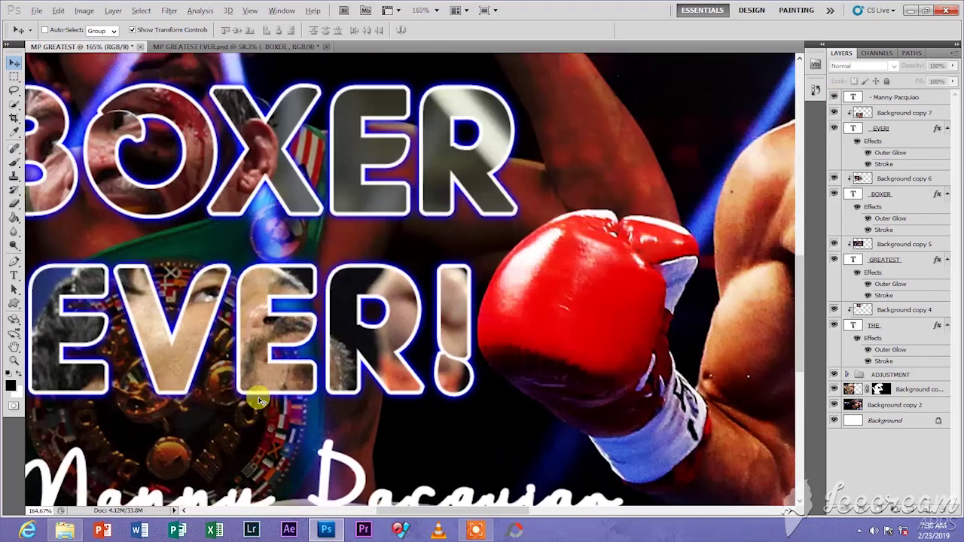
pyautogui.scroll(-4, 260, 429)
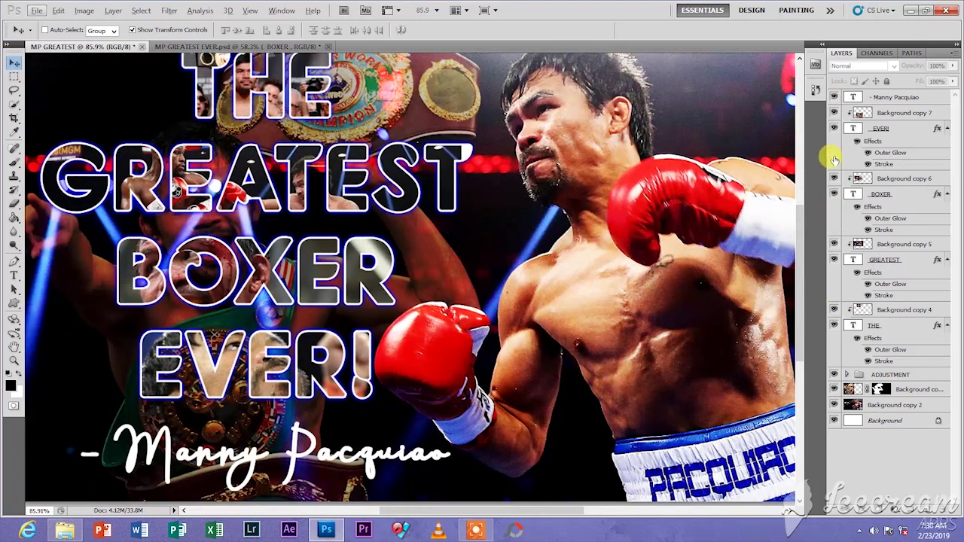
# - Add a Stroke effect in pure blue (0, 0, 255) to the - Manny Pacquiao signature layer
pyautogui.click(885, 99)
pyautogui.click(858, 510)
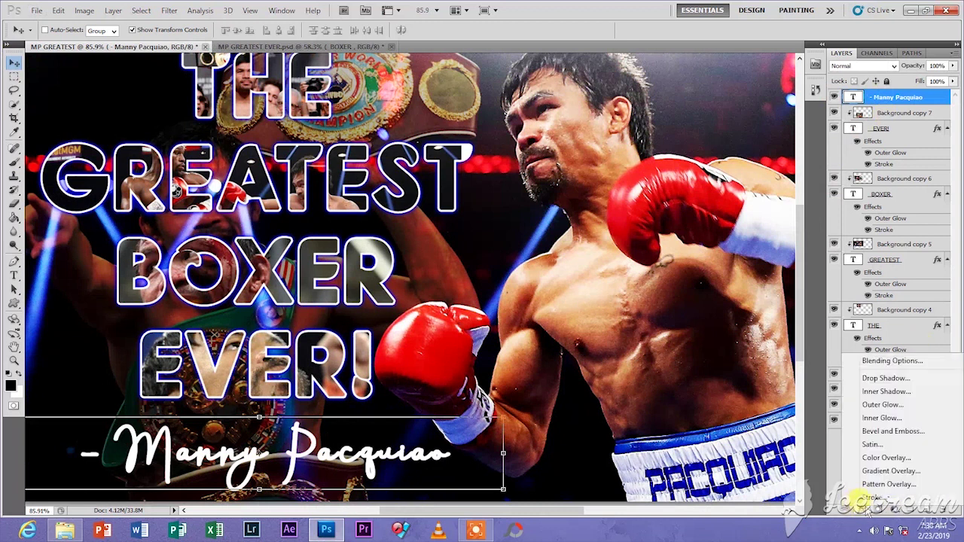
pyautogui.click(866, 456)
pyautogui.click(675, 262)
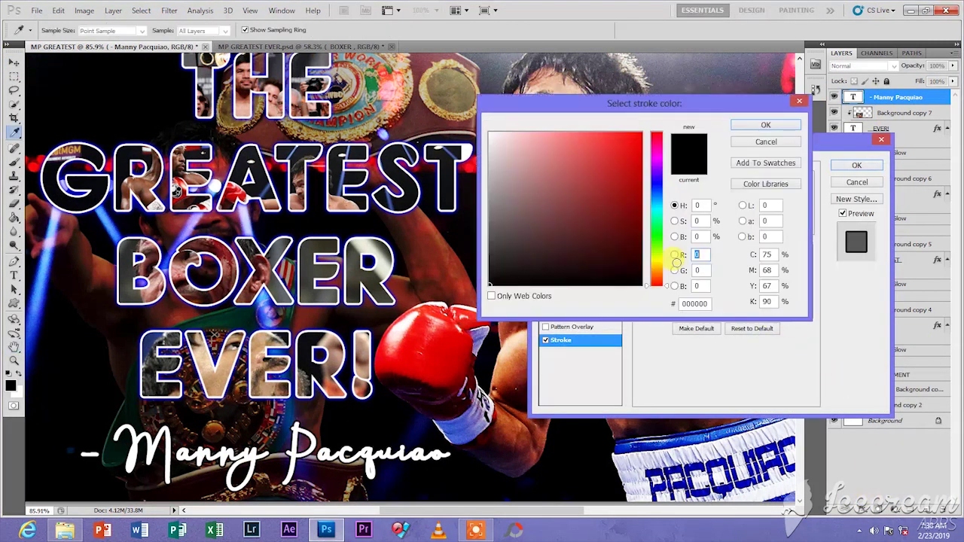
pyautogui.press('Tab')
pyautogui.press('Tab')
pyautogui.write('255')
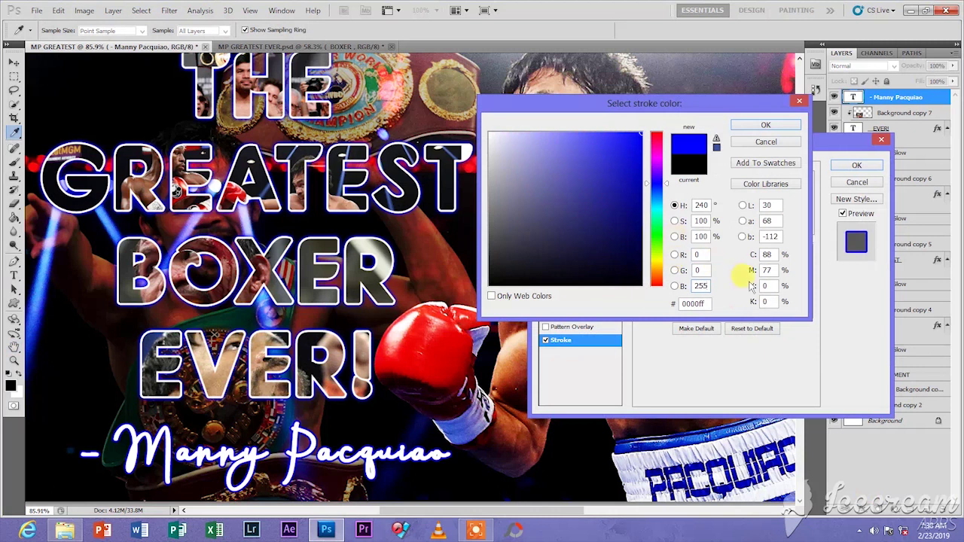
pyautogui.click(783, 126)
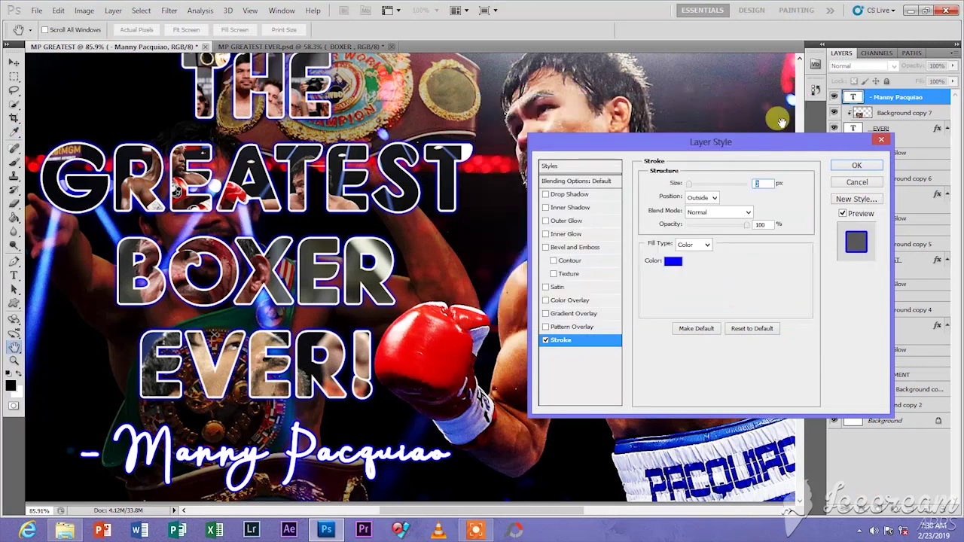
pyautogui.click(859, 165)
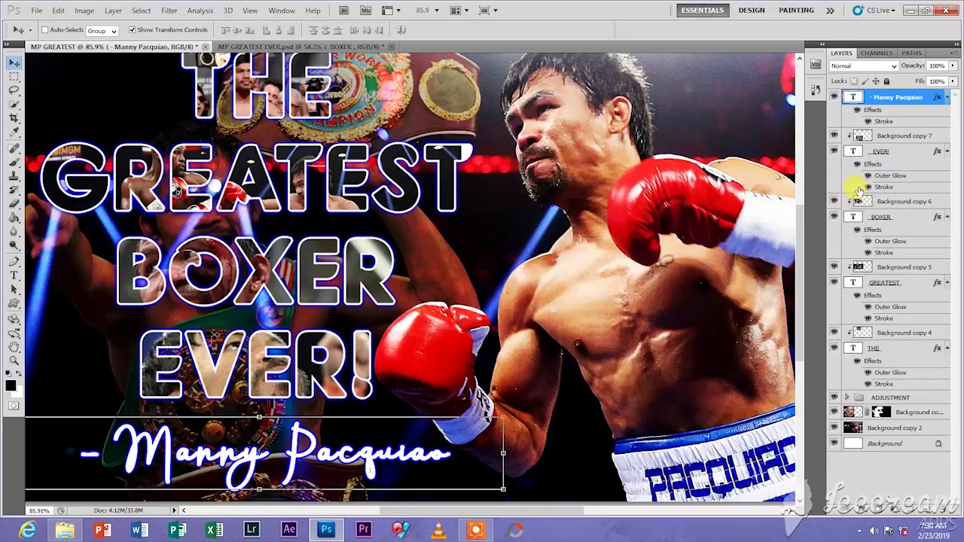
# - Check the signature's outline and glow in the MP 2 reference image and return to the Photoshop poster
pyautogui.click(911, 10)
pyautogui.press('Return')
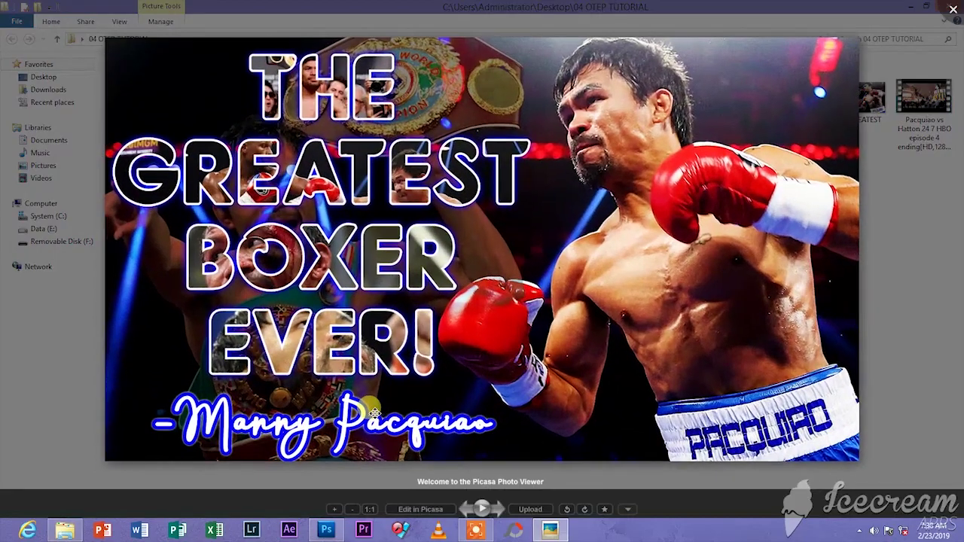
pyautogui.scroll(3, 219, 444)
pyautogui.scroll(-3, 214, 444)
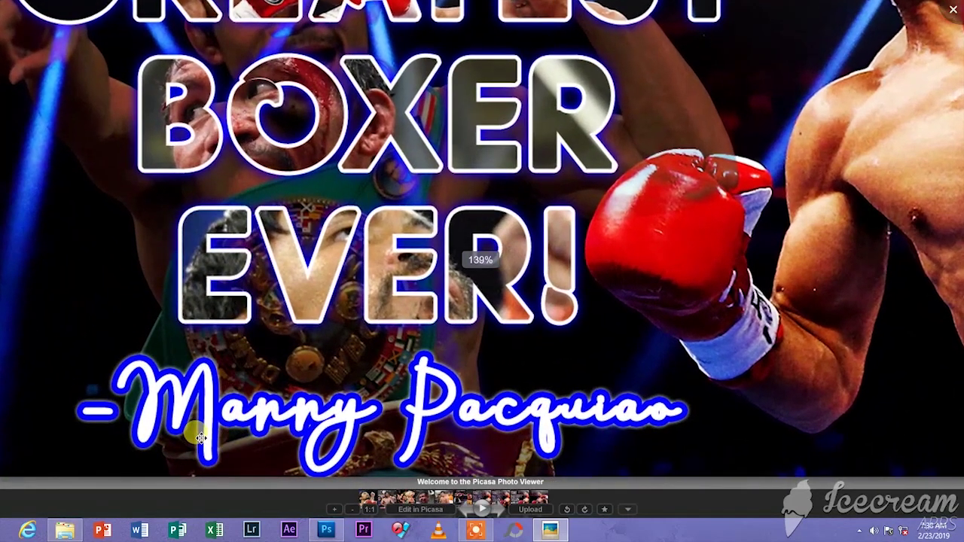
pyautogui.scroll(-4, 226, 427)
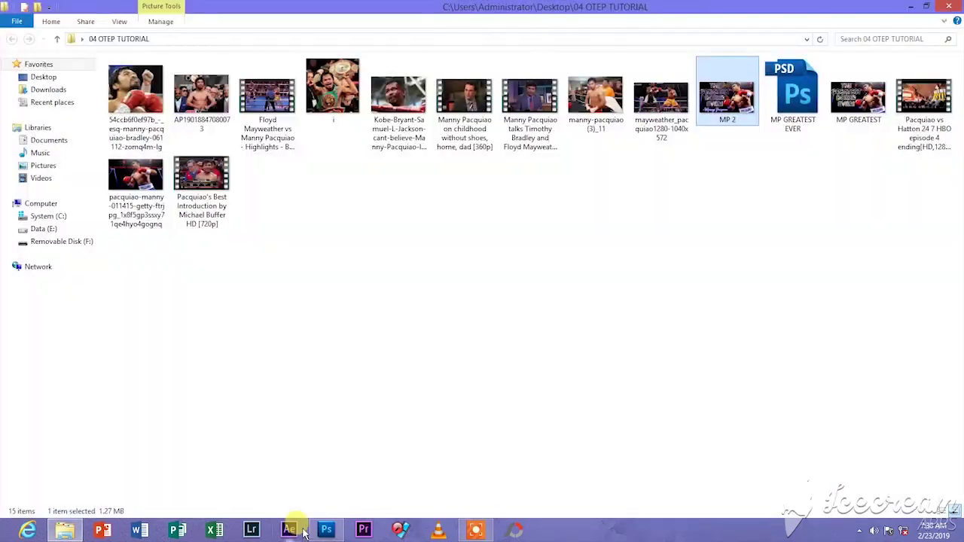
pyautogui.click(326, 530)
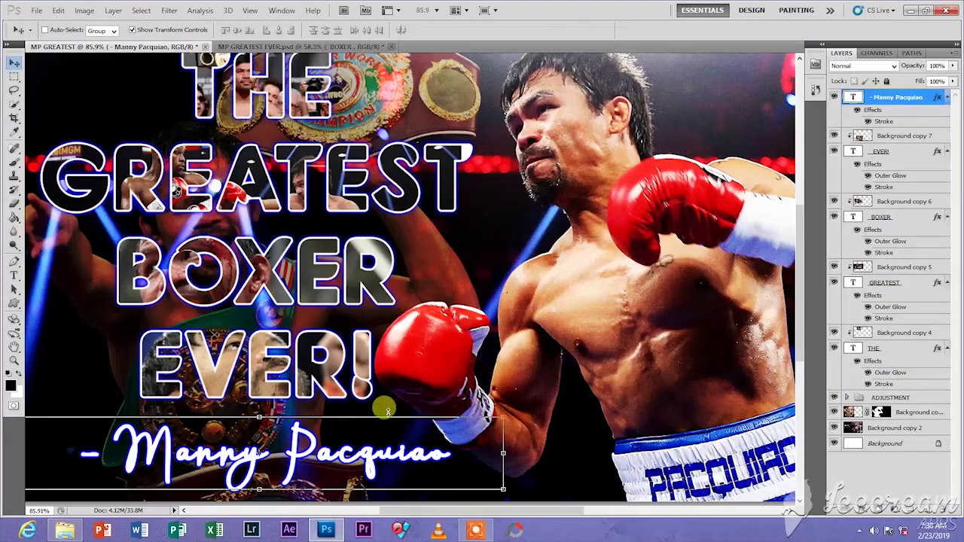
# - Set the signature's Stroke size to 5 px and add an Outer Glow with 100% opacity, about 24% spread and 13 px size
pyautogui.click(846, 512)
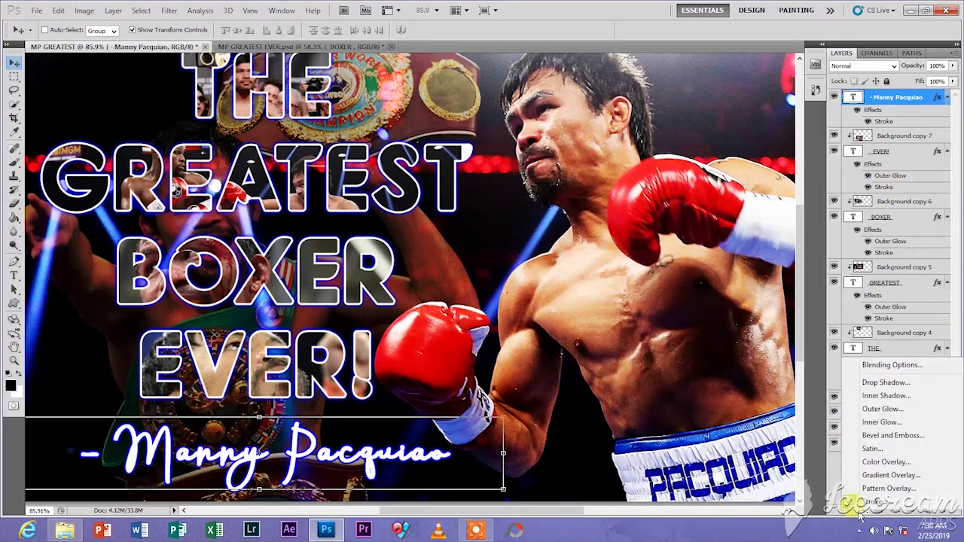
pyautogui.click(845, 509)
pyautogui.write('5')
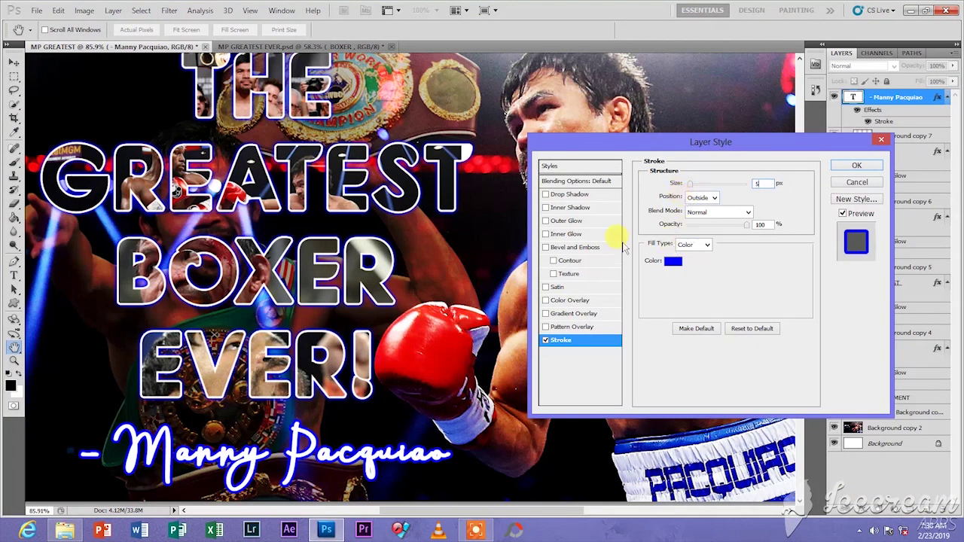
pyautogui.click(594, 222)
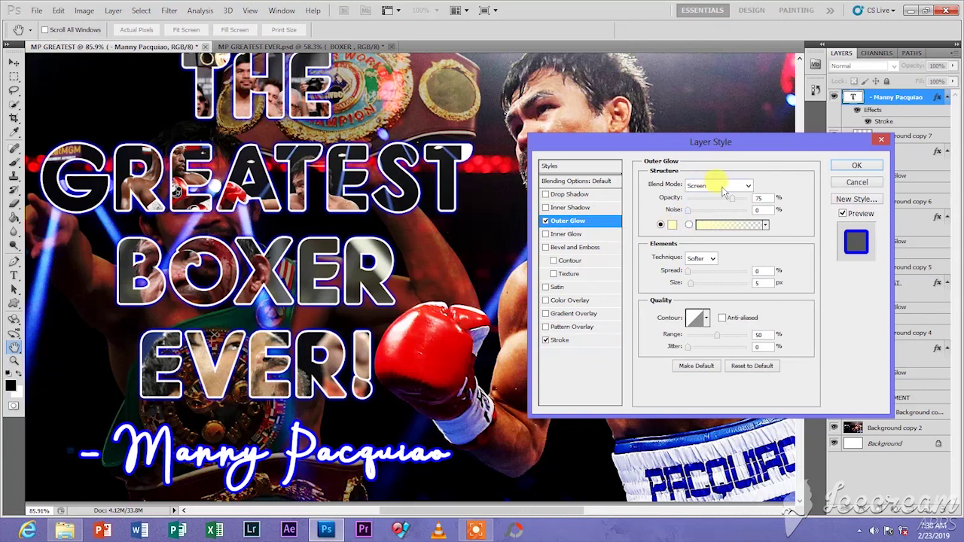
pyautogui.moveTo(733, 198); pyautogui.dragTo(747, 198)
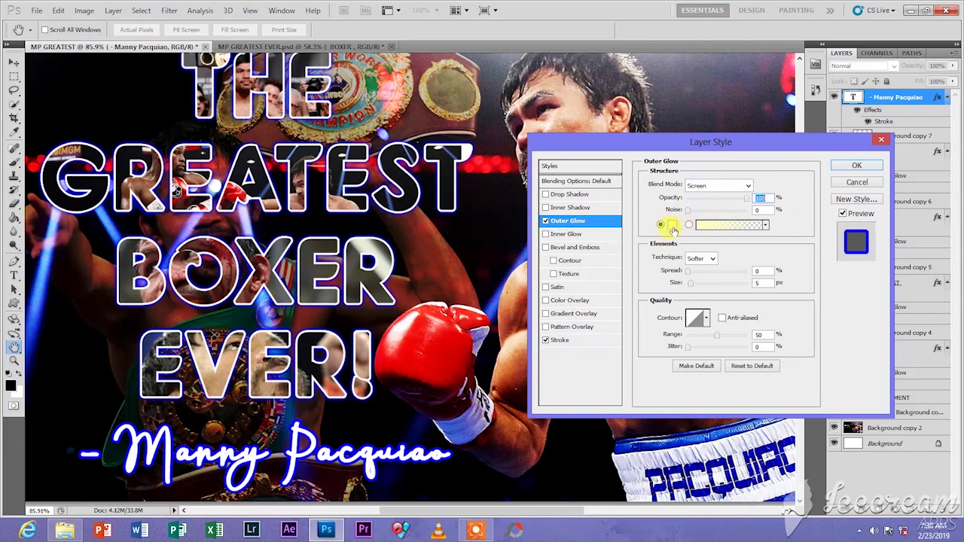
pyautogui.moveTo(690, 286)
pyautogui.mouseDown()
pyautogui.moveTo(693, 271)
pyautogui.moveTo(703, 276)
pyautogui.mouseUp()
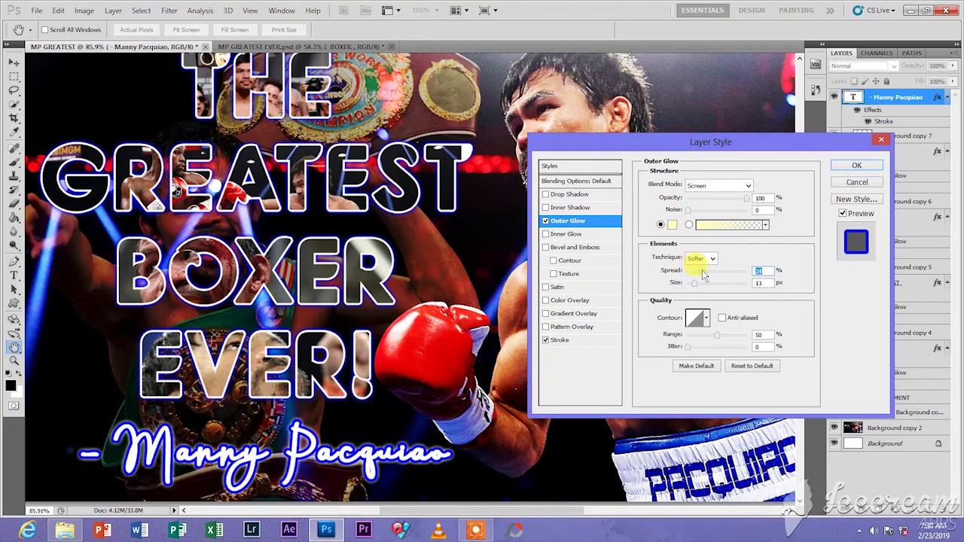
pyautogui.click(856, 165)
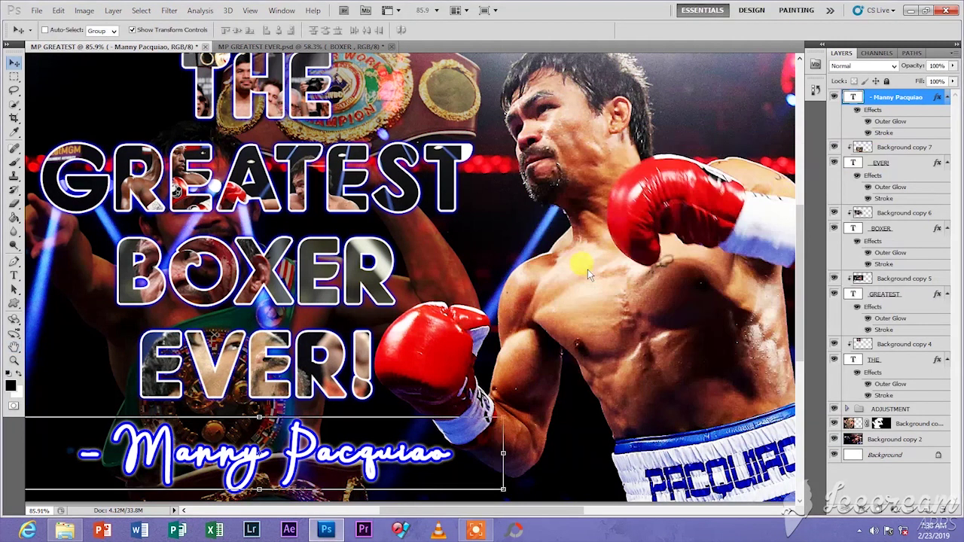
pyautogui.scroll(-3, 588, 269)
pyautogui.scroll(2, 552, 289)
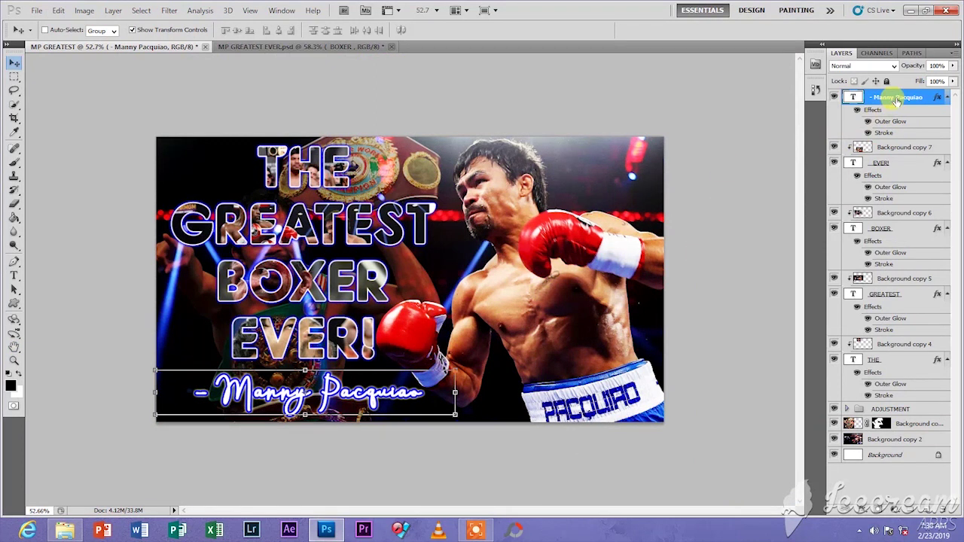
# - Add a Vibrance adjustment layer above the - Manny Pacquiao signature layer and raise its vibrance slightly
pyautogui.click(889, 509)
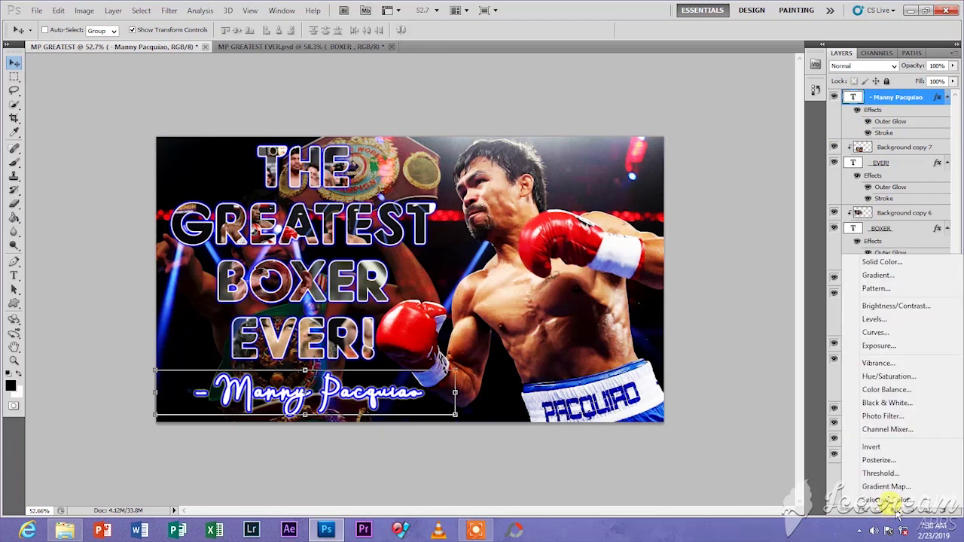
pyautogui.click(907, 371)
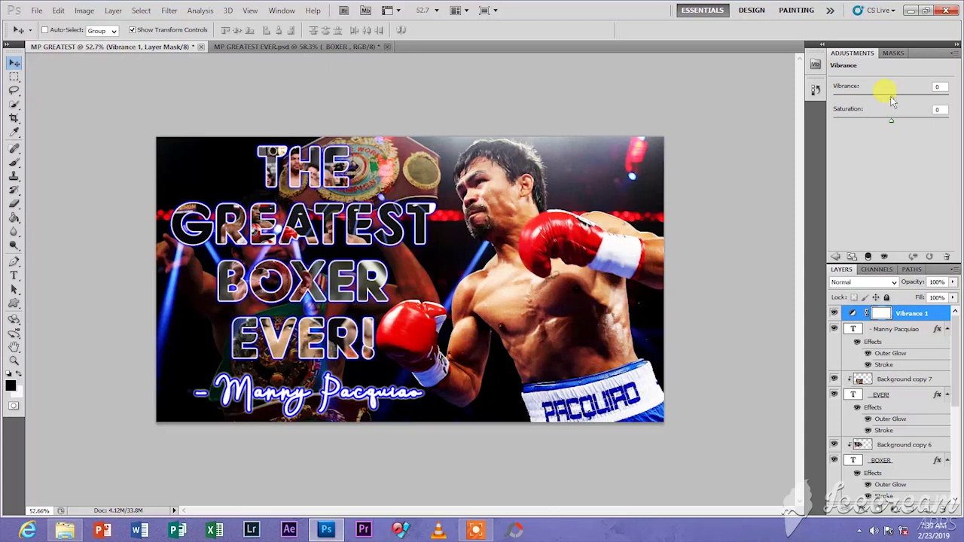
pyautogui.moveTo(892, 101); pyautogui.dragTo(905, 102)
pyautogui.click(954, 53)
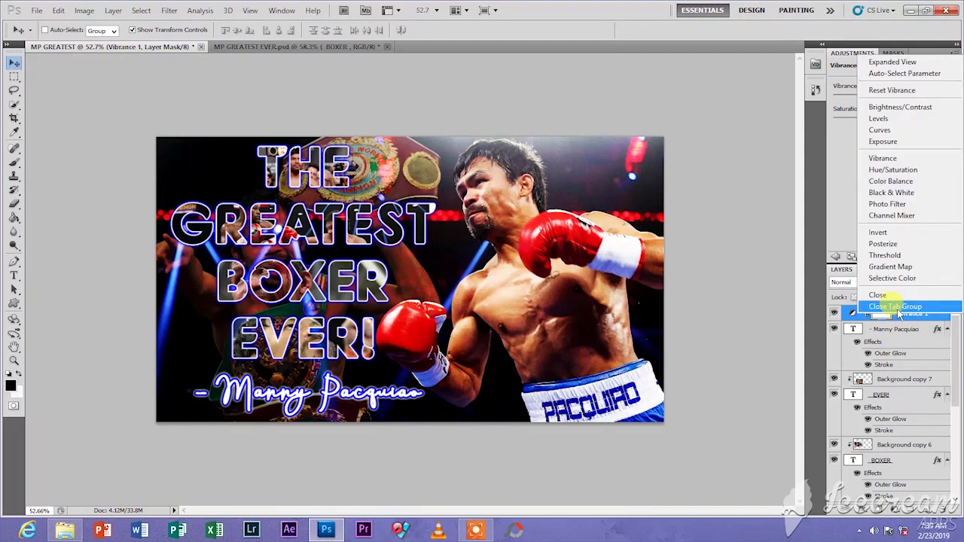
pyautogui.click(898, 307)
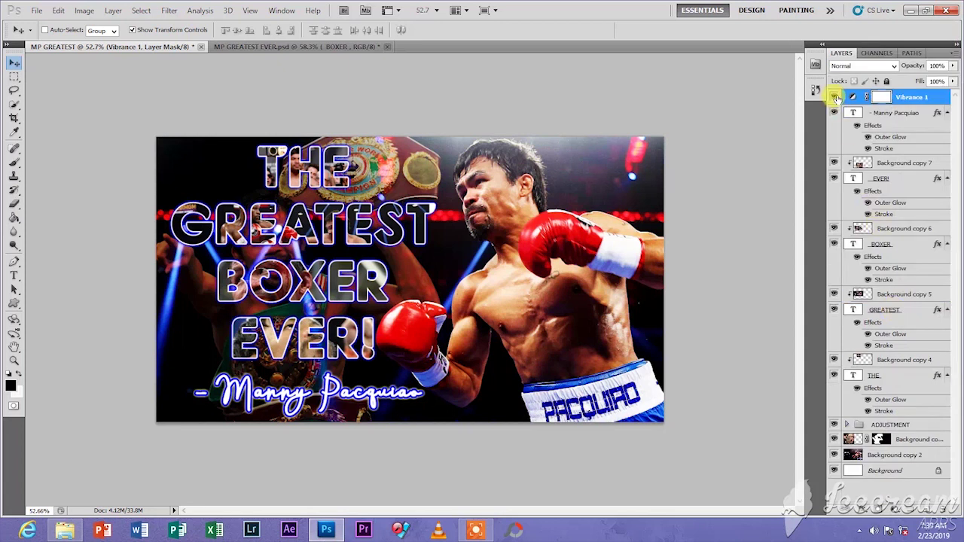
# - Compare the poster with and without the Vibrance 1 adjustment layer, leaving the layer visible
pyautogui.click(835, 97)
pyautogui.click(835, 98)
pyautogui.click(835, 98)
pyautogui.click(835, 97)
pyautogui.click(835, 97)
pyautogui.click(835, 97)
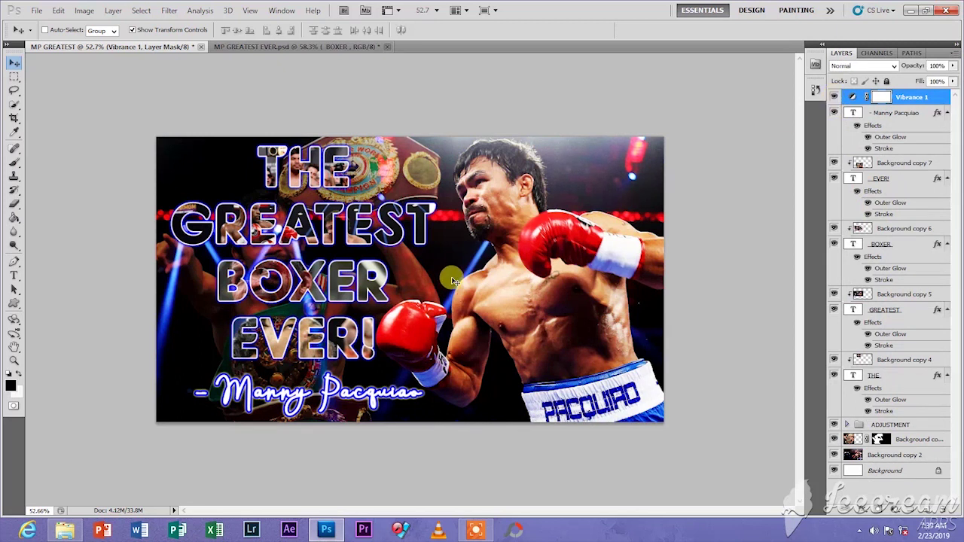
# - Save the poster as a Photoshop document named MP GREATEST 2 in the 04 OTEP TUTORIAL folder
pyautogui.click(36, 11)
pyautogui.click(55, 197)
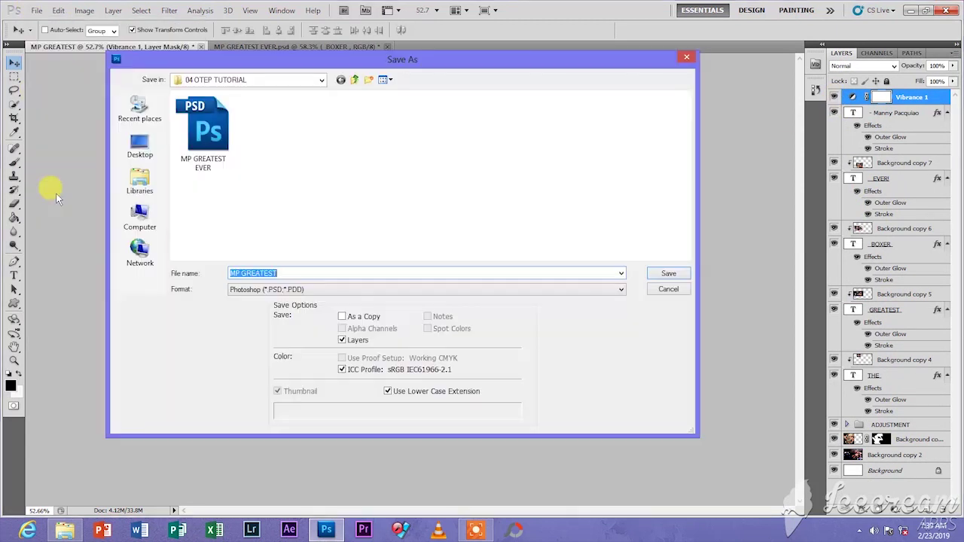
pyautogui.click(295, 272)
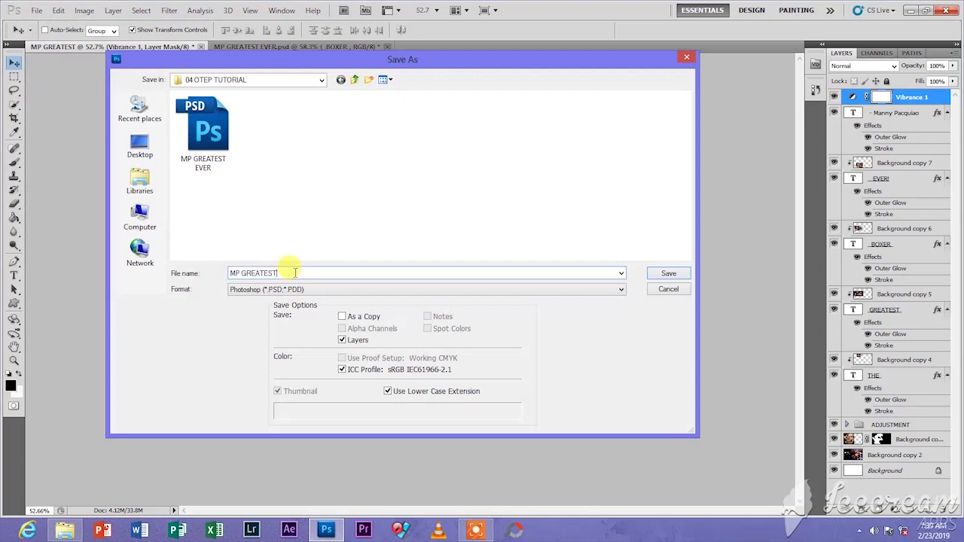
pyautogui.write('2')
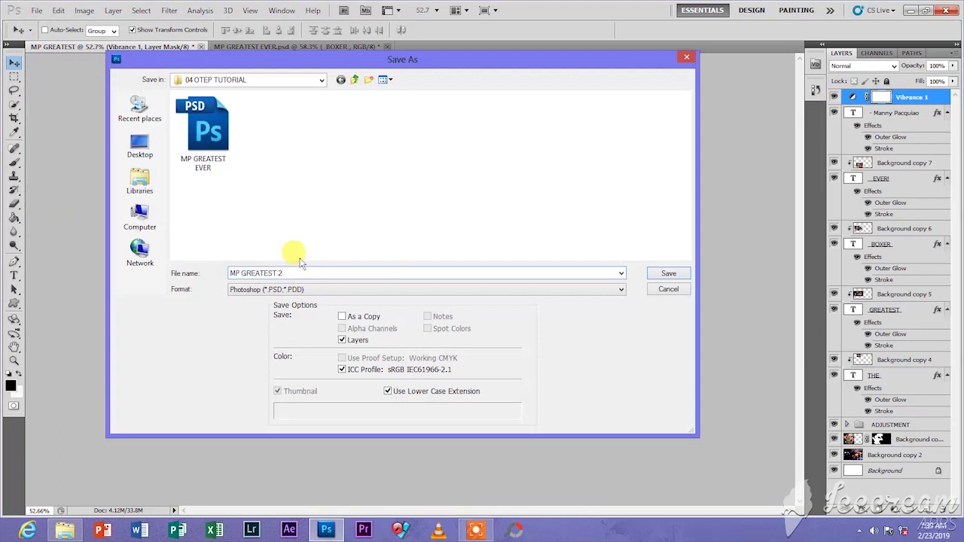
pyautogui.click(670, 274)
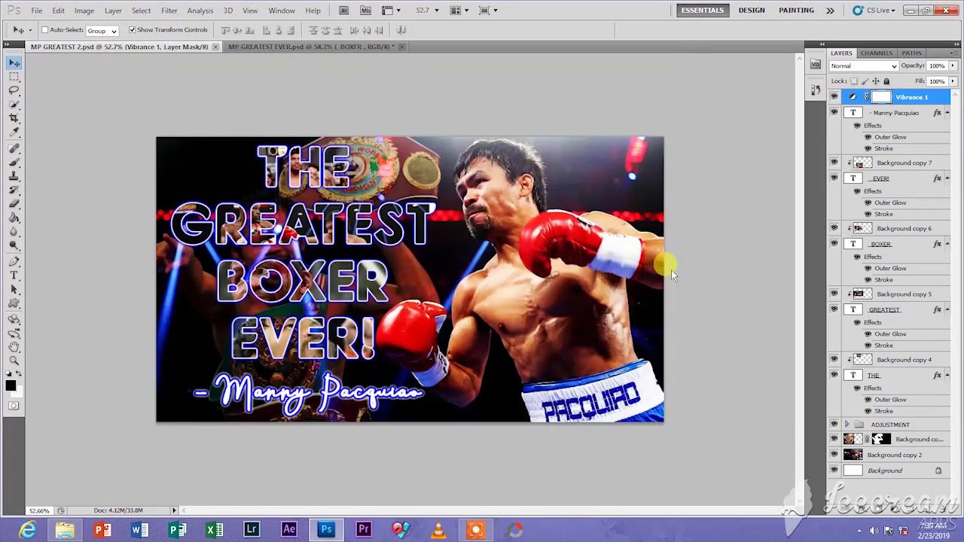
# - Save a JPEG copy named MP GREATEST 2 in the 04 OTEP TUTORIAL folder at Maximum quality 12 with the Baseline ("Standard") format option
pyautogui.click(34, 10)
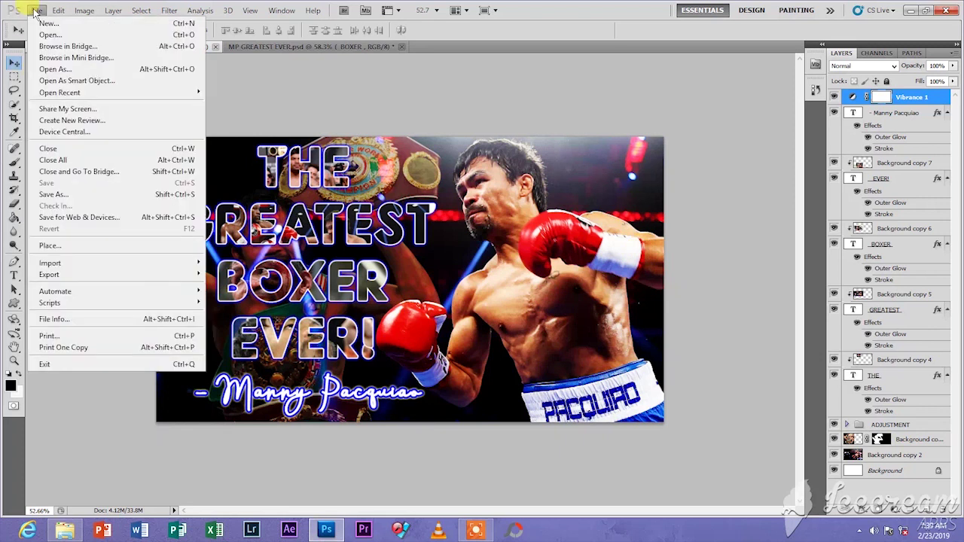
pyautogui.click(68, 195)
pyautogui.click(143, 151)
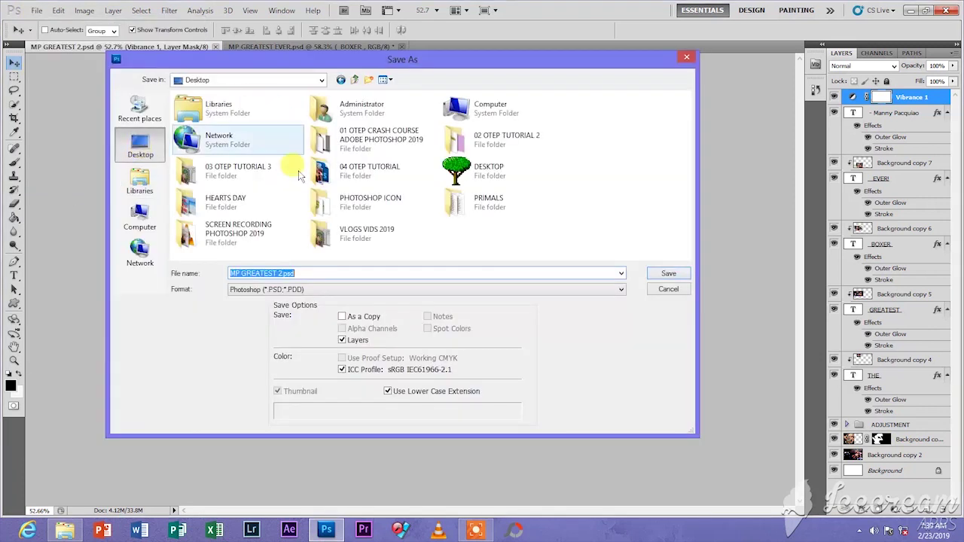
pyautogui.click(377, 173)
pyautogui.doubleClick(377, 173)
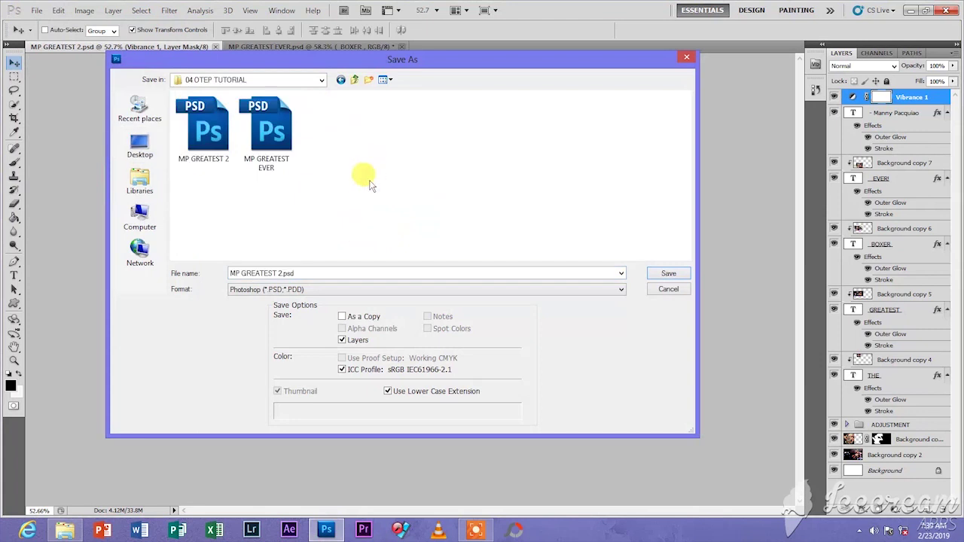
pyautogui.click(310, 290)
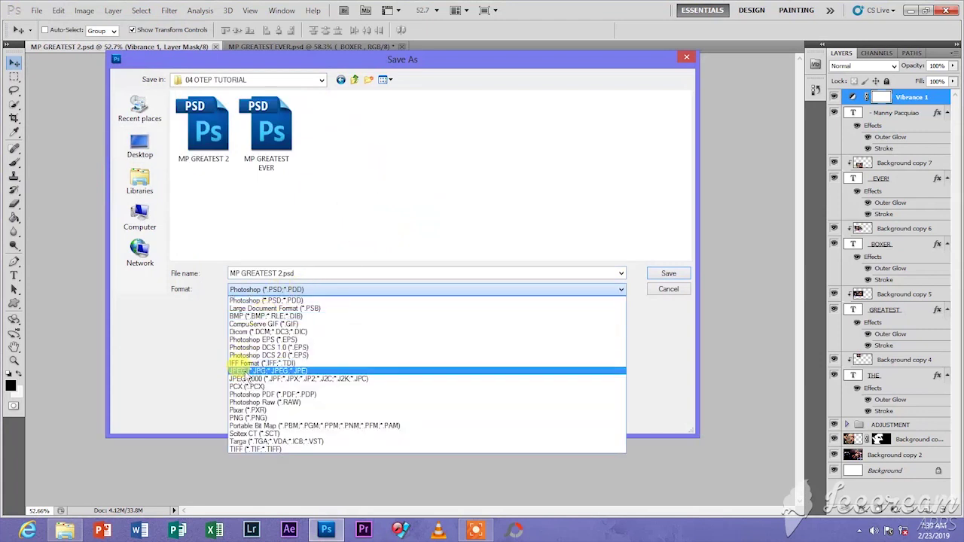
pyautogui.click(246, 371)
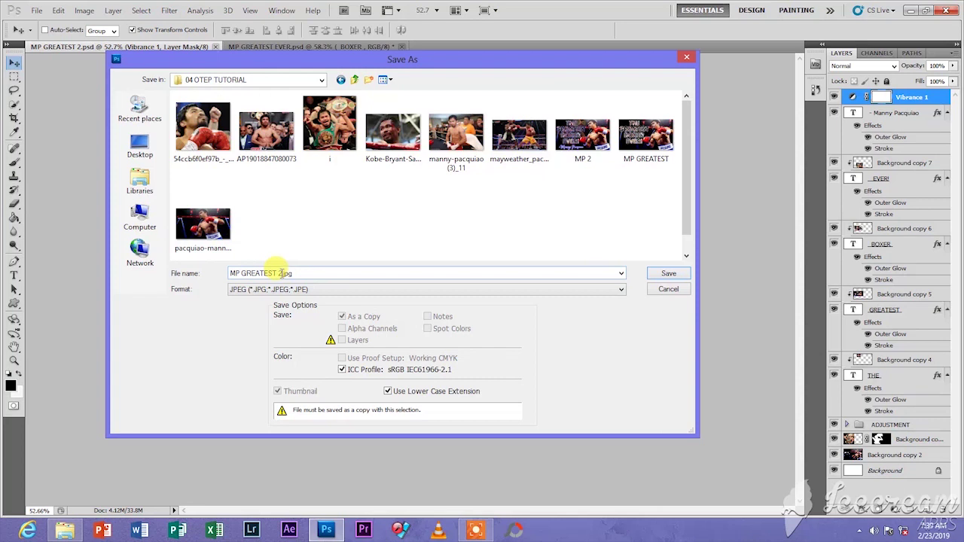
pyautogui.click(682, 276)
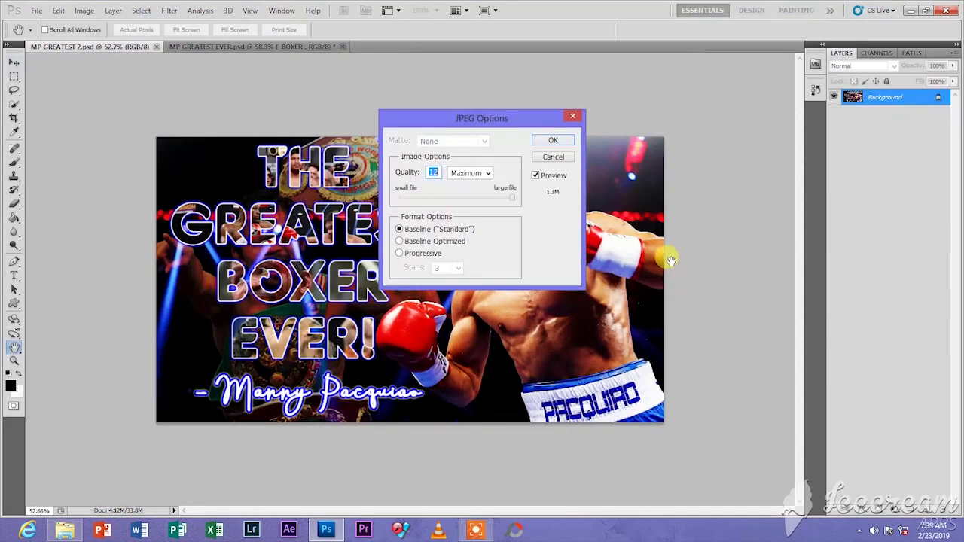
pyautogui.click(548, 137)
pyautogui.hotkey('ctrl', 'z')
# - Switch to the 04 OTEP TUTORIAL folder in File Explorer and open the MP 2 image for viewing
pyautogui.click(910, 10)
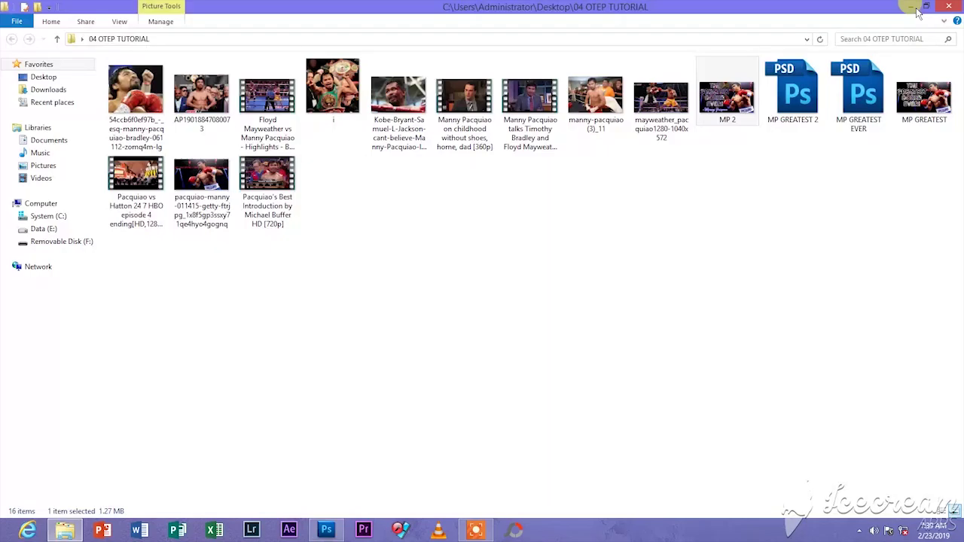
pyautogui.doubleClick(727, 97)
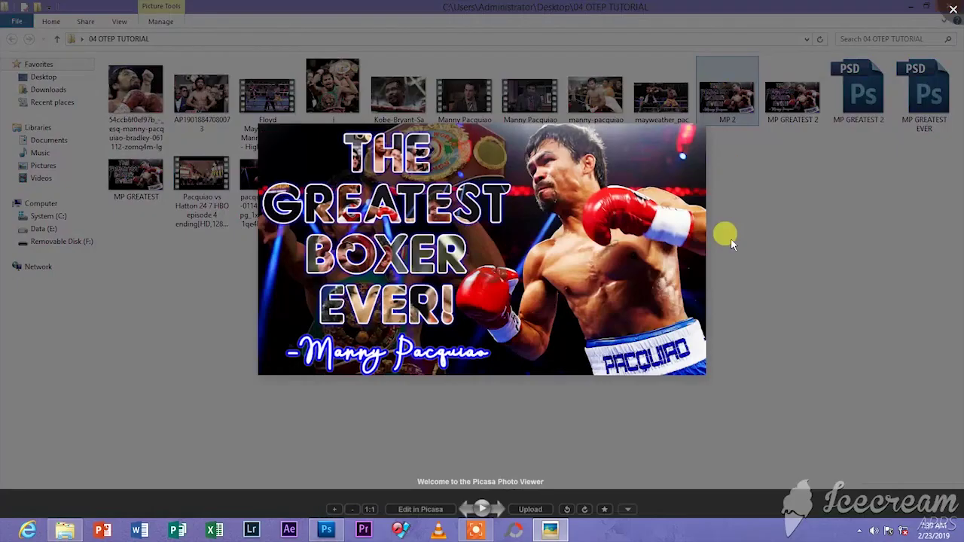